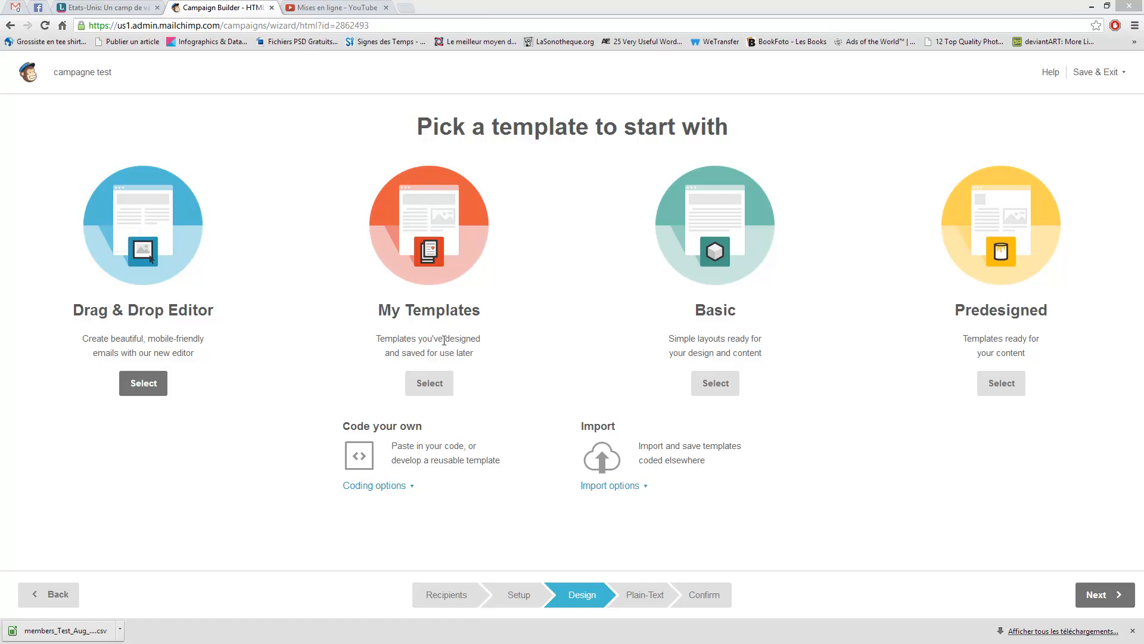
- Browse the Basic layouts and pick the '1:2 columns:3 columns' template
left_click(717, 219)
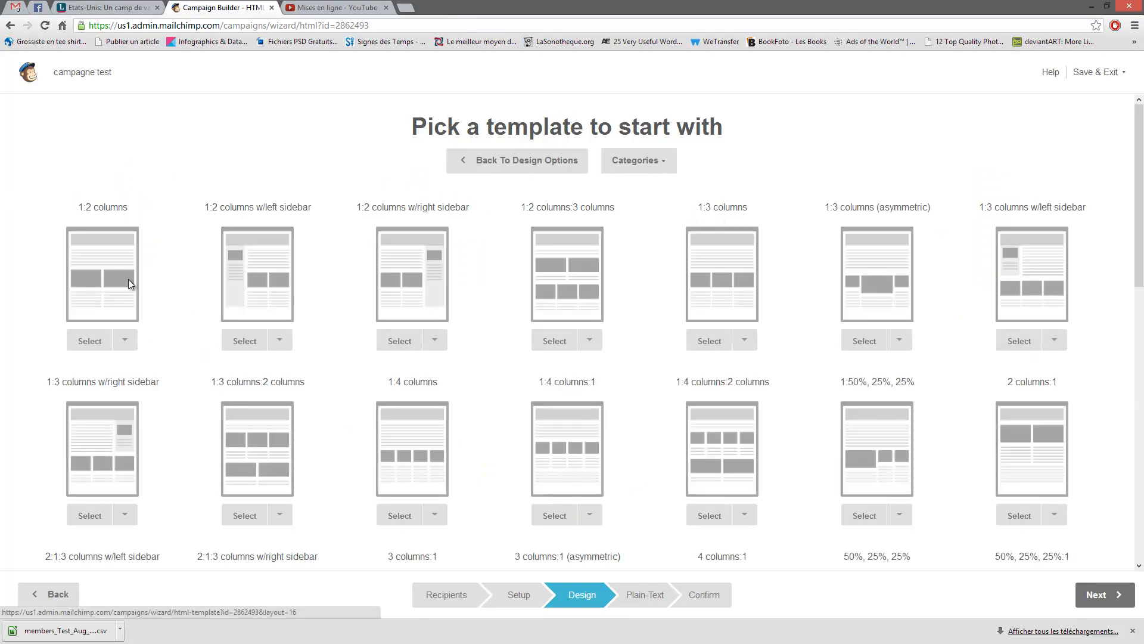
scroll(506, 288, "down", 12)
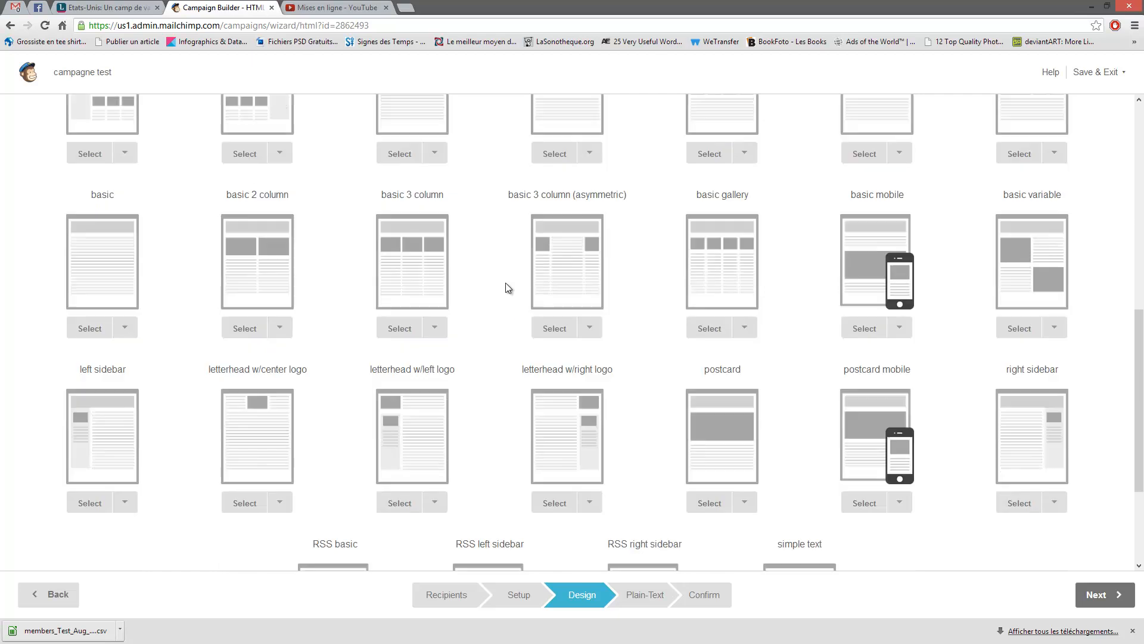
scroll(503, 297, "up", 12)
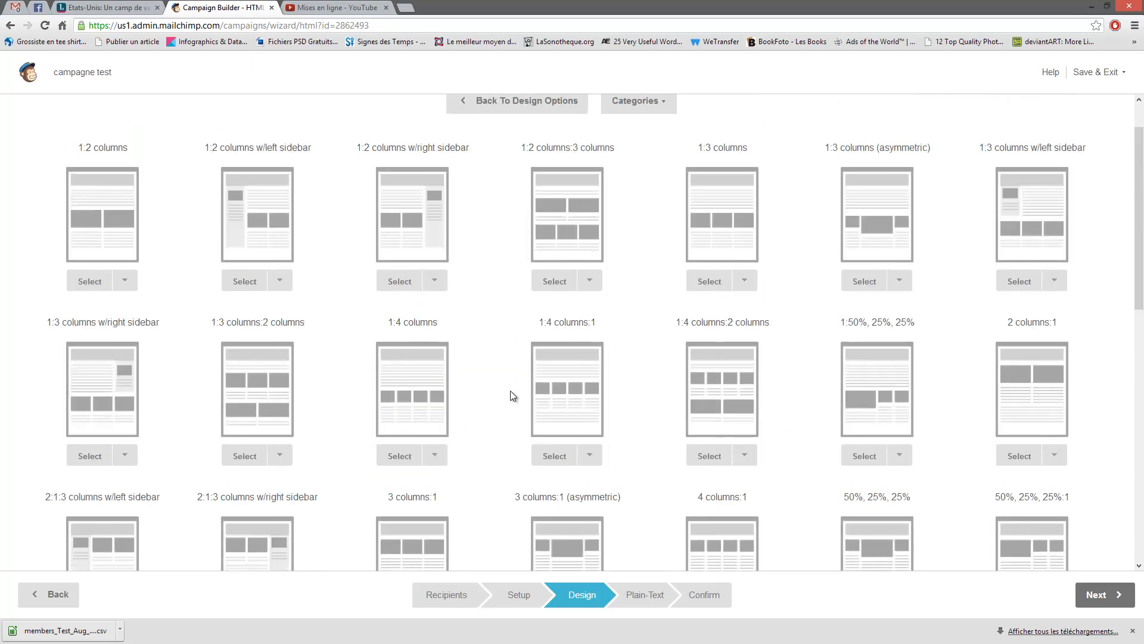
left_click(563, 213)
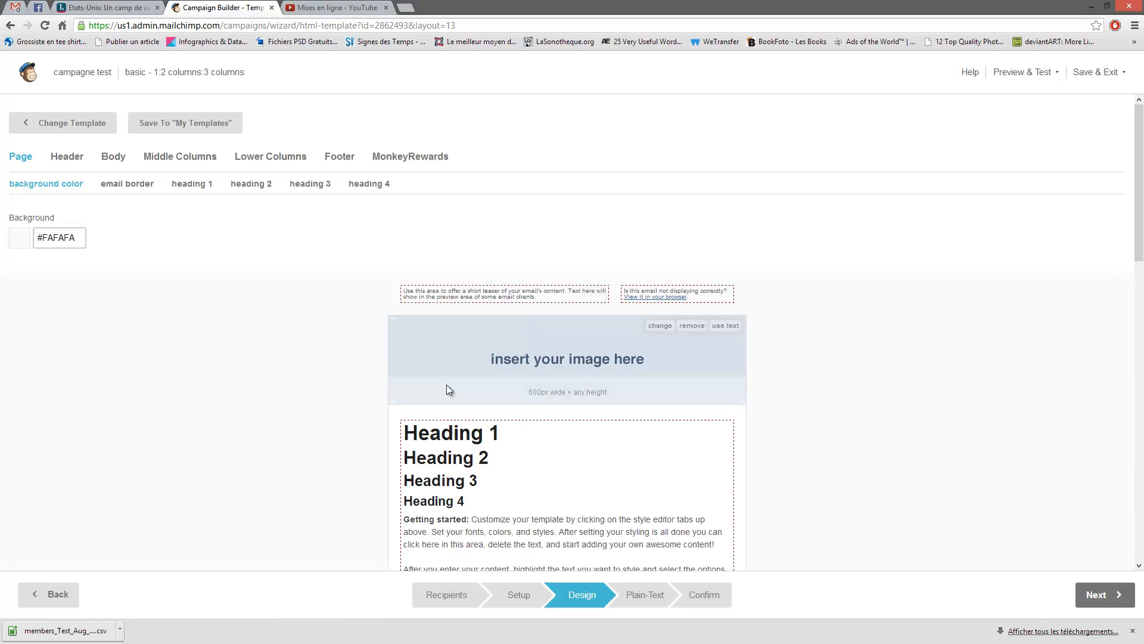
- Remove the header image placeholder from the top of the email
scroll(746, 336, "down", 3)
scroll(567, 428, "down", 2)
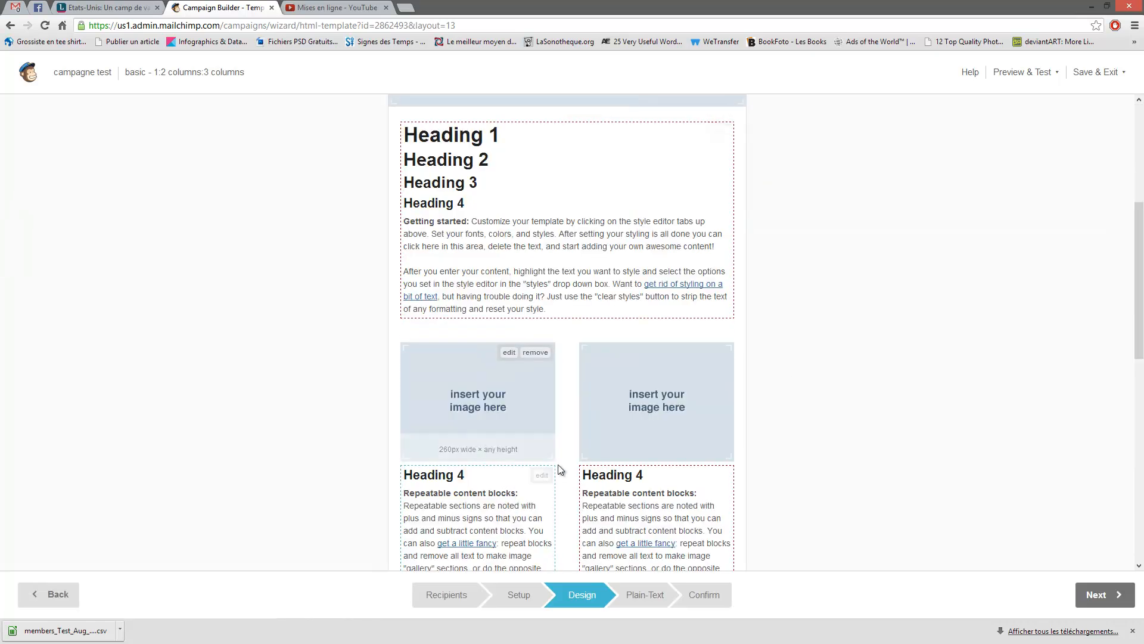
scroll(656, 420, "down", 3)
scroll(622, 499, "down", 7)
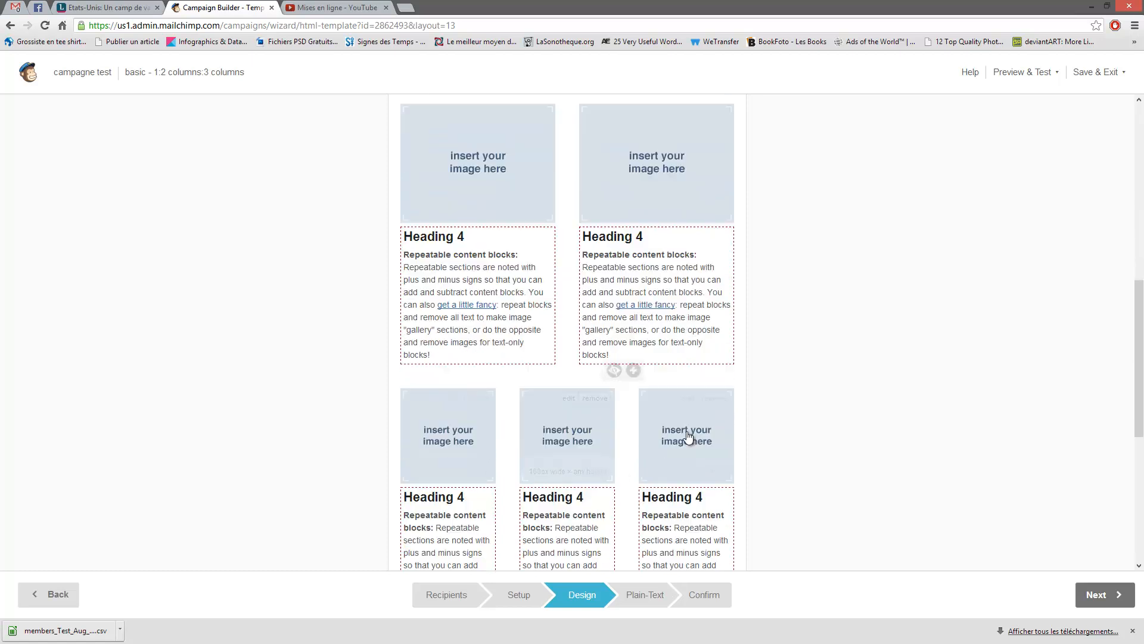
scroll(500, 465, "up", 15)
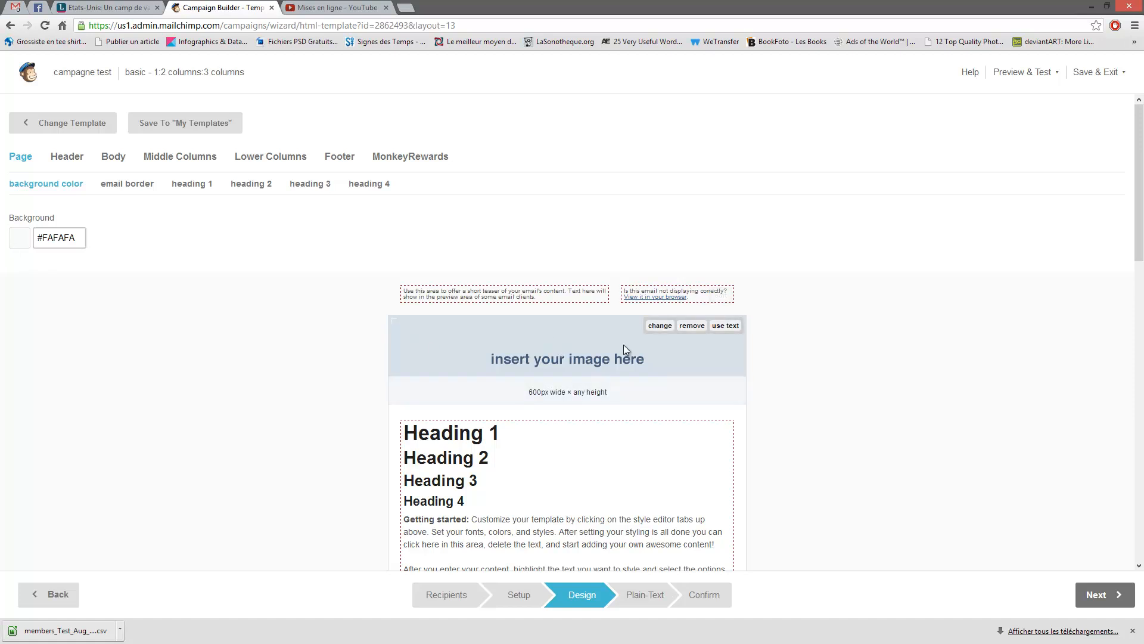
left_click(690, 327)
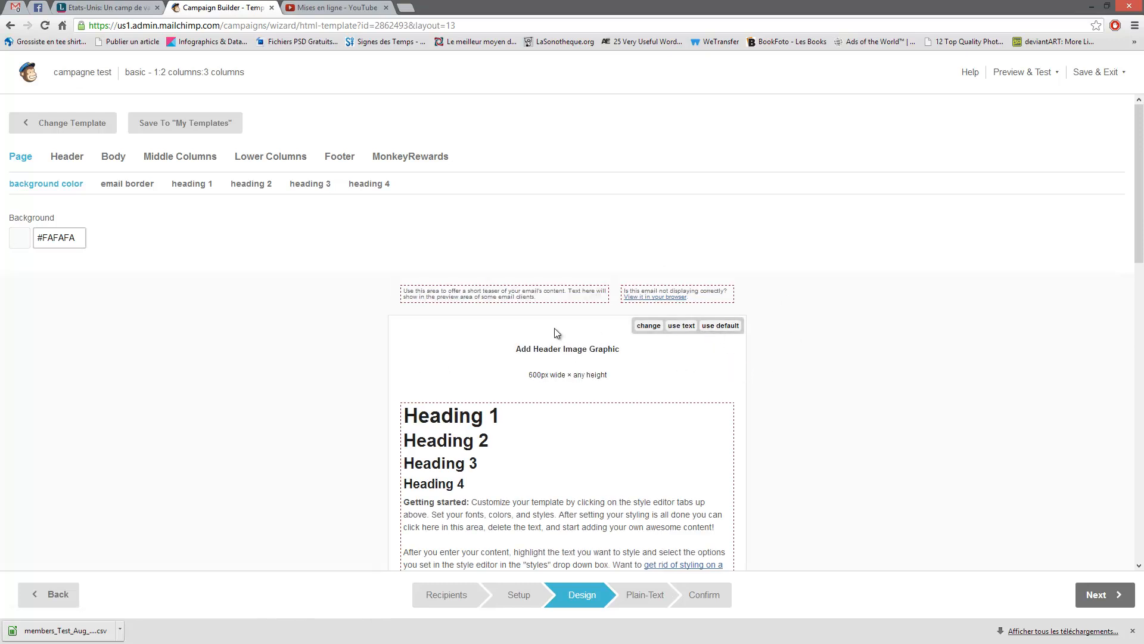
- Open the image library for the left image block and close it without choosing an image
scroll(755, 331, "down", 8)
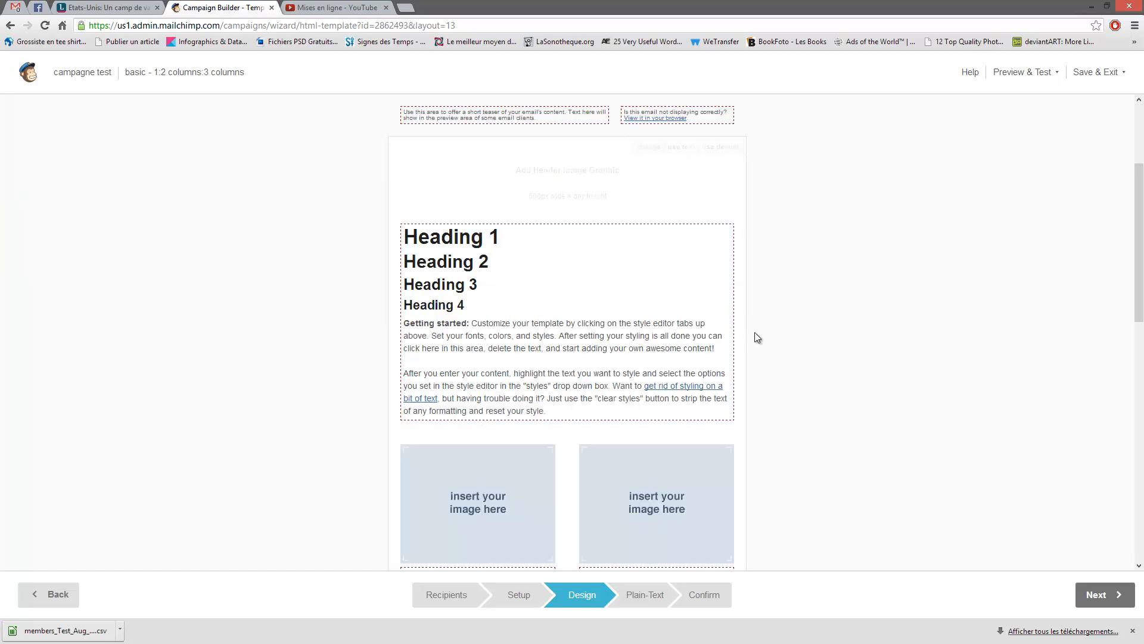
scroll(763, 333, "up", 4)
mouse_move(524, 439)
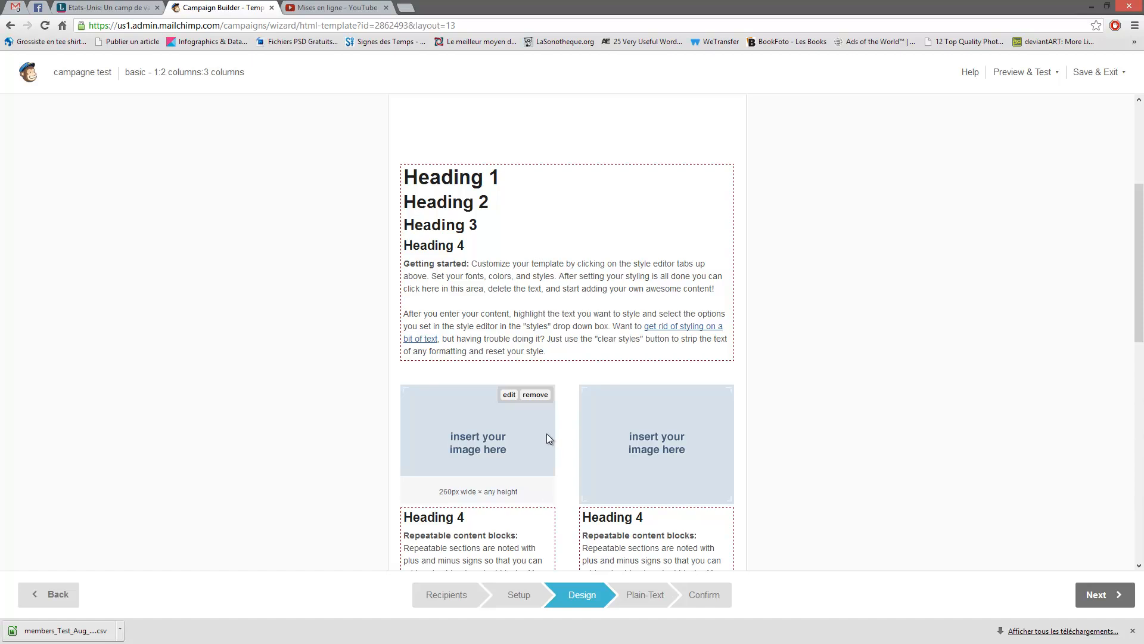
left_click(509, 396)
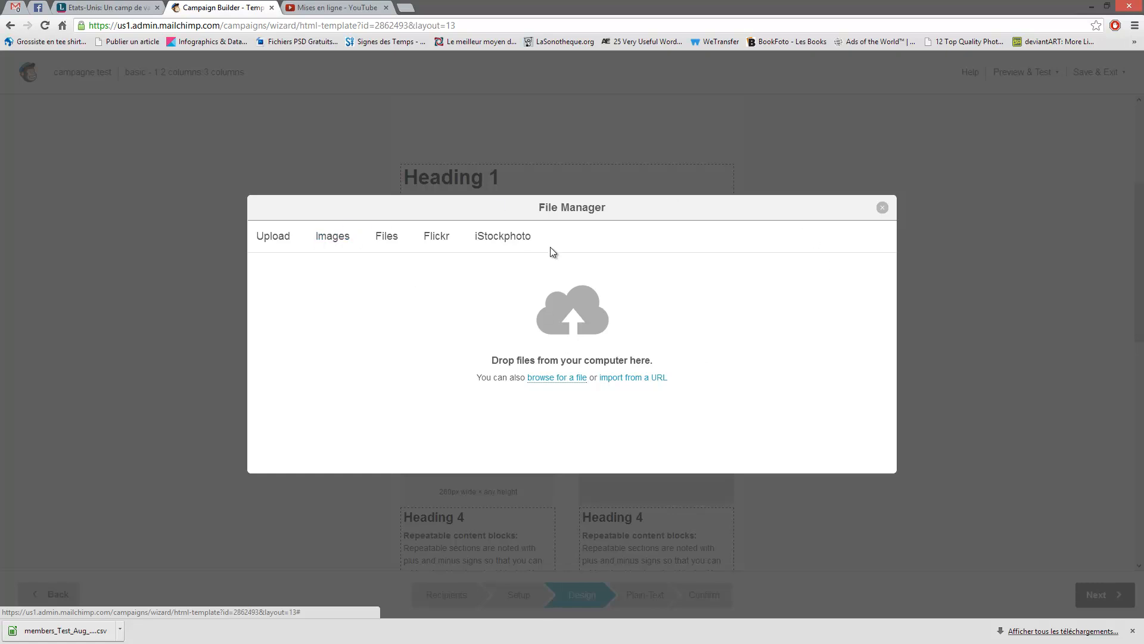
left_click(882, 208)
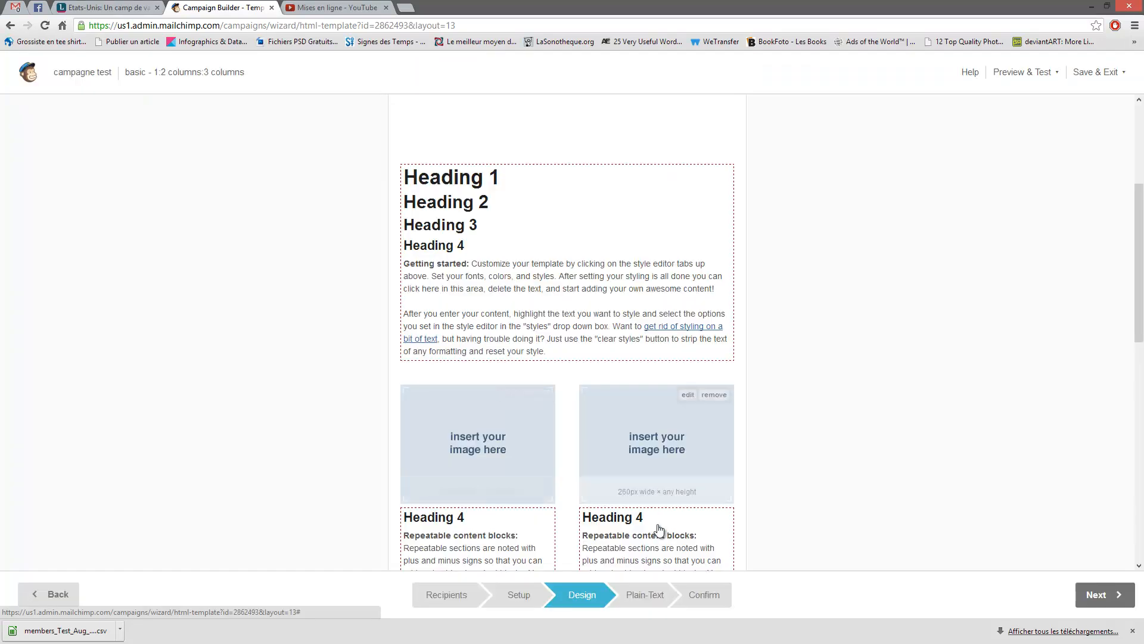
left_click(720, 517)
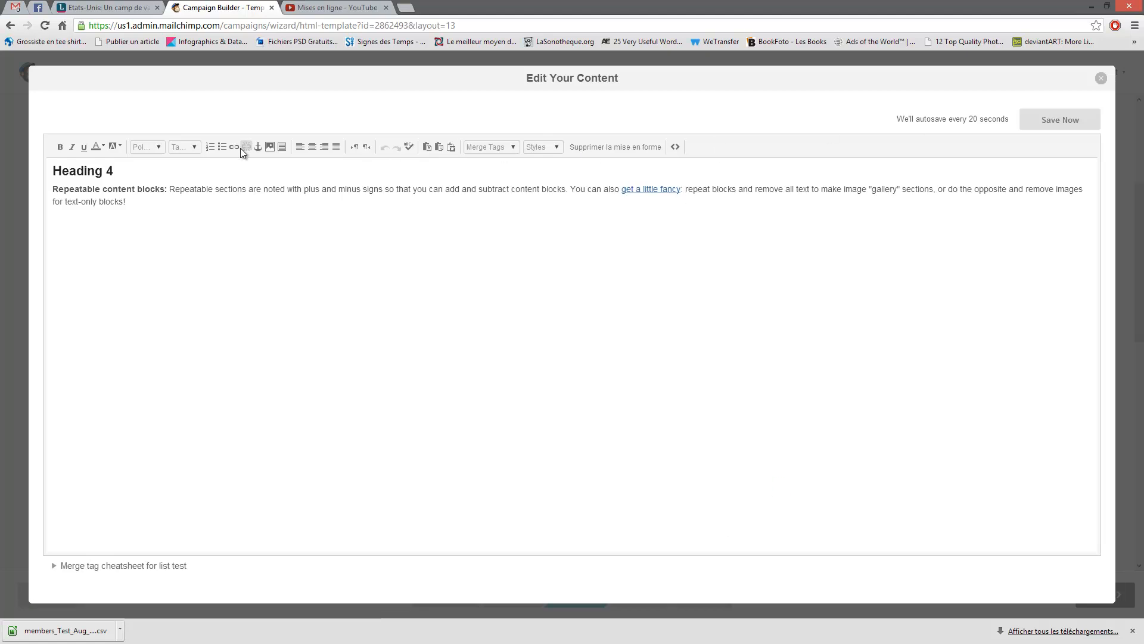
key("ctrl+a")
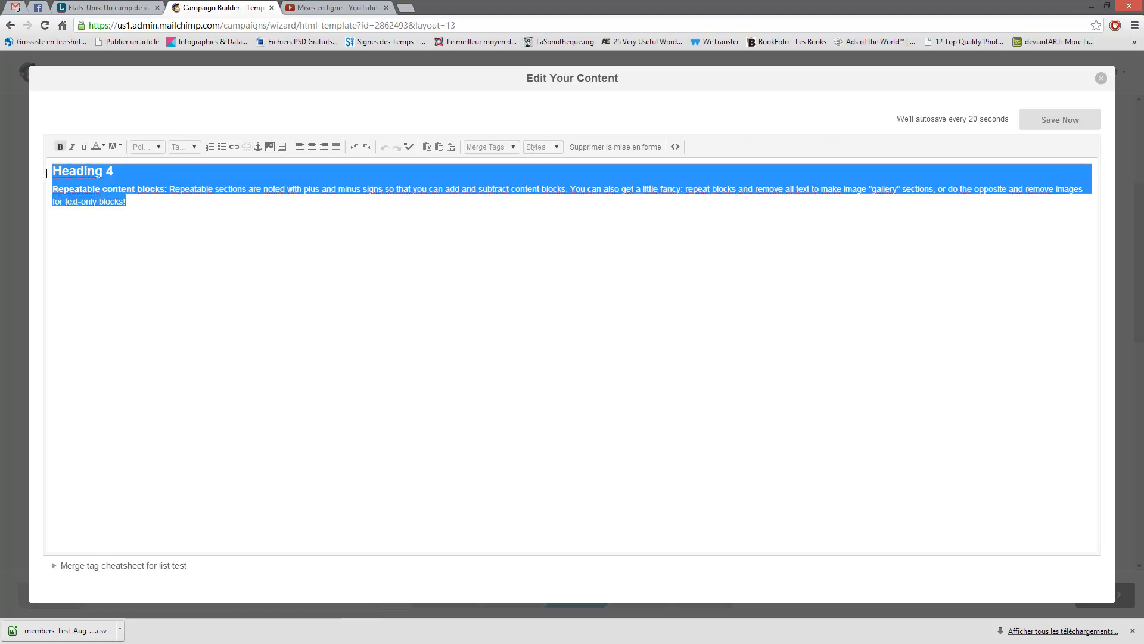
left_click(166, 209)
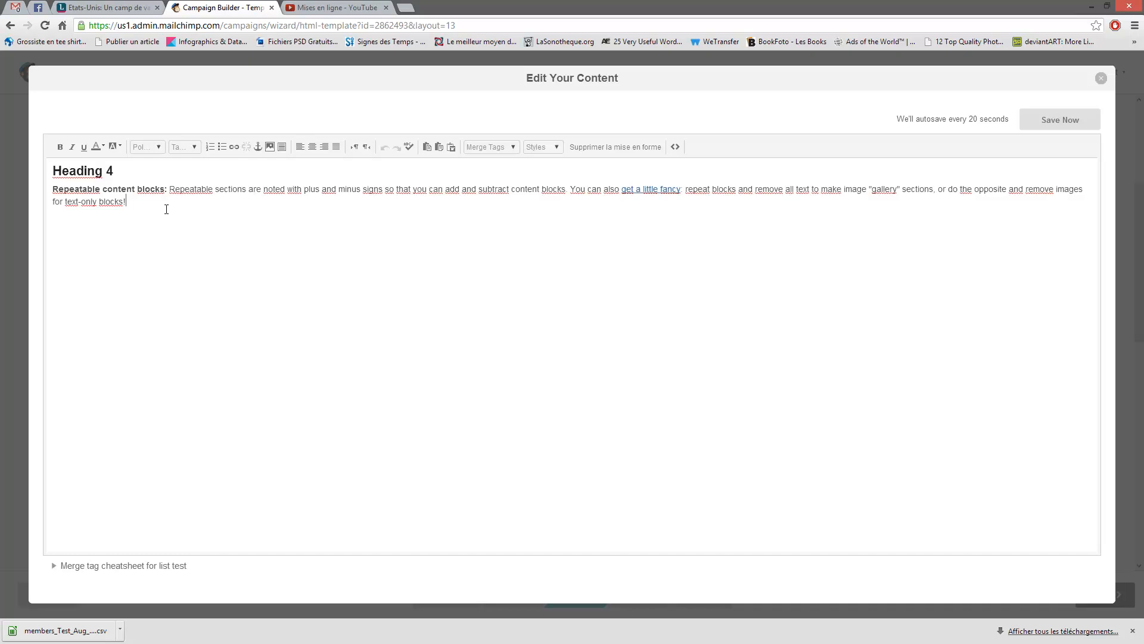
left_click(1075, 121)
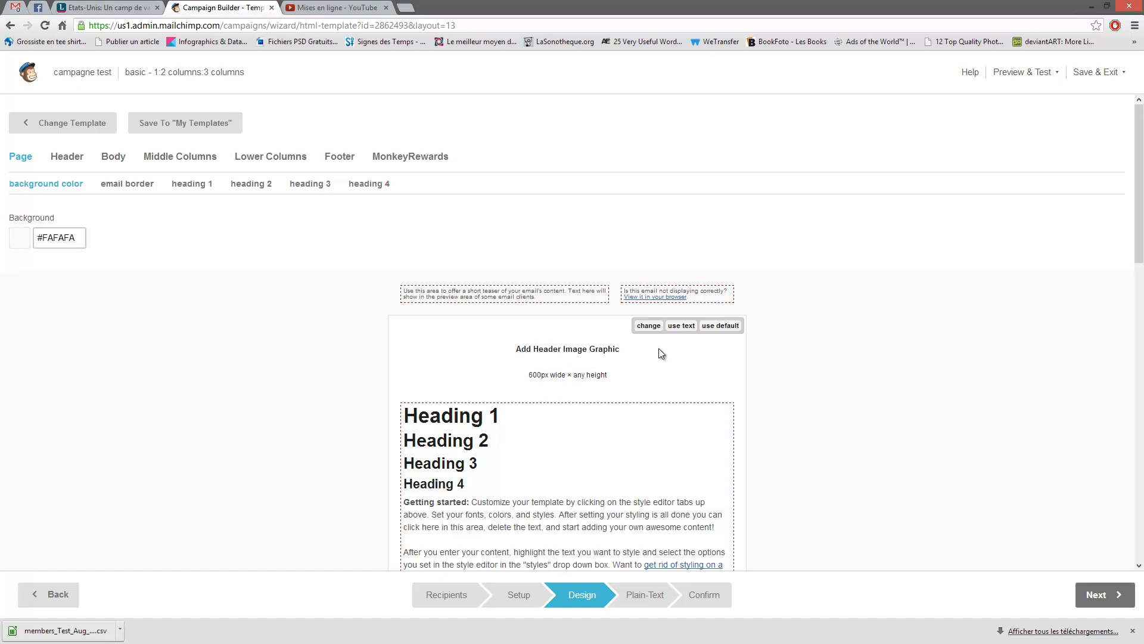
left_click(654, 329)
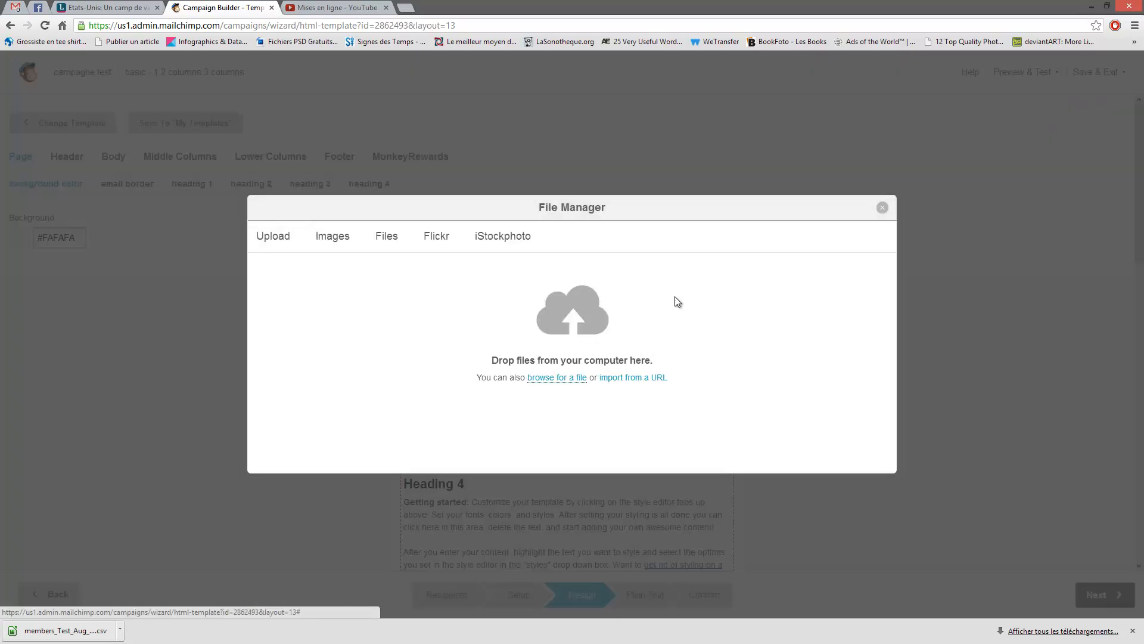
left_click(882, 208)
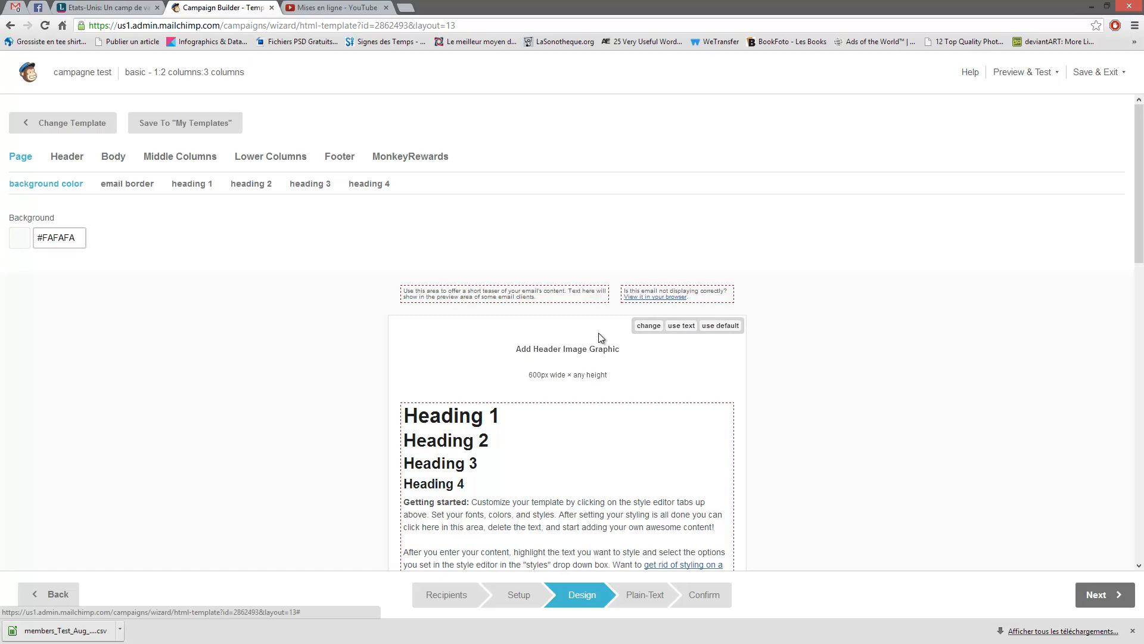
left_click(683, 326)
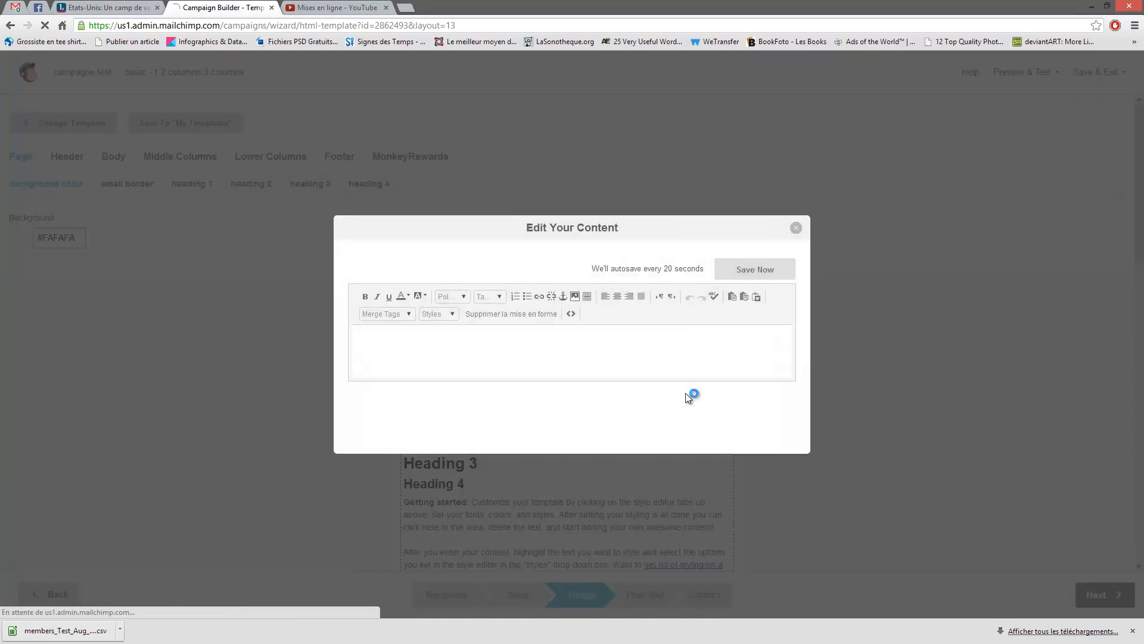
left_click(796, 228)
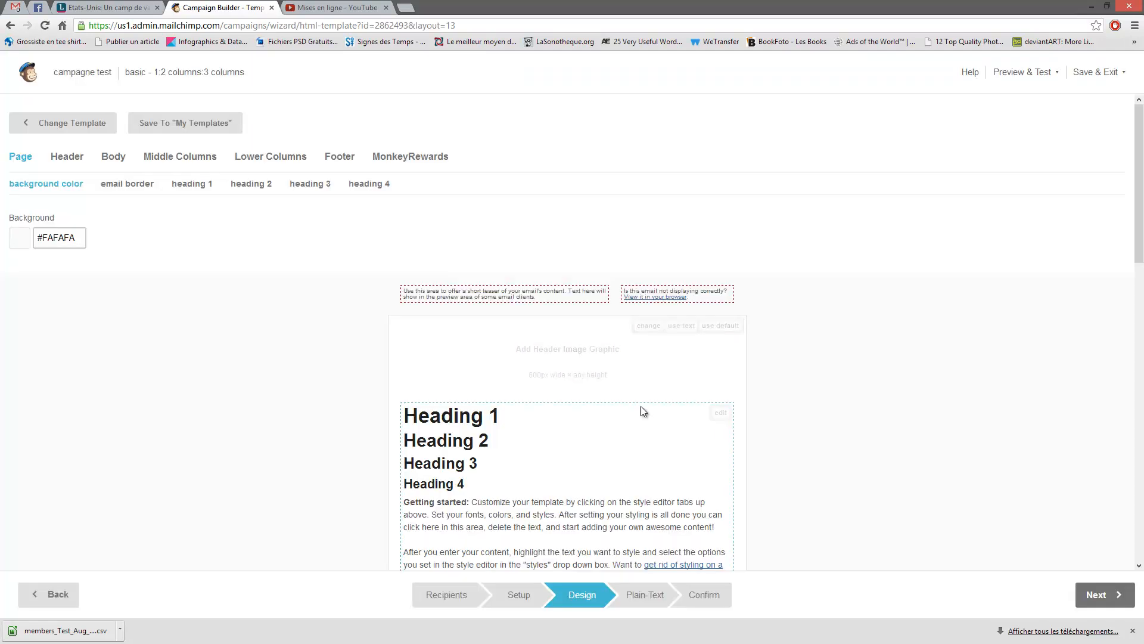
left_click(720, 325)
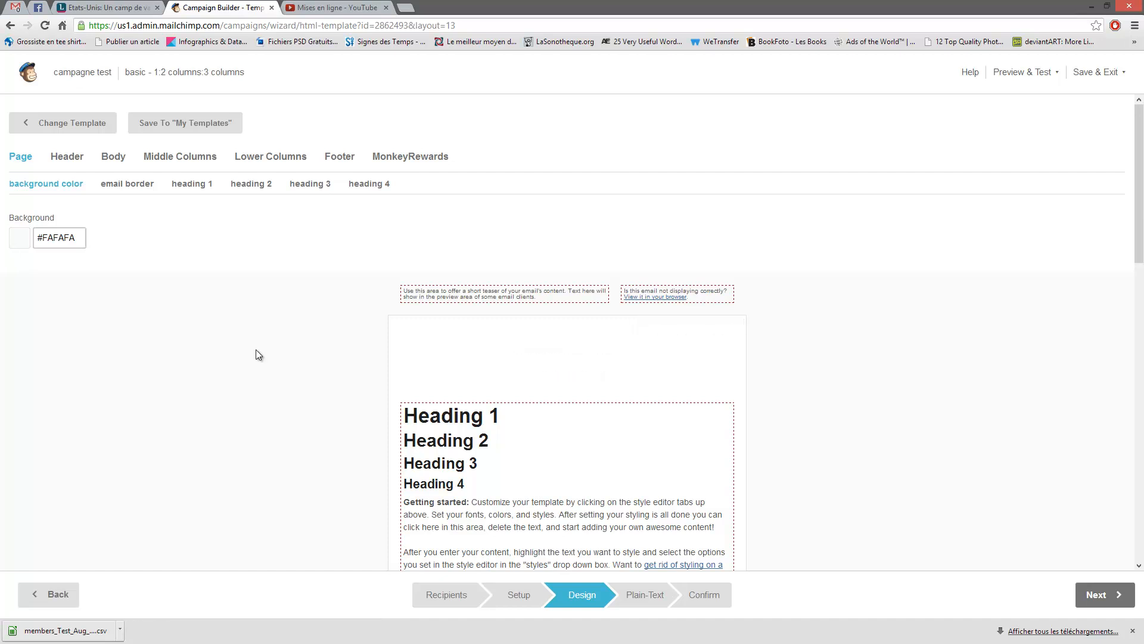
scroll(600, 298, "down", 3)
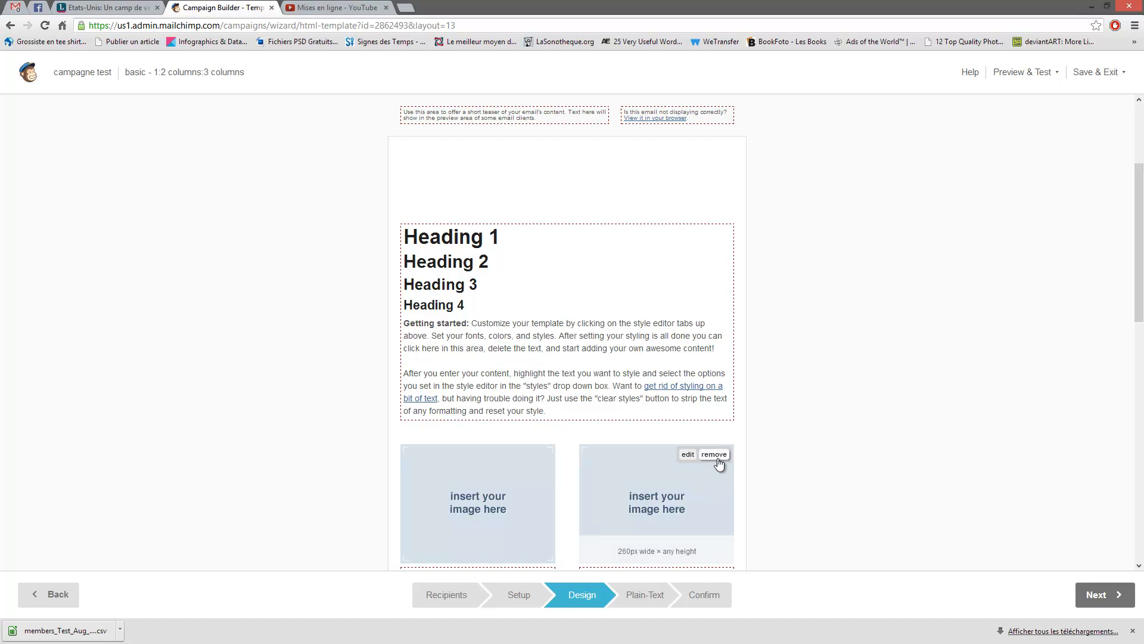
left_click(714, 454)
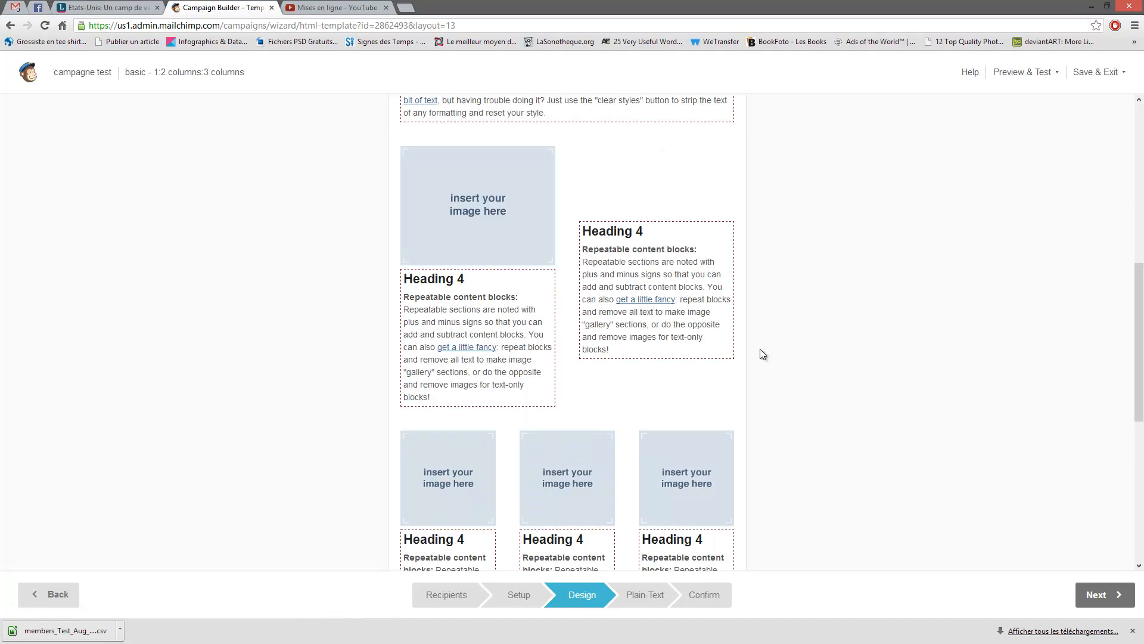
mouse_move(720, 185)
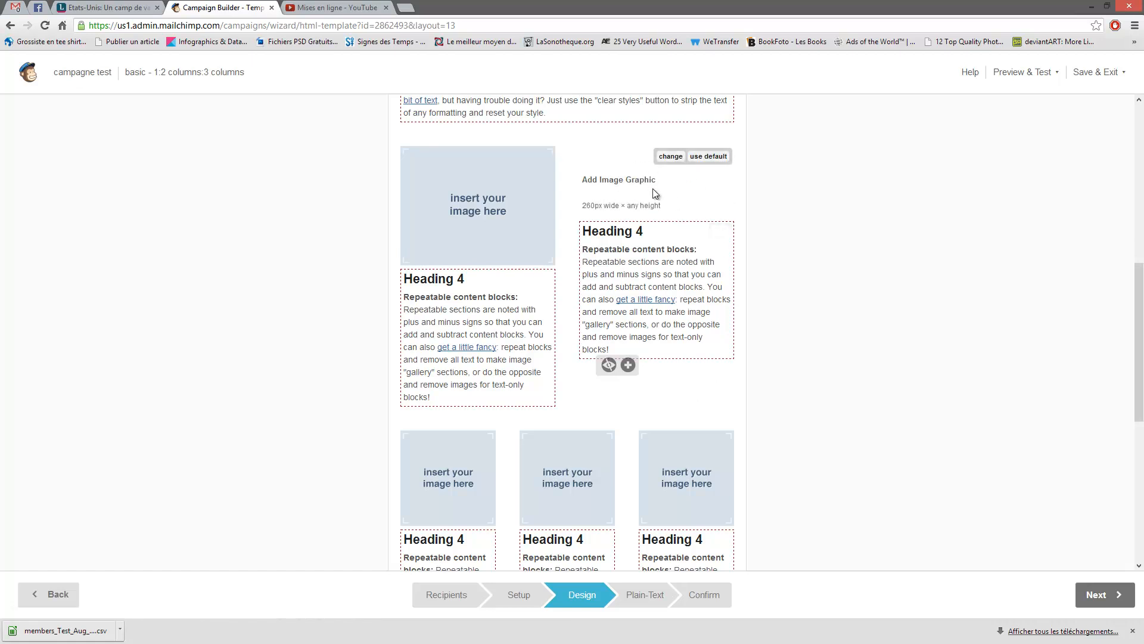
left_click(669, 157)
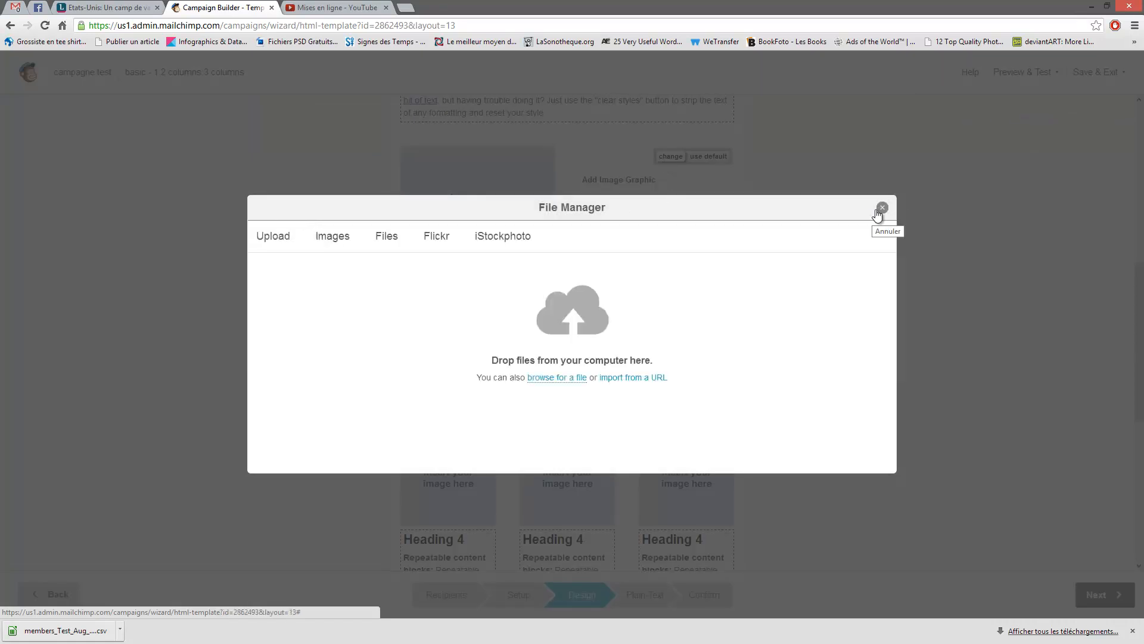
left_click(881, 208)
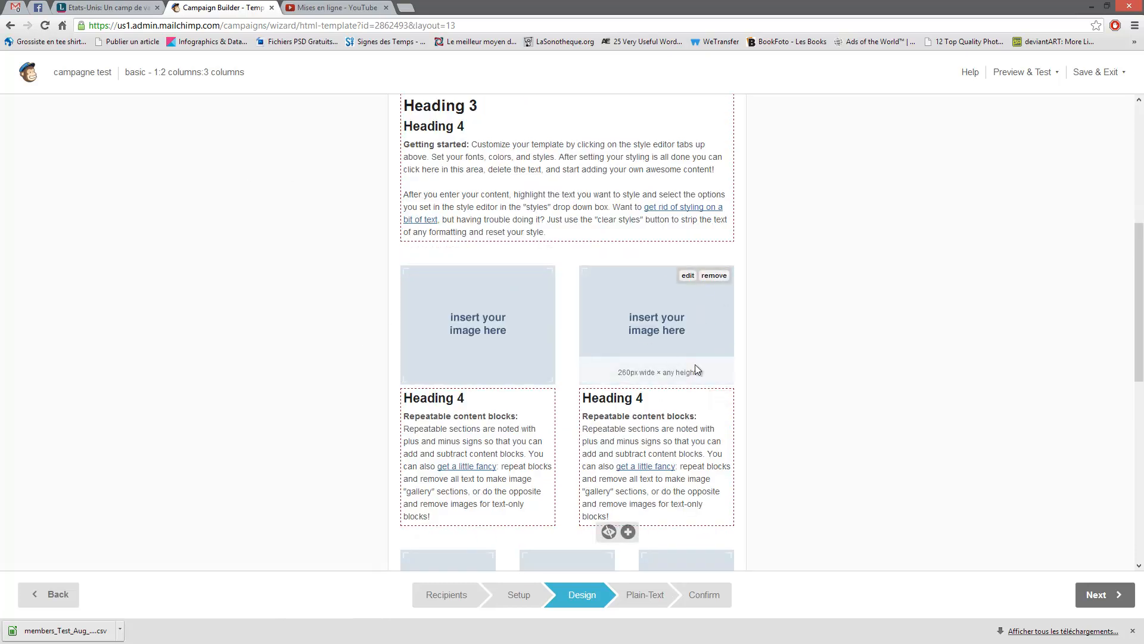
scroll(720, 409, "down", 1)
scroll(709, 405, "up", 4)
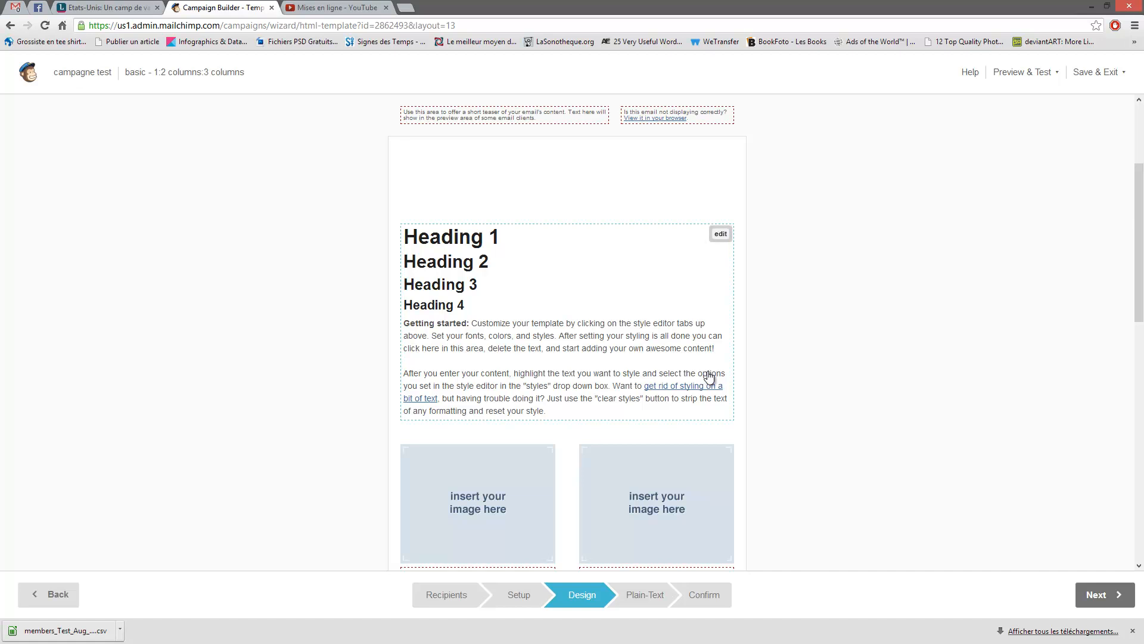
scroll(709, 377, "down", 2)
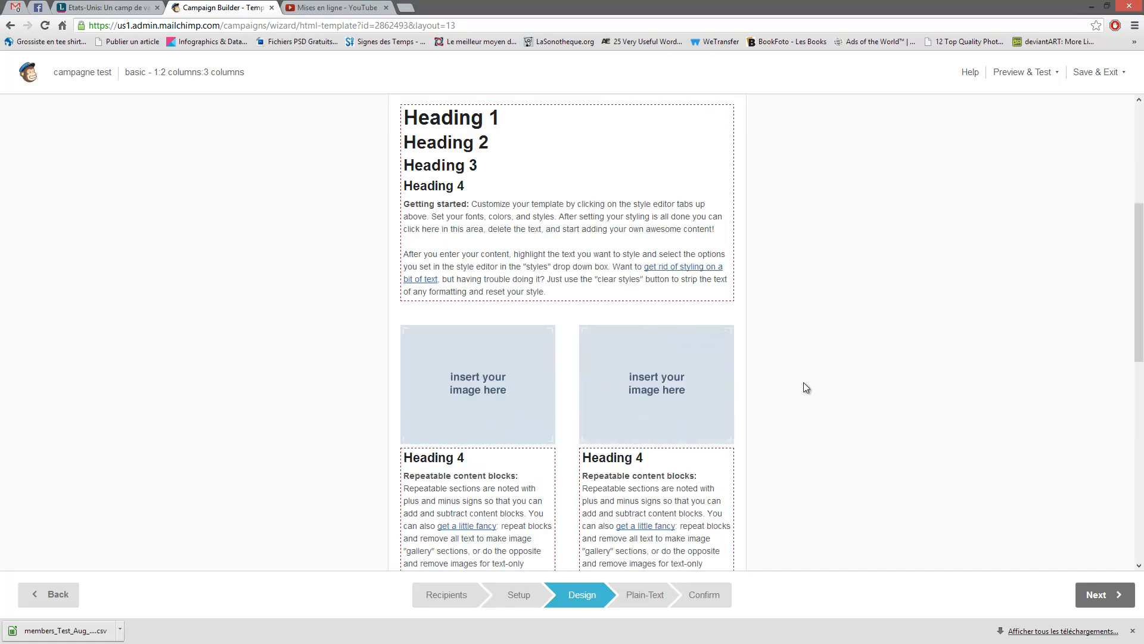
scroll(803, 382, "up", 3)
scroll(536, 282, "up", 2)
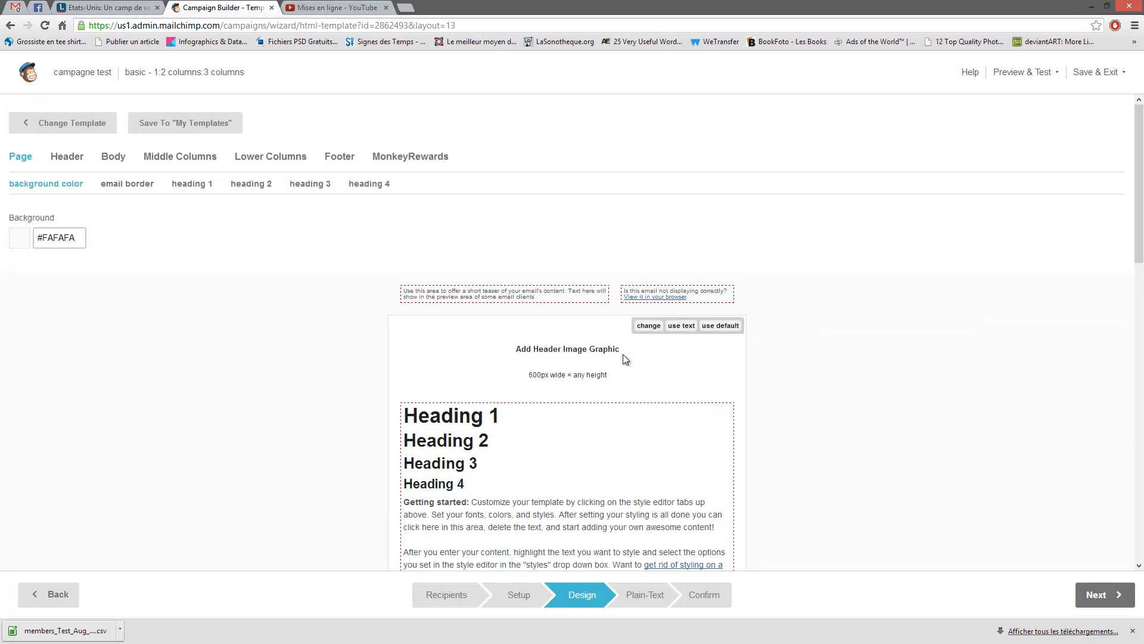
left_click(724, 334)
left_click(884, 205)
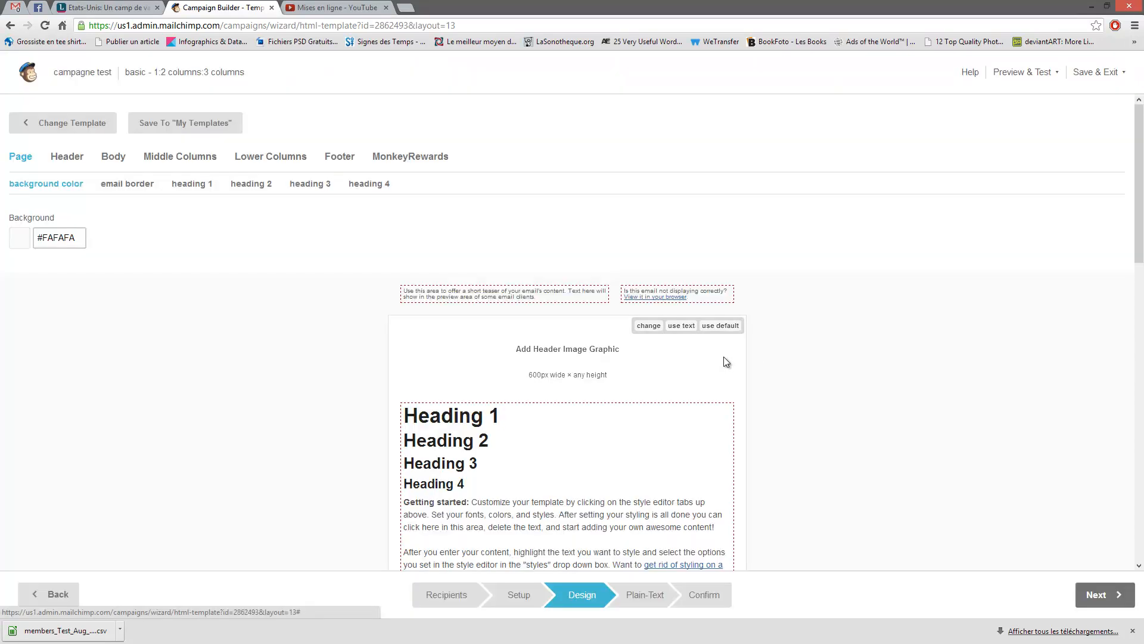
- Reset the header image to its default
left_click(721, 326)
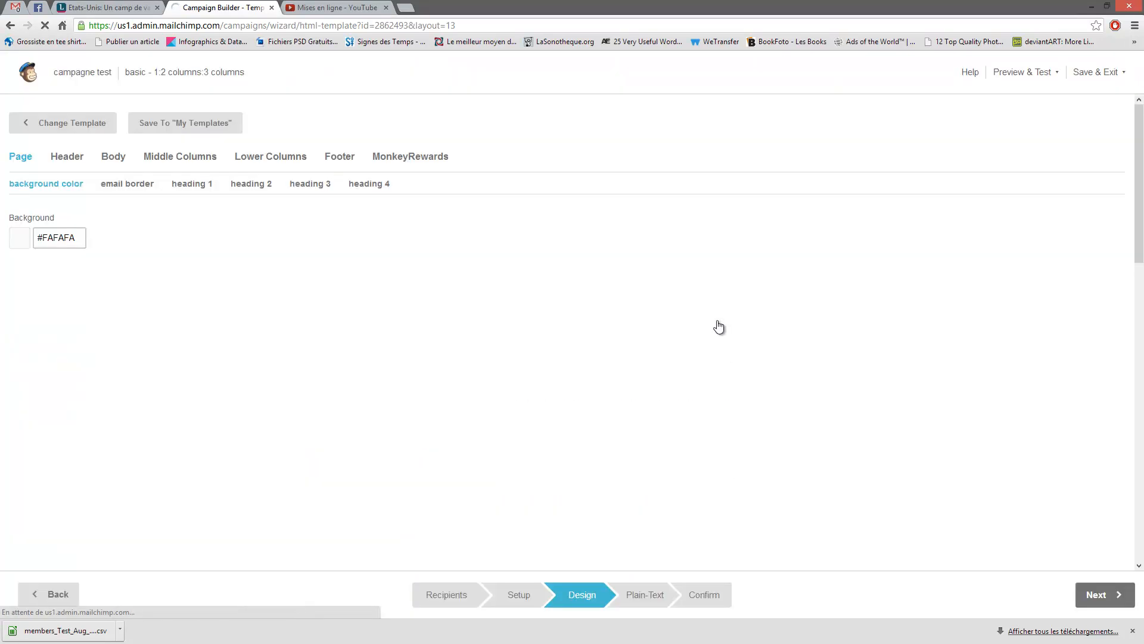
scroll(808, 385, "down", 5)
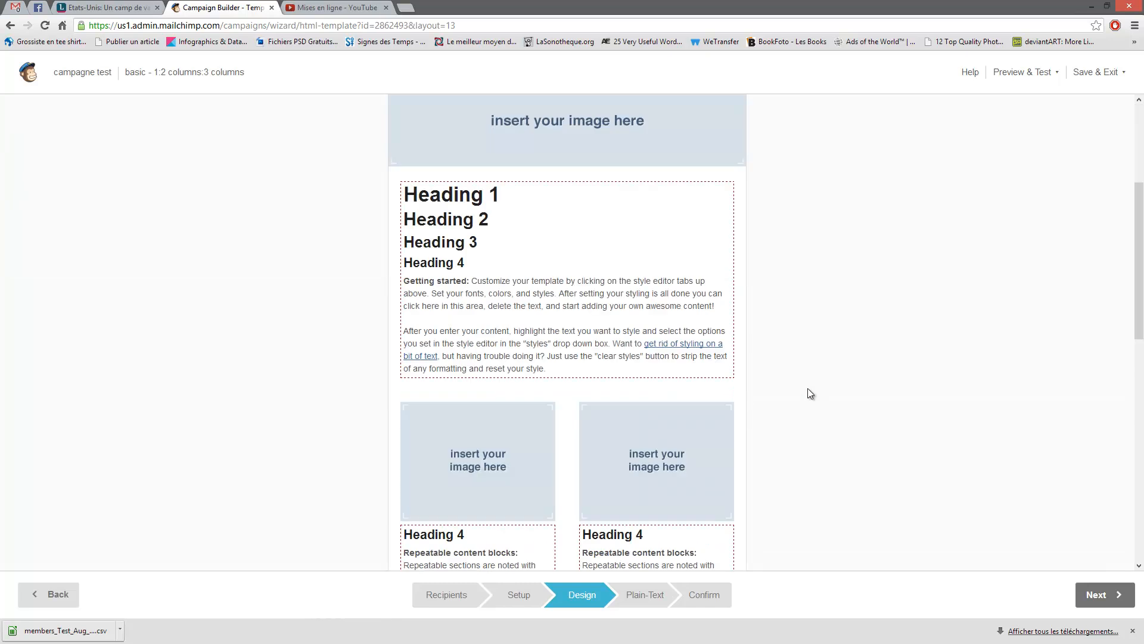
scroll(641, 393, "down", 2)
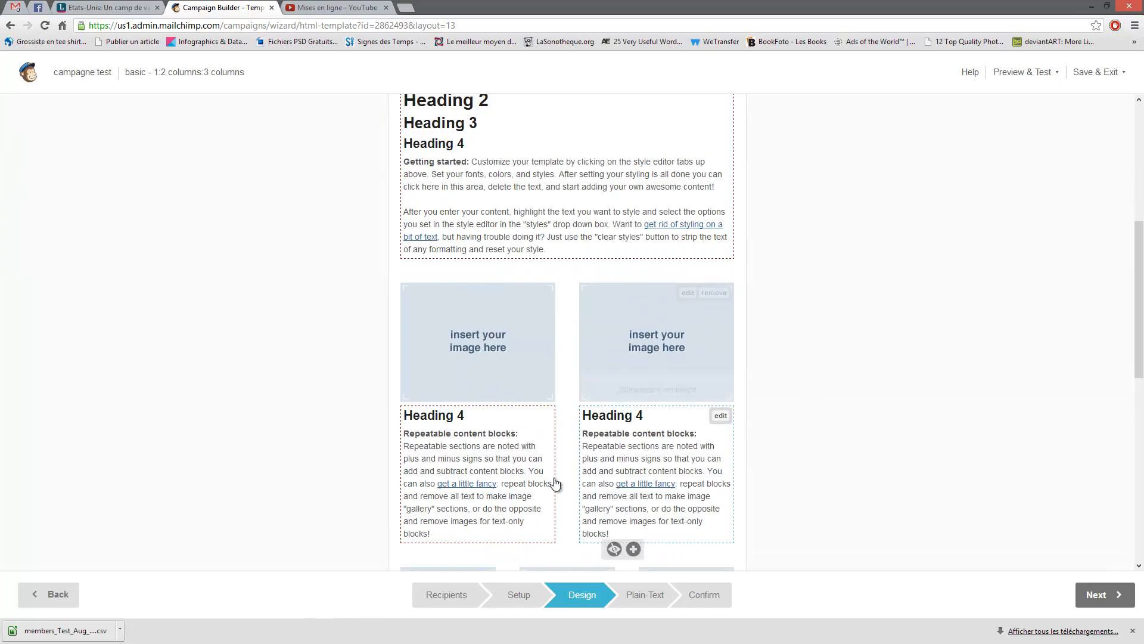
scroll(581, 471, "up", 6)
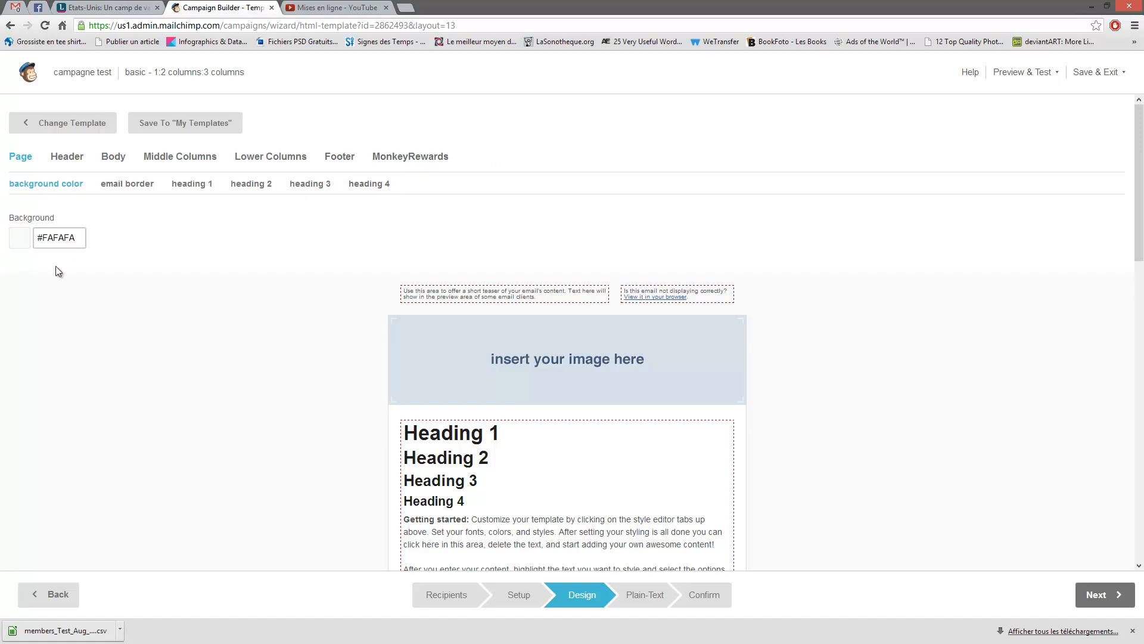
- Review the header style settings: preheader, header, header text and header link styling
left_click(70, 158)
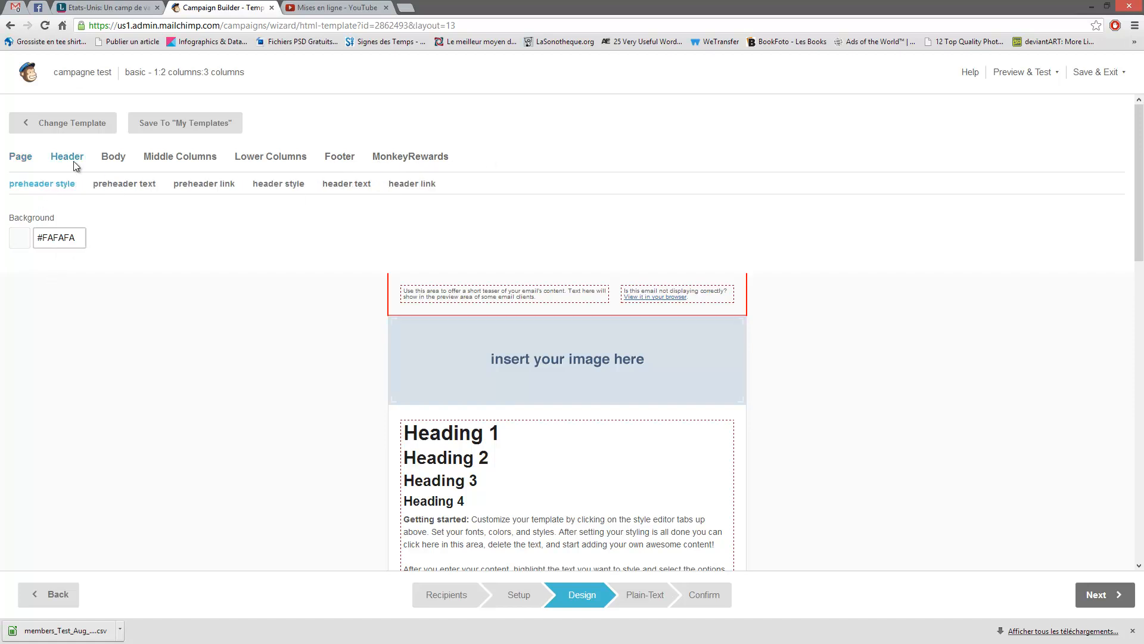
left_click(124, 184)
left_click(292, 184)
left_click(348, 184)
left_click(407, 184)
left_click(290, 188)
left_click(123, 183)
left_click(41, 184)
- Review the body and page-wide styles, including body text, links, email border and heading 1
left_click(113, 157)
left_click(89, 184)
left_click(142, 184)
left_click(30, 184)
left_click(22, 160)
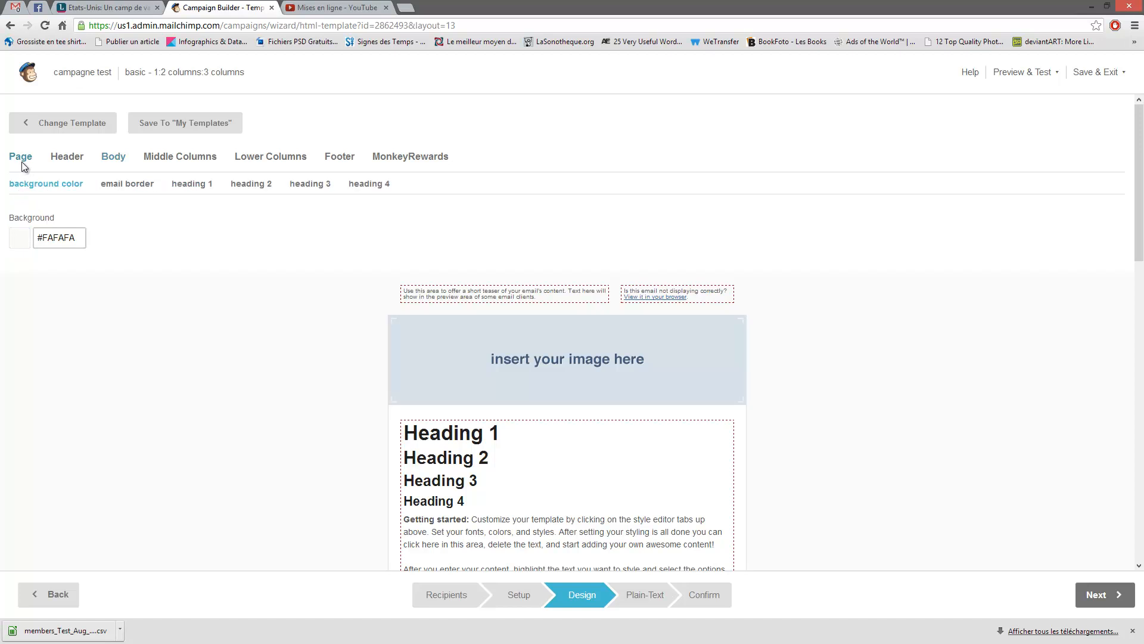
left_click(127, 185)
left_click(192, 184)
- Review the middle and lower columns' text and link styling for left, center and right columns
left_click(180, 157)
left_click(267, 157)
left_click(123, 184)
left_click(206, 185)
left_click(307, 185)
left_click(427, 184)
left_click(480, 185)
left_click(219, 185)
left_click(124, 184)
left_click(45, 186)
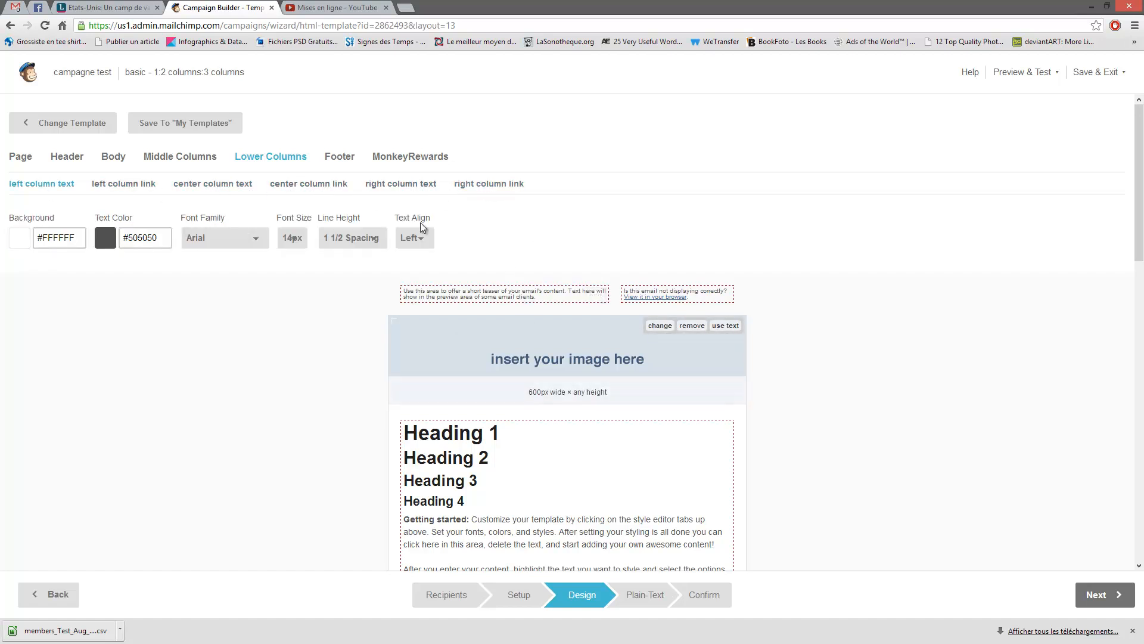
- Show the MonkeyRewards badge settings
scroll(759, 248, "down", 10)
scroll(766, 252, "up", 9)
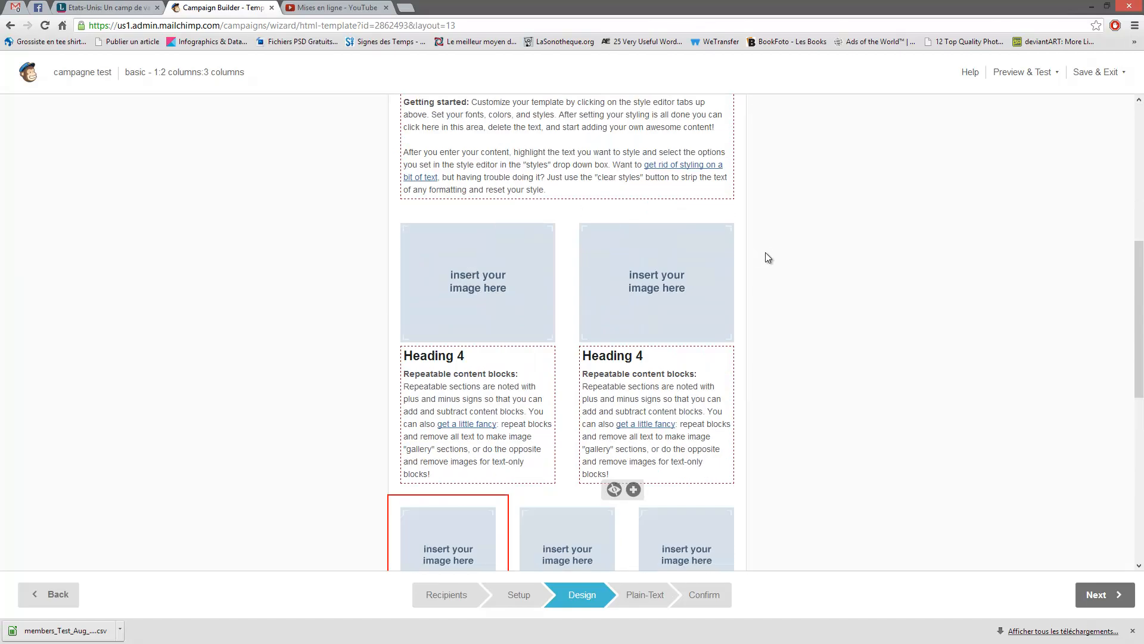
scroll(763, 323, "up", 1)
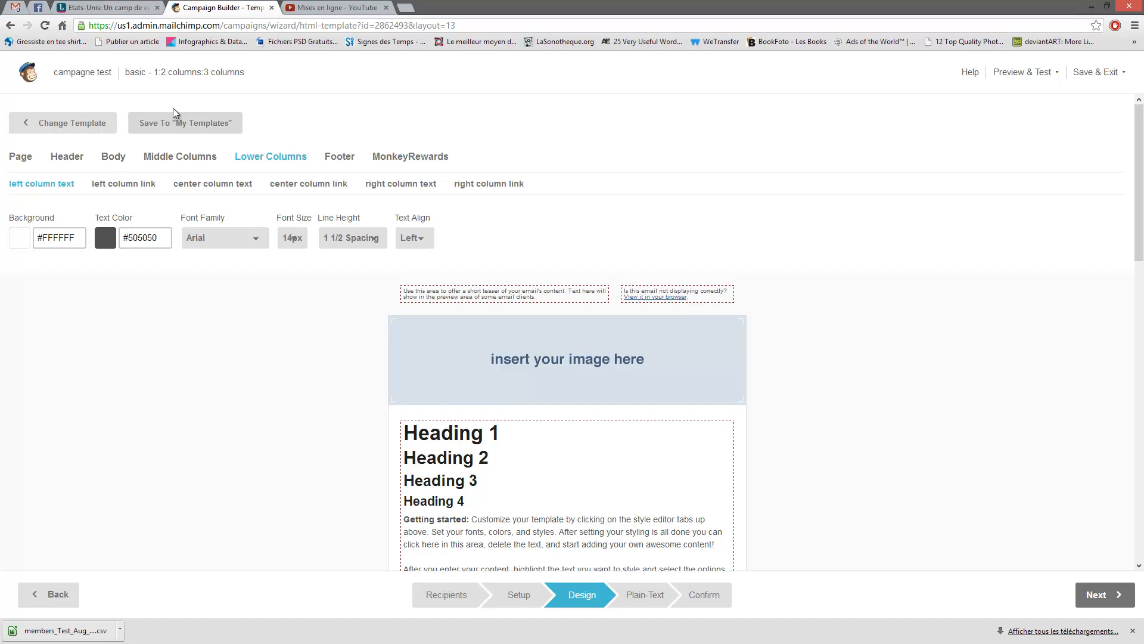
left_click(424, 155)
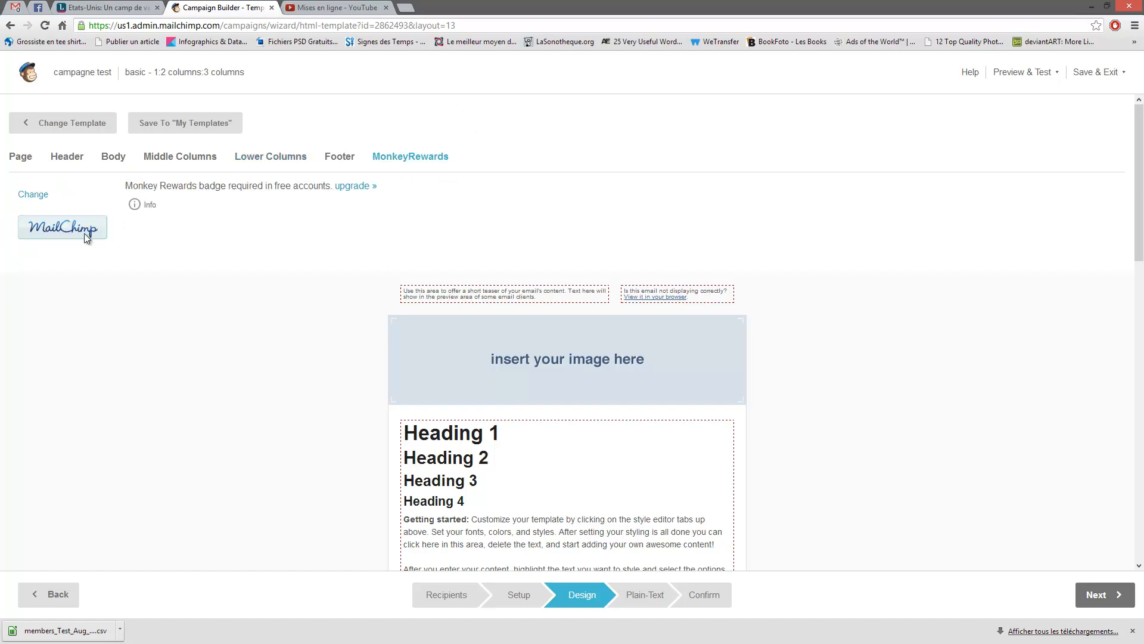
scroll(374, 309, "down", 10)
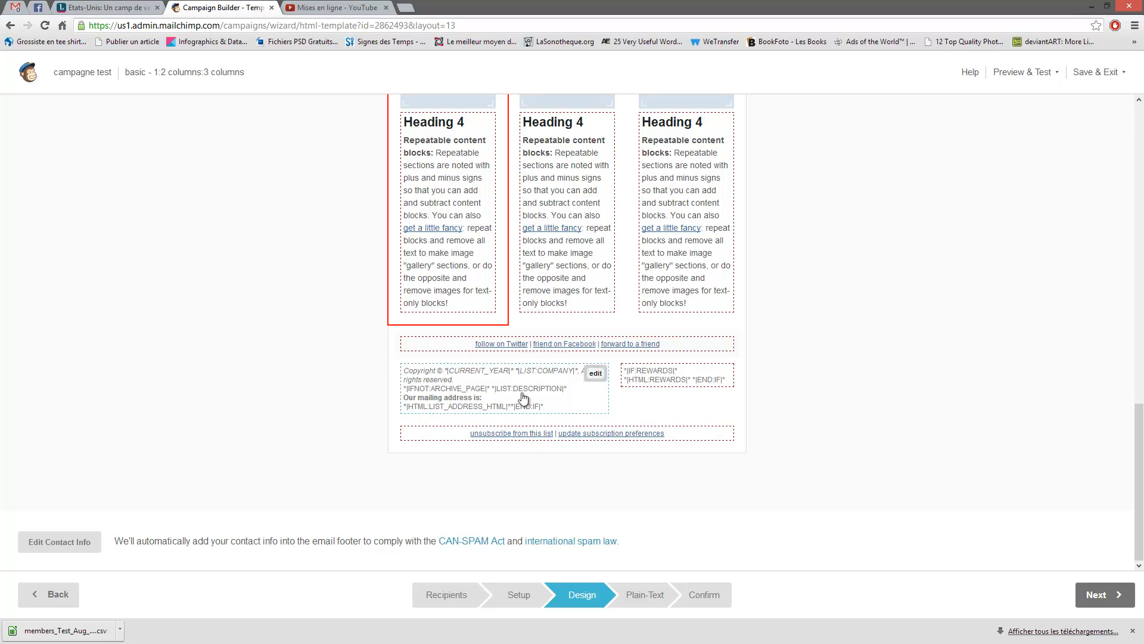
scroll(241, 365, "up", 10)
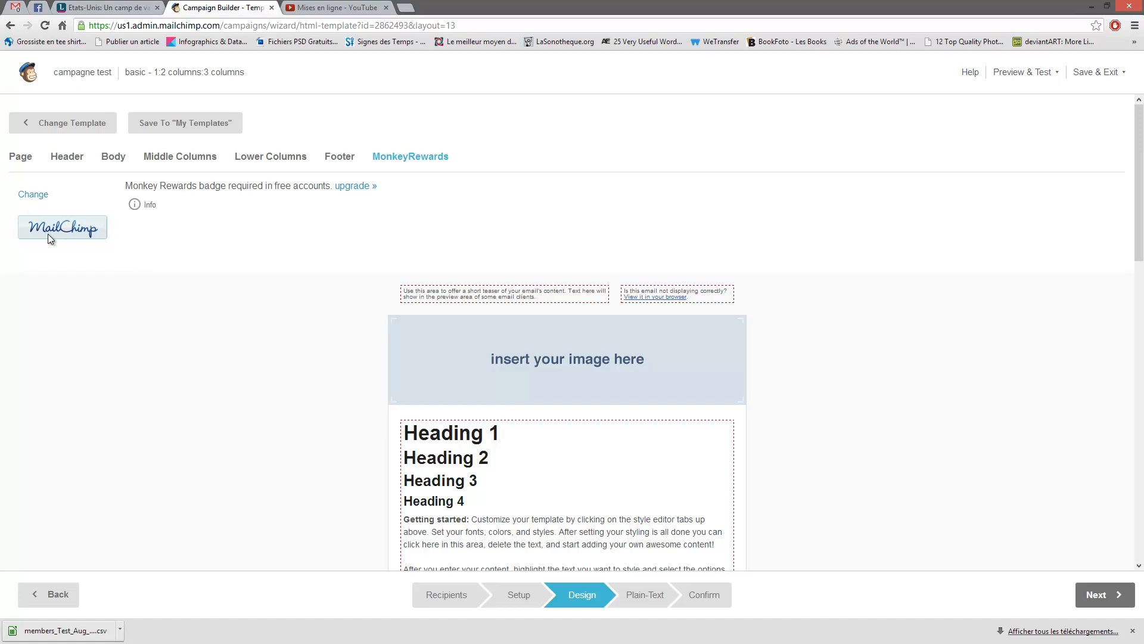
left_click(33, 194)
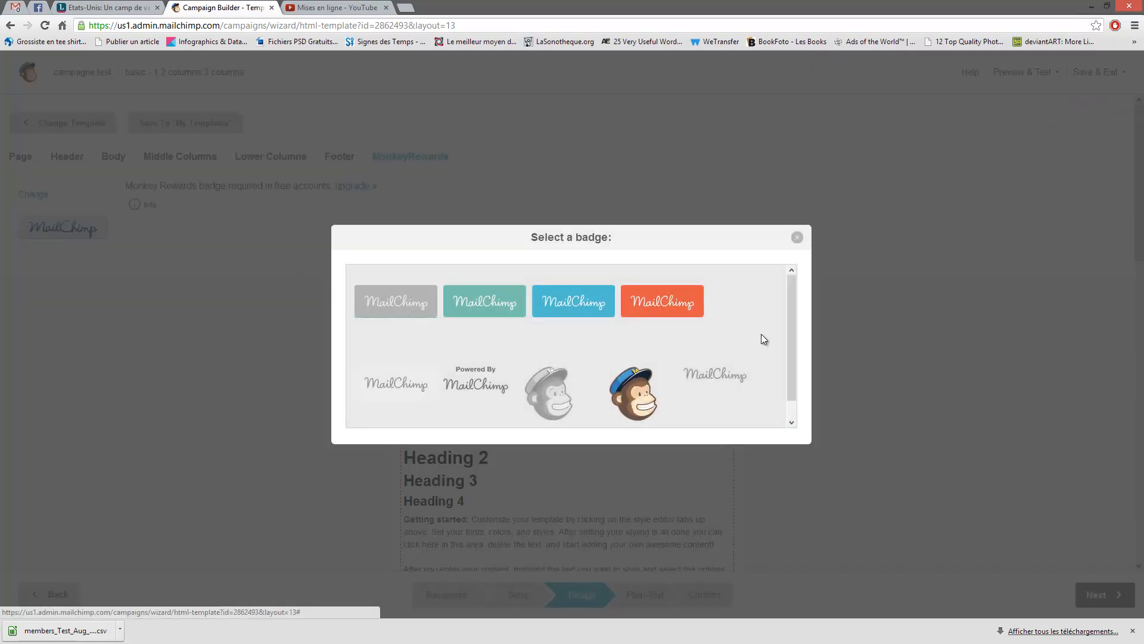
left_click_drag(792, 306, 792, 339)
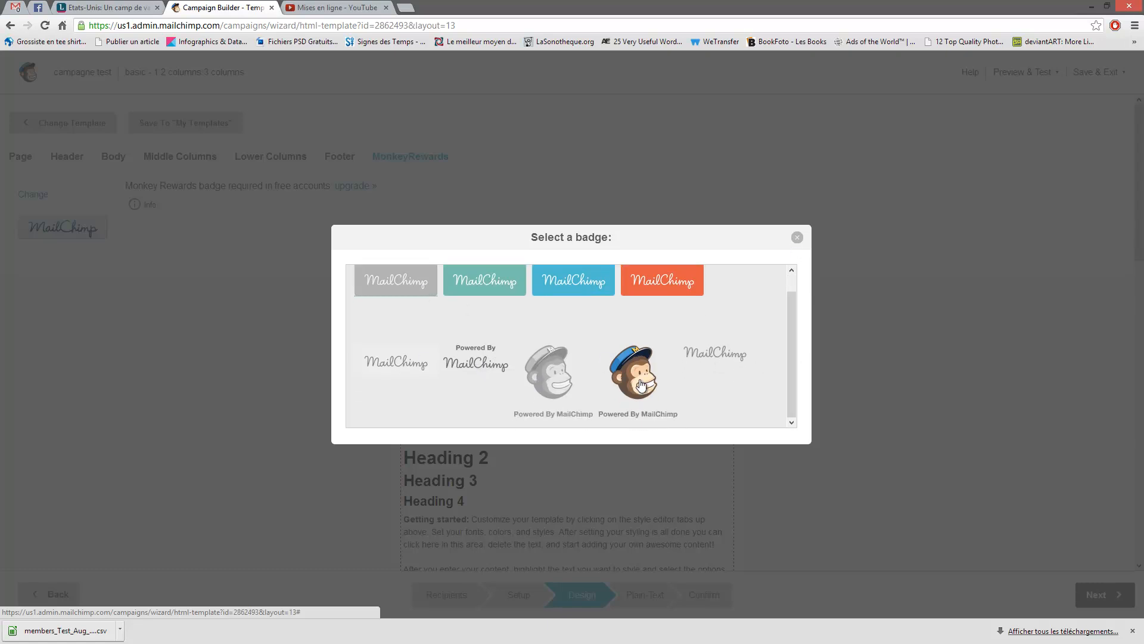
left_click(797, 238)
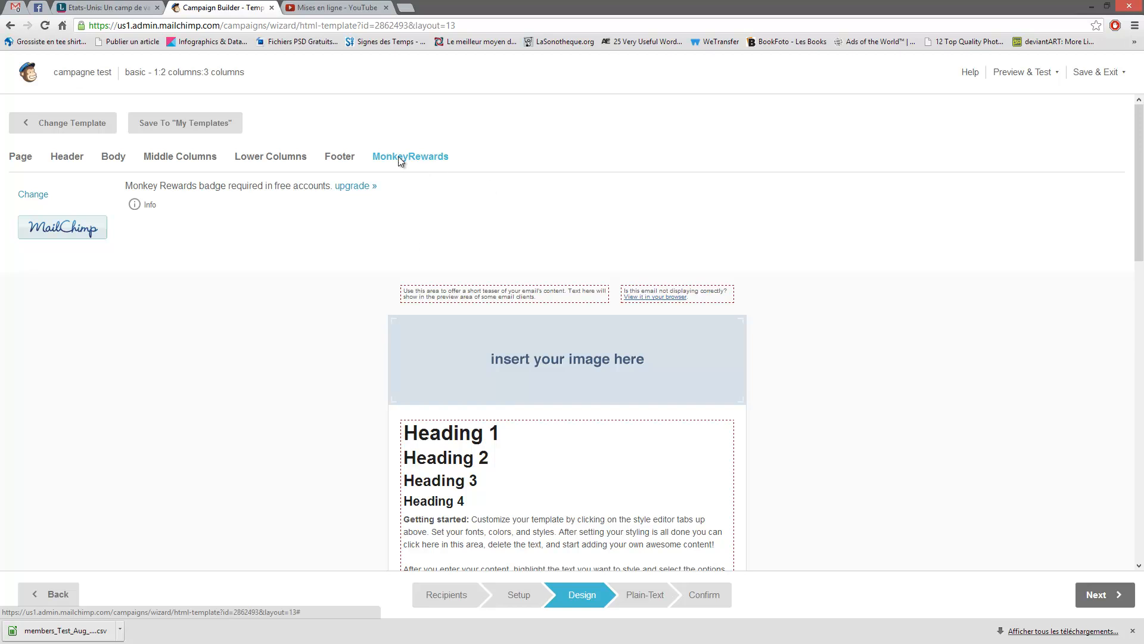
- Show the Footer style tab to check its background colour and top border
left_click(340, 158)
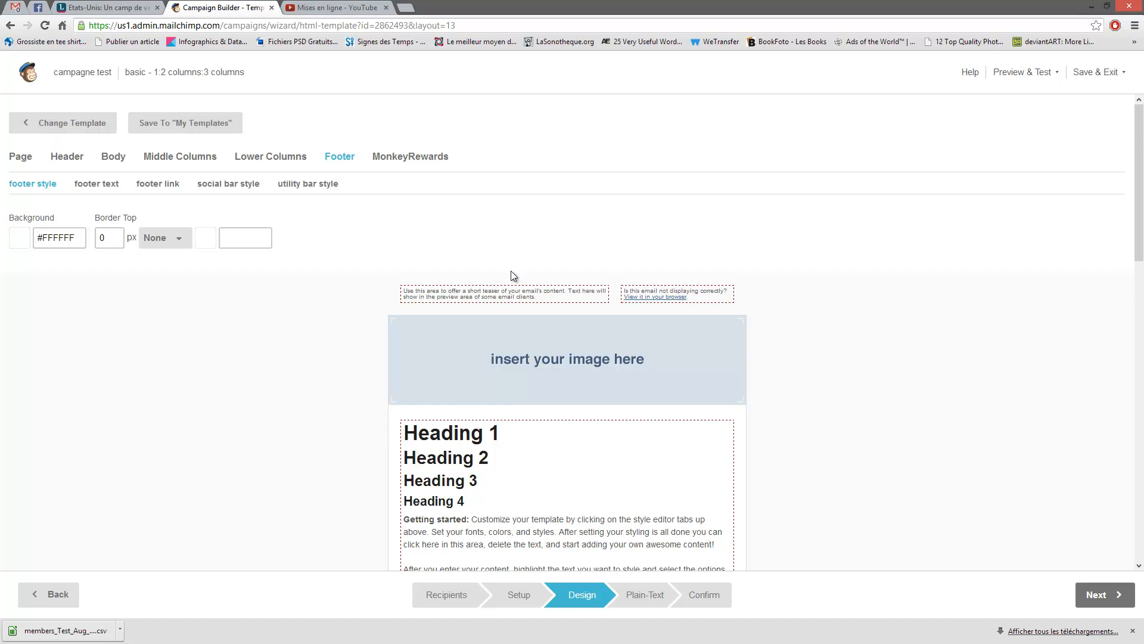
scroll(575, 220, "down", 5)
scroll(593, 228, "up", 5)
scroll(398, 308, "down", 5)
scroll(326, 291, "up", 5)
- Leave the basic layout by confirming Change Templates after dismissing the first warning
left_click(67, 127)
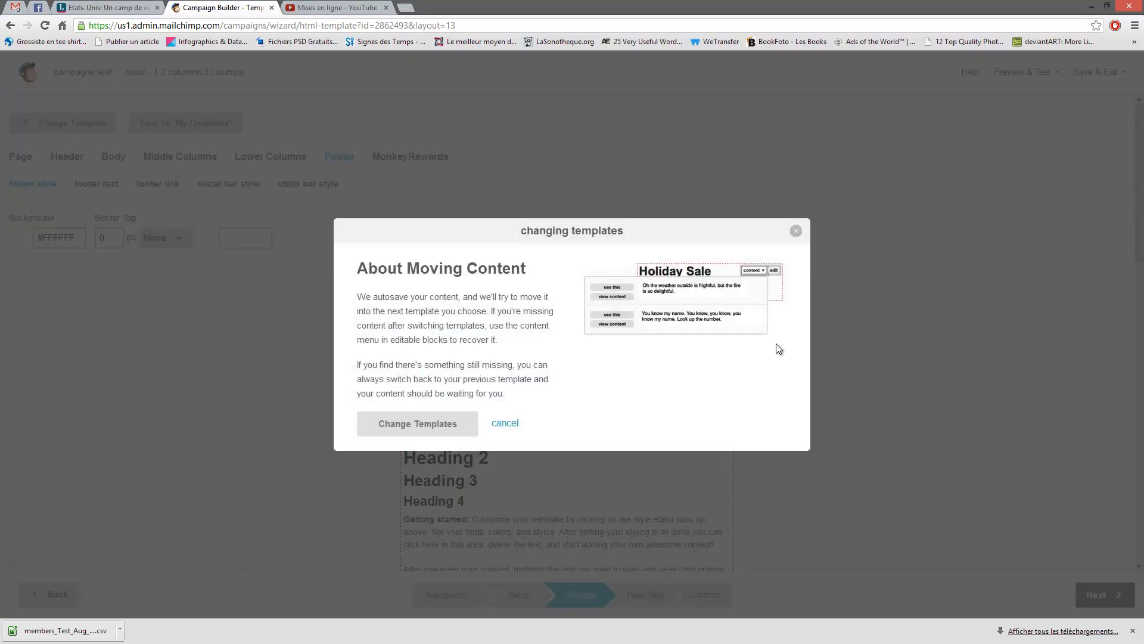
left_click(796, 230)
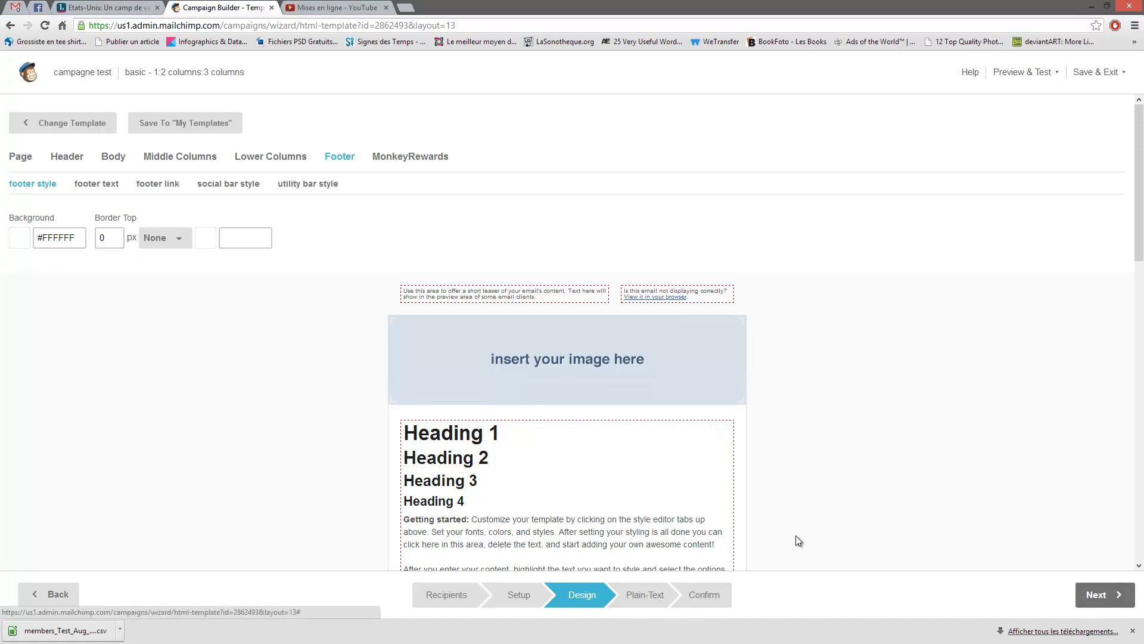
left_click(42, 123)
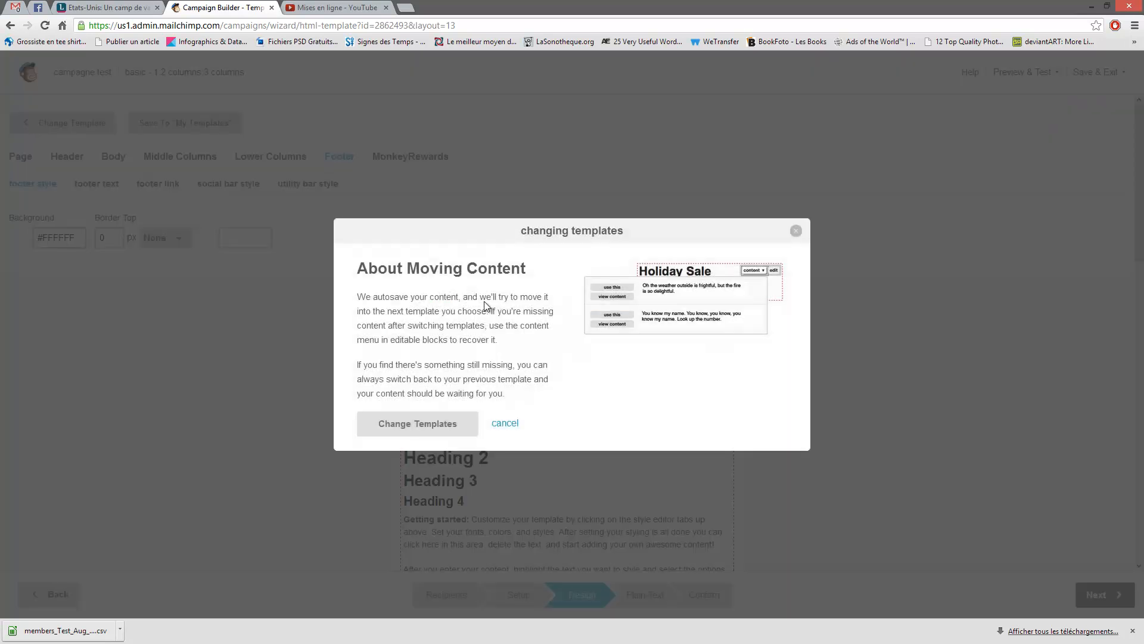
left_click(423, 435)
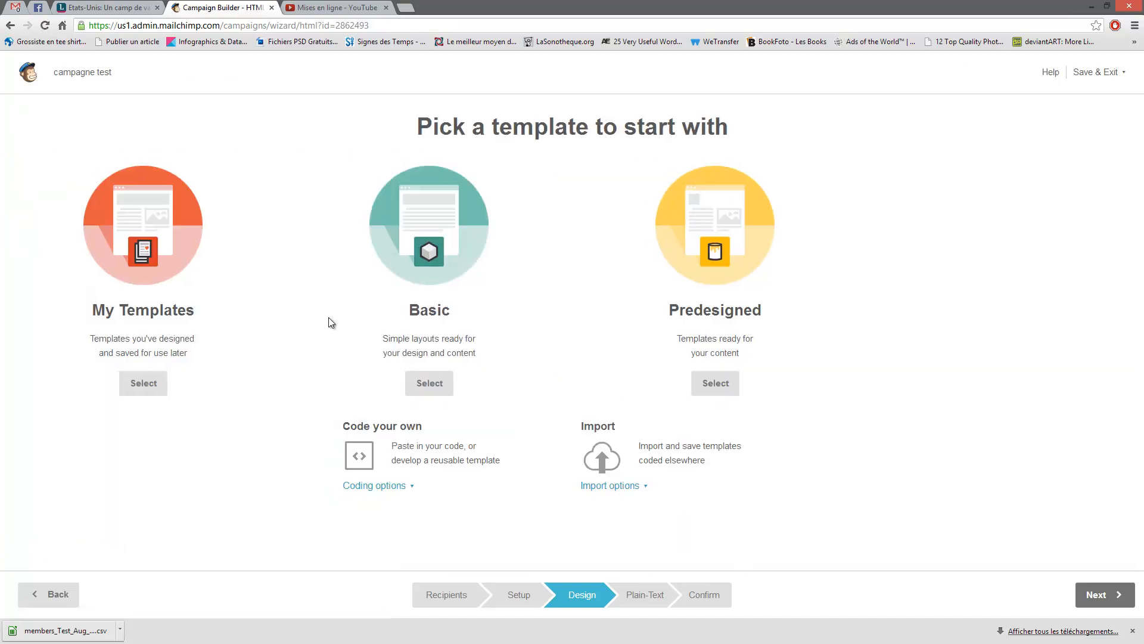
- Browse the Predesigned templates and choose 50's Holiday by Creative Media Farm
left_click(44, 26)
left_click(696, 250)
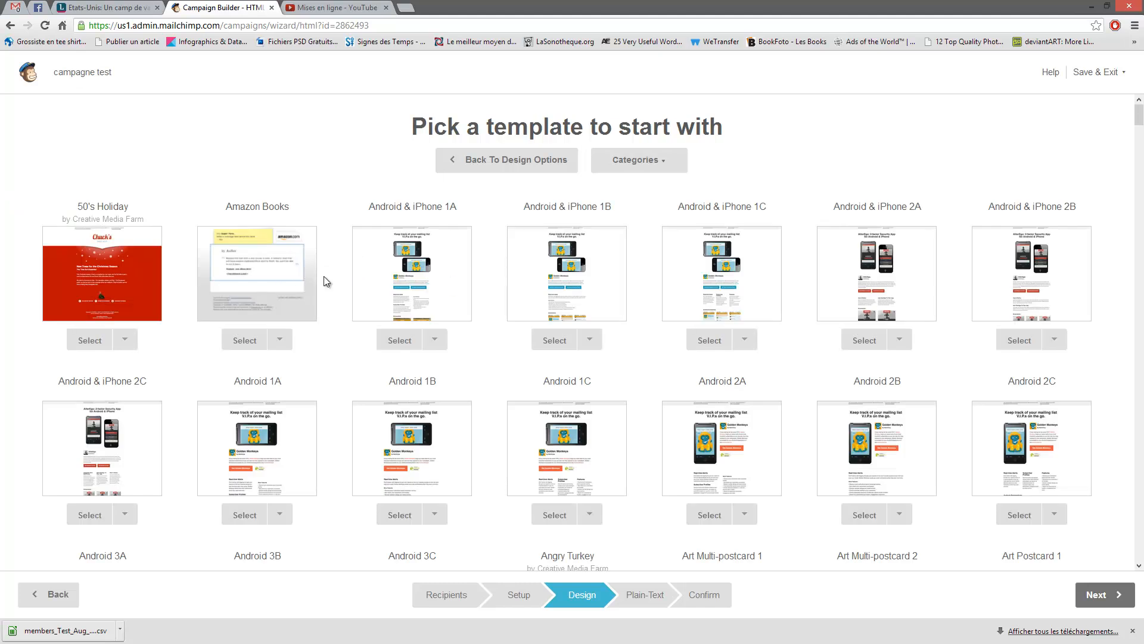
left_click(673, 168)
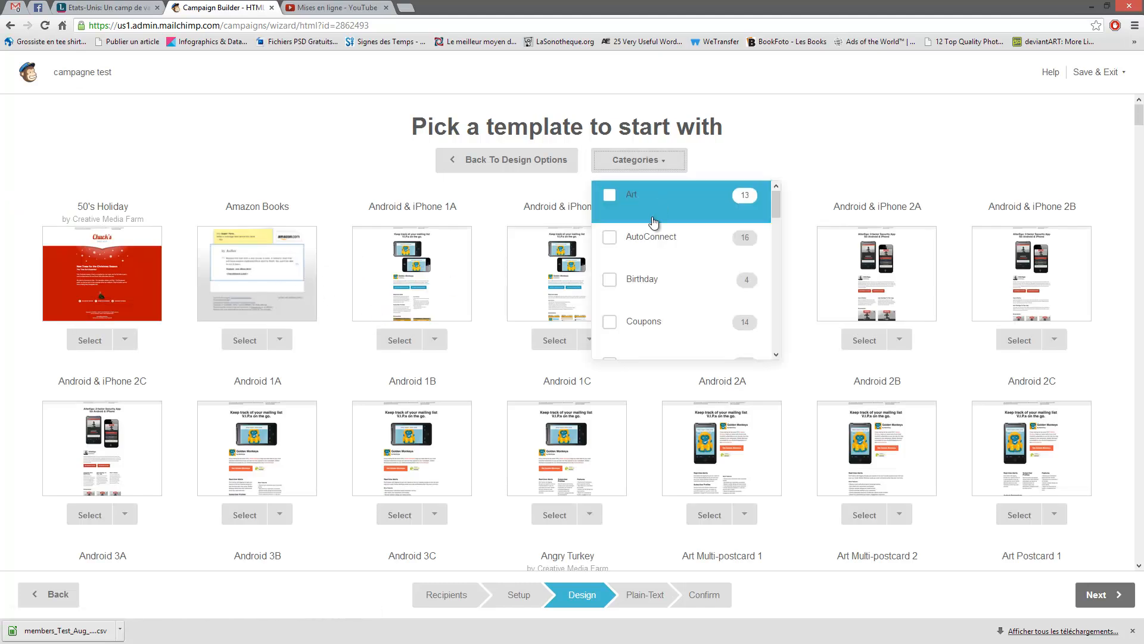
scroll(671, 237, "down", 6)
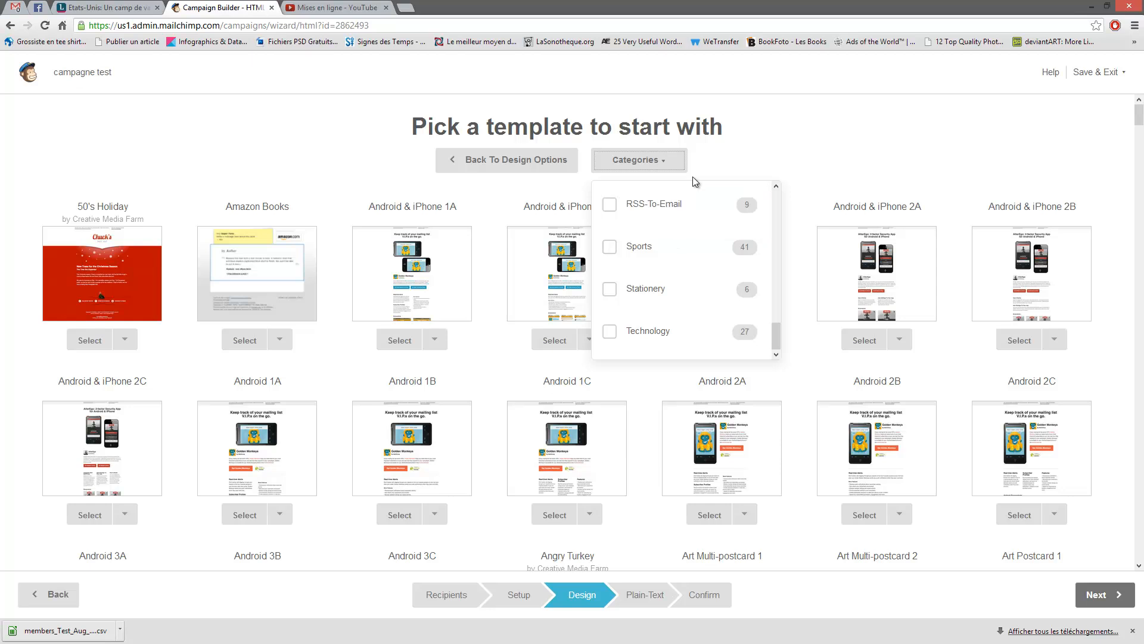
left_click(305, 171)
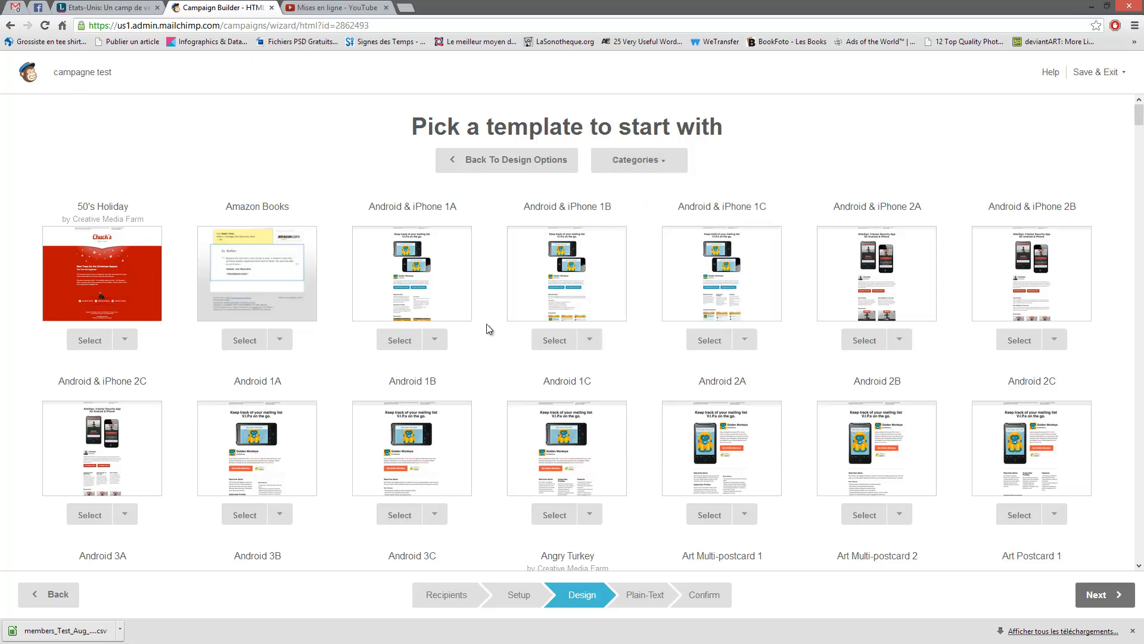
scroll(486, 332, "down", 10)
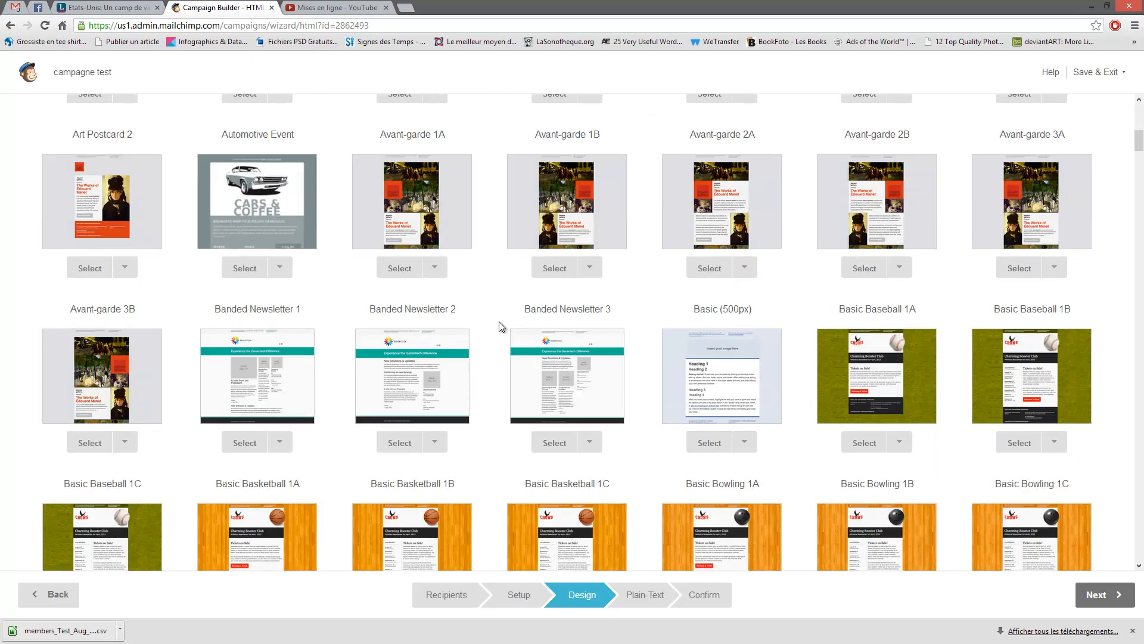
scroll(499, 326, "down", 14)
scroll(500, 327, "down", 7)
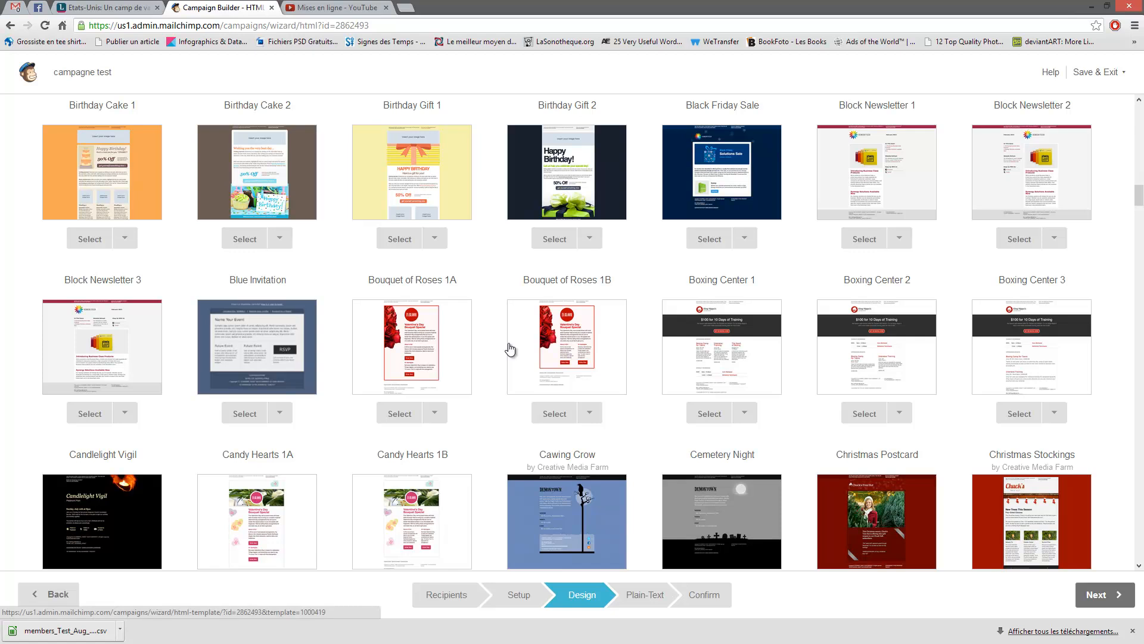
scroll(471, 358, "up", 20)
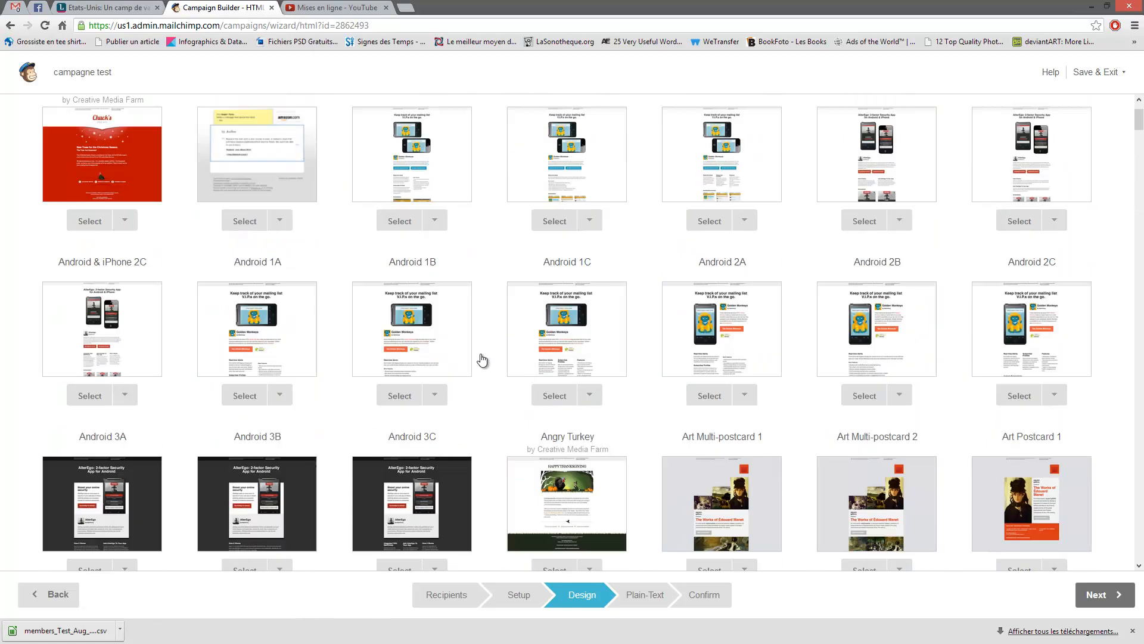
scroll(482, 359, "up", 2)
left_click(95, 285)
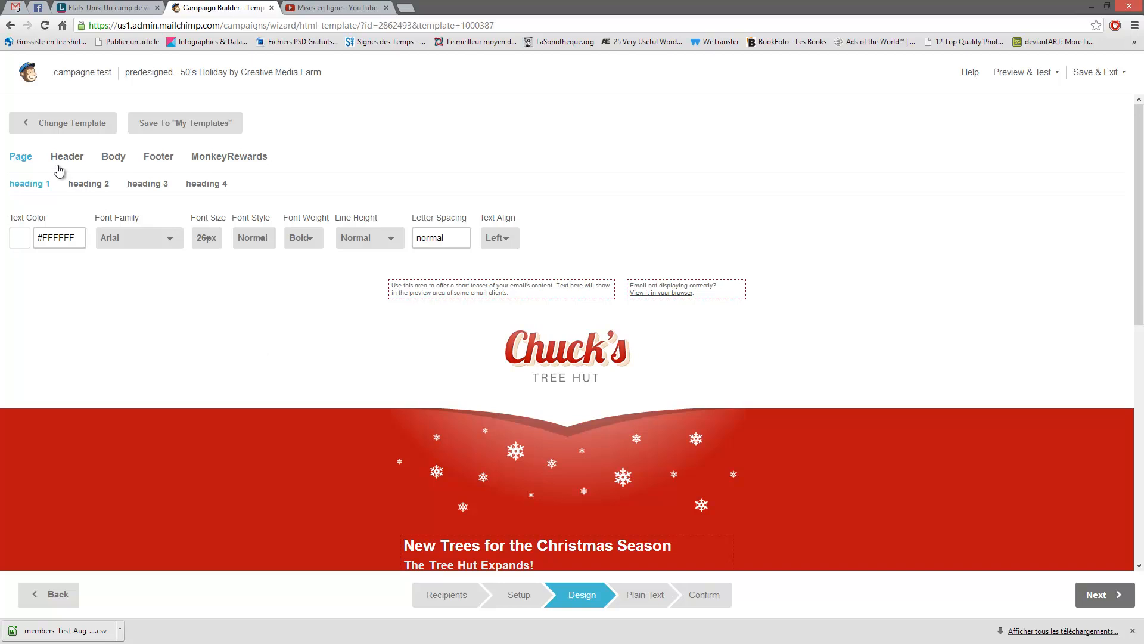
- Change the body background colour to a pale pink
left_click(66, 157)
left_click(110, 160)
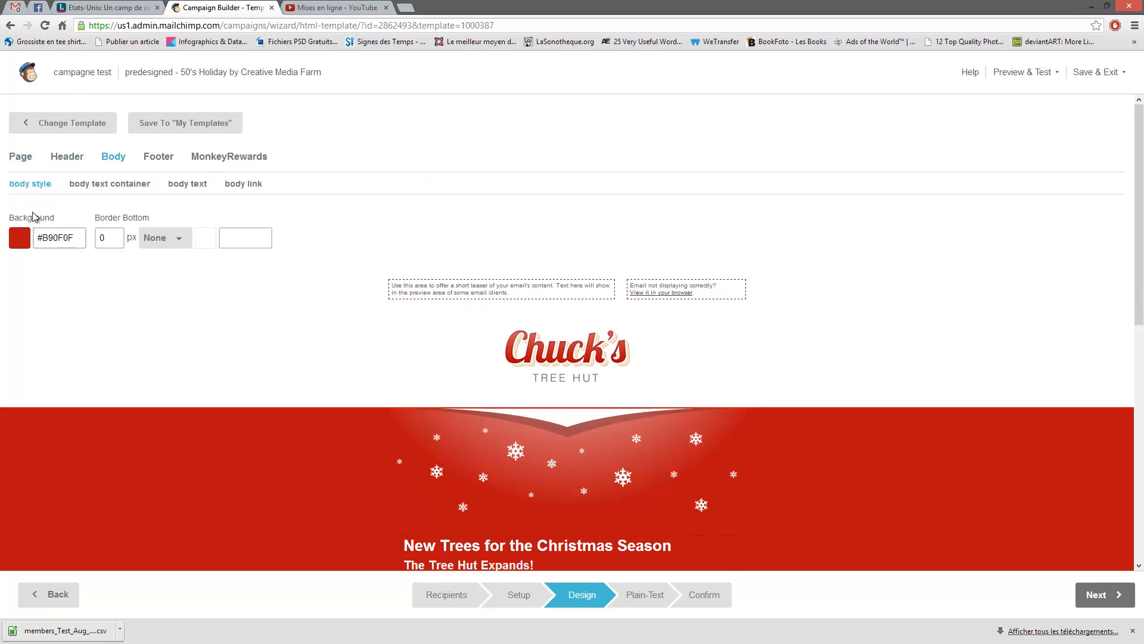
left_click(76, 238)
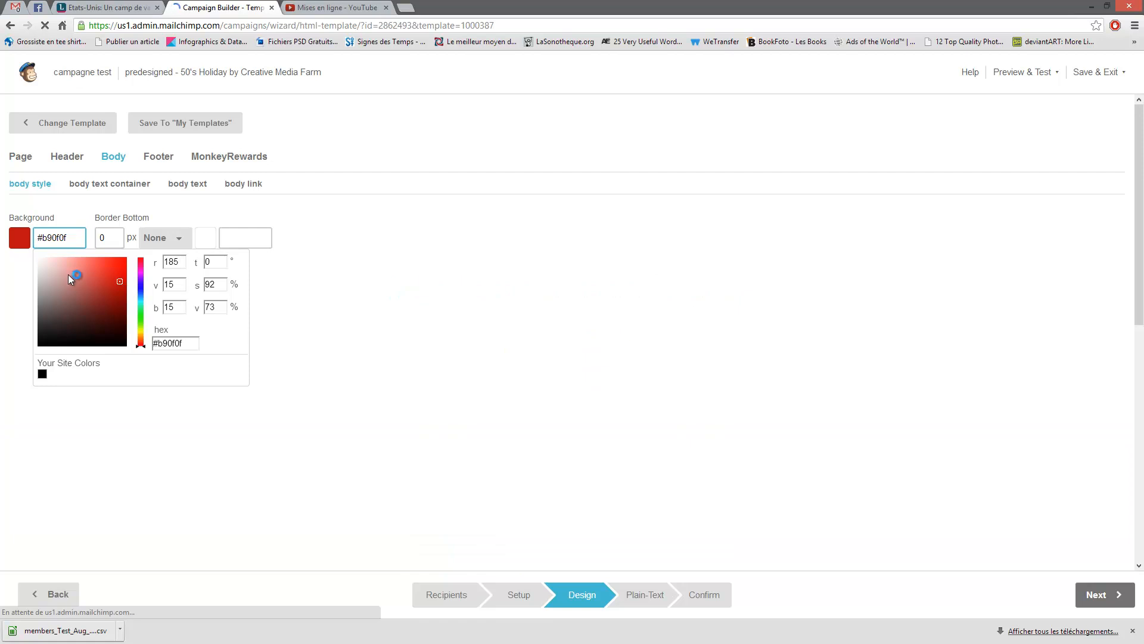
left_click(66, 274)
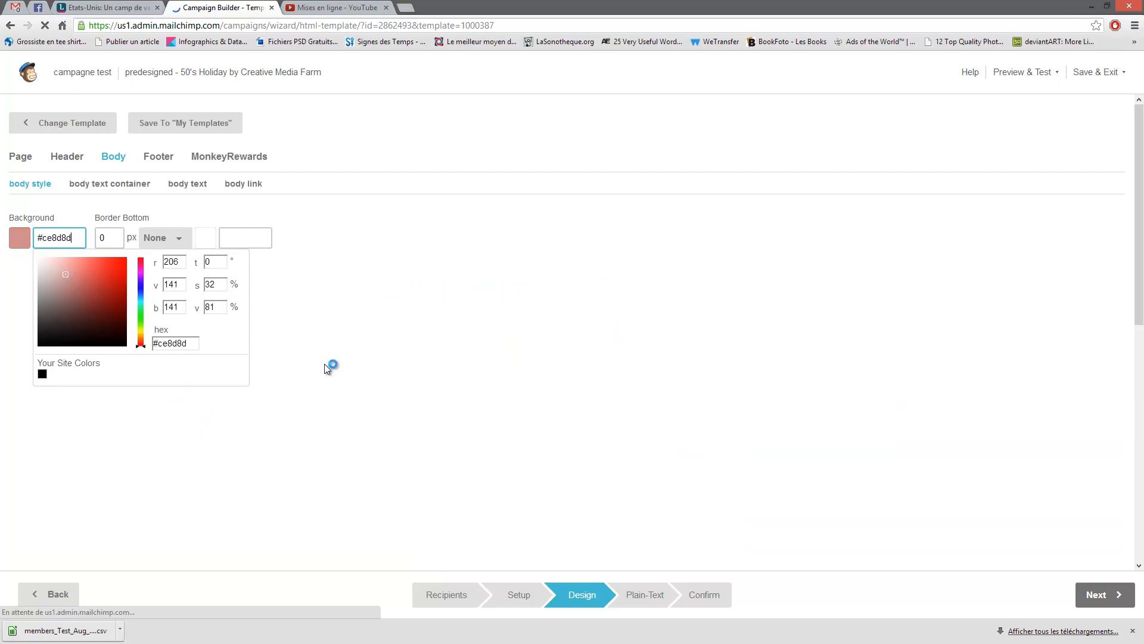
- Change the footer background from #B90F0F to the lighter pink #DA7878
scroll(536, 447, "down", 3)
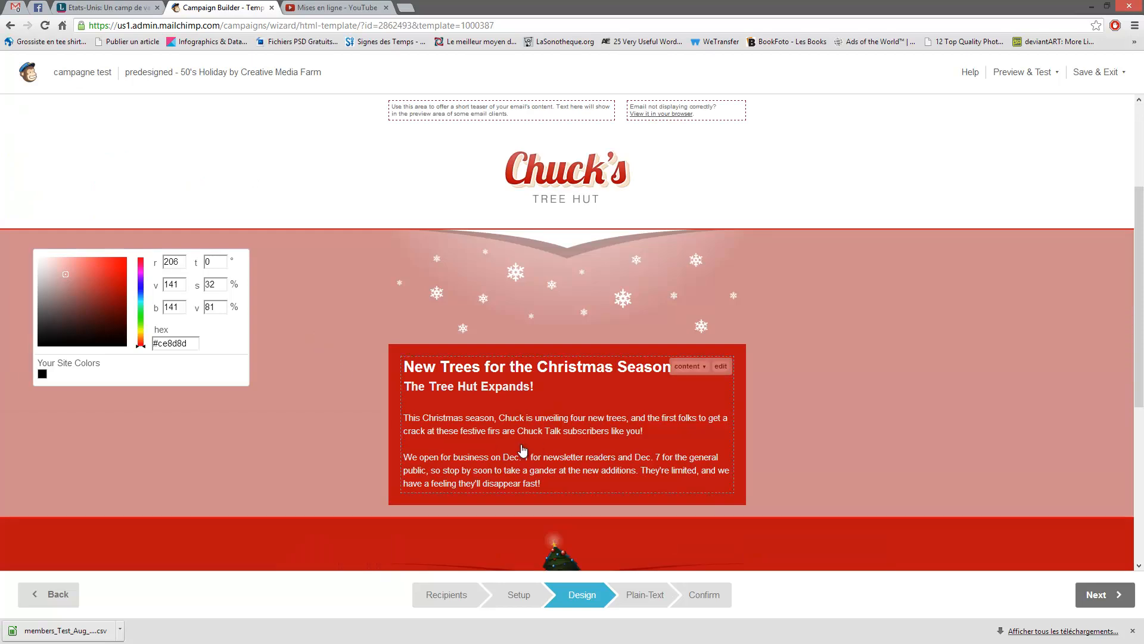
scroll(525, 404, "down", 3)
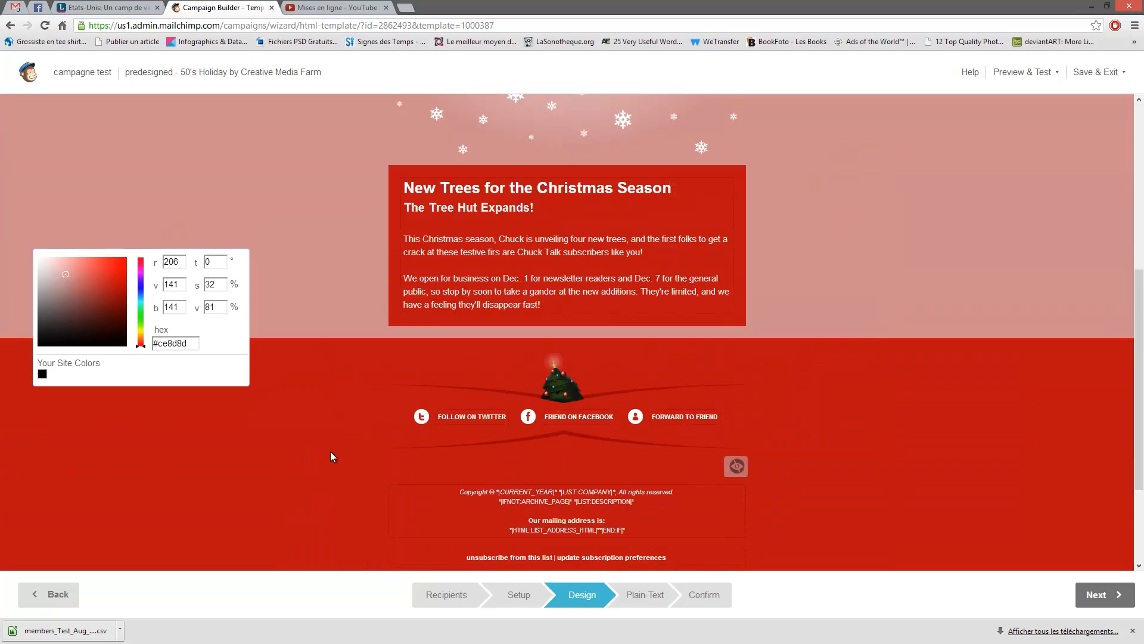
scroll(335, 405, "up", 6)
left_click(155, 161)
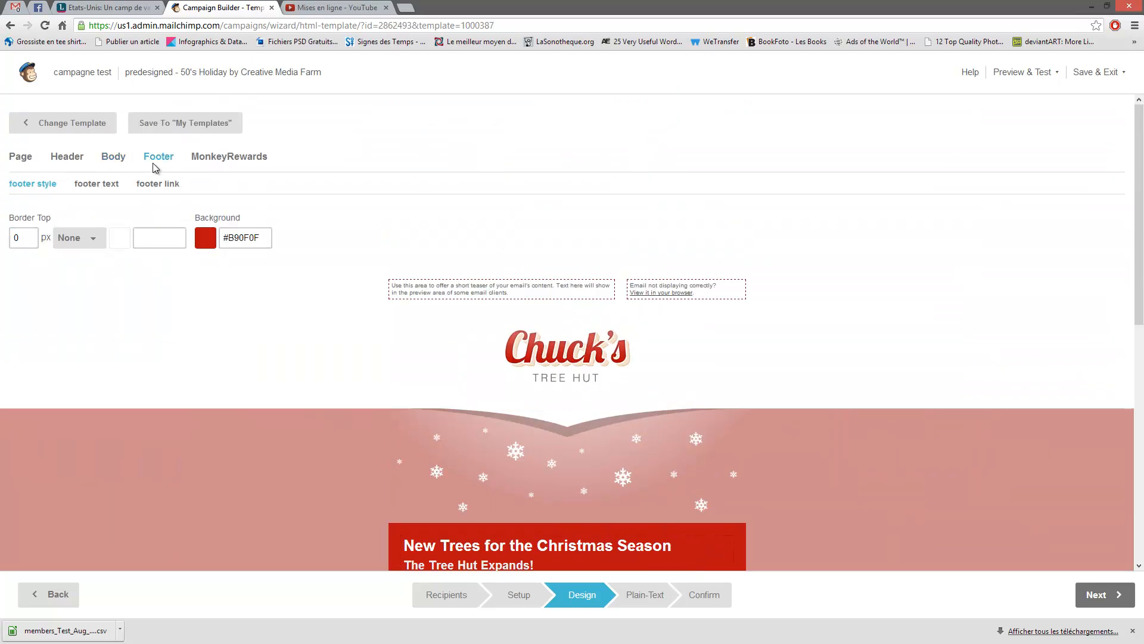
left_click(256, 239)
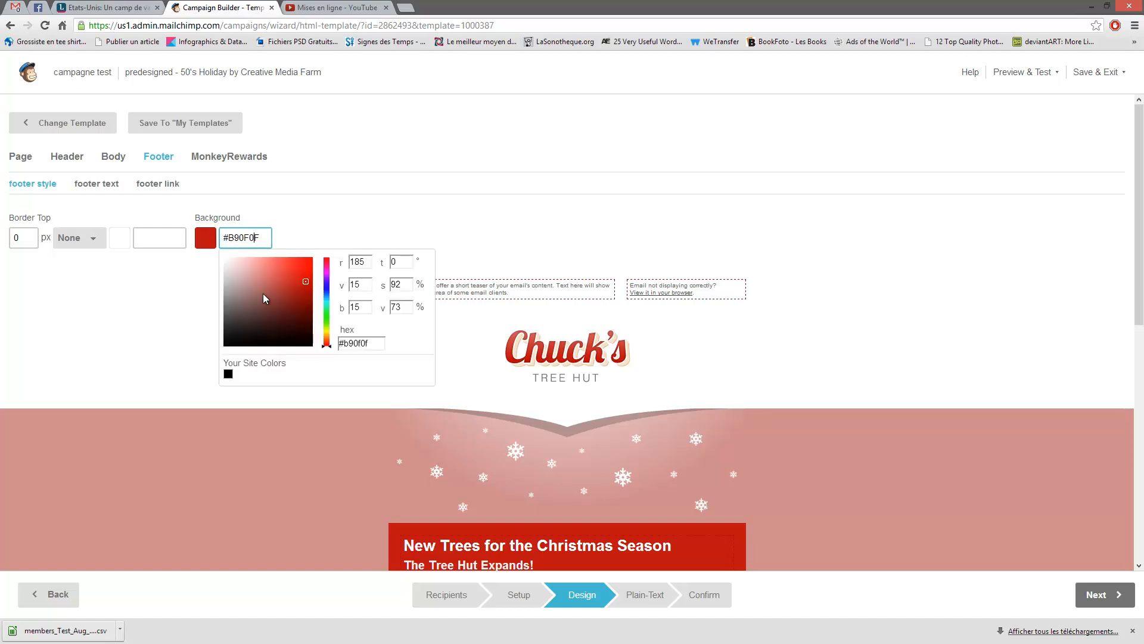
left_click(263, 271)
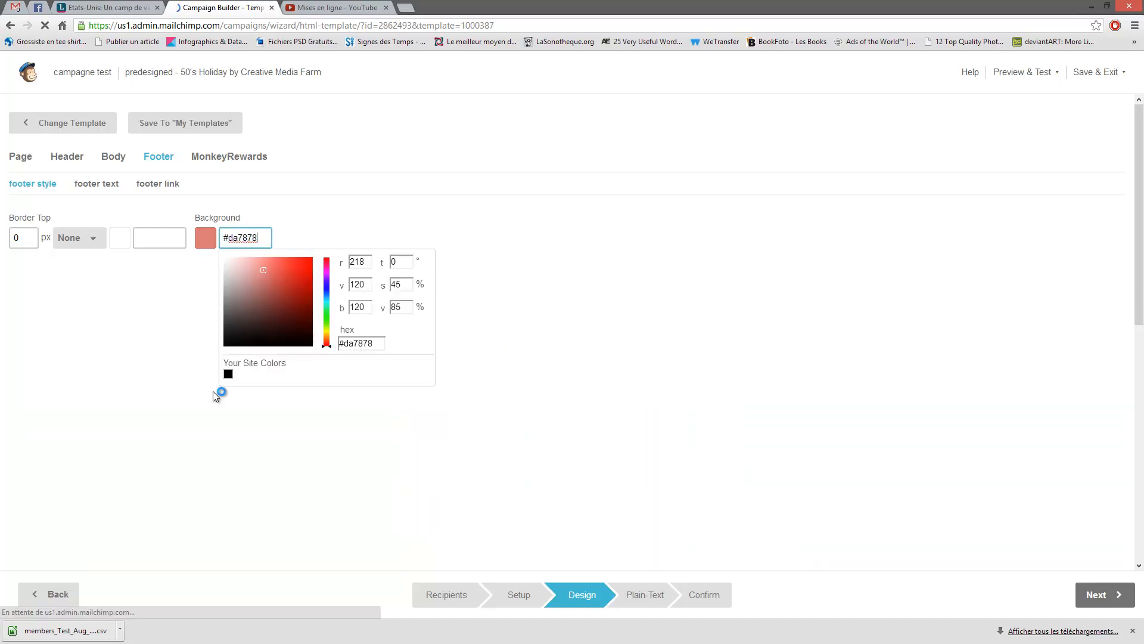
- Review the footer text and link styling
scroll(335, 452, "down", 8)
scroll(381, 467, "up", 6)
scroll(109, 256, "up", 2)
left_click(19, 239)
left_click(92, 184)
left_click(146, 184)
left_click(108, 185)
left_click(51, 184)
- Review the preheader and header styles, ending on header link colour #EB4102
left_click(112, 159)
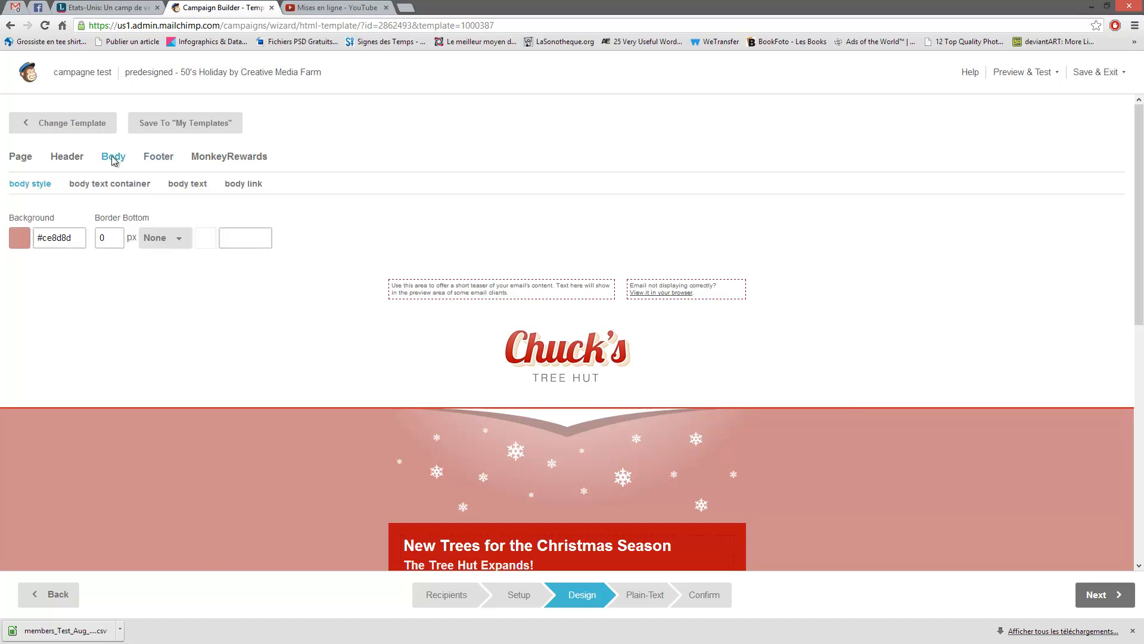
left_click(68, 160)
left_click(122, 185)
left_click(178, 184)
left_click(273, 185)
left_click(340, 185)
left_click(399, 185)
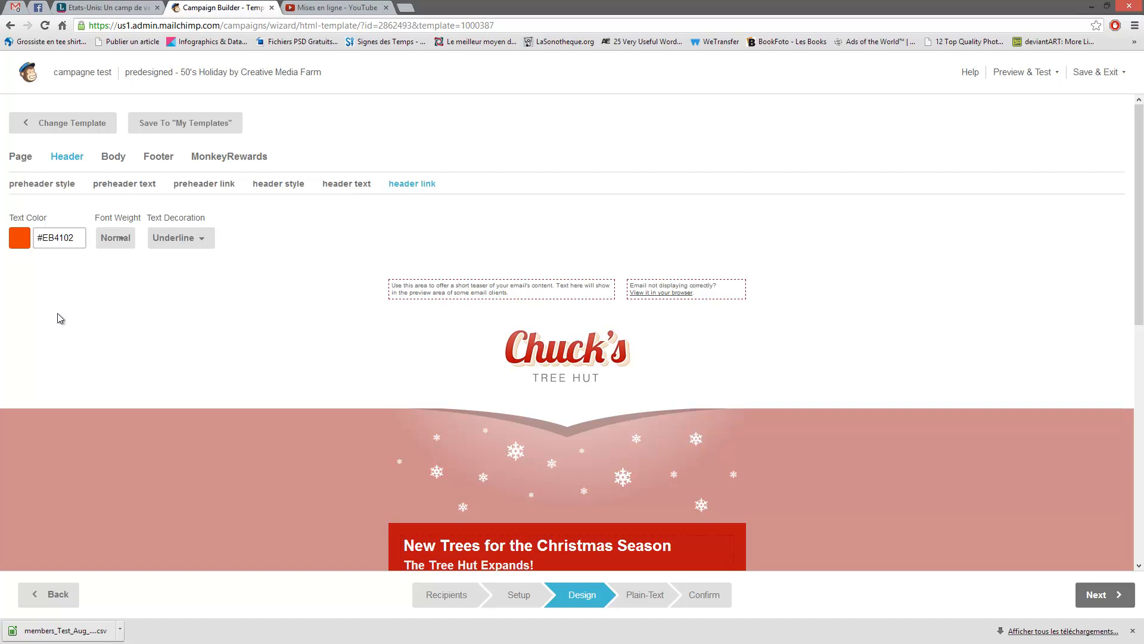
- Review the body style and body text container settings
scroll(286, 316, "down", 10)
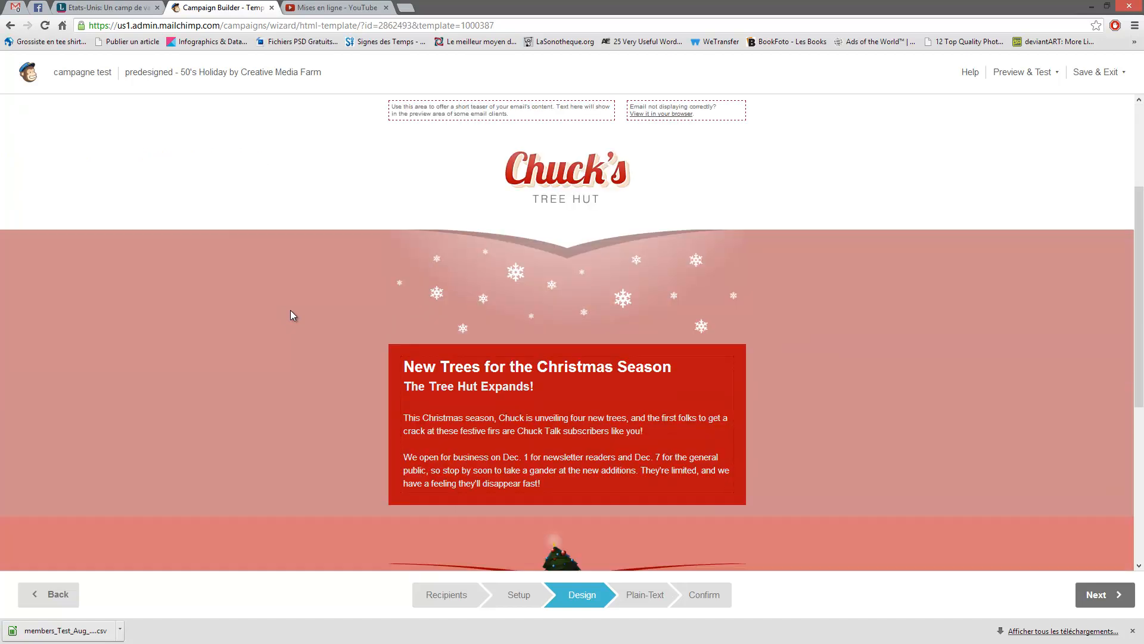
scroll(291, 313, "up", 10)
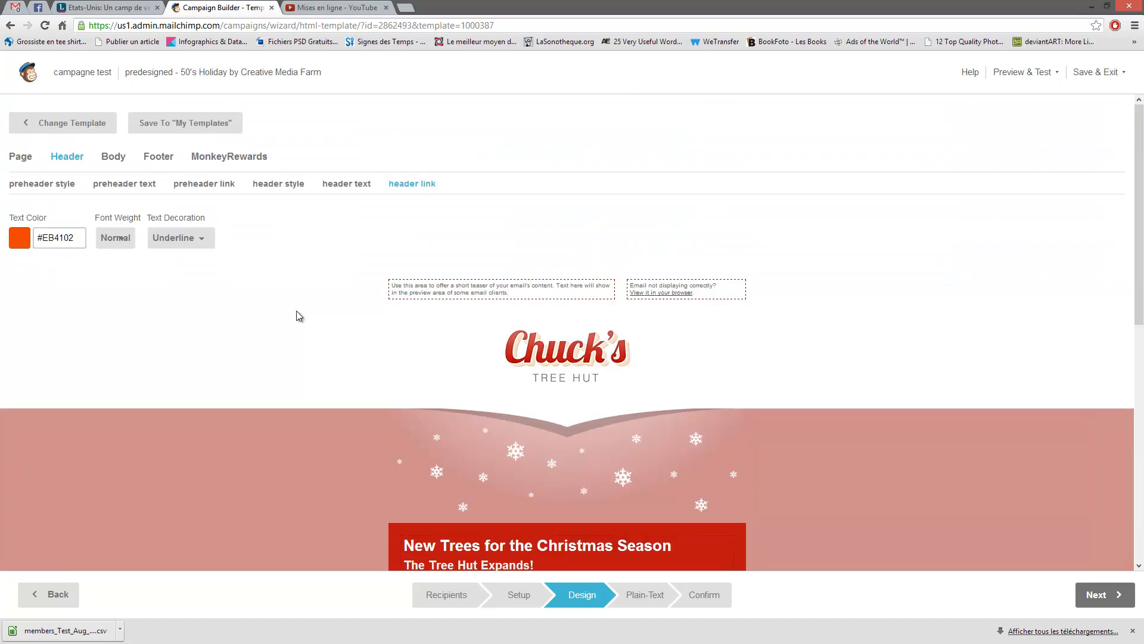
left_click(119, 163)
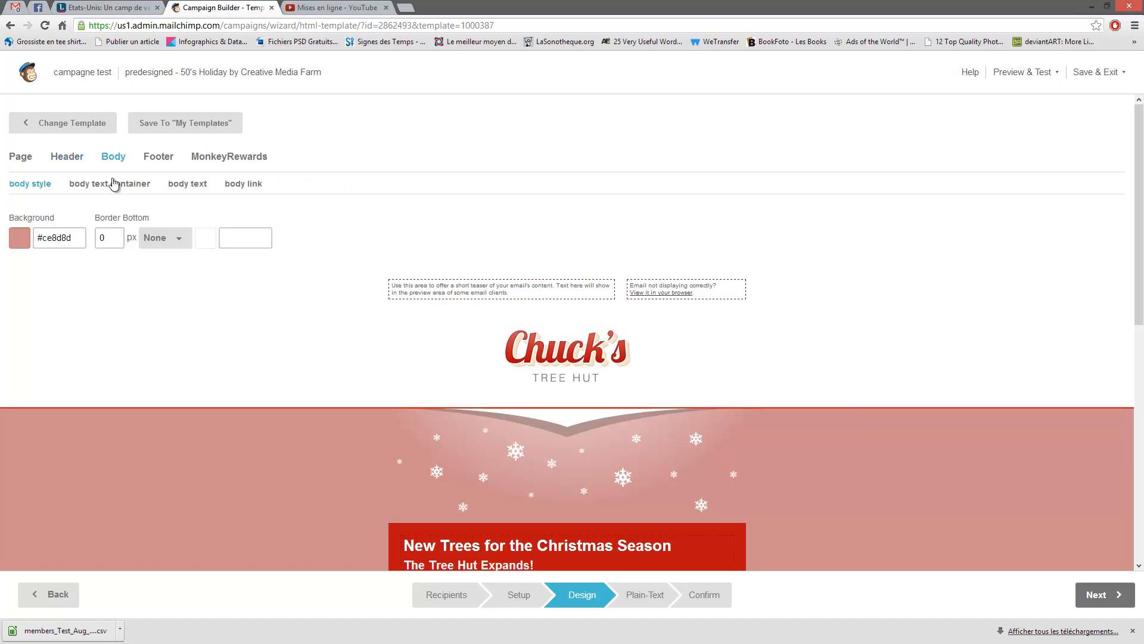
left_click(89, 183)
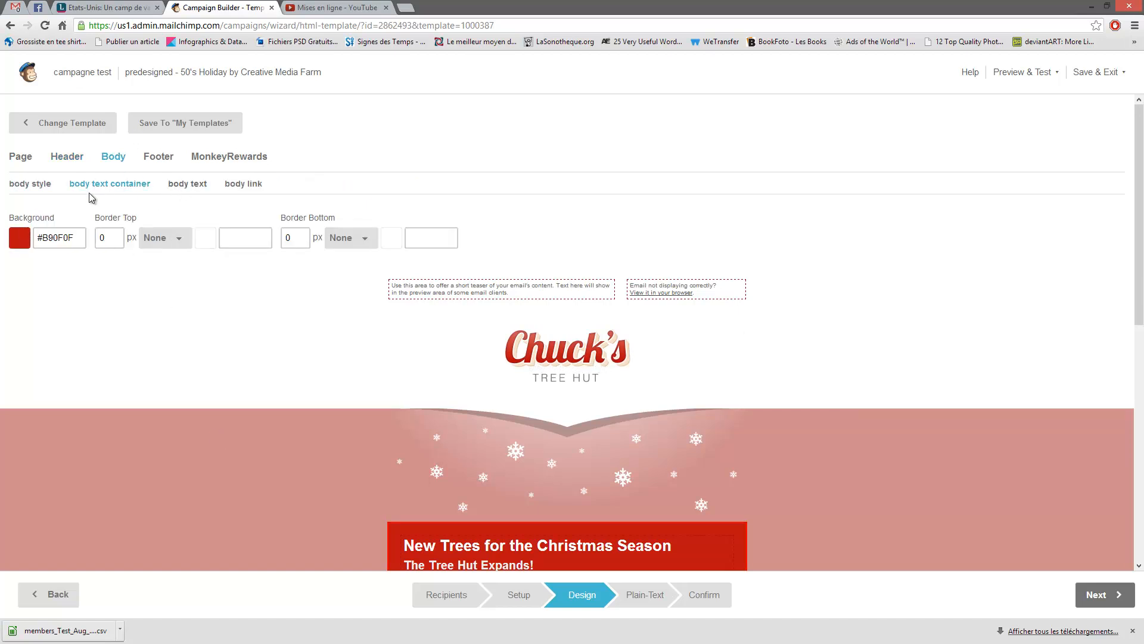
scroll(268, 413, "down", 5)
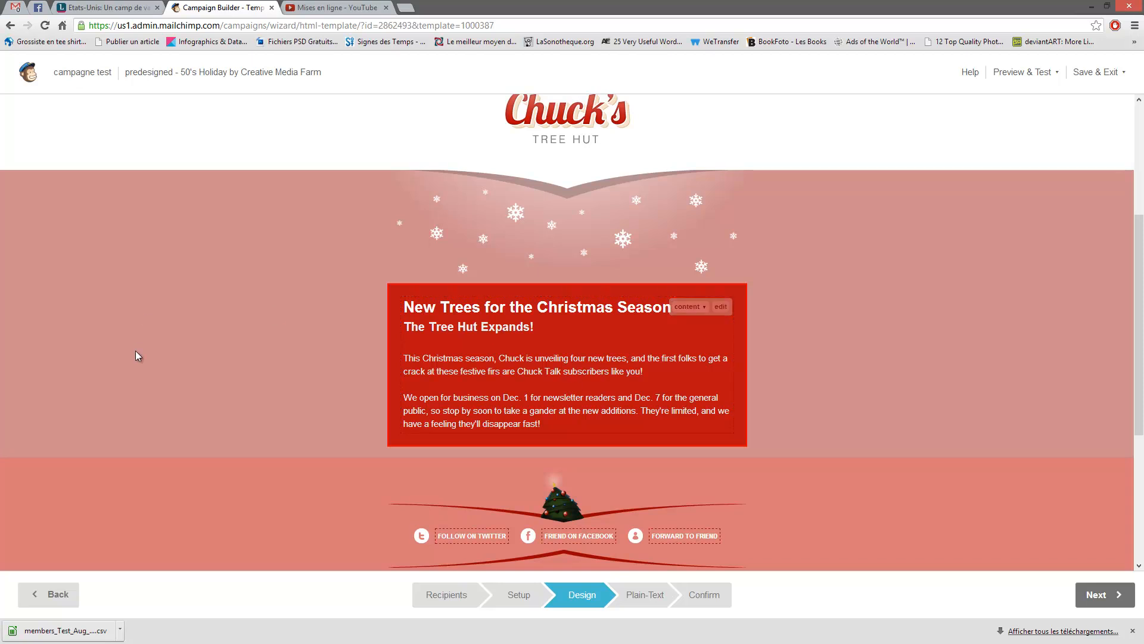
scroll(127, 353, "up", 4)
scroll(240, 326, "down", 7)
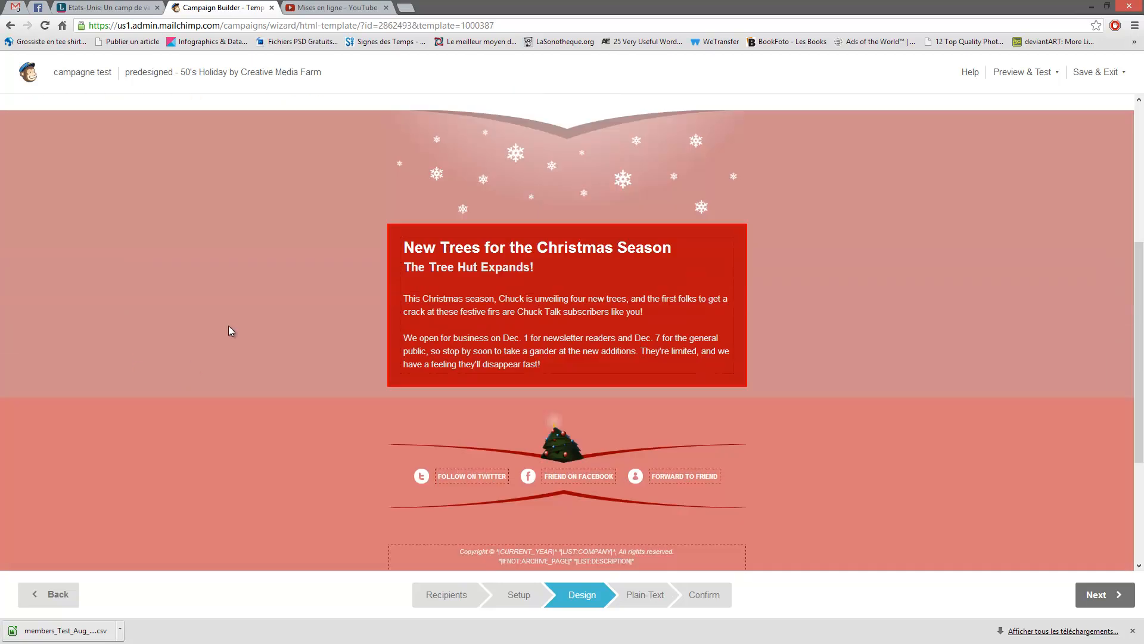
scroll(292, 332, "up", 5)
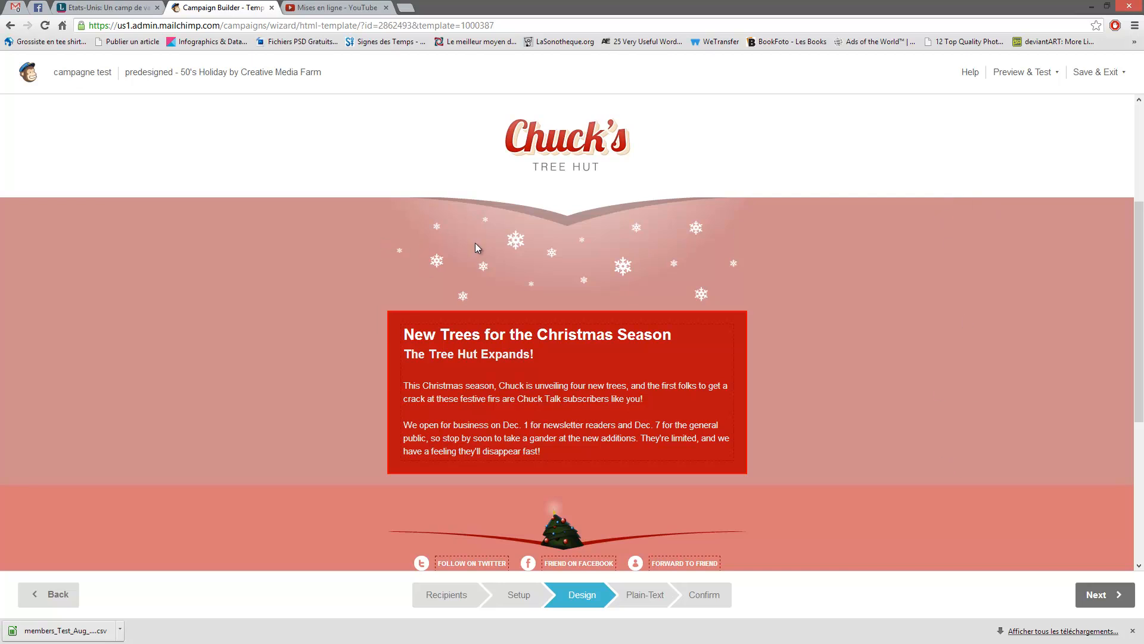
scroll(427, 247, "up", 3)
scroll(213, 329, "up", 1)
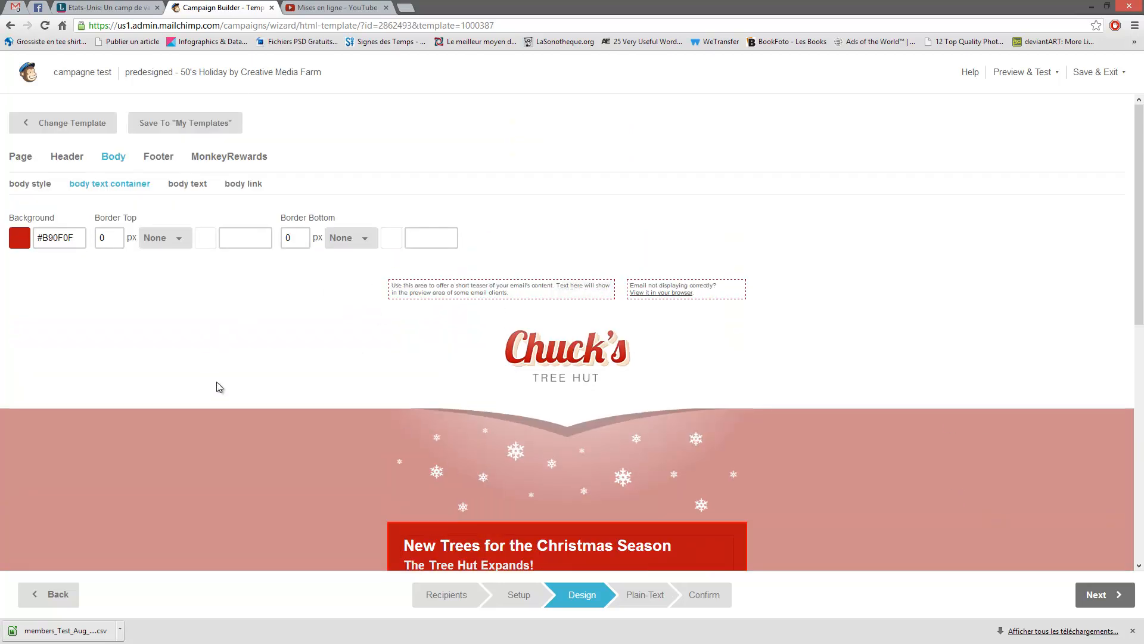
- Check the Footer, MonkeyRewards and Page styles, then bring up the Change Template prompt
left_click(158, 157)
left_click(220, 158)
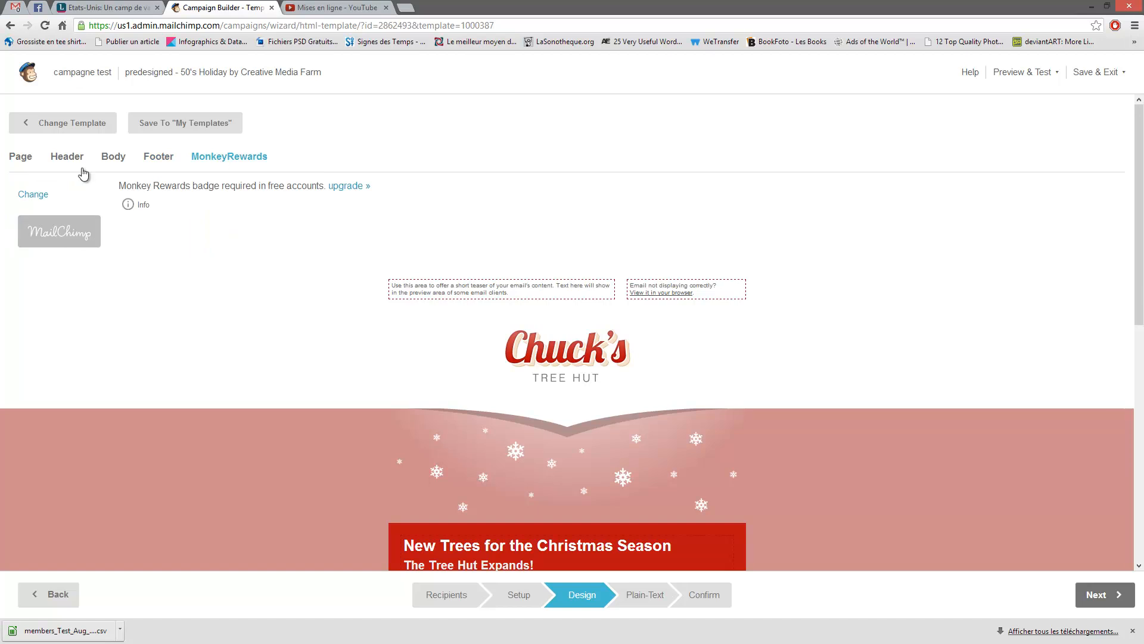
left_click(18, 158)
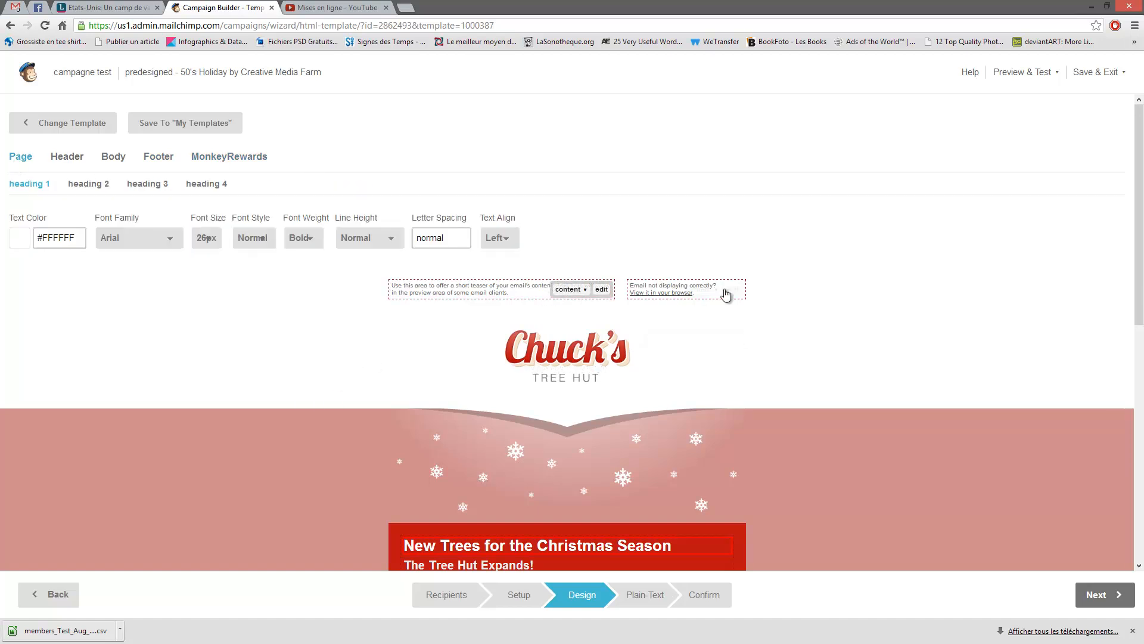
left_click(61, 123)
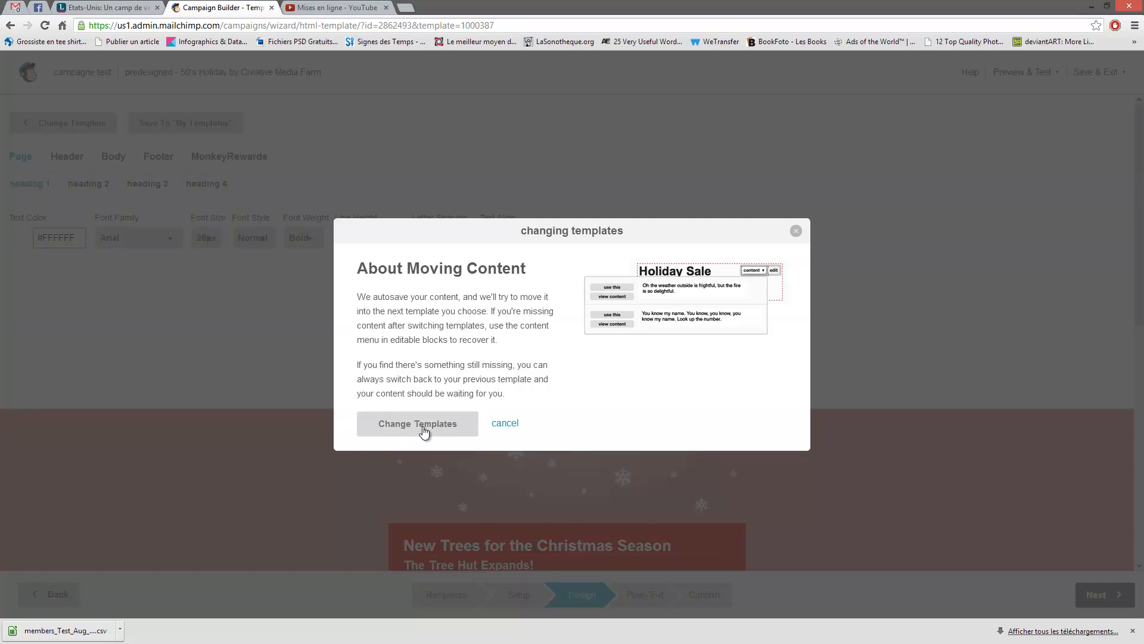
- Confirm the template change and open the Predesigned gallery
left_click(425, 430)
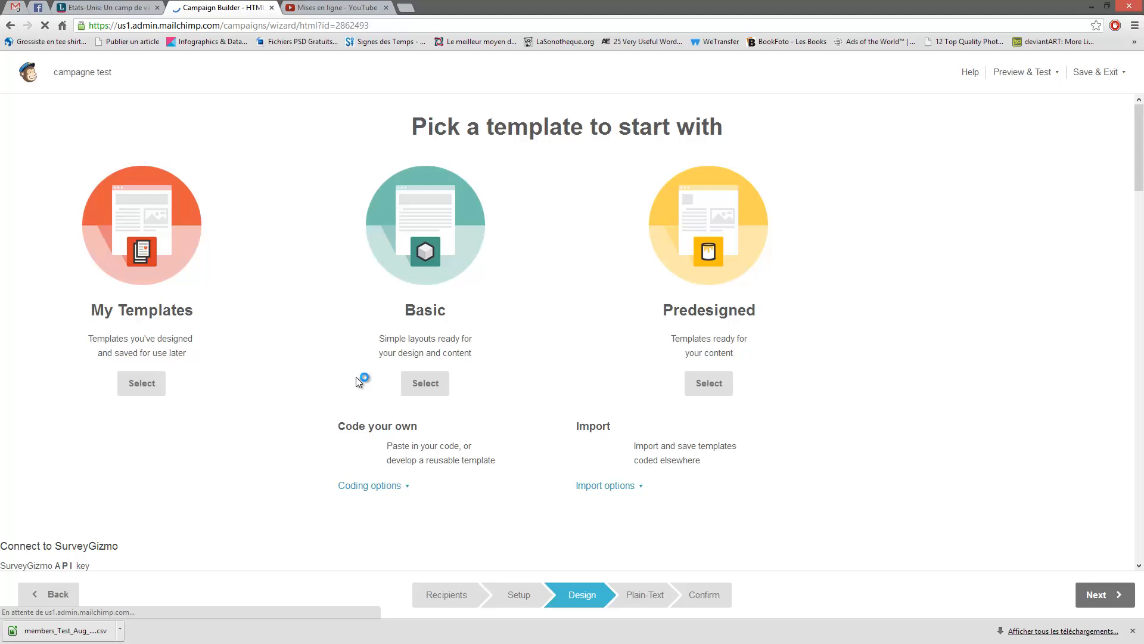
left_click(715, 232)
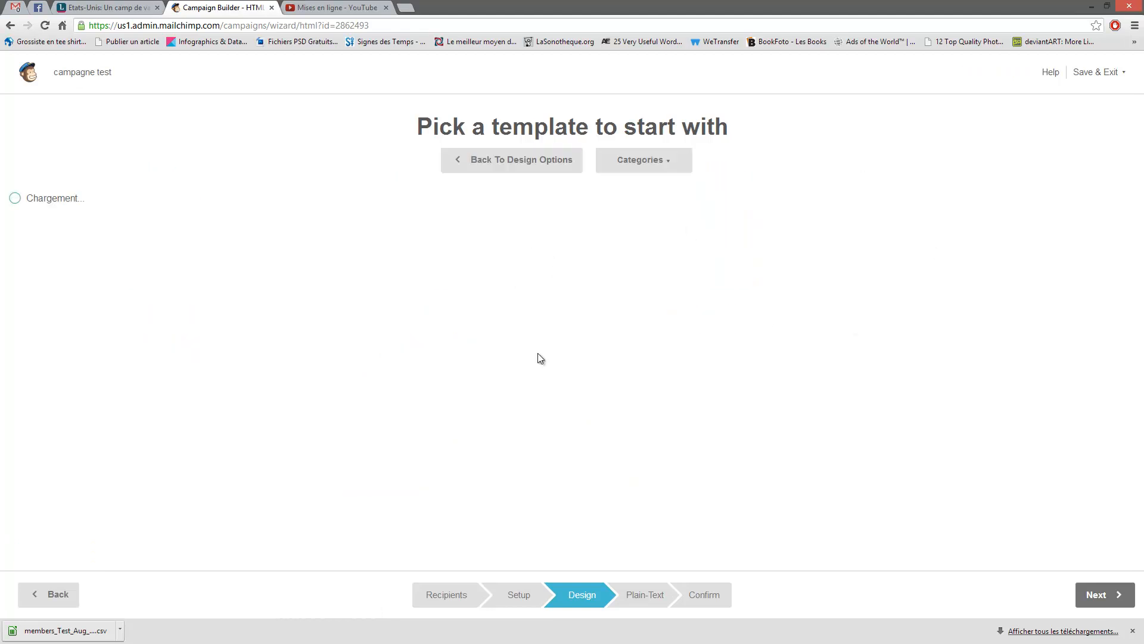
scroll(621, 247, "down", 8)
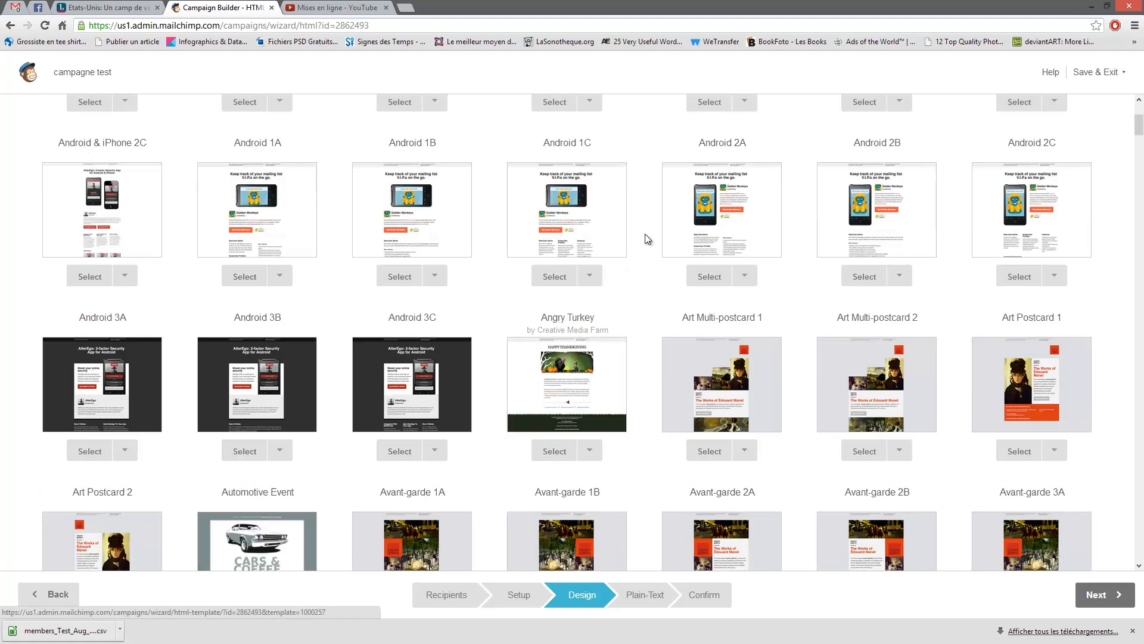
scroll(655, 244, "up", 6)
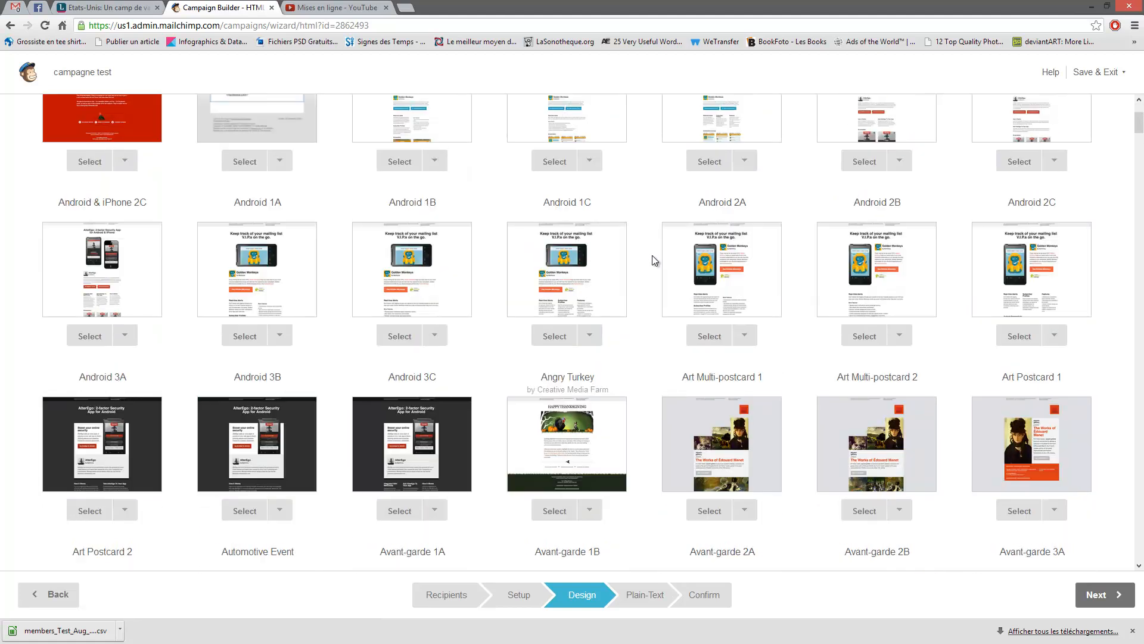
- Scroll through the predesigned gallery until Newsletter [Fluid] is in view
scroll(675, 249, "down", 20)
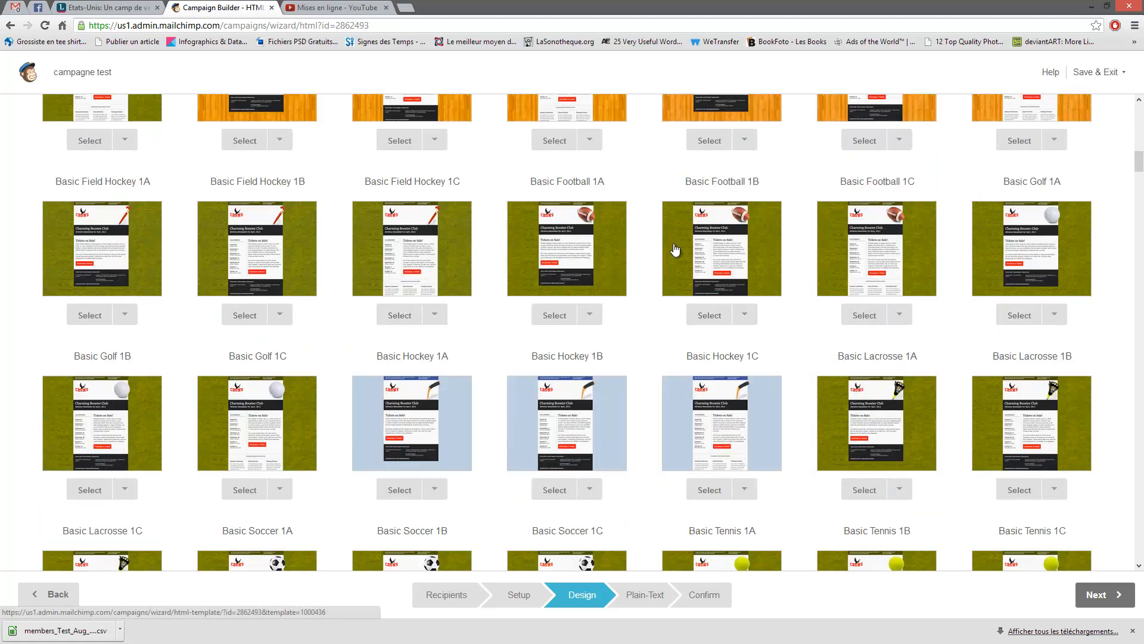
scroll(674, 246, "down", 11)
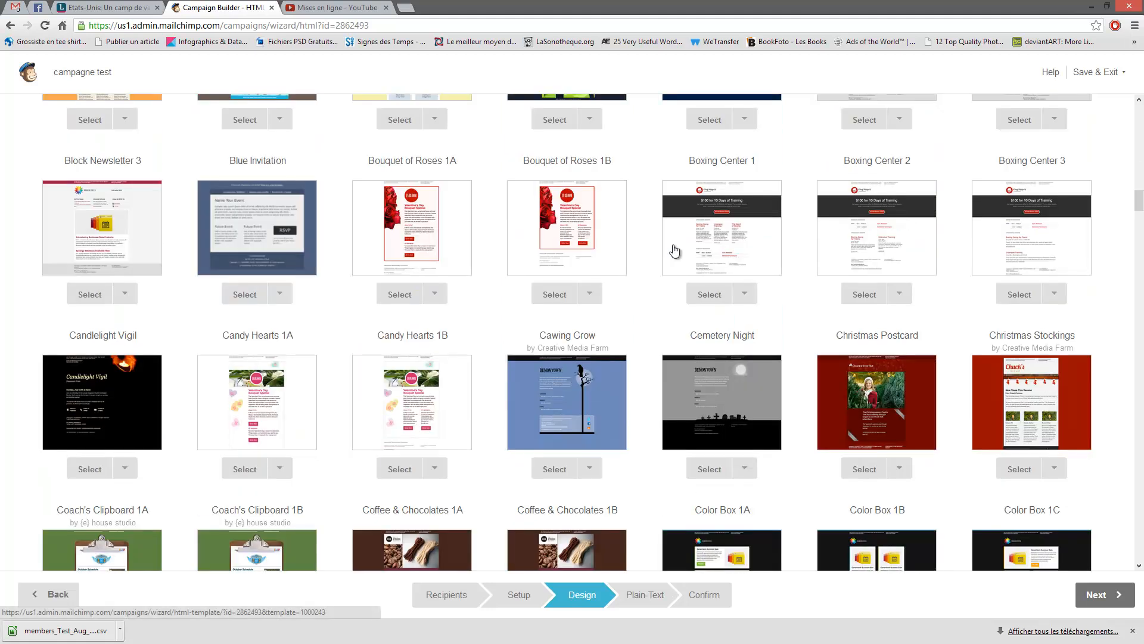
scroll(673, 249, "down", 15)
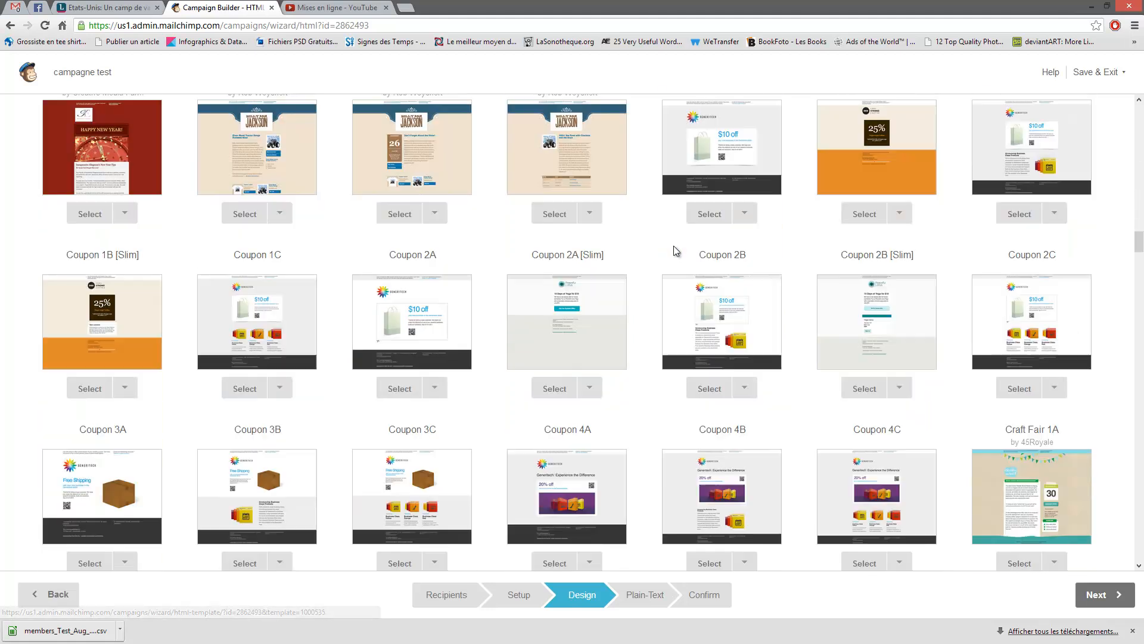
scroll(674, 251, "down", 16)
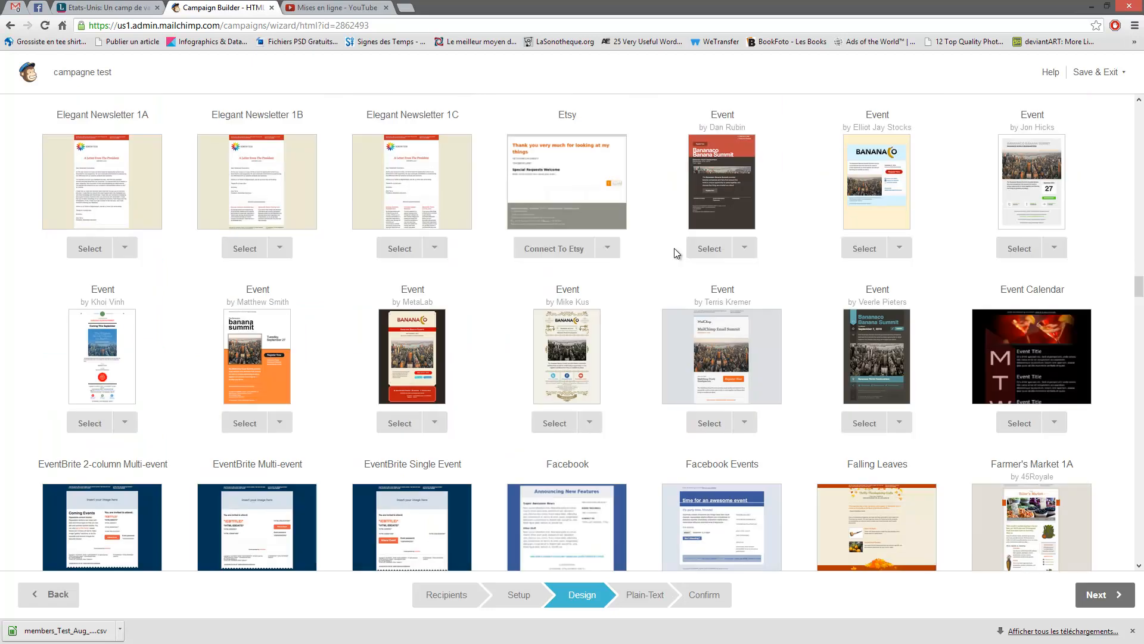
scroll(676, 255, "down", 5)
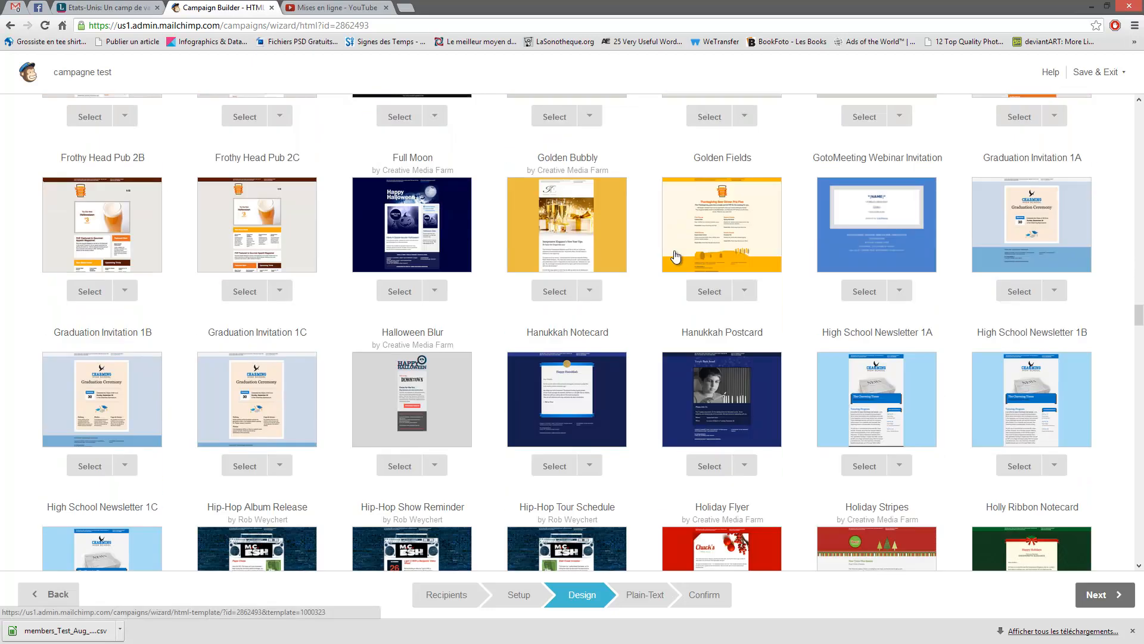
scroll(676, 256, "down", 12)
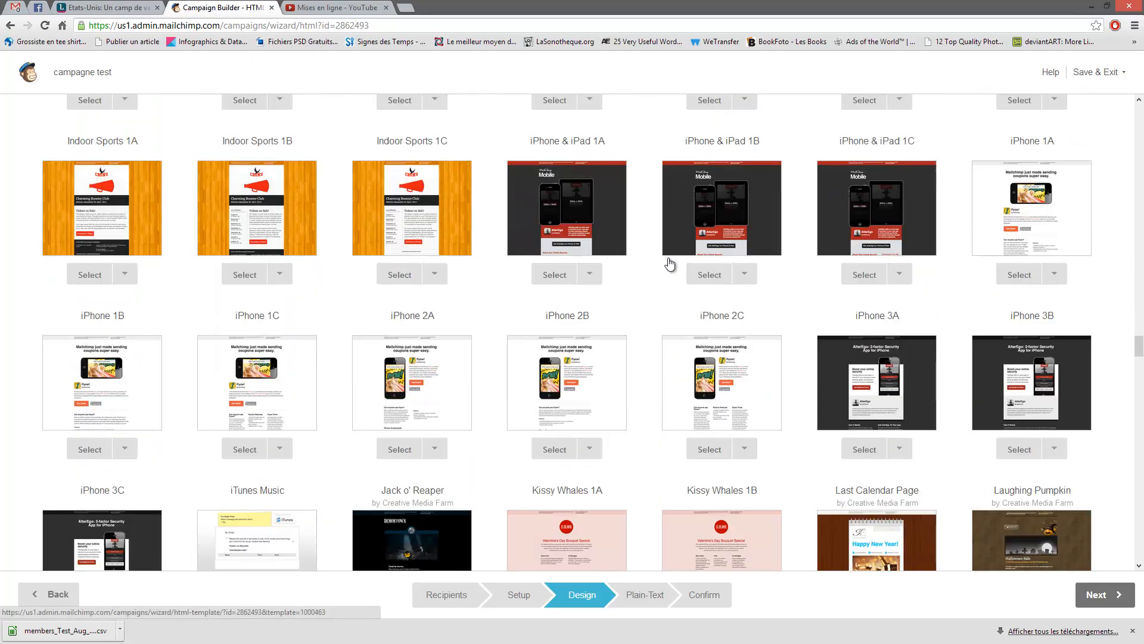
scroll(670, 264, "down", 16)
scroll(658, 261, "down", 16)
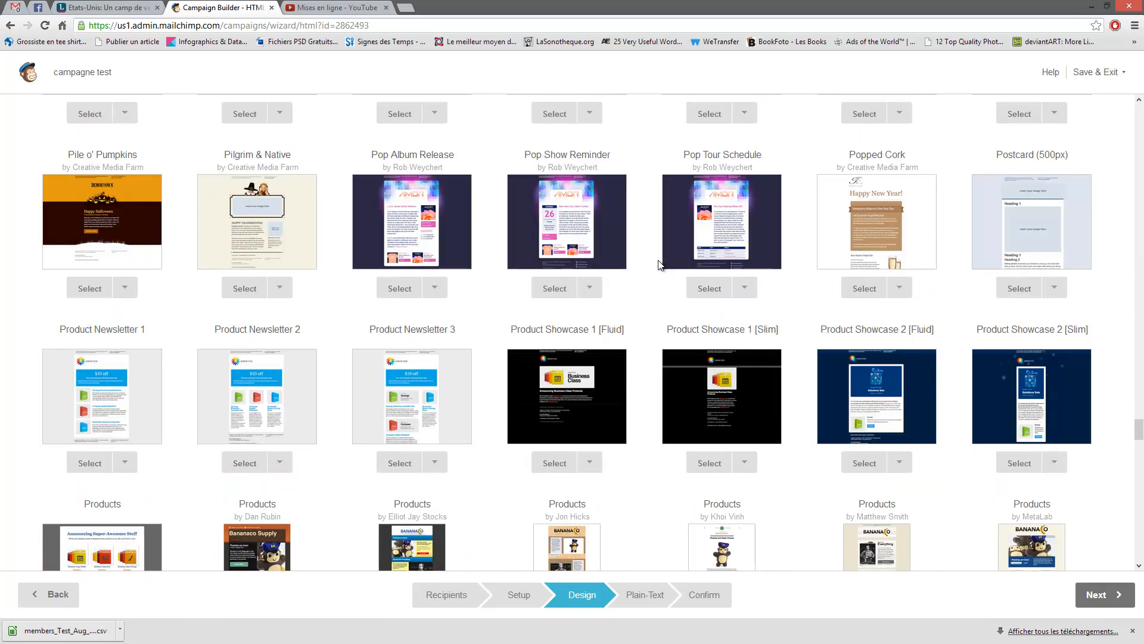
scroll(658, 263, "down", 13)
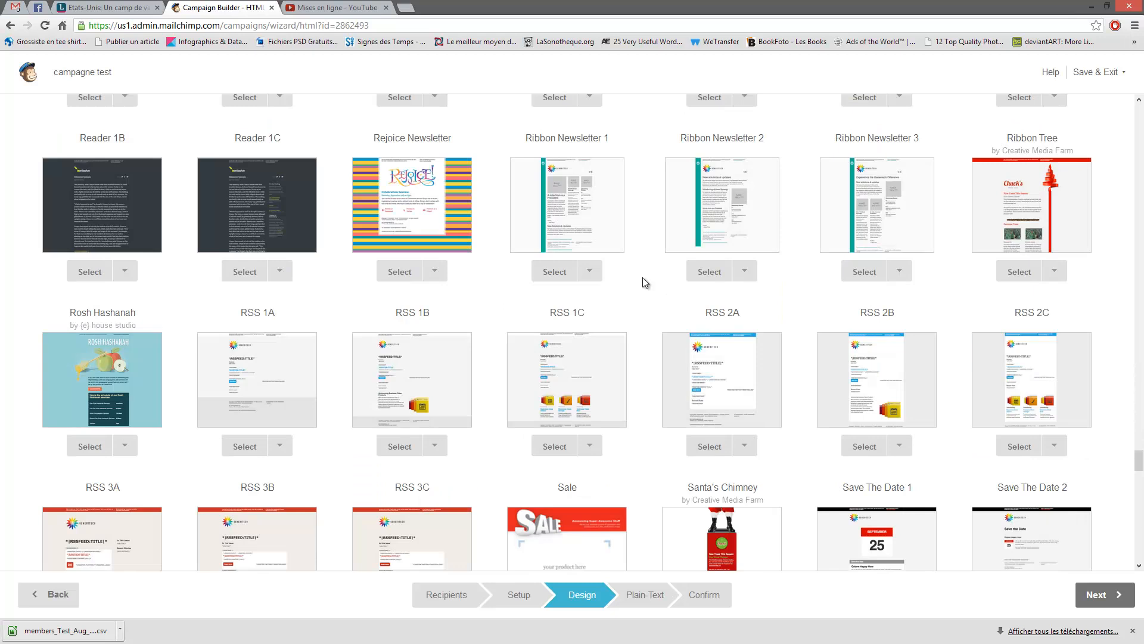
scroll(644, 280, "down", 10)
scroll(644, 274, "down", 13)
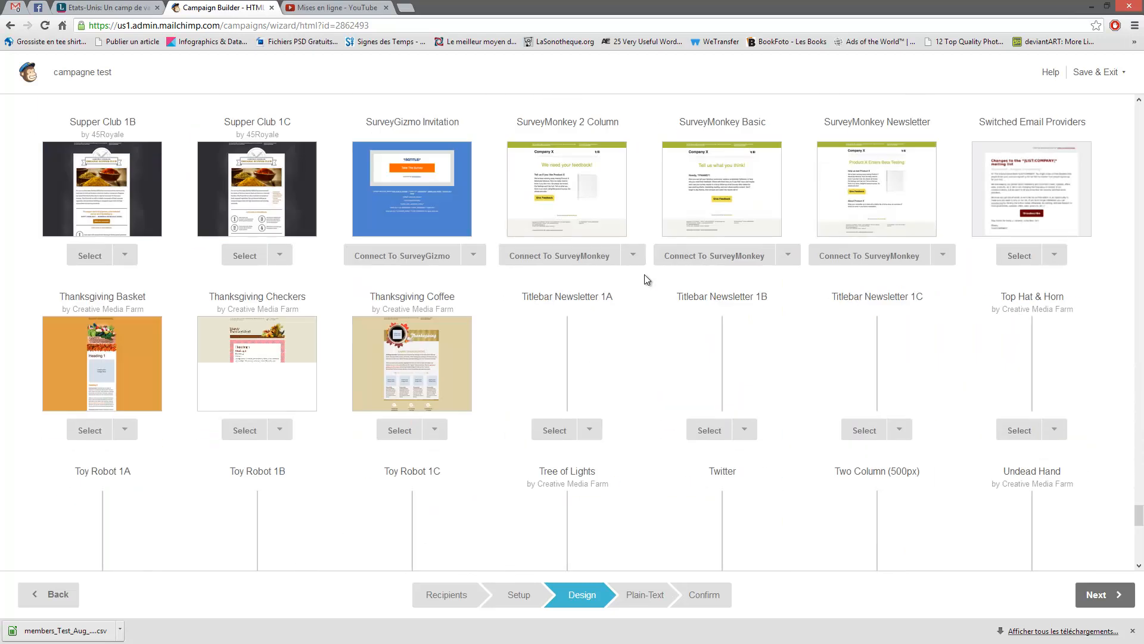
scroll(645, 279, "down", 7)
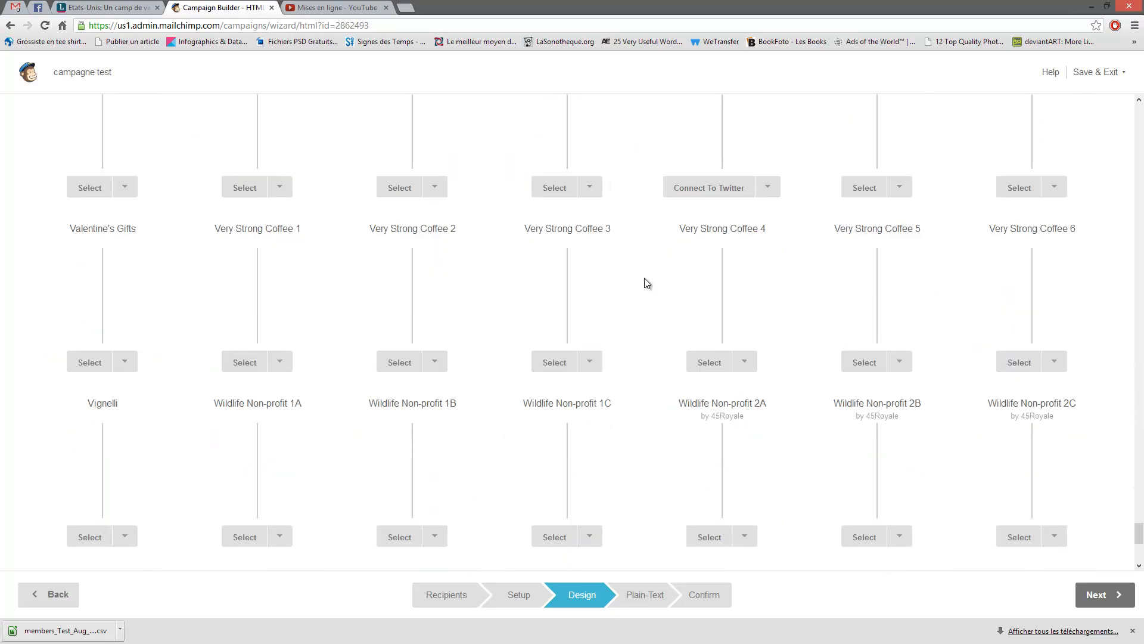
scroll(656, 280, "up", 6)
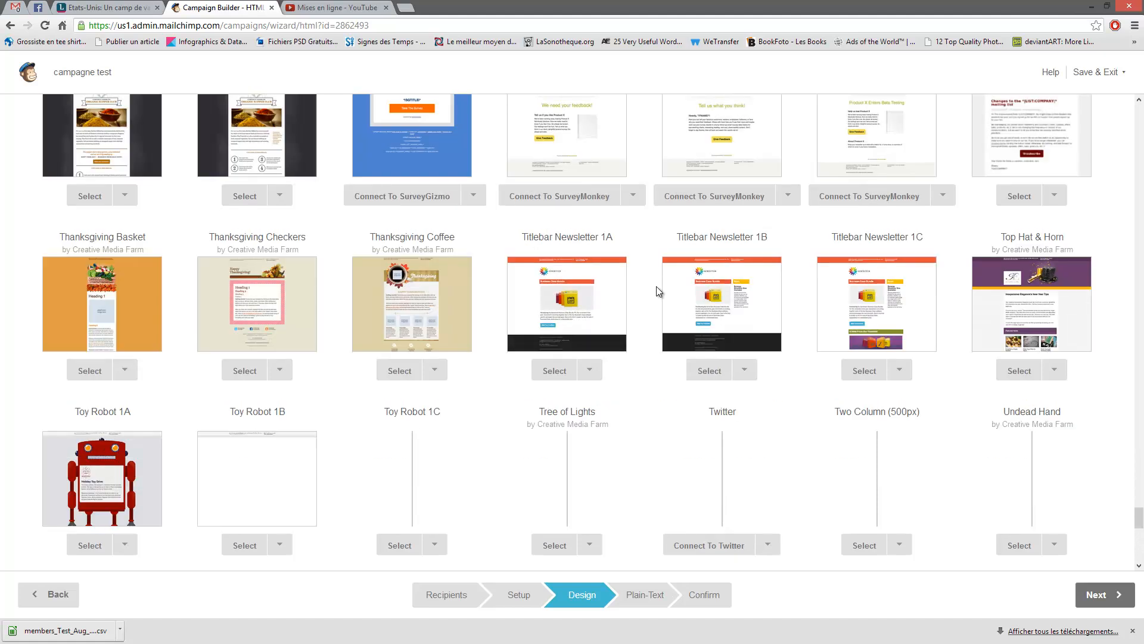
scroll(656, 300, "down", 10)
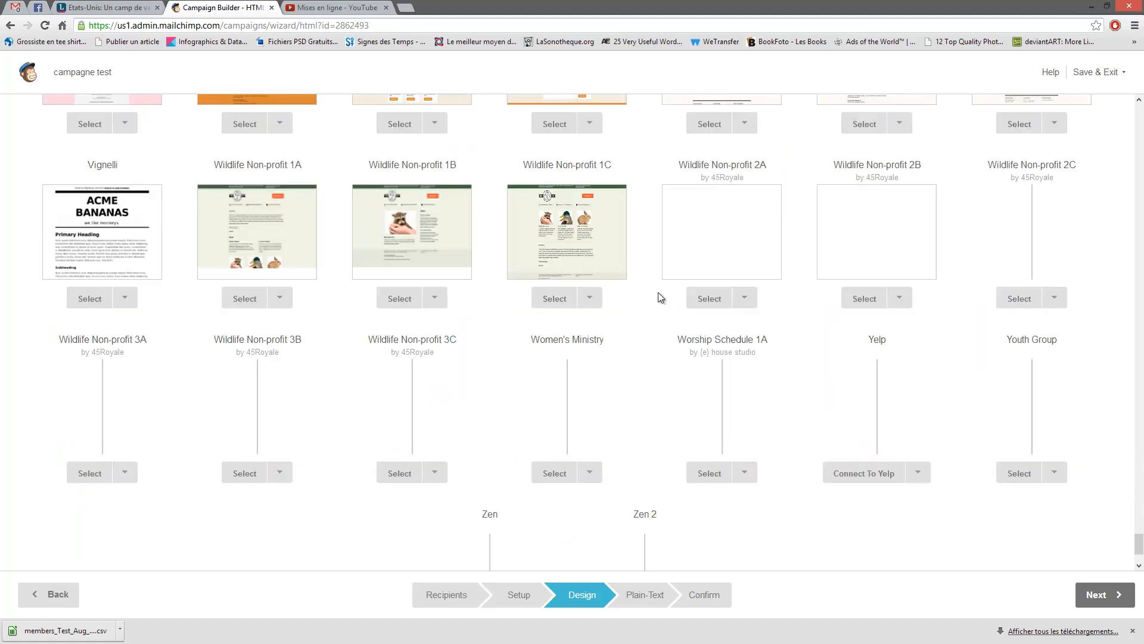
scroll(641, 277, "down", 2)
scroll(656, 283, "up", 12)
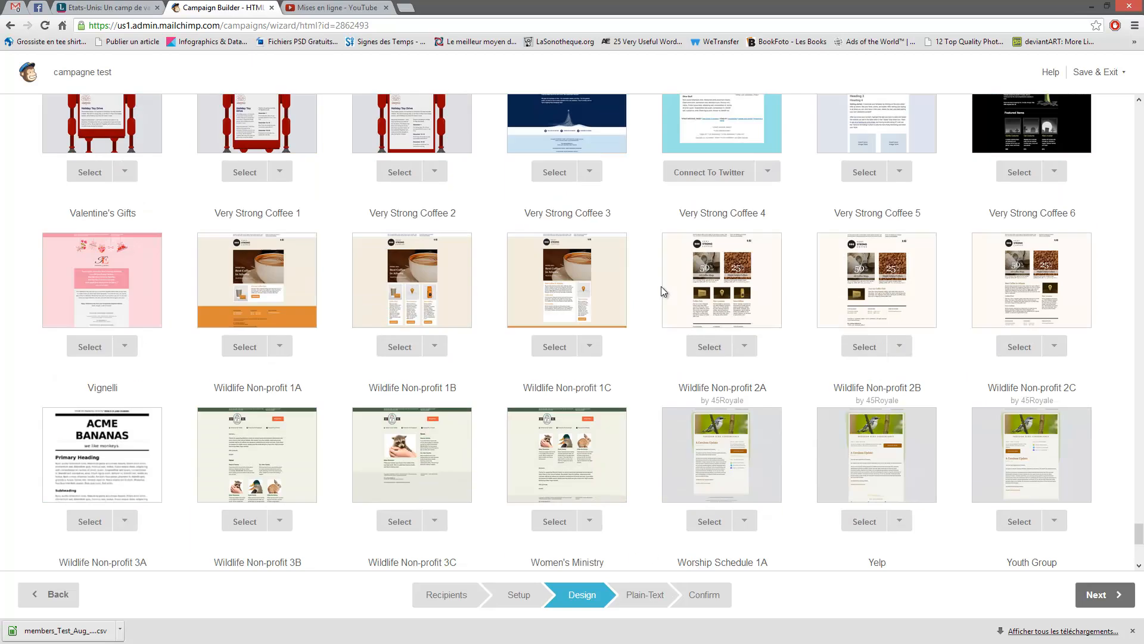
scroll(660, 286, "up", 20)
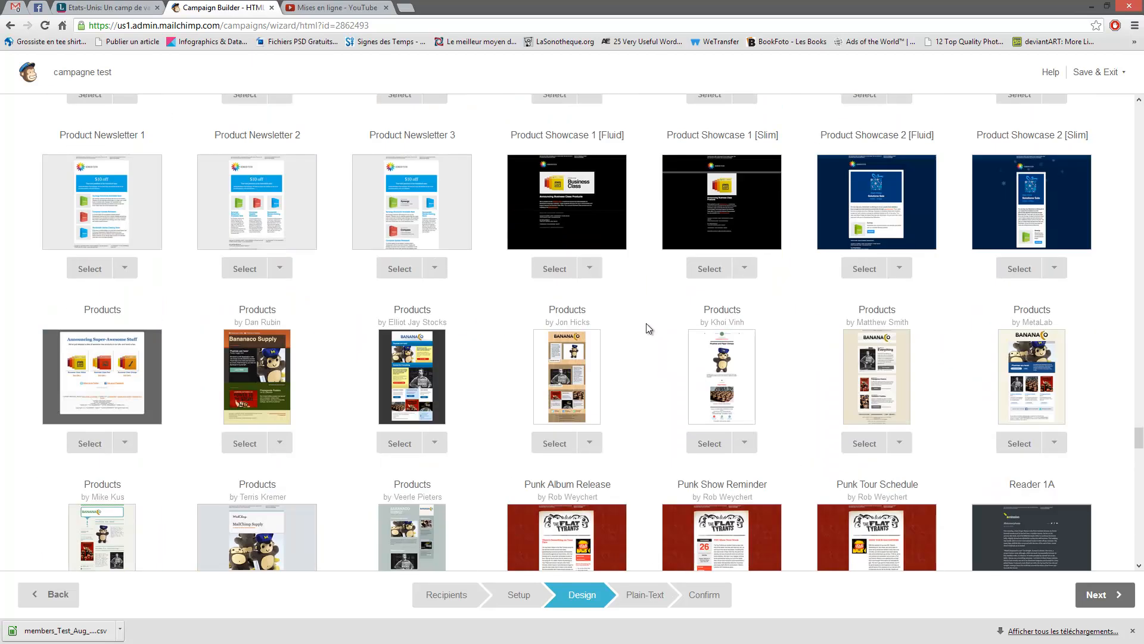
scroll(648, 324, "up", 13)
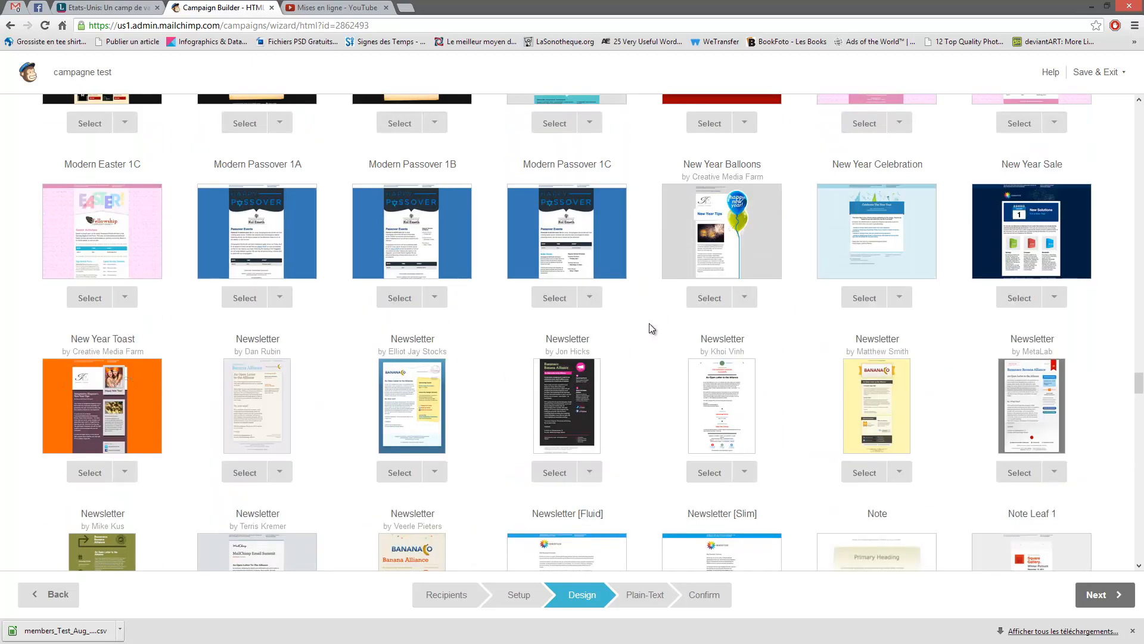
scroll(649, 323, "down", 3)
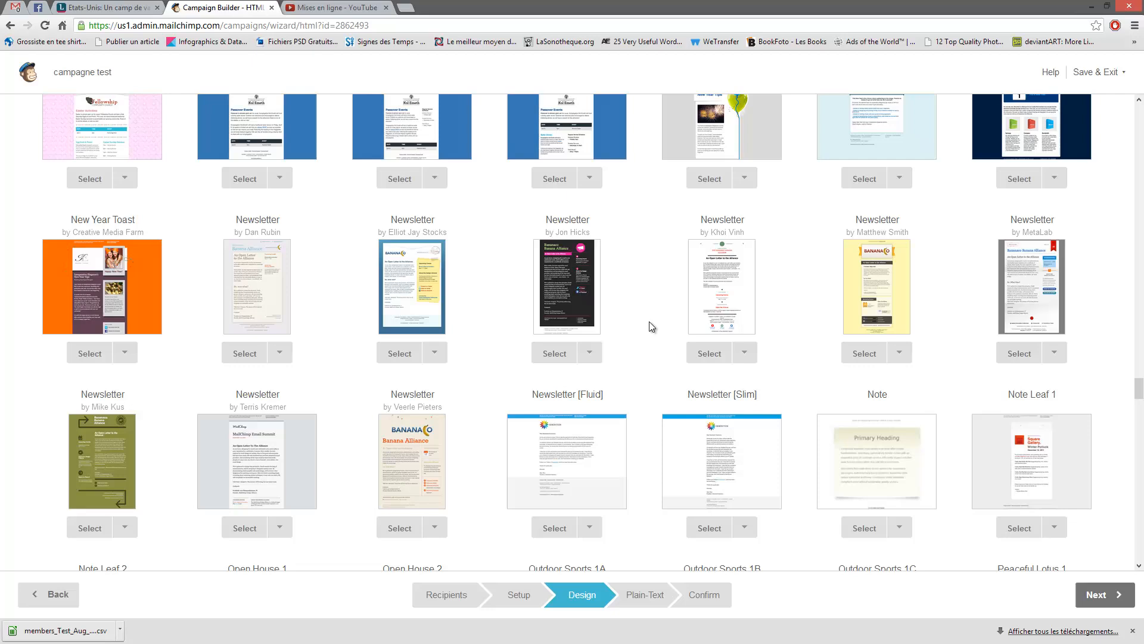
- Apply the Newsletter [Fluid] template and look over its preview
left_click(566, 522)
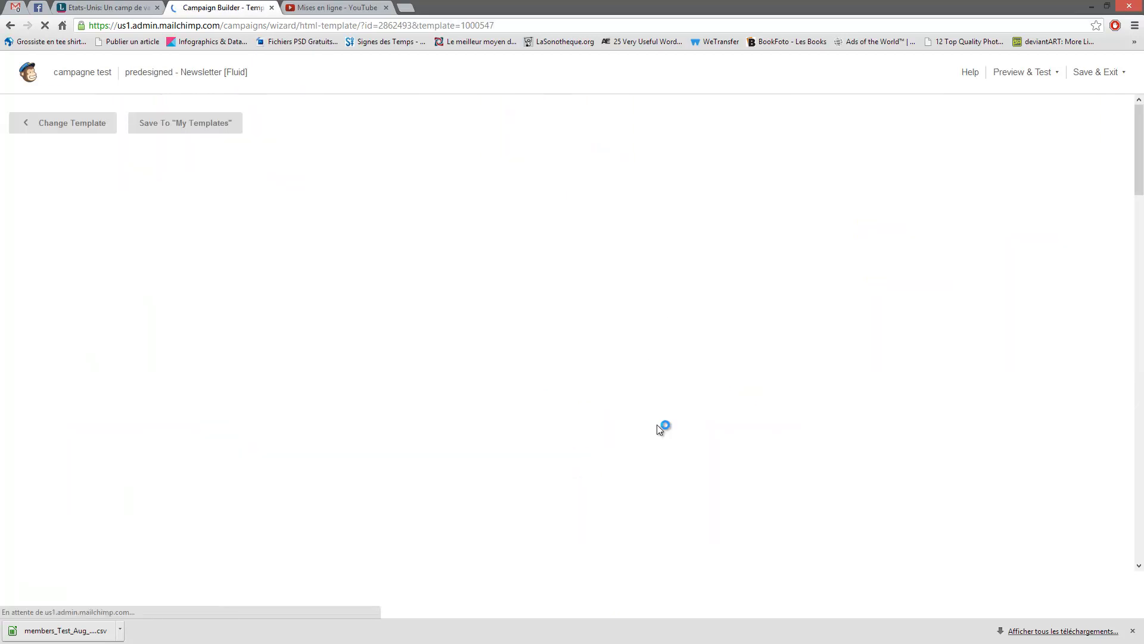
scroll(571, 352, "down", 2)
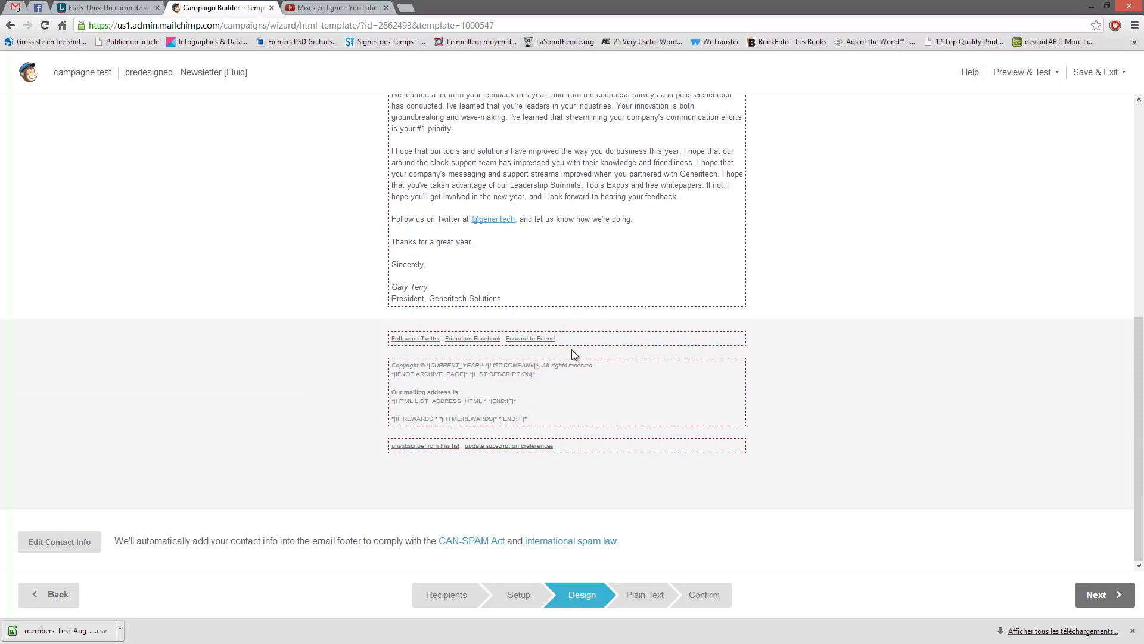
scroll(578, 359, "up", 7)
key("alt+Left")
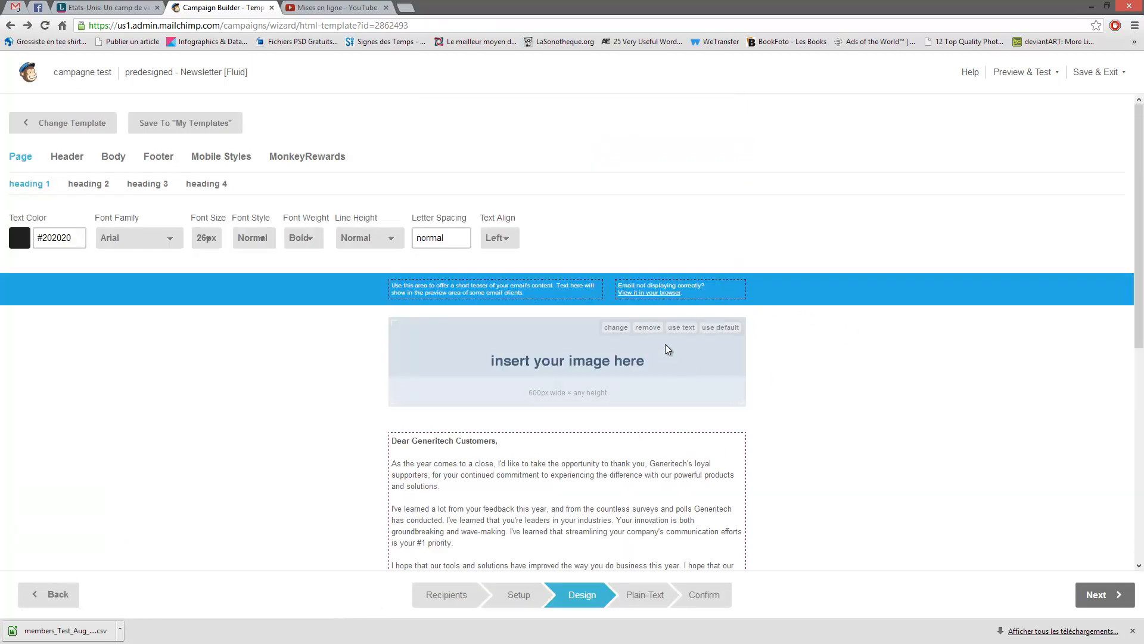
- Discard it via Change Template and reopen the Predesigned gallery
left_click(63, 123)
left_click(388, 428)
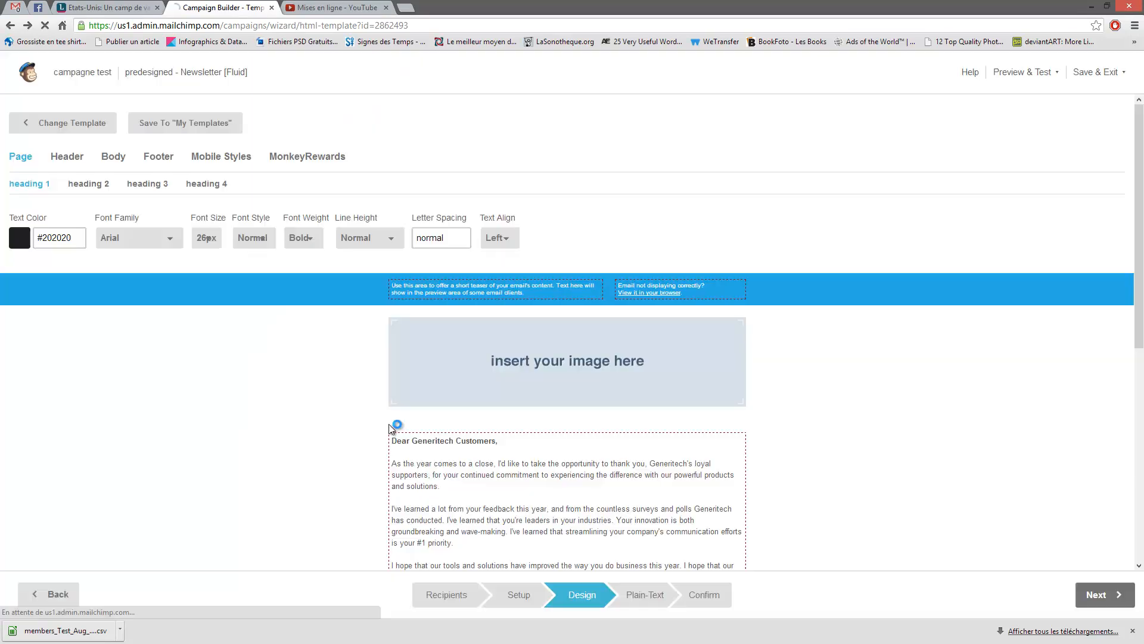
left_click(718, 241)
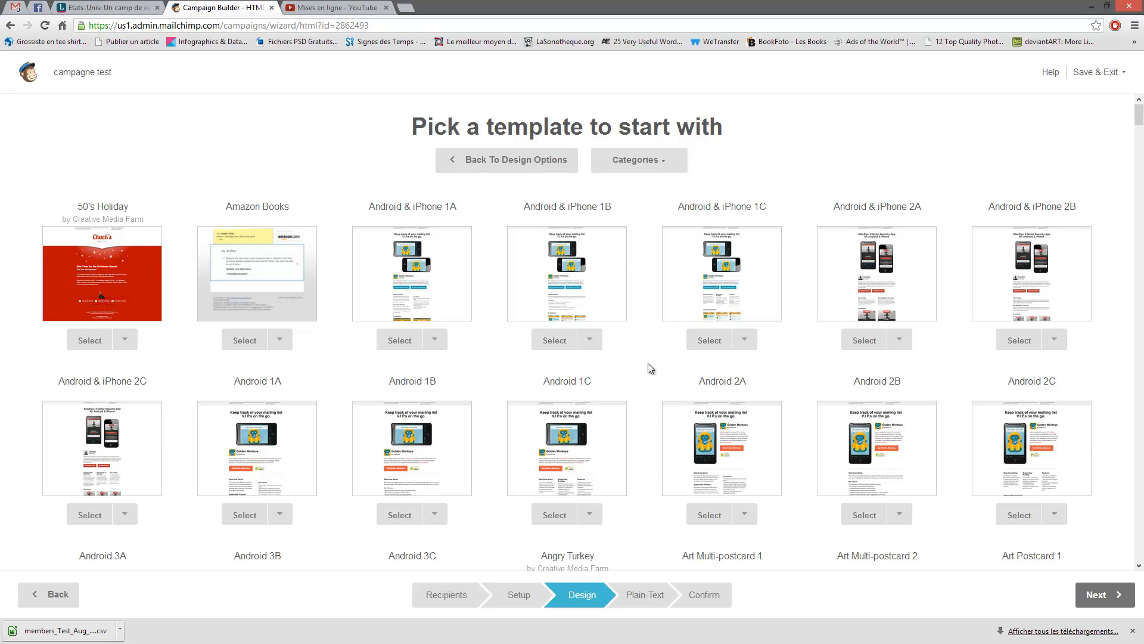
- Apply the Angry Turkey template to the campaign
scroll(653, 362, "down", 4)
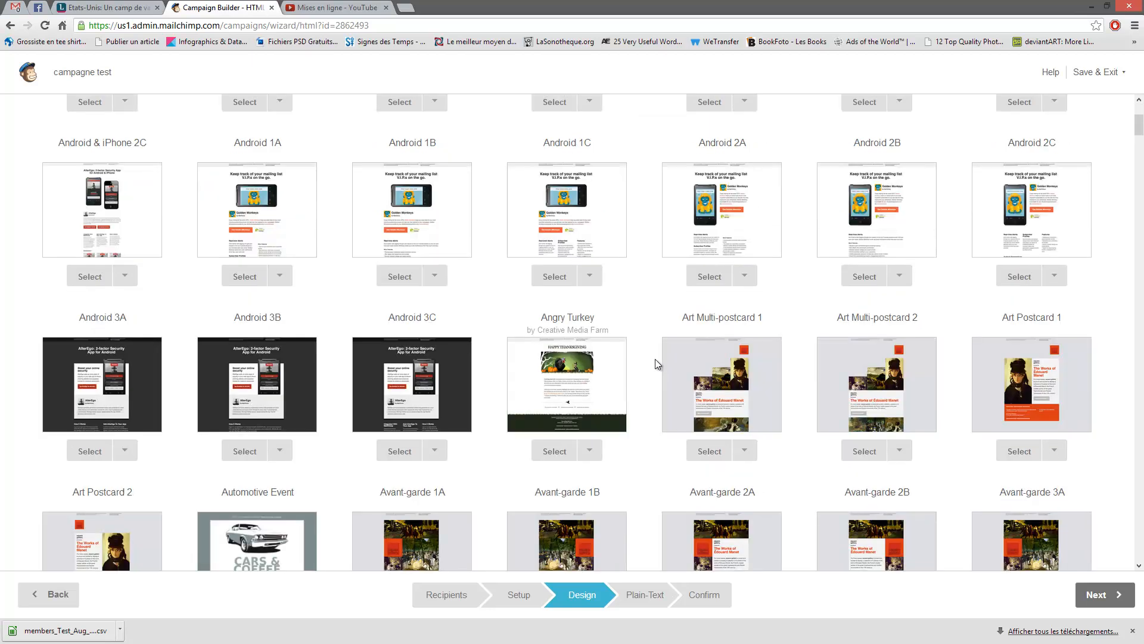
left_click(572, 372)
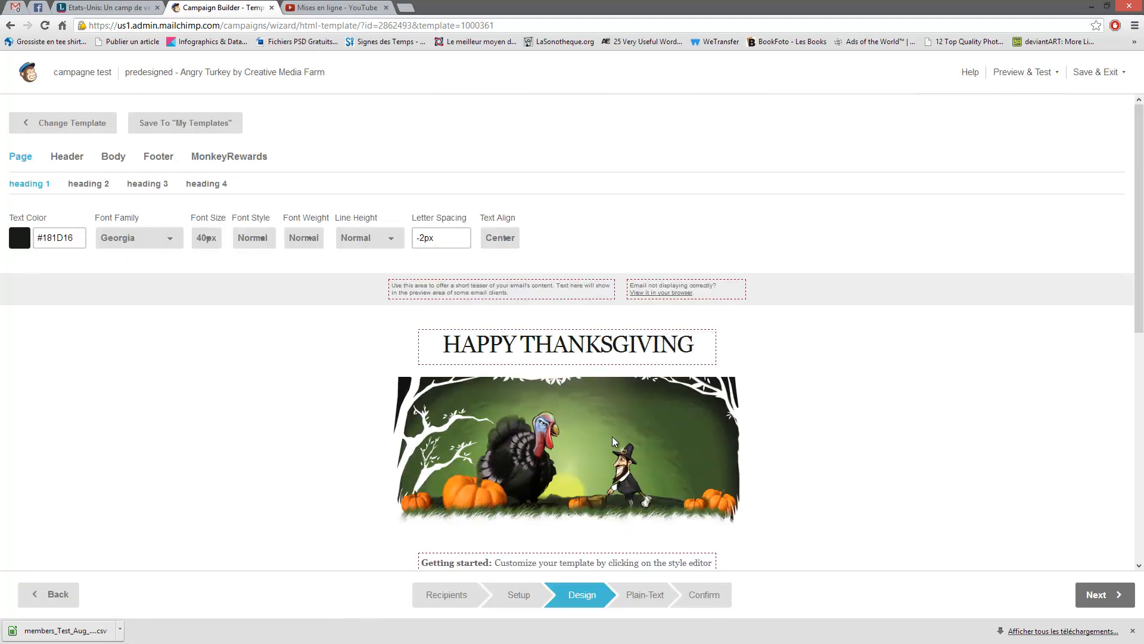
scroll(777, 377, "down", 4)
scroll(784, 400, "up", 2)
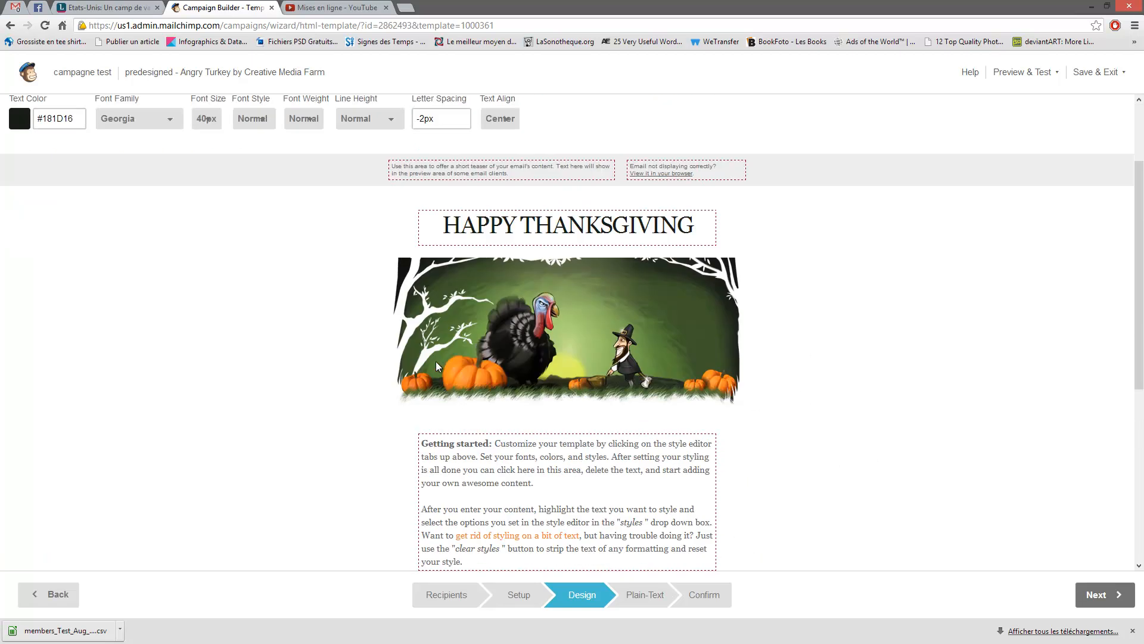
scroll(456, 323, "up", 2)
- Review the heading 2–4 styles and the preheader and header text and link styles
left_click(87, 184)
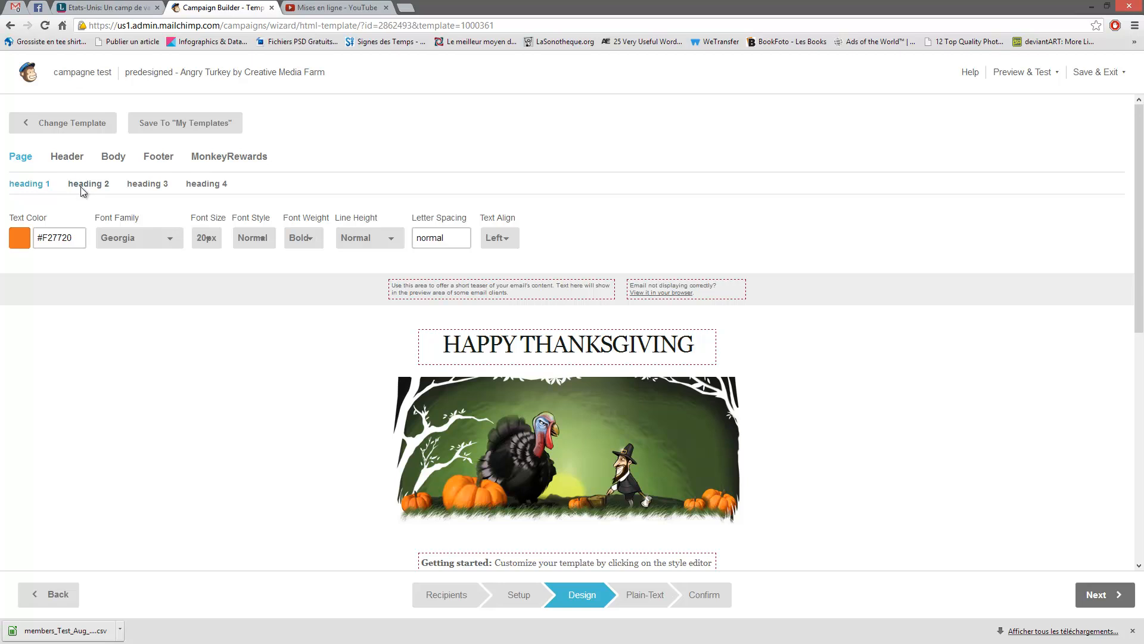
left_click(156, 185)
left_click(199, 186)
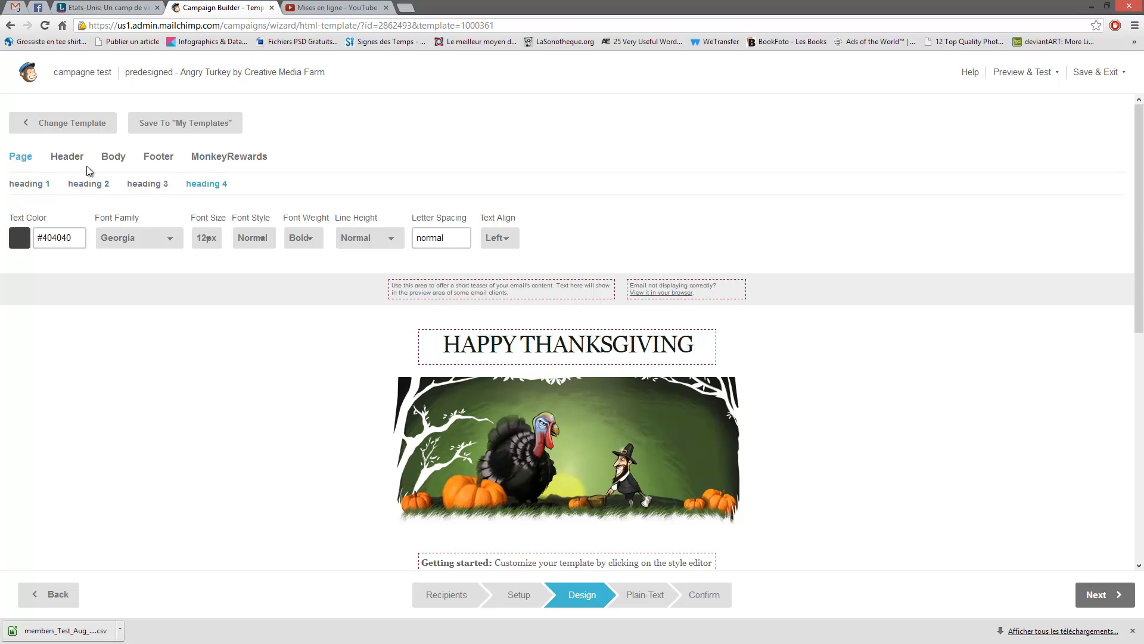
left_click(69, 157)
left_click(120, 184)
left_click(201, 185)
left_click(276, 192)
left_click(338, 186)
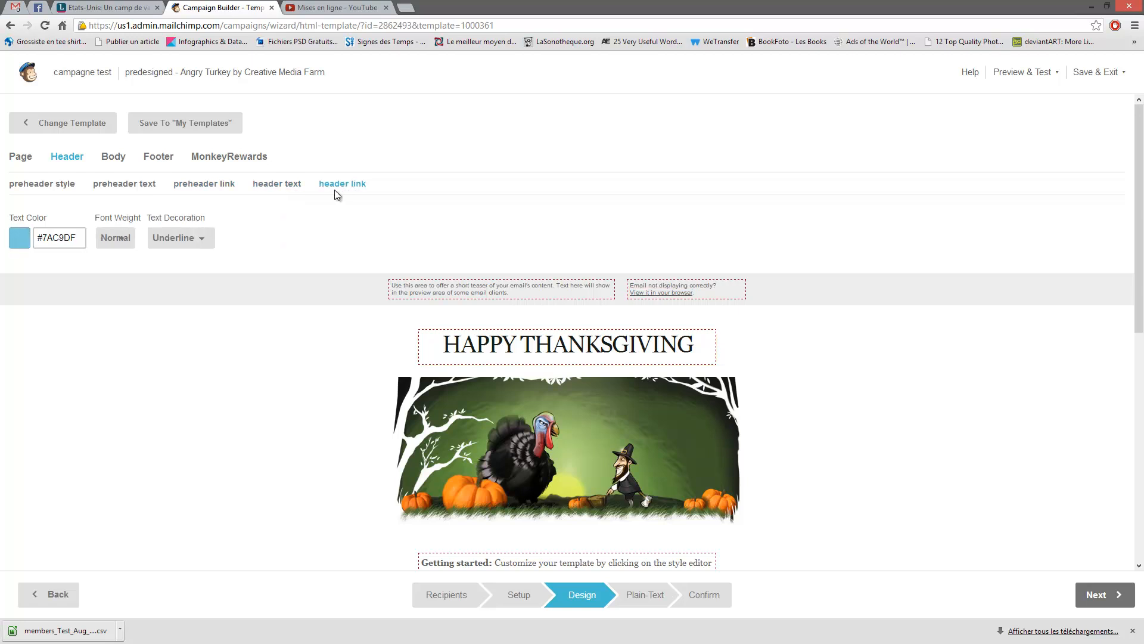
- Check the body link and text styles, revisit header and page styles, then start changing templates
left_click(113, 158)
left_click(78, 182)
left_click(27, 185)
left_click(66, 156)
left_click(19, 158)
scroll(309, 393, "down", 5)
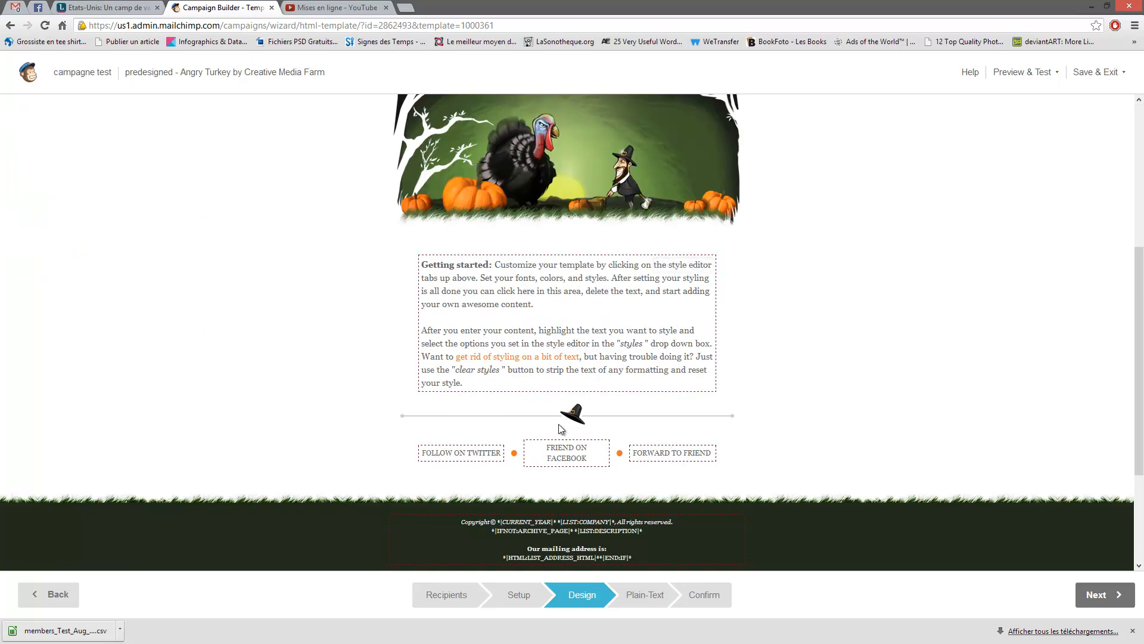
scroll(234, 287, "up", 5)
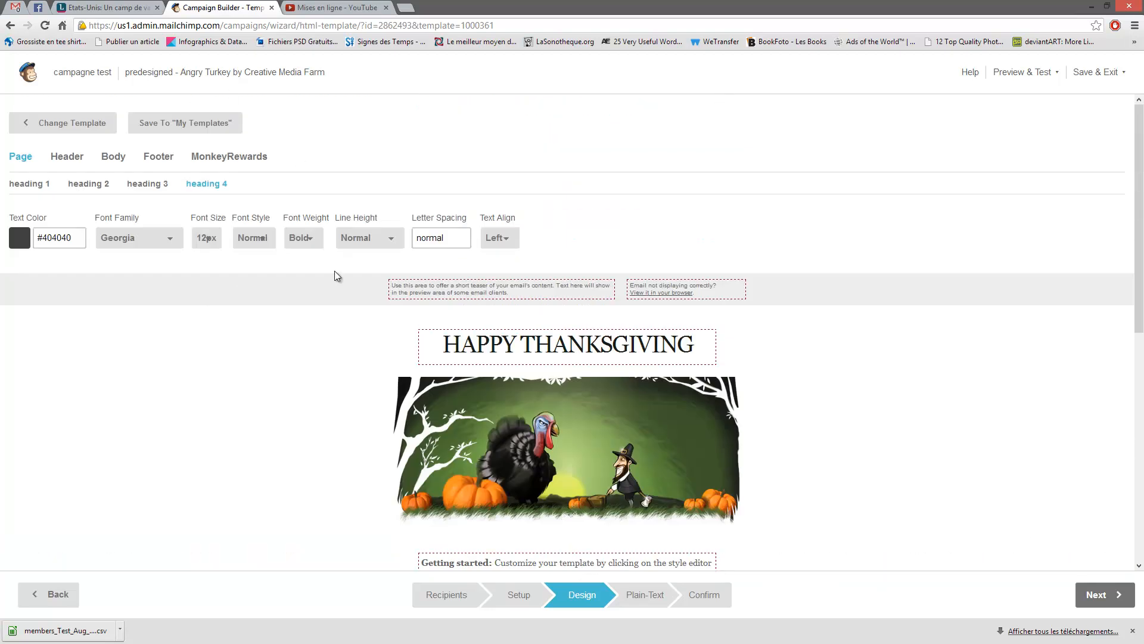
left_click(76, 126)
- Confirm the template change and browse predesigned designs like Beauty Coupon, Easter Bunny 1A and Frothy Head Pub
left_click(415, 435)
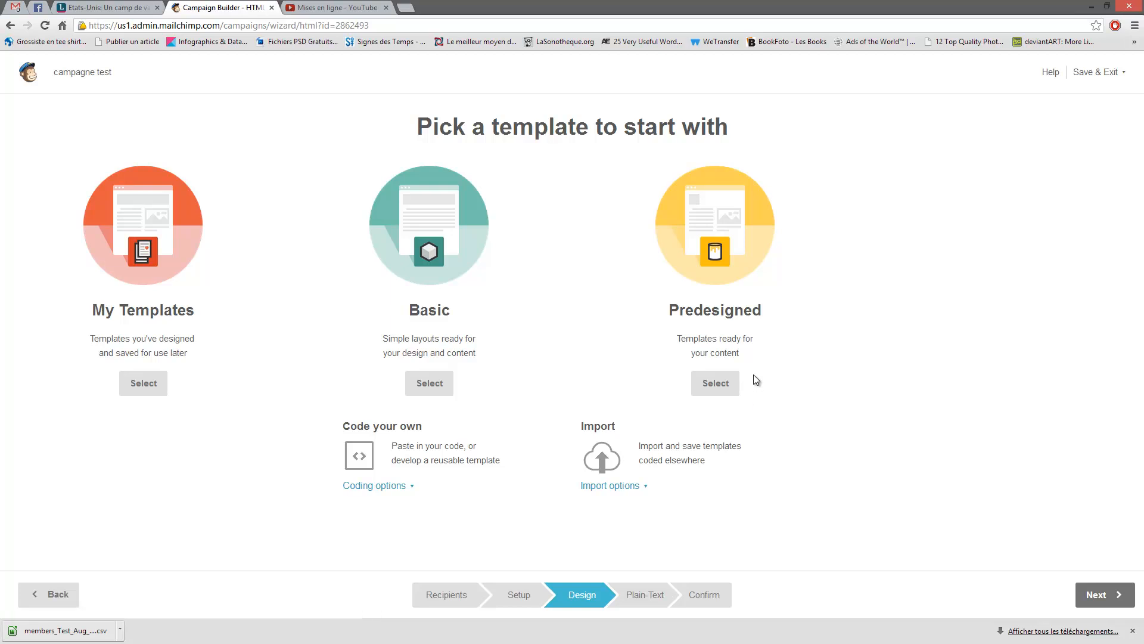
left_click(711, 246)
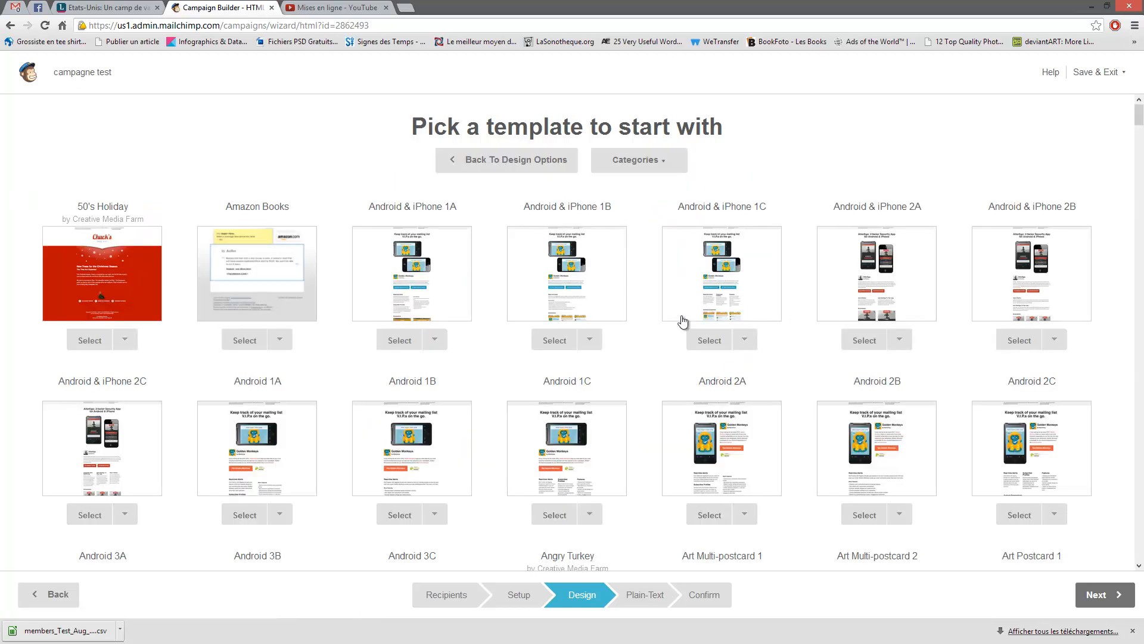
scroll(807, 282, "down", 15)
scroll(813, 286, "down", 8)
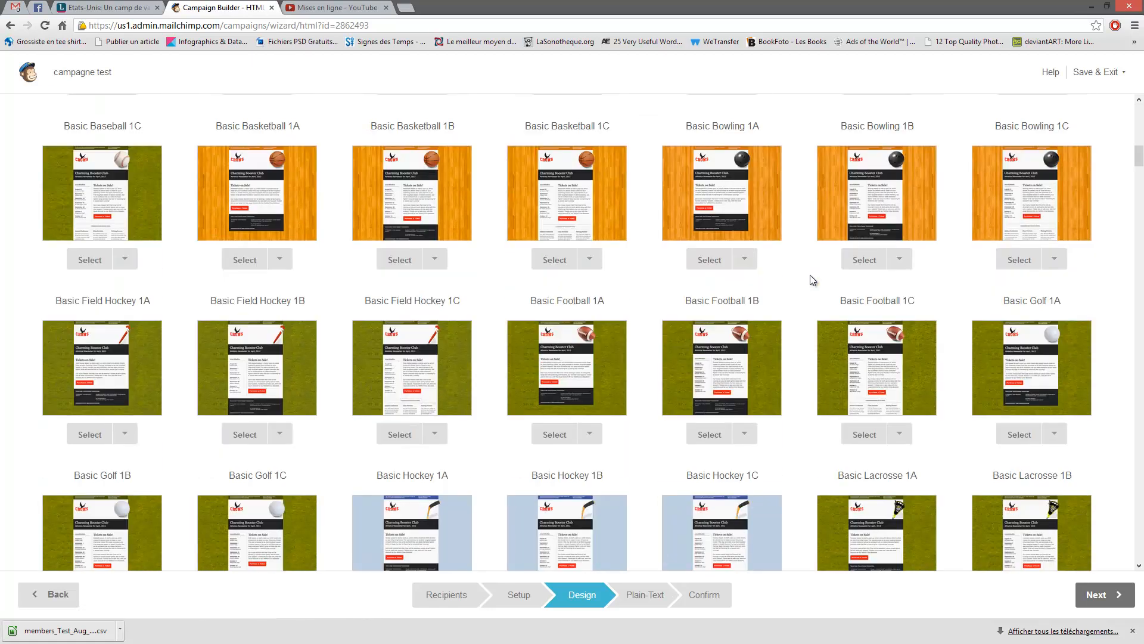
scroll(802, 266, "down", 8)
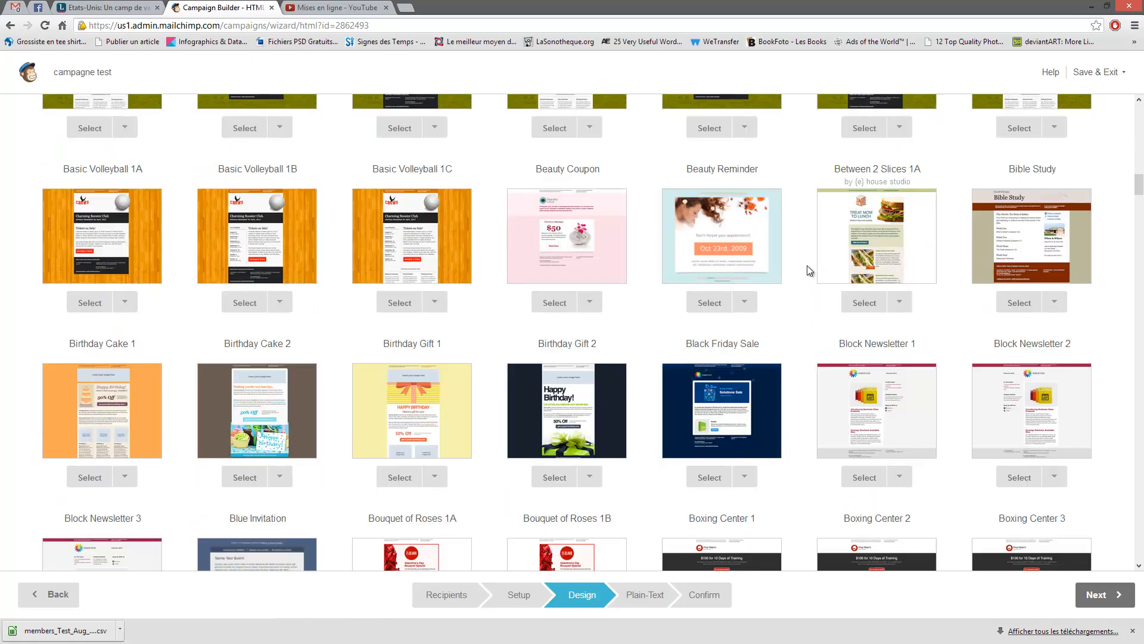
scroll(799, 264, "down", 5)
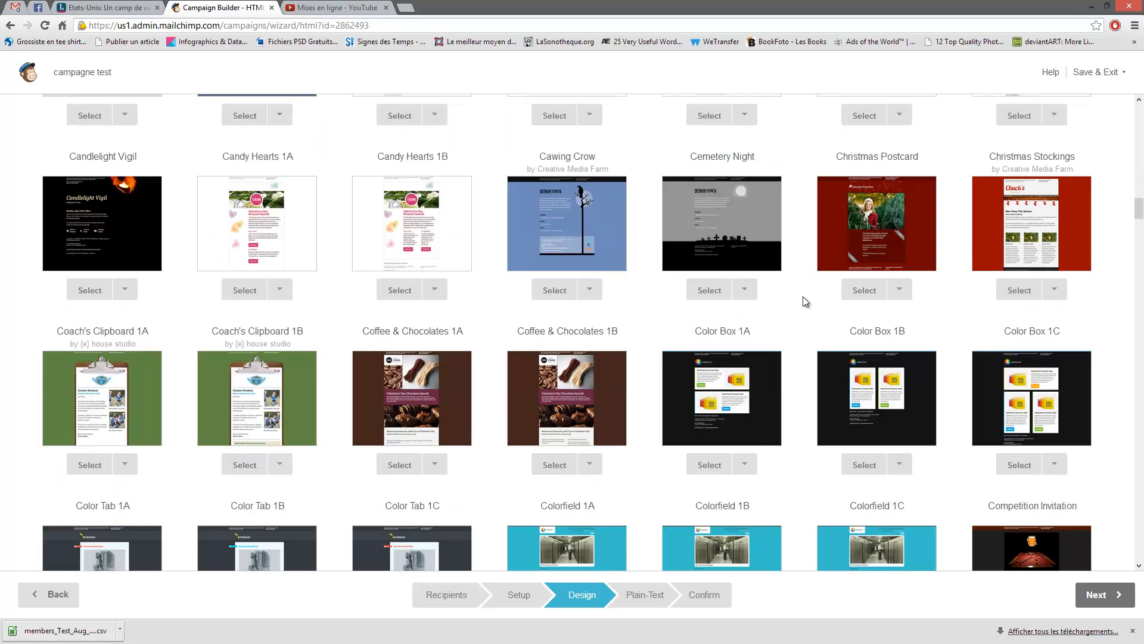
scroll(805, 301, "down", 4)
scroll(800, 301, "down", 3)
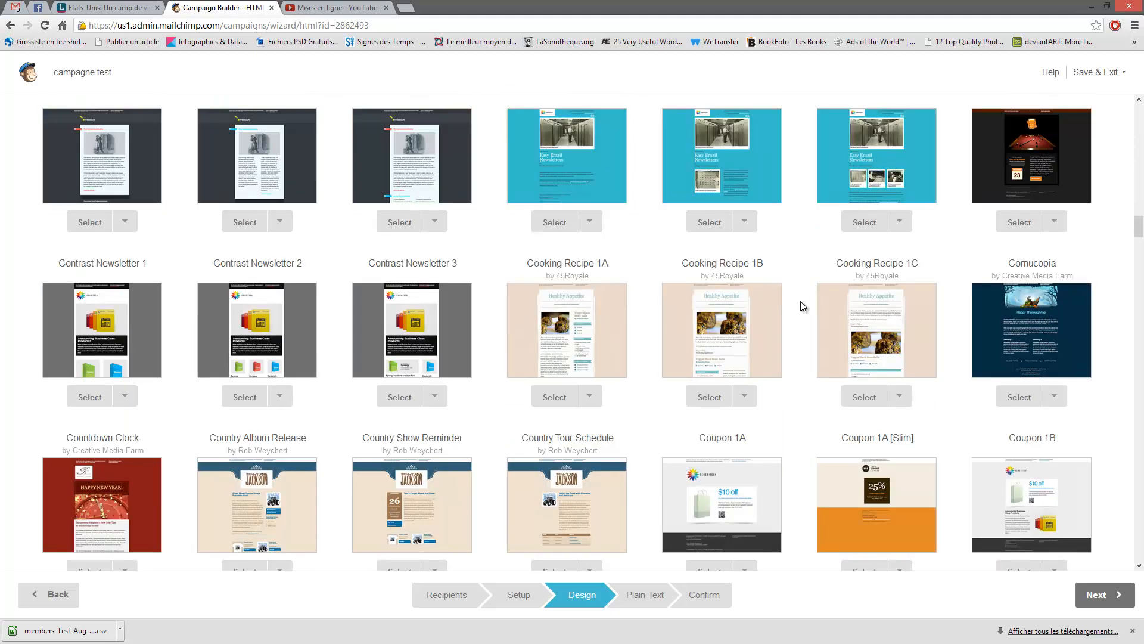
scroll(799, 287, "down", 3)
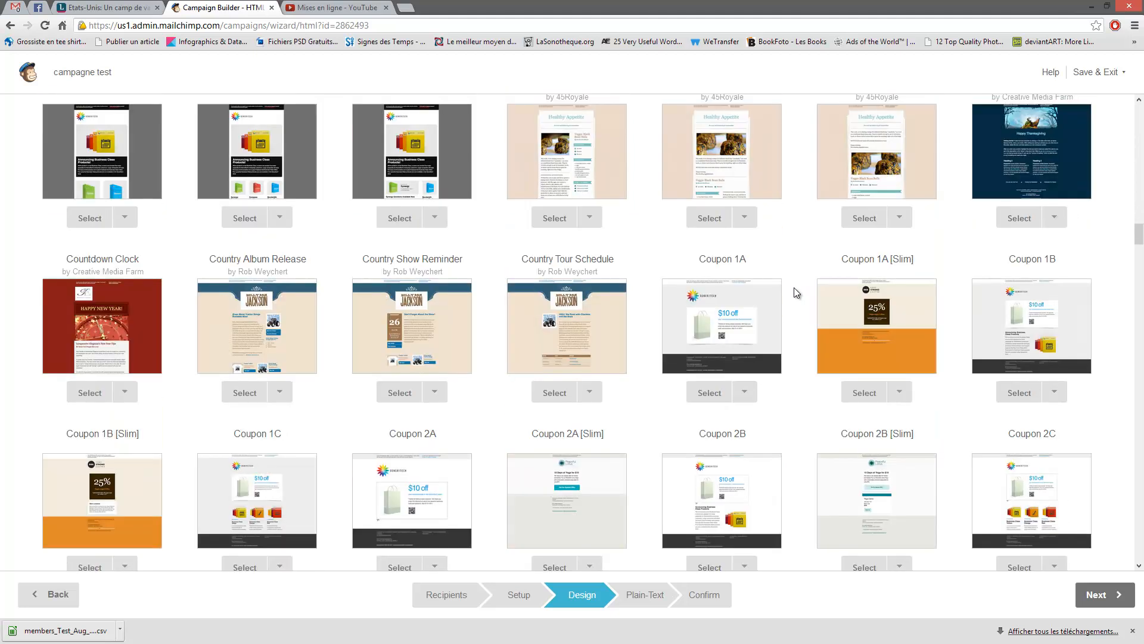
scroll(794, 287, "down", 6)
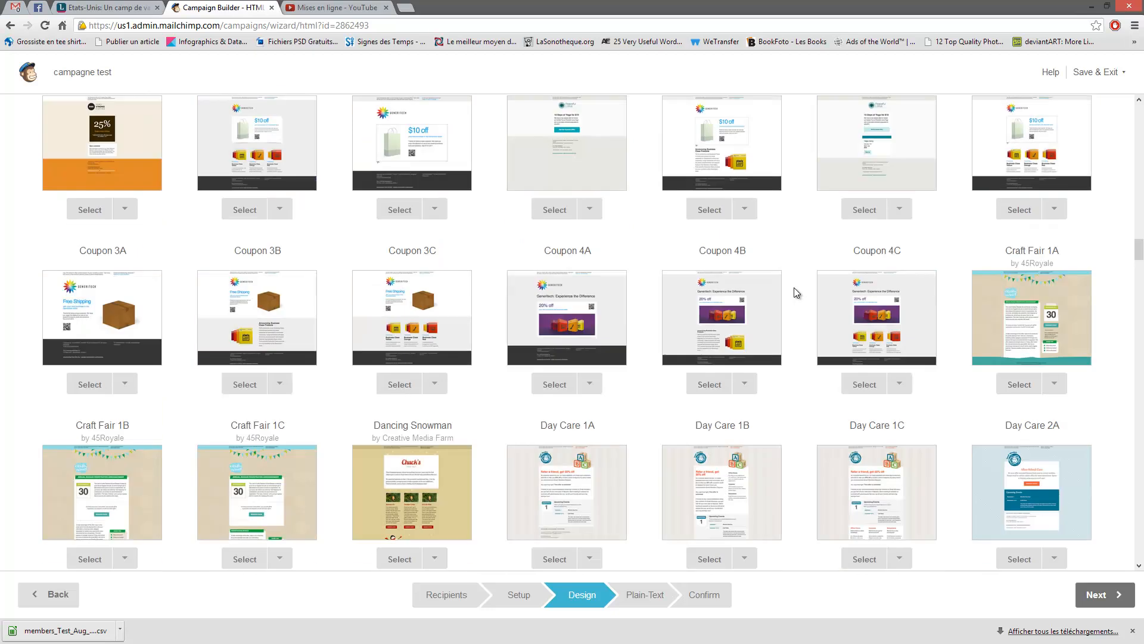
scroll(800, 288, "down", 6)
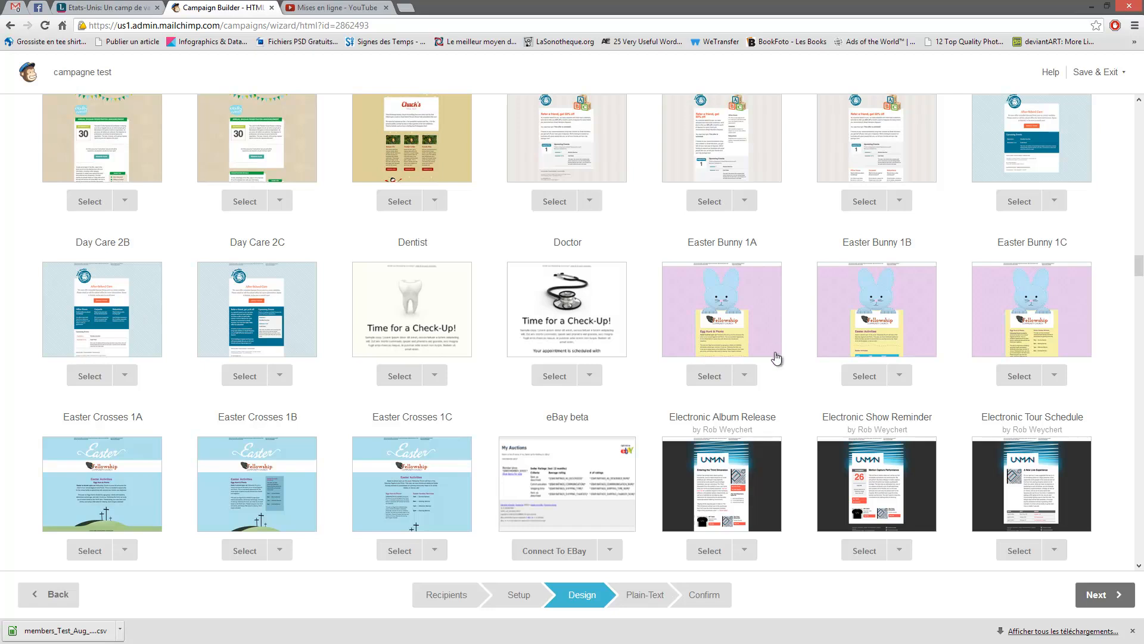
scroll(798, 296, "down", 5)
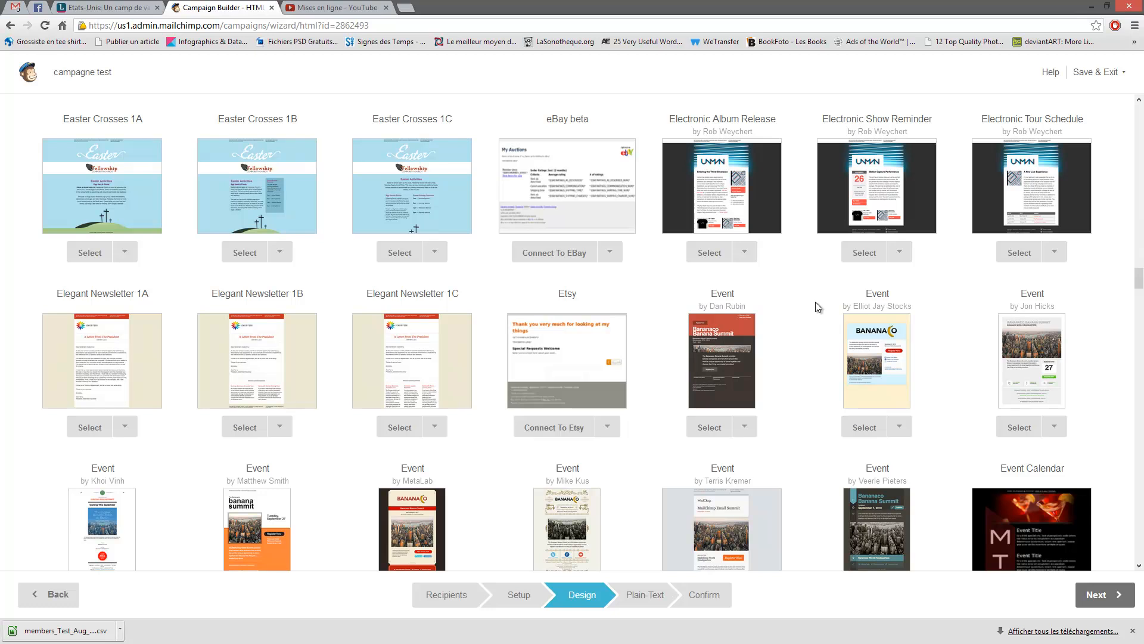
scroll(809, 318, "down", 4)
scroll(817, 276, "down", 4)
scroll(509, 321, "up", 17)
scroll(734, 310, "down", 4)
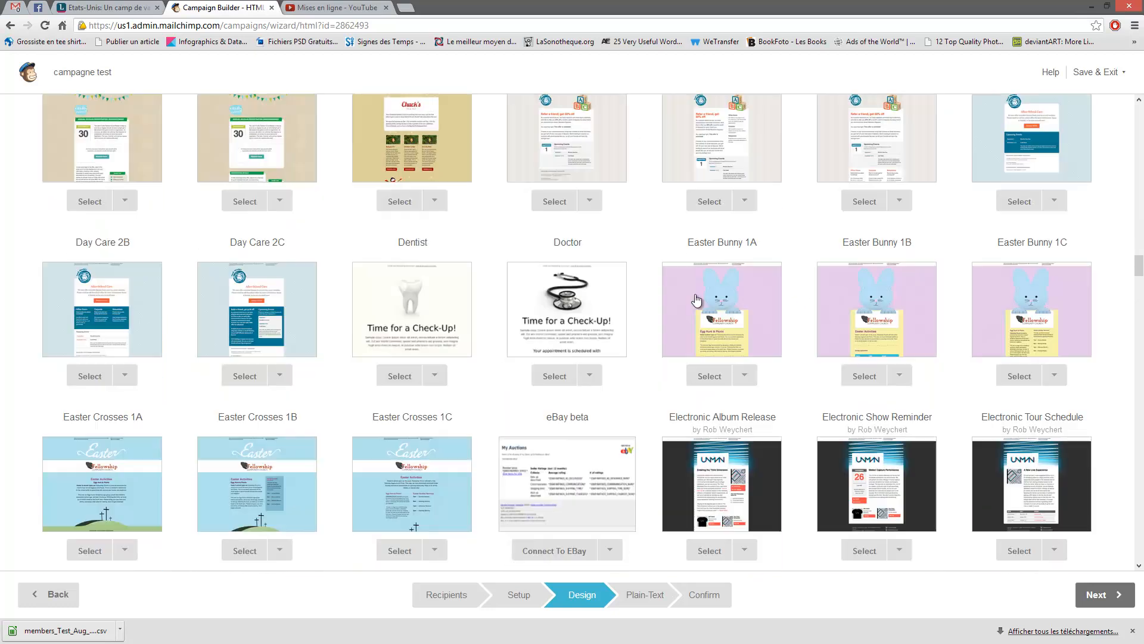
scroll(583, 352, "up", 10)
scroll(496, 350, "up", 14)
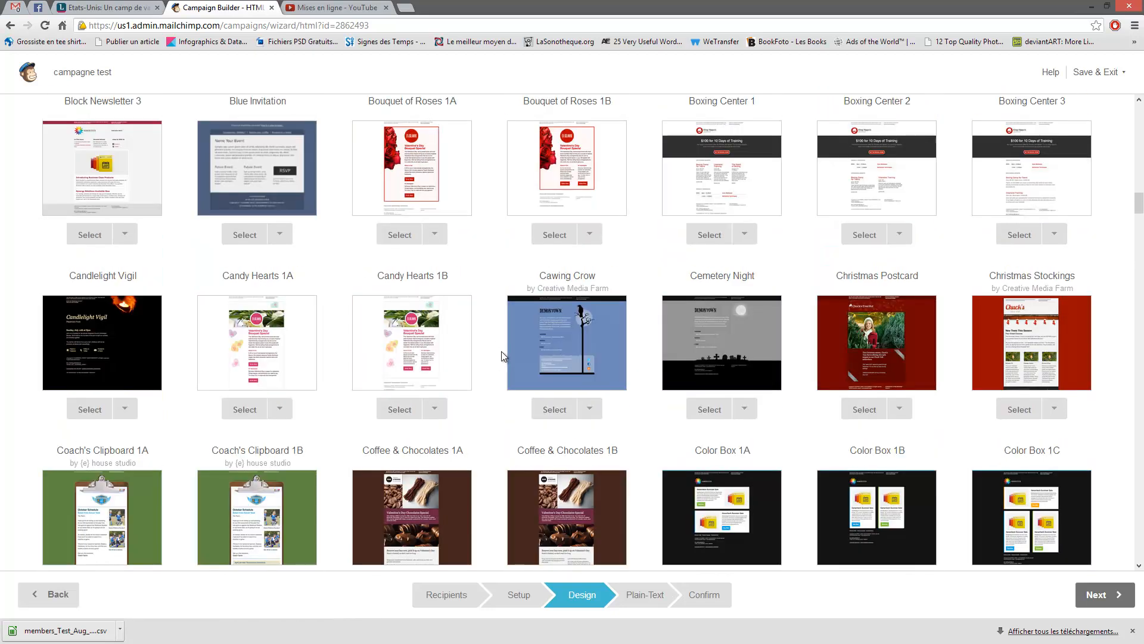
scroll(498, 349, "up", 11)
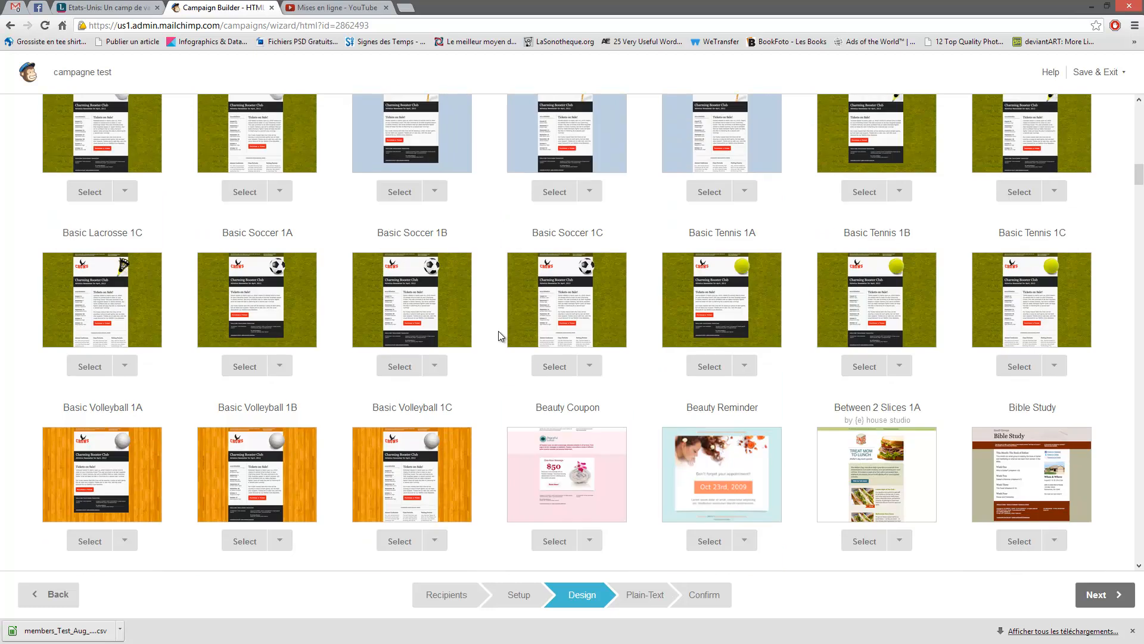
scroll(498, 330, "up", 13)
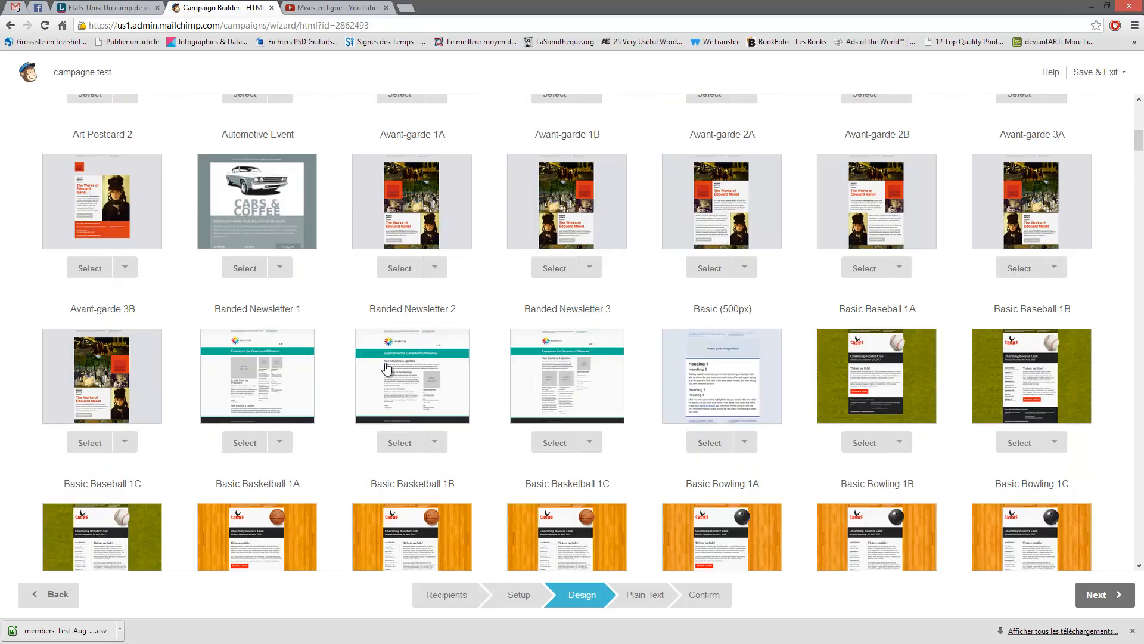
- Try the Banded Newsletter 3 template, then confirm switching away from it
left_click(565, 384)
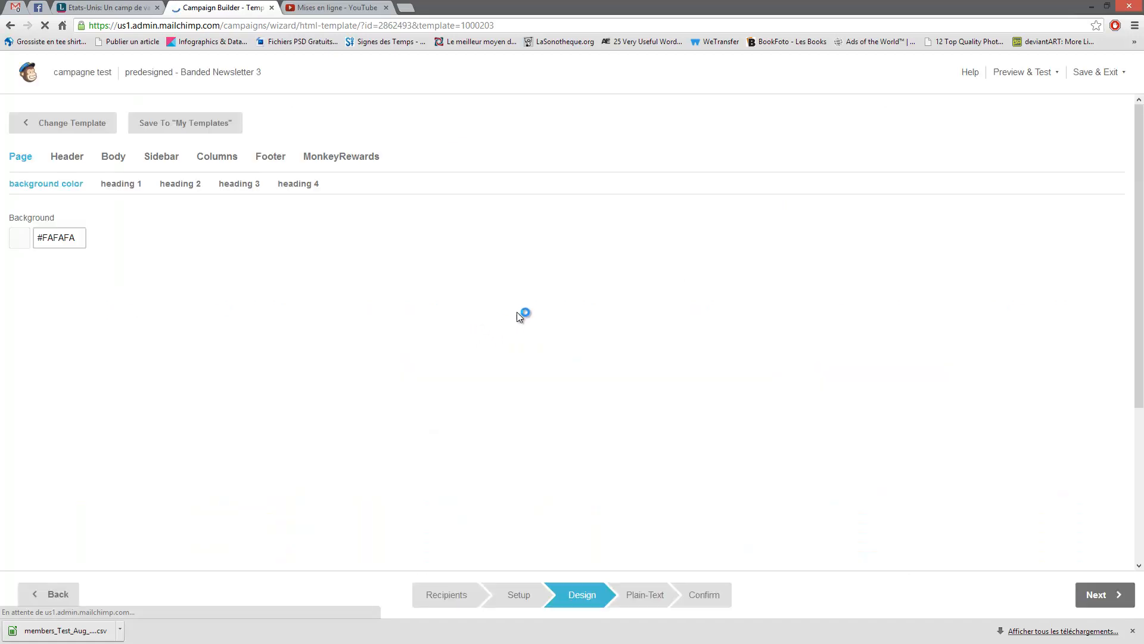
scroll(582, 309, "down", 8)
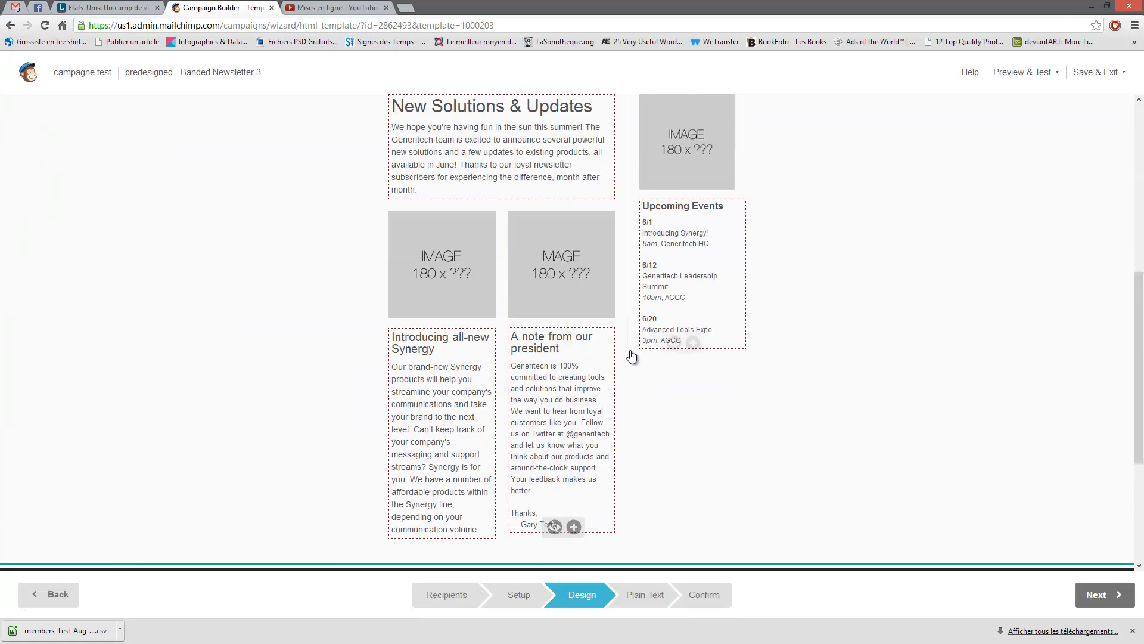
scroll(587, 385, "up", 7)
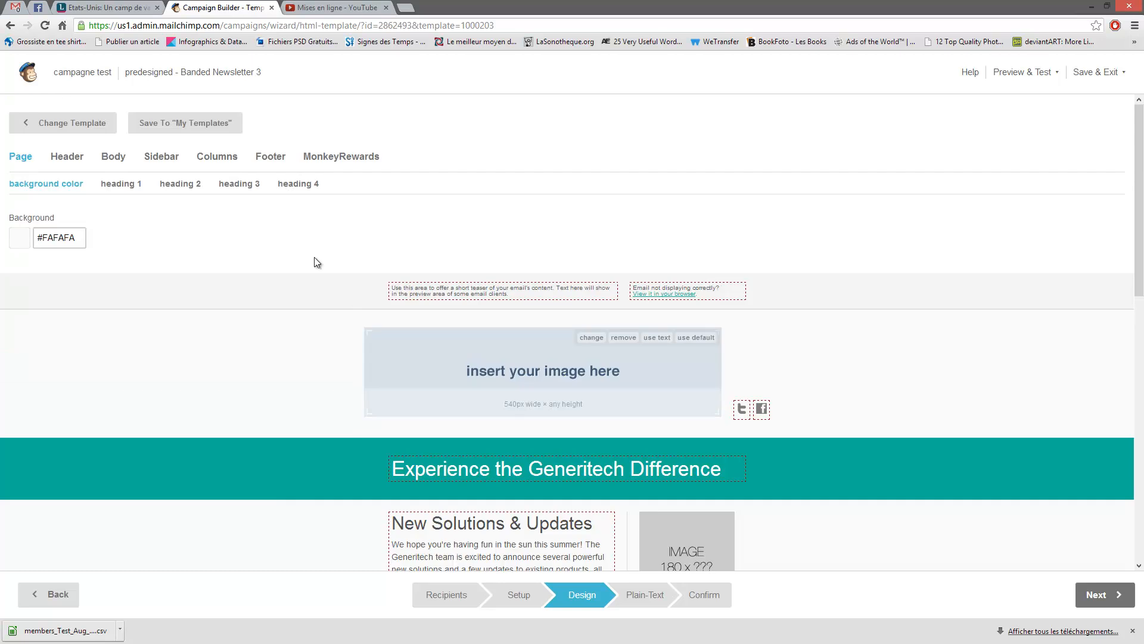
left_click(49, 125)
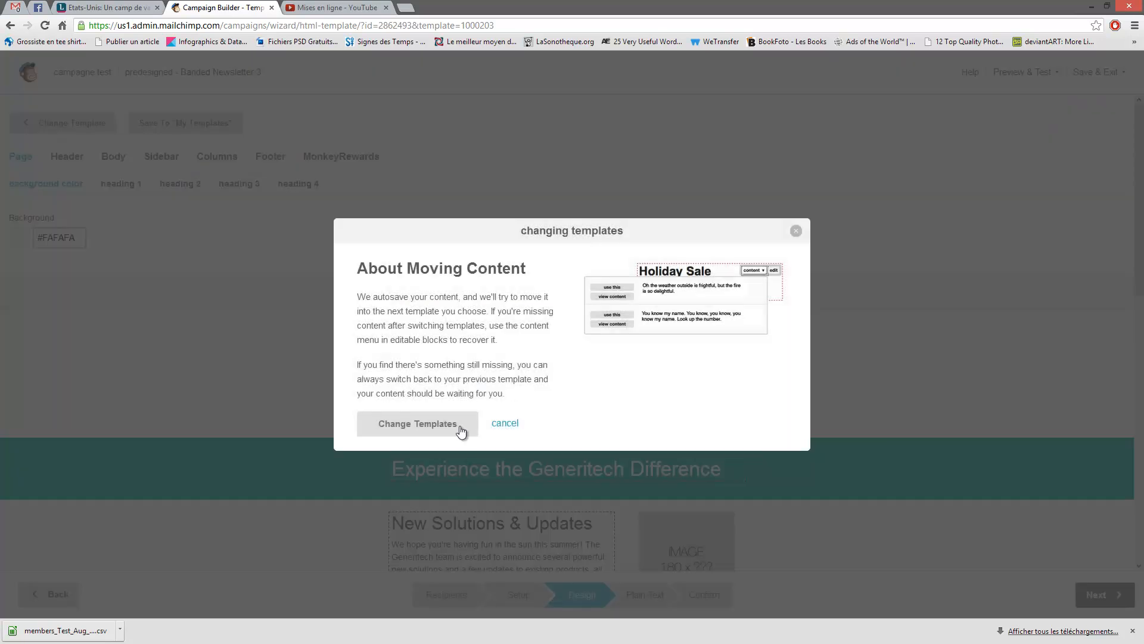
left_click(461, 431)
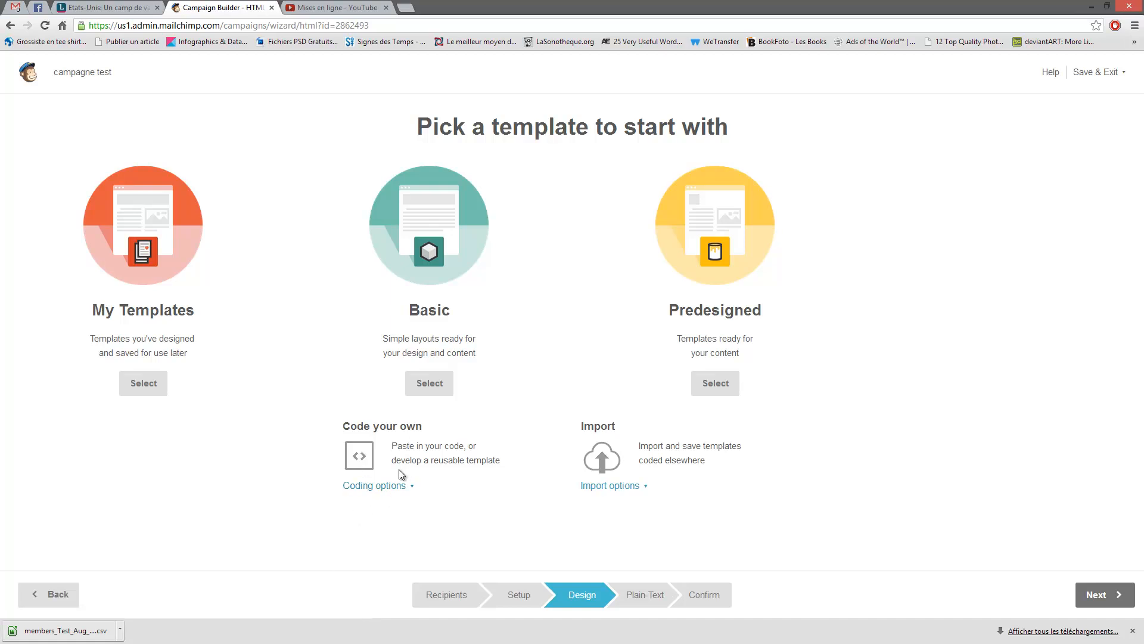
left_click(400, 488)
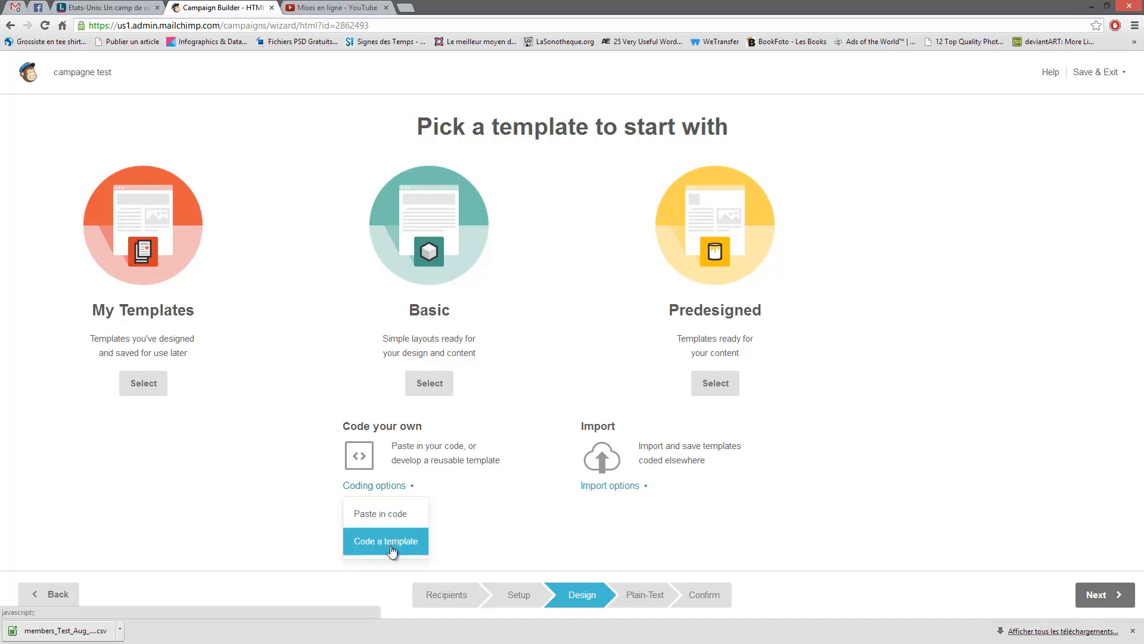
left_click(386, 522)
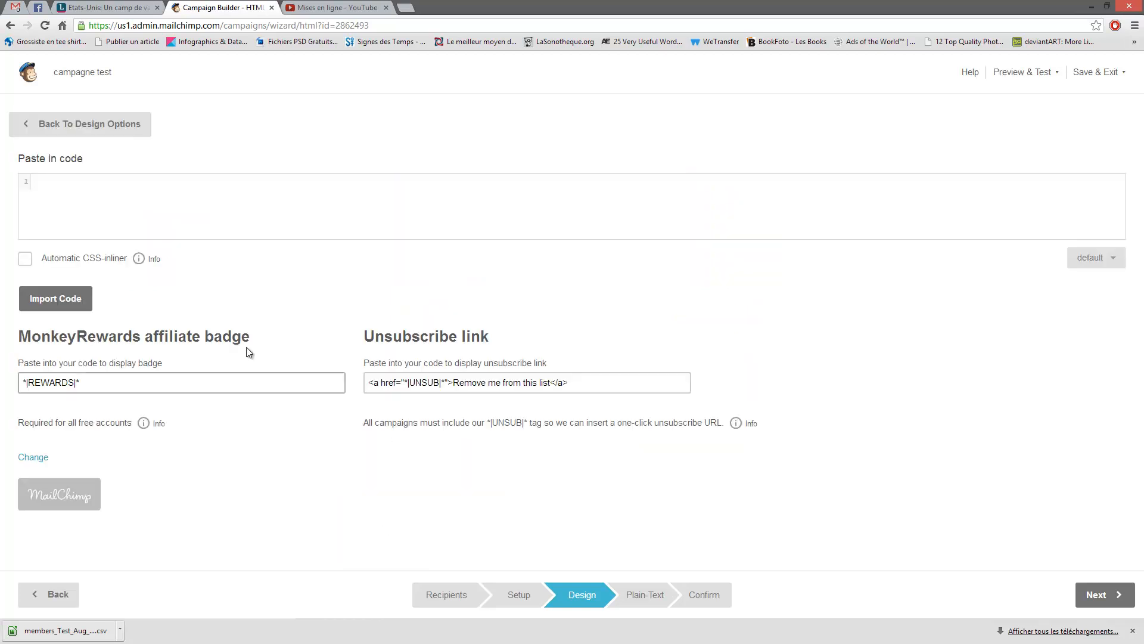
right_click(108, 186)
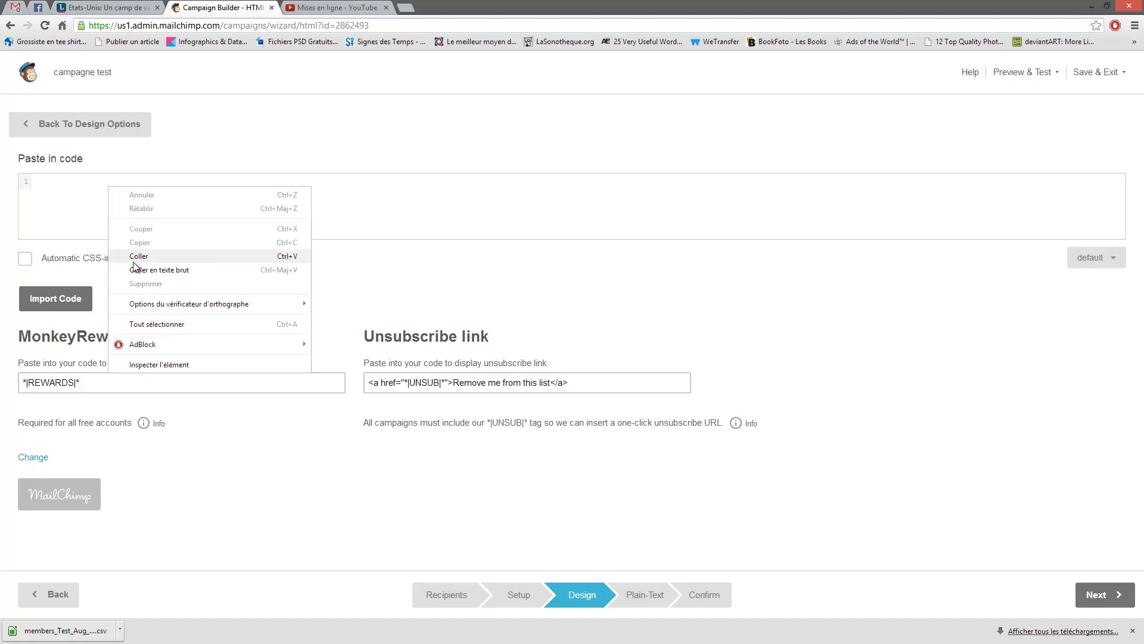
left_click(63, 195)
left_click(69, 298)
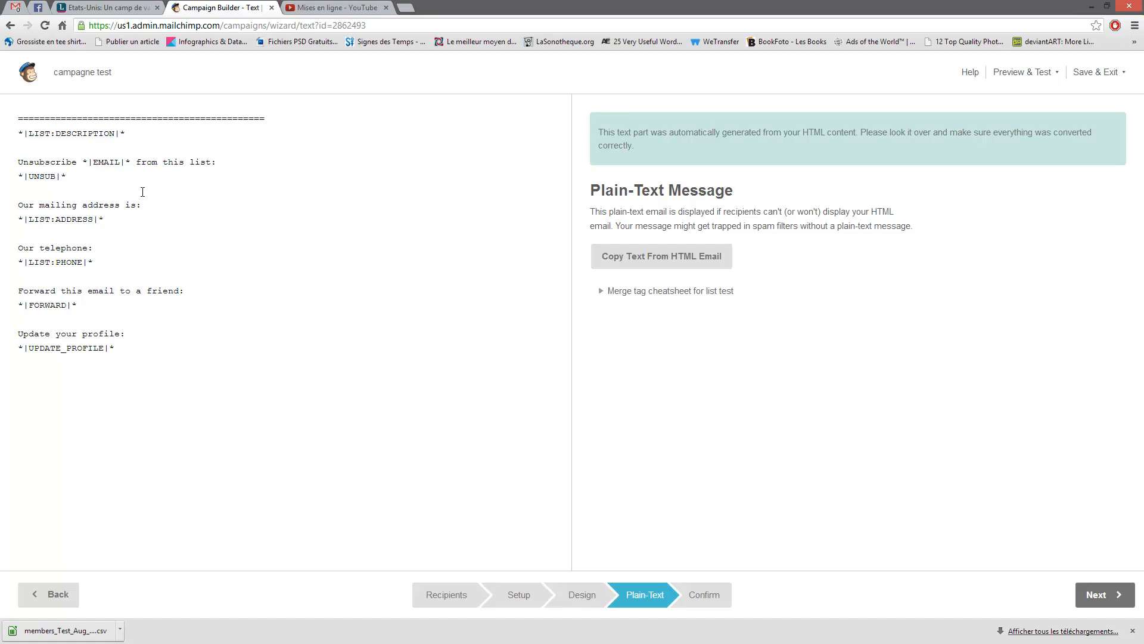
key("alt+Left")
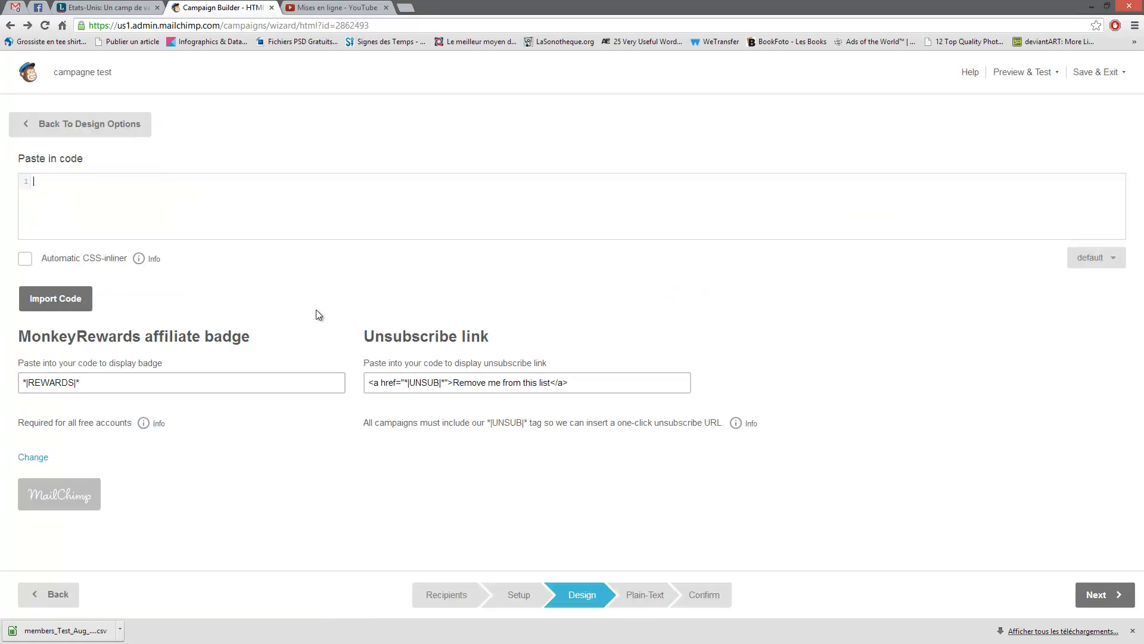
left_click(33, 209)
left_click(27, 261)
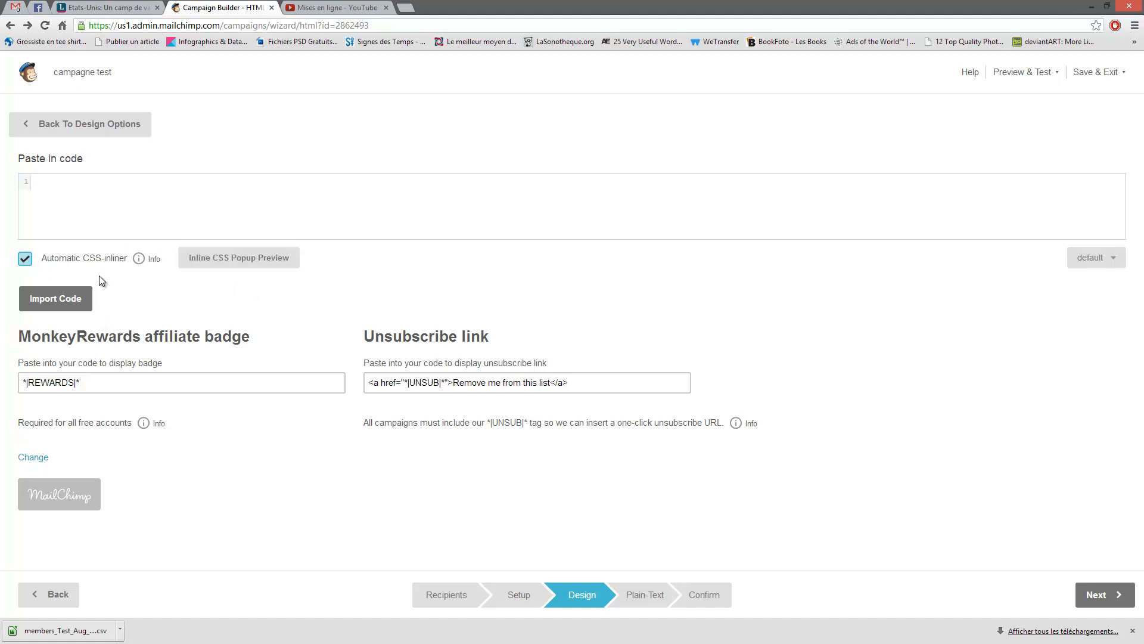
left_click(25, 260)
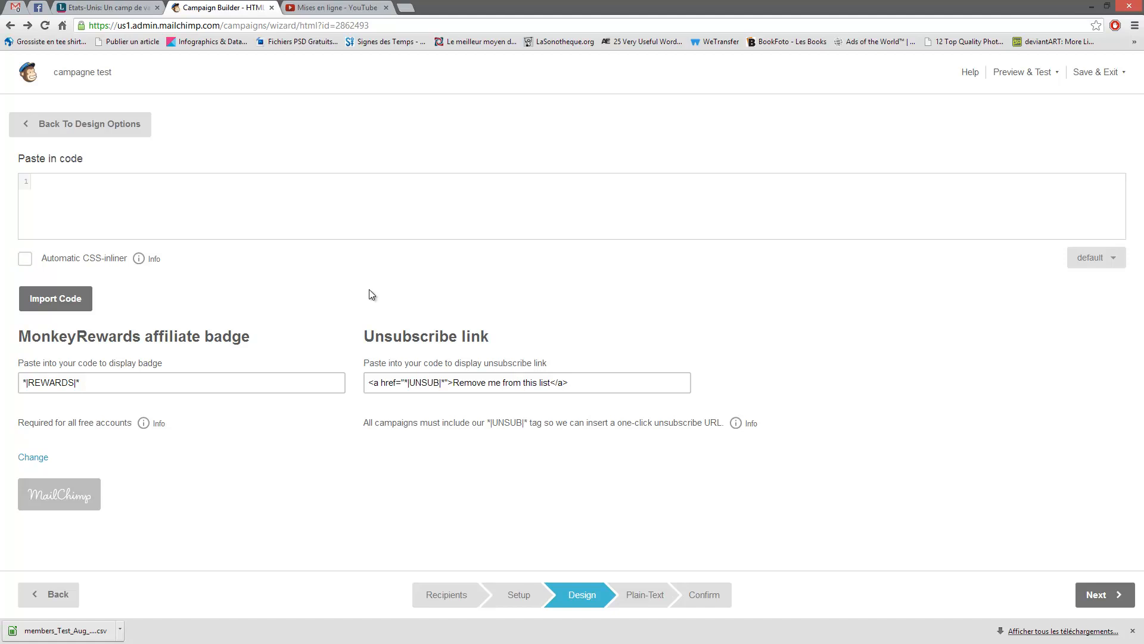
left_click(31, 459)
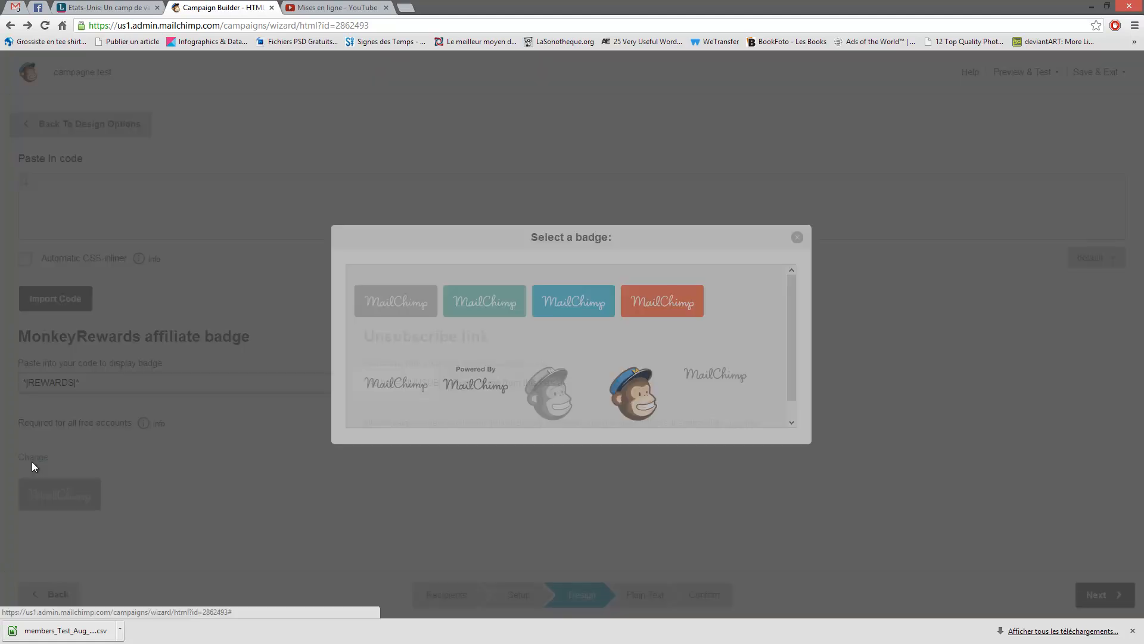
left_click(798, 237)
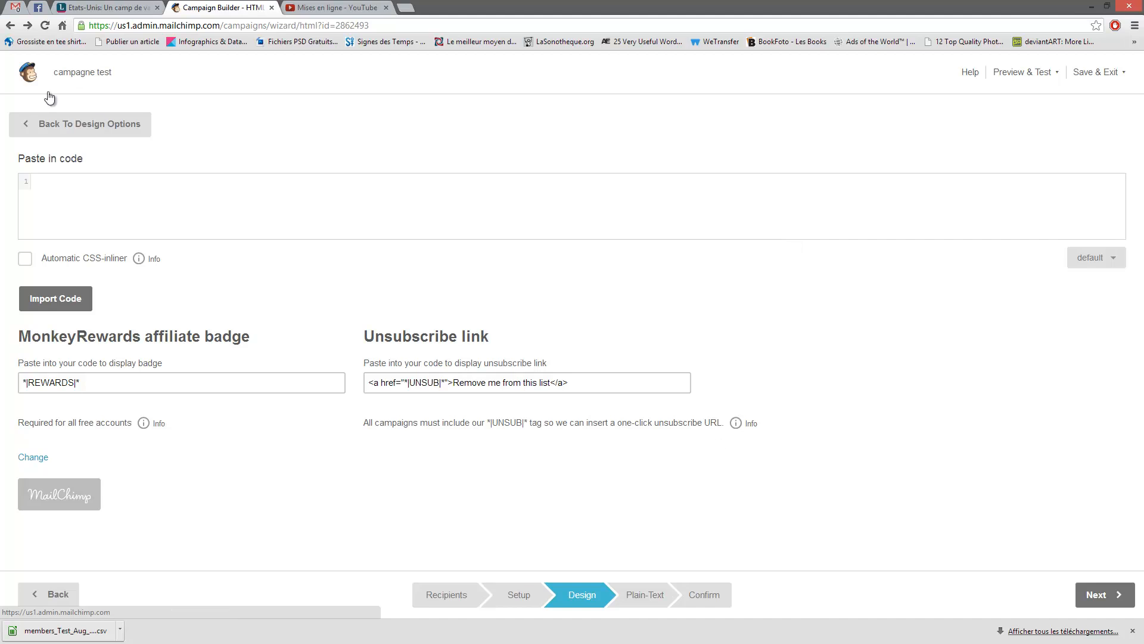
left_click(66, 125)
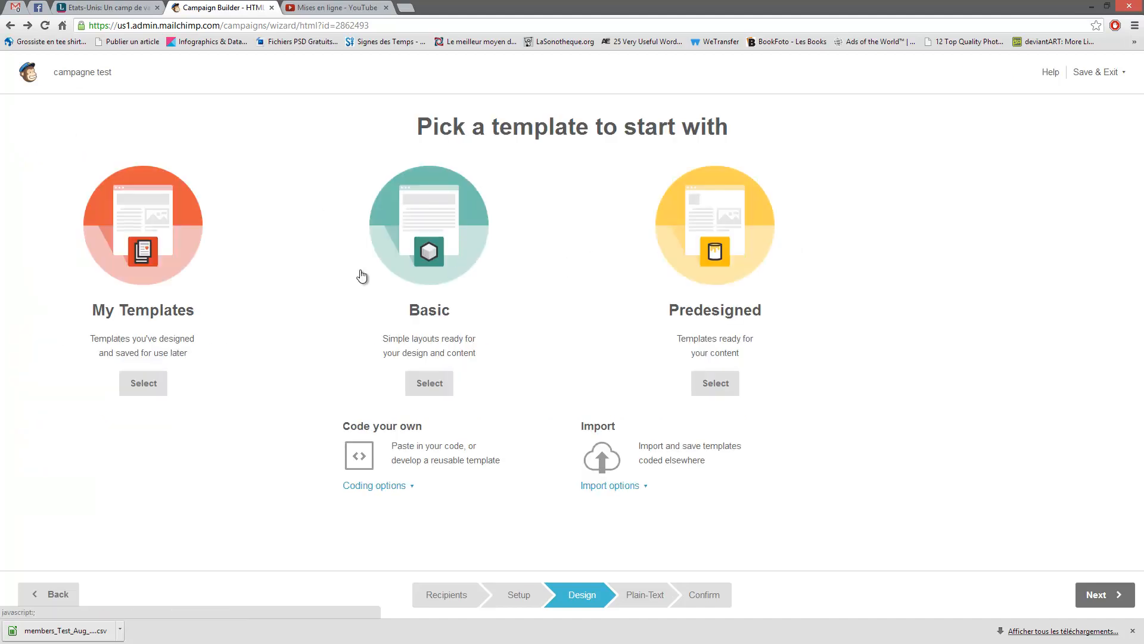
- Choose Import zip file from the template import options and shrink the browser to show the desktop
left_click(603, 486)
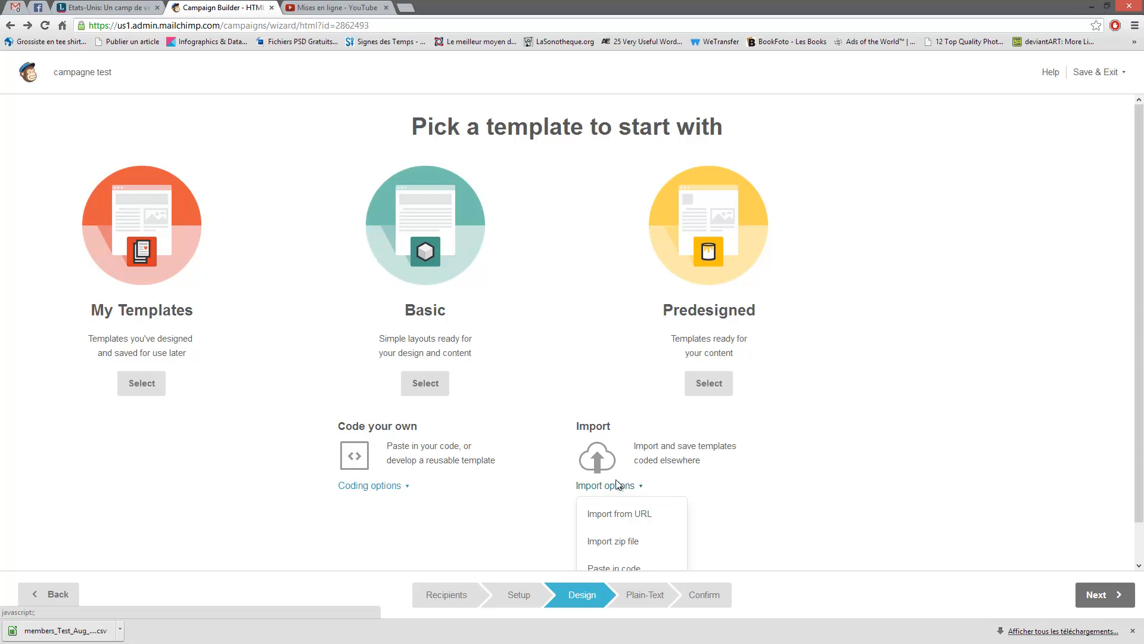
scroll(753, 476, "down", 1)
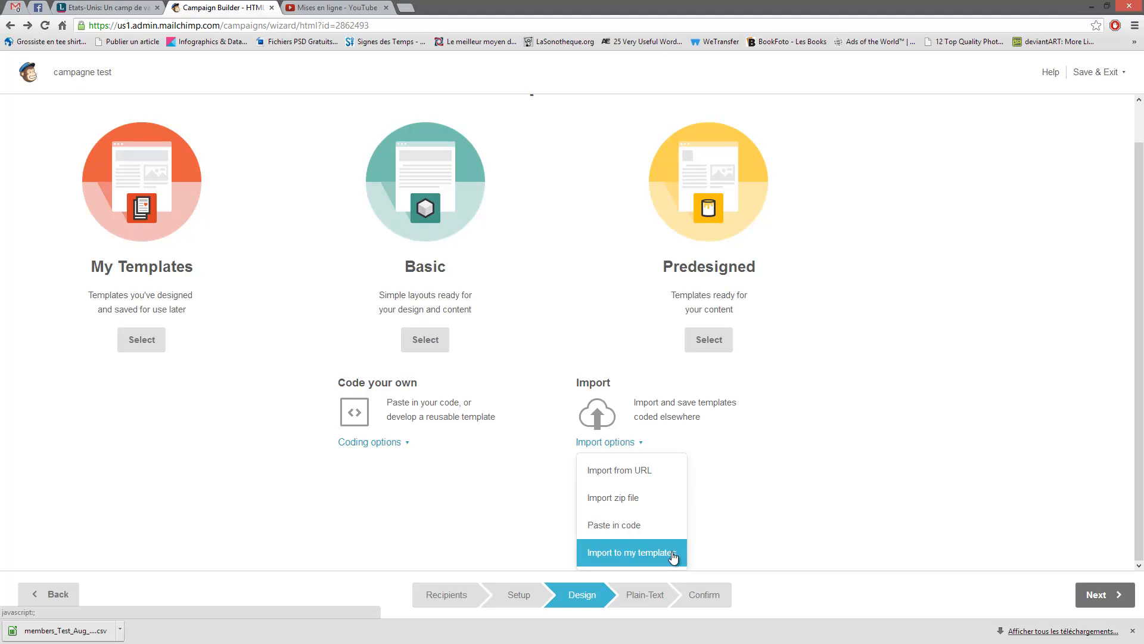
left_click(632, 507)
left_click_drag(514, 12, 631, 45)
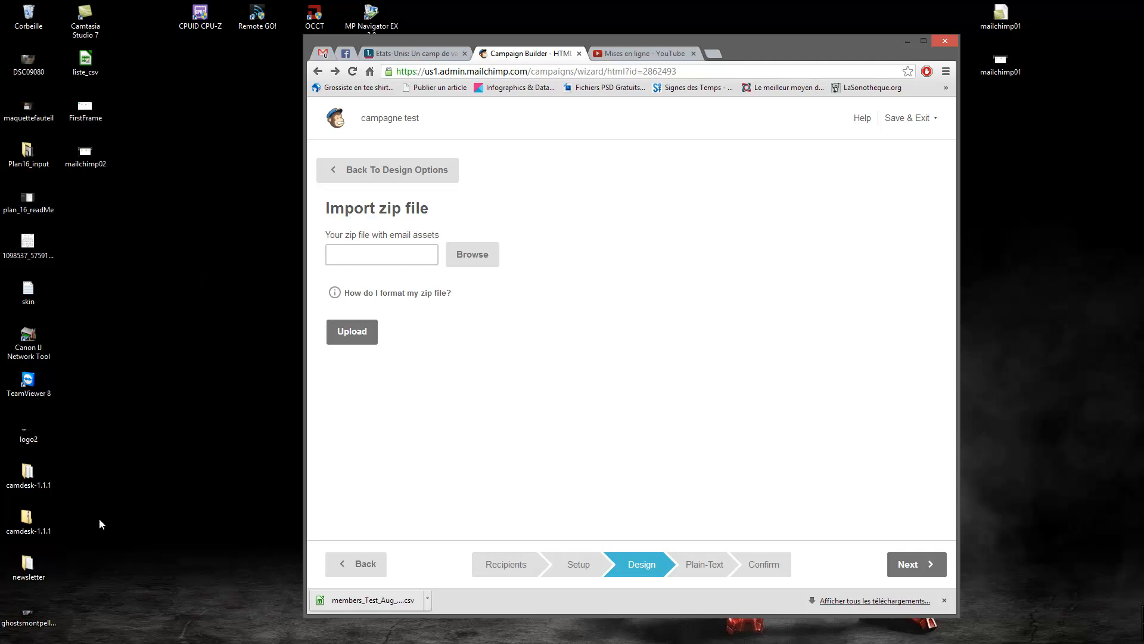
- Pack the newsletter folder's images and voyage file into newsletter.zip with 7-Zip, then maximize the browser
left_click(28, 571)
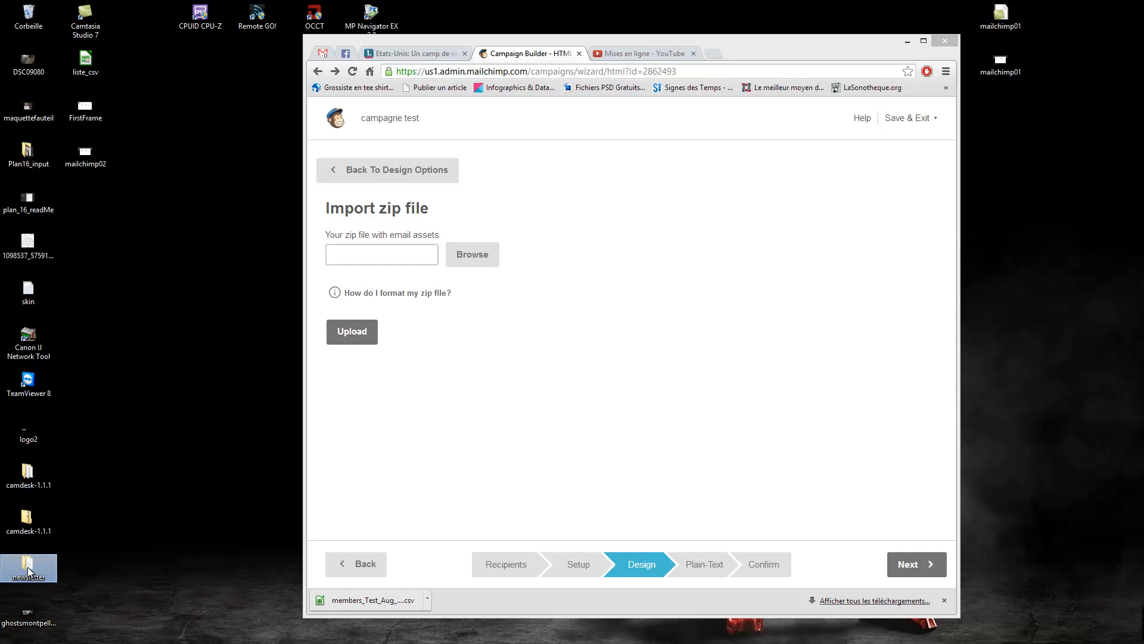
double_click(28, 571)
left_click_drag(663, 249, 630, 194)
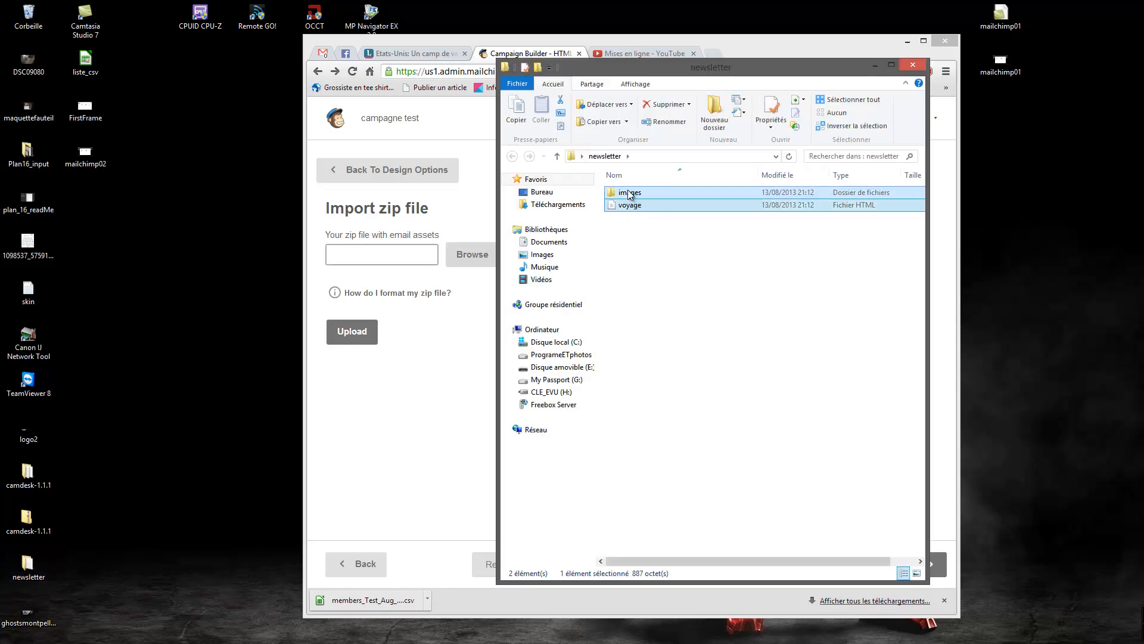
right_click(630, 194)
mouse_move(684, 229)
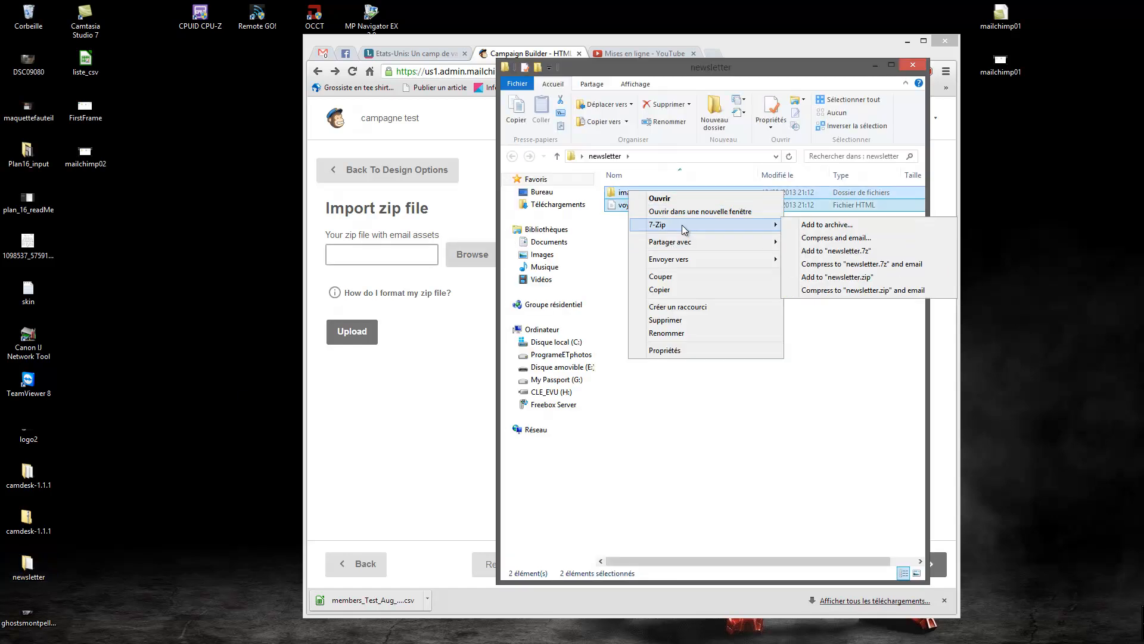
left_click(838, 225)
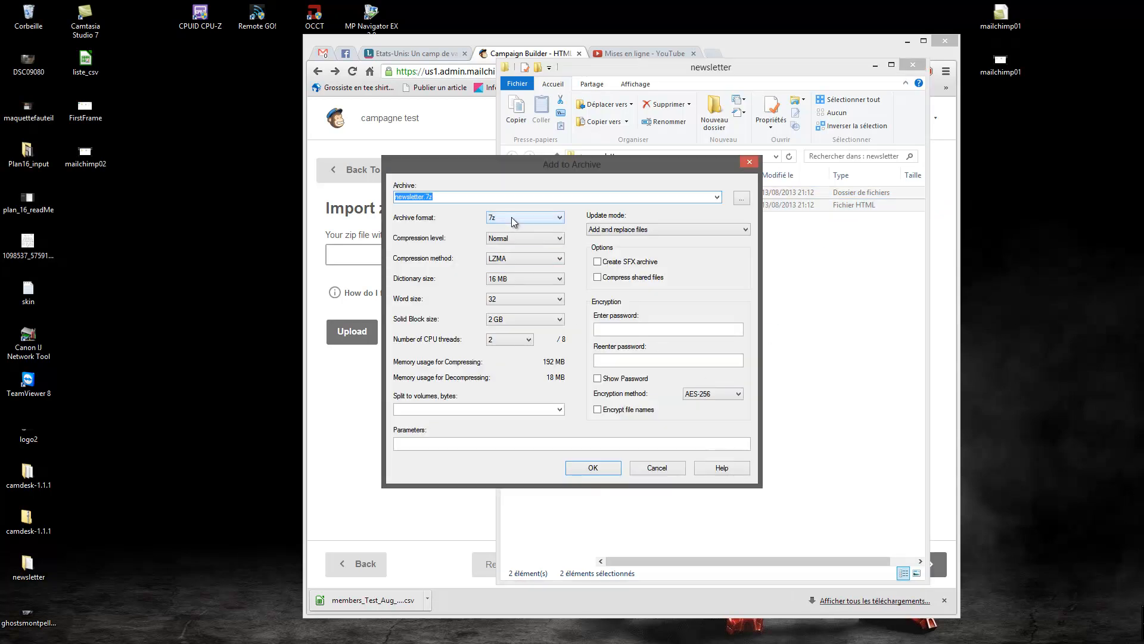
left_click(512, 217)
left_click(498, 254)
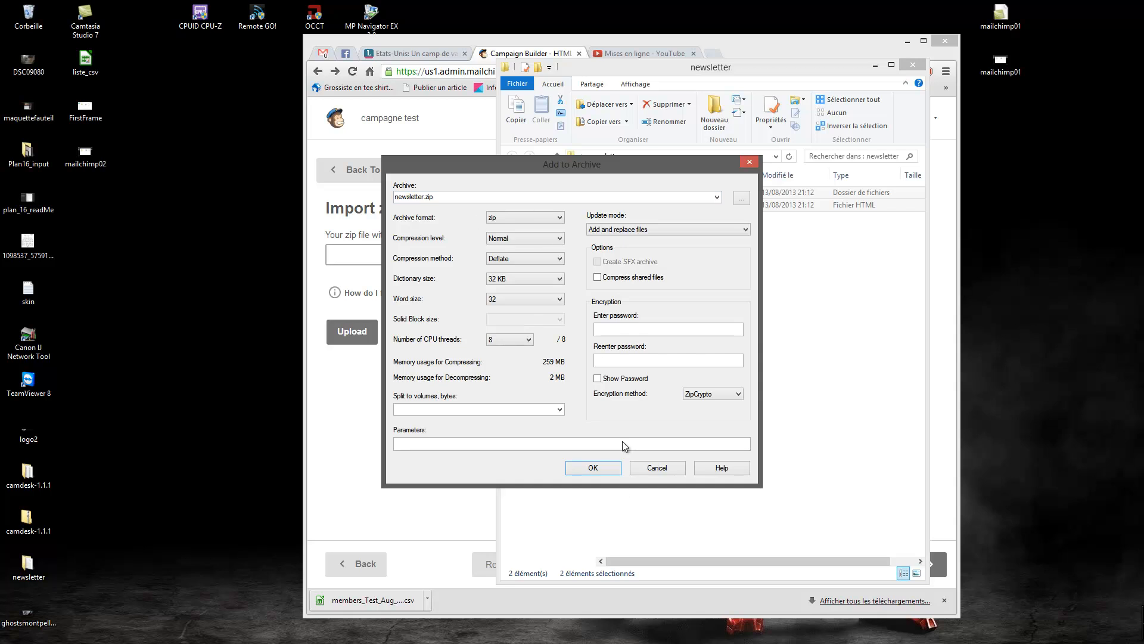
left_click(602, 466)
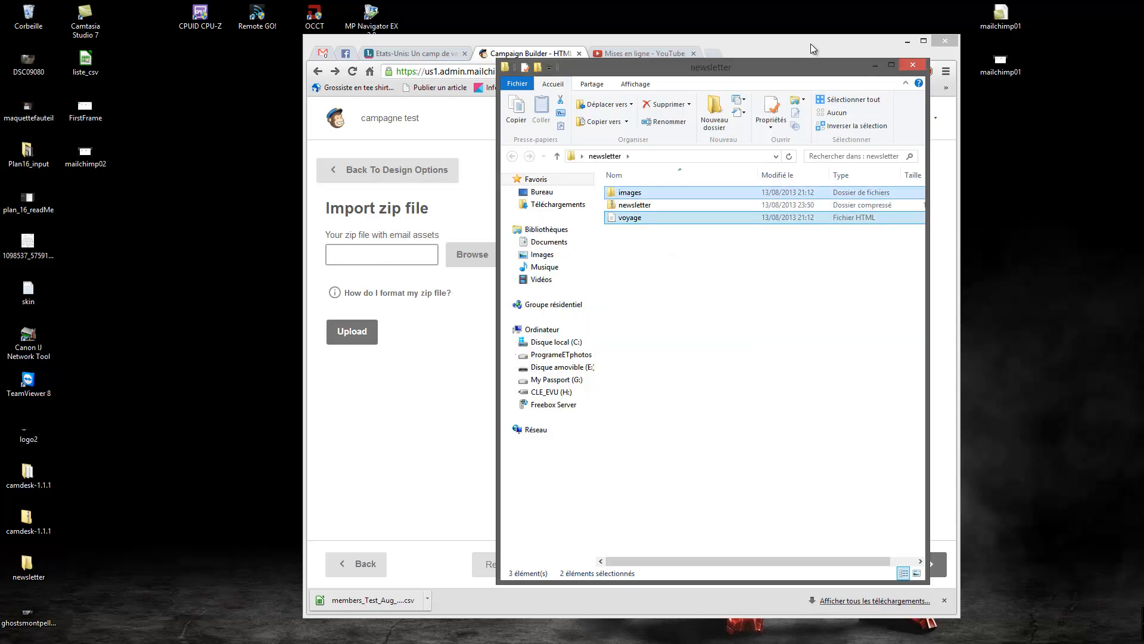
double_click(810, 44)
- Upload newsletter.zip from the newsletter folder into the campaign
left_click(151, 216)
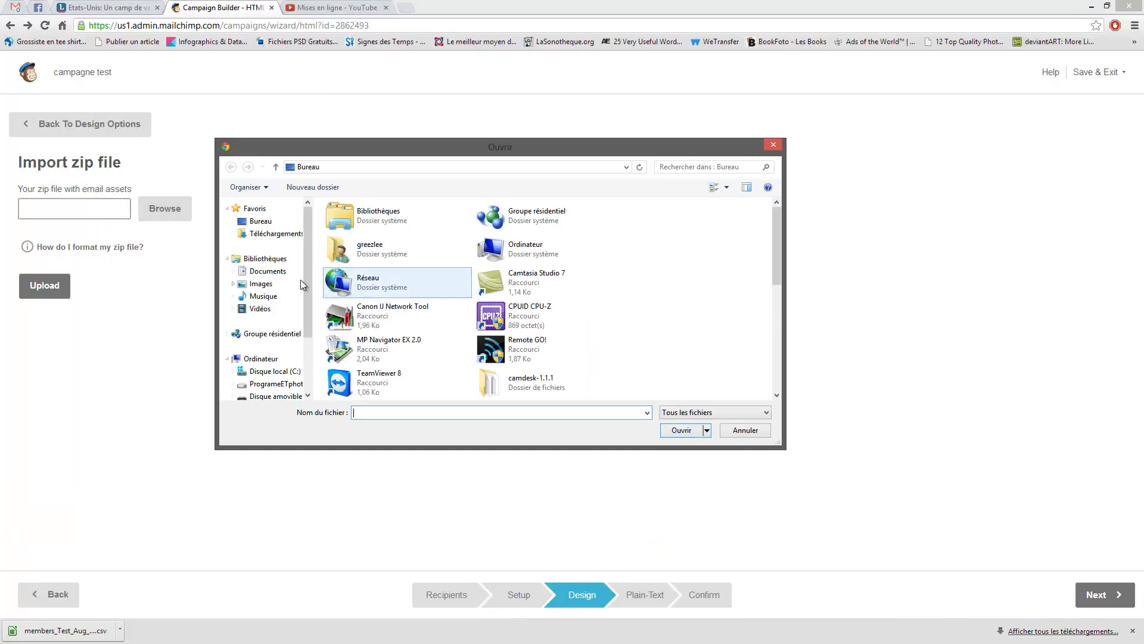
left_click(620, 325)
scroll(602, 333, "down", 10)
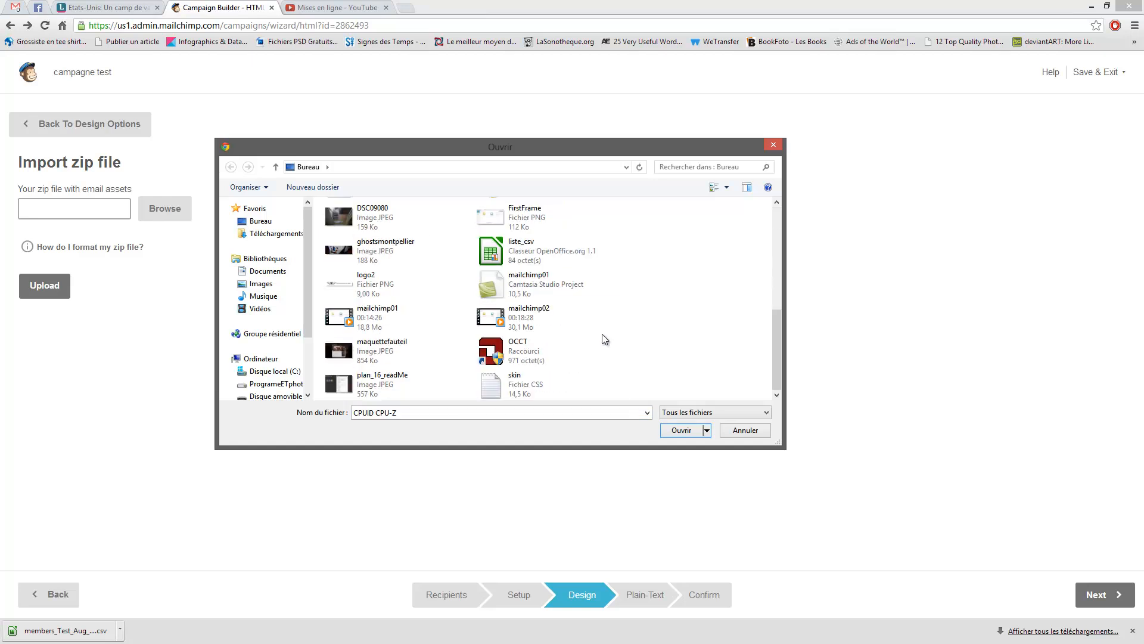
scroll(576, 360, "up", 5)
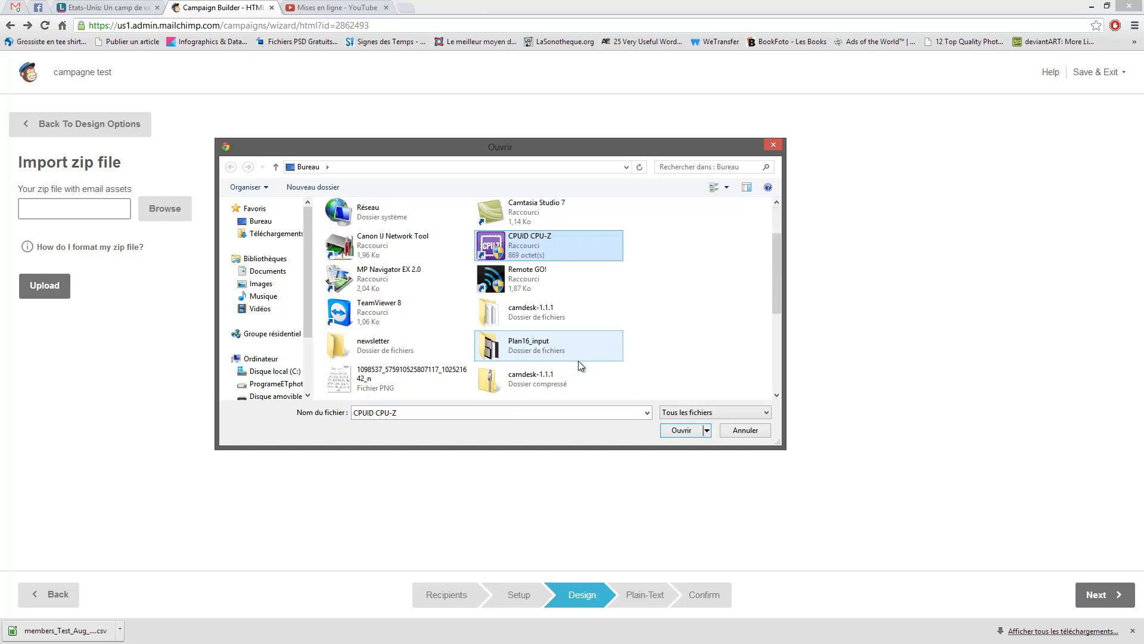
double_click(450, 350)
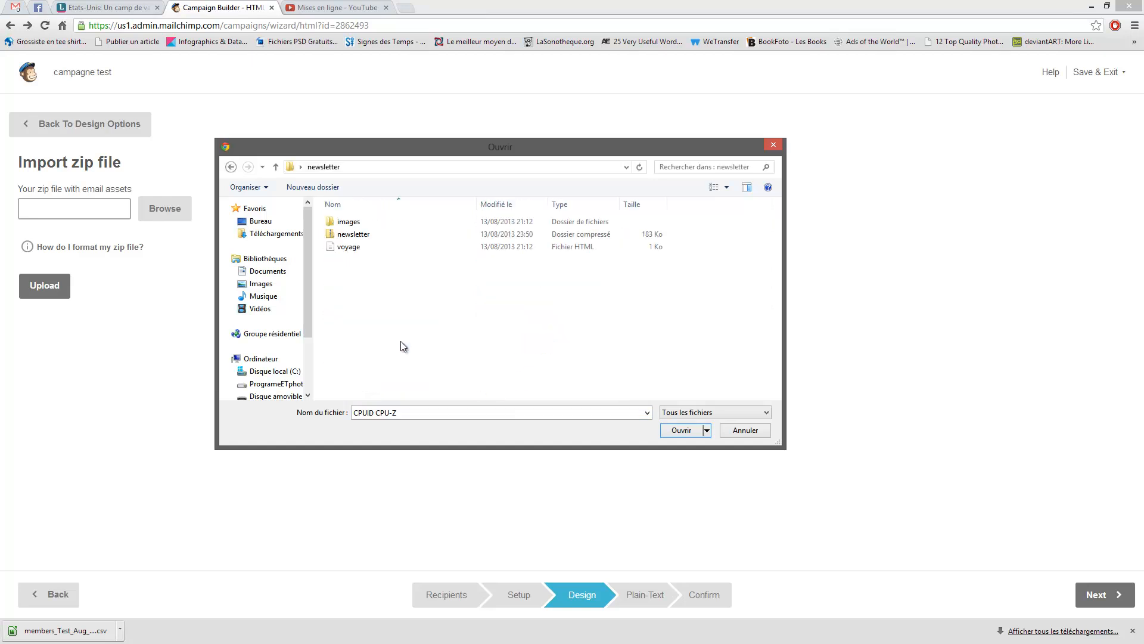
double_click(360, 239)
left_click(45, 287)
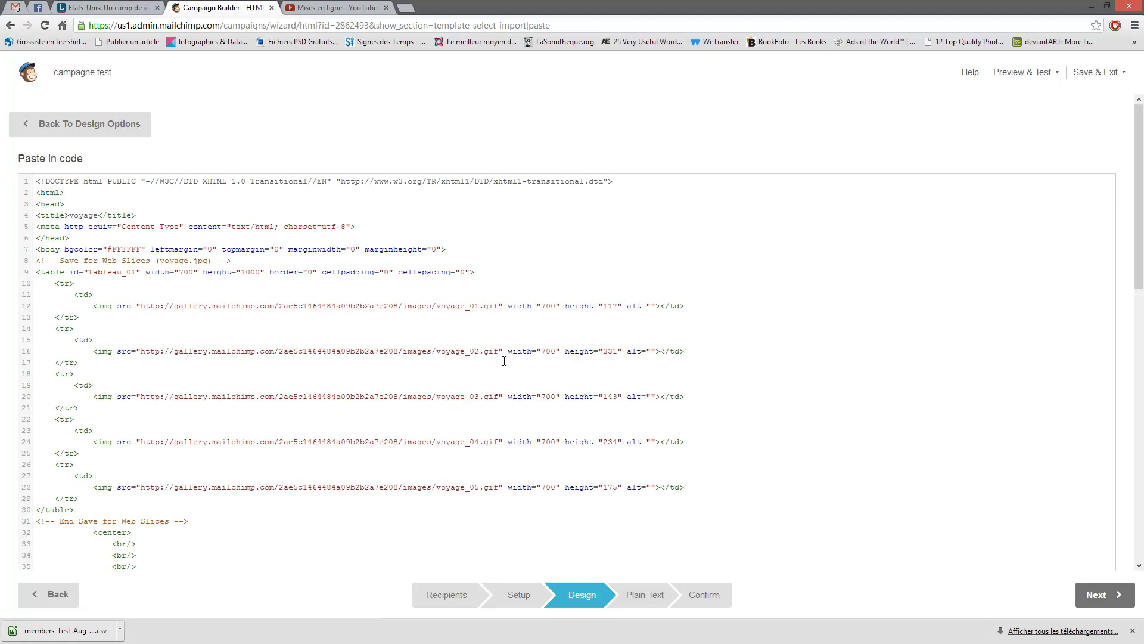
- Inspect the hosted image address on line 12 of the imported code and open Preview & Test
left_click_drag(142, 306, 500, 309)
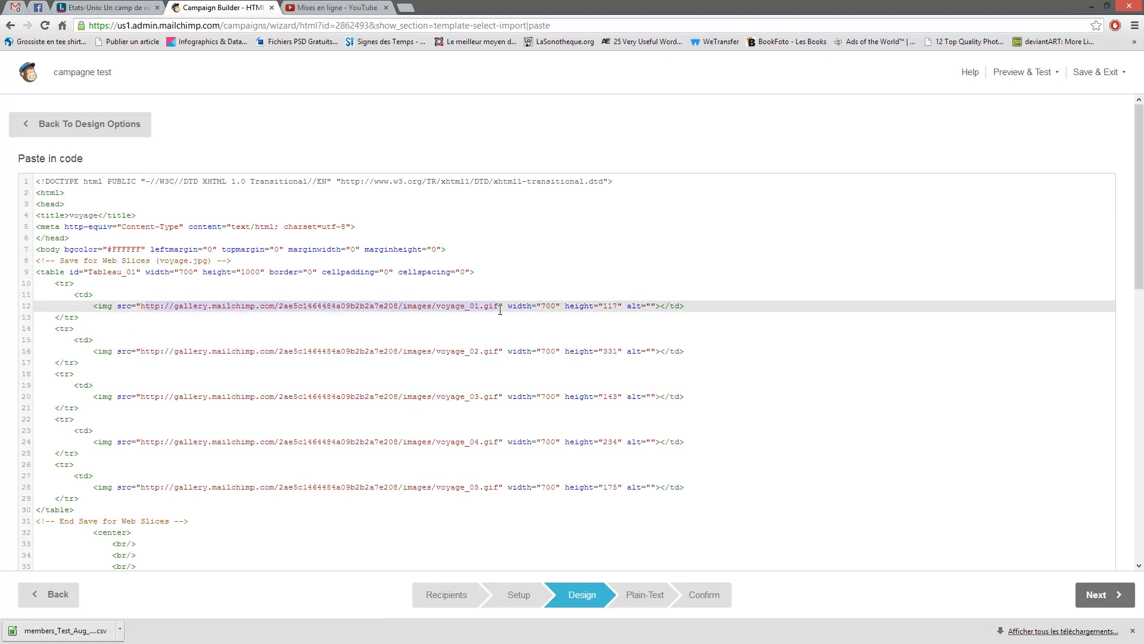
left_click(752, 307)
left_click(1046, 72)
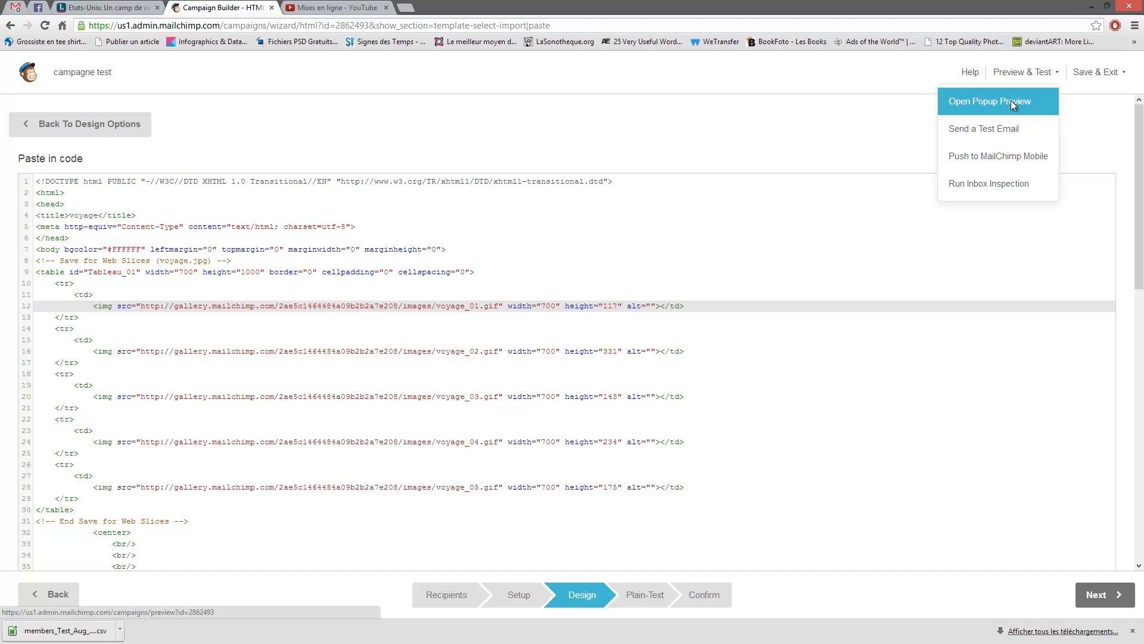
- Preview the voyage newsletter in an enlarged popup, scroll through it, and close it
left_click(1012, 102)
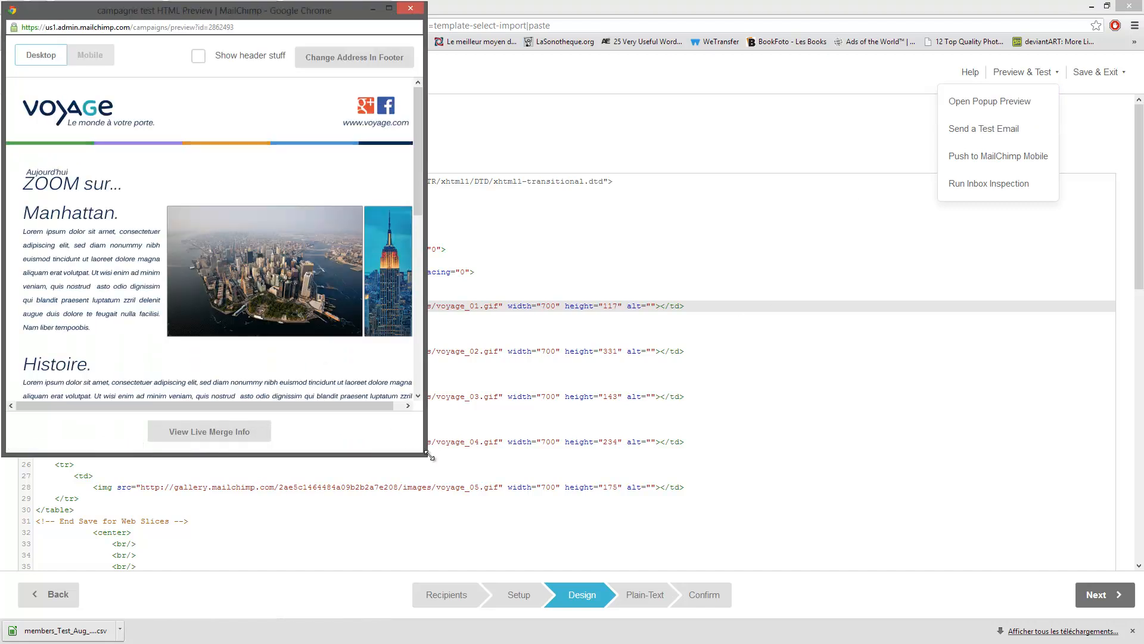
left_click_drag(425, 455, 578, 520)
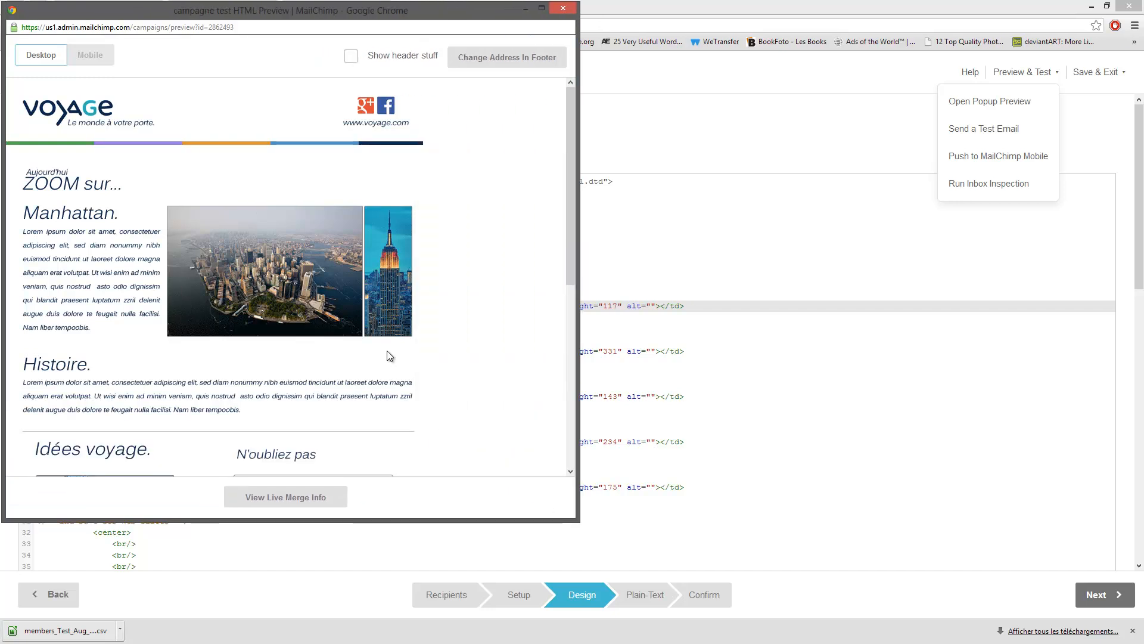
scroll(387, 334, "down", 6)
scroll(393, 286, "down", 6)
scroll(226, 274, "up", 6)
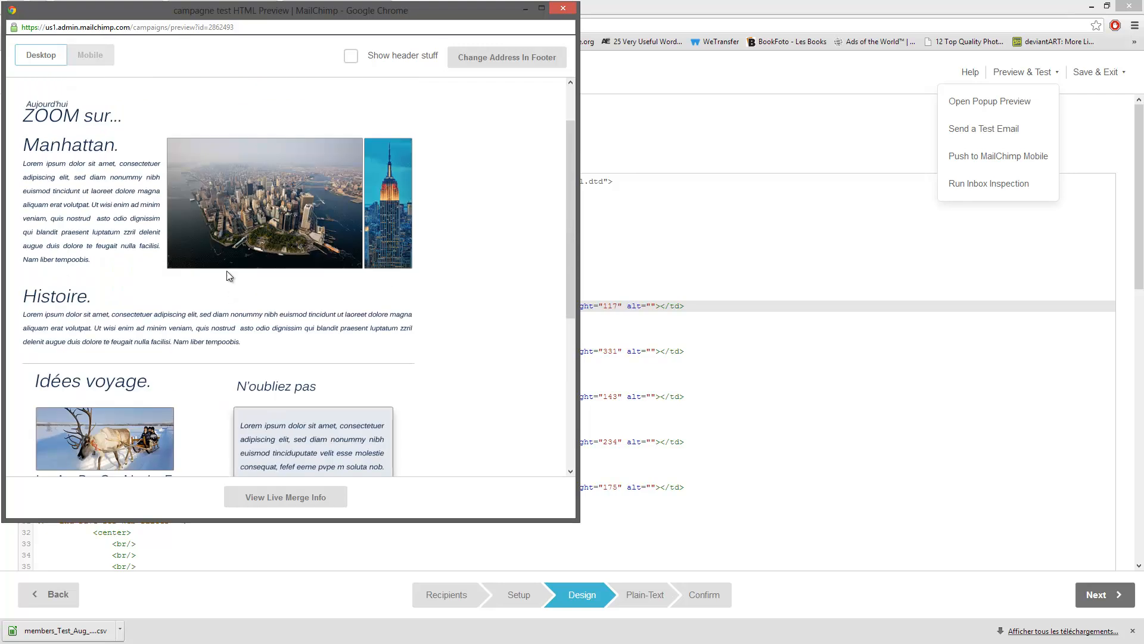
scroll(203, 169, "down", 6)
scroll(249, 189, "up", 6)
left_click(562, 12)
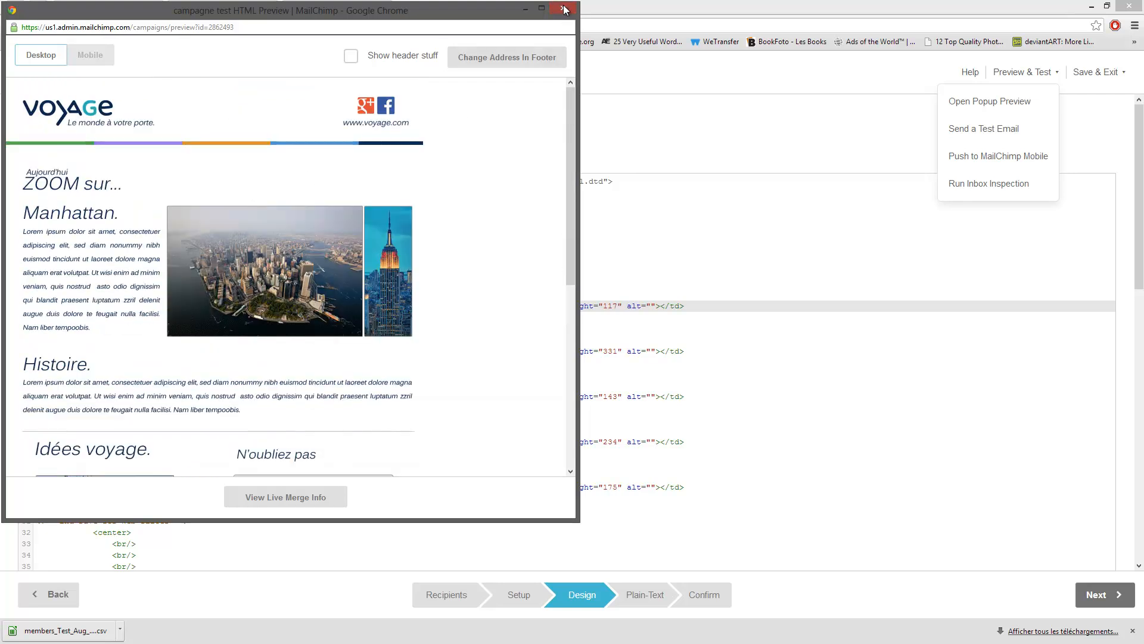
- Turn on the Automatic CSS-inliner, check the unsubscribe and badge merge tags, and continue to Plain-Text
left_click(476, 369)
scroll(476, 358, "down", 10)
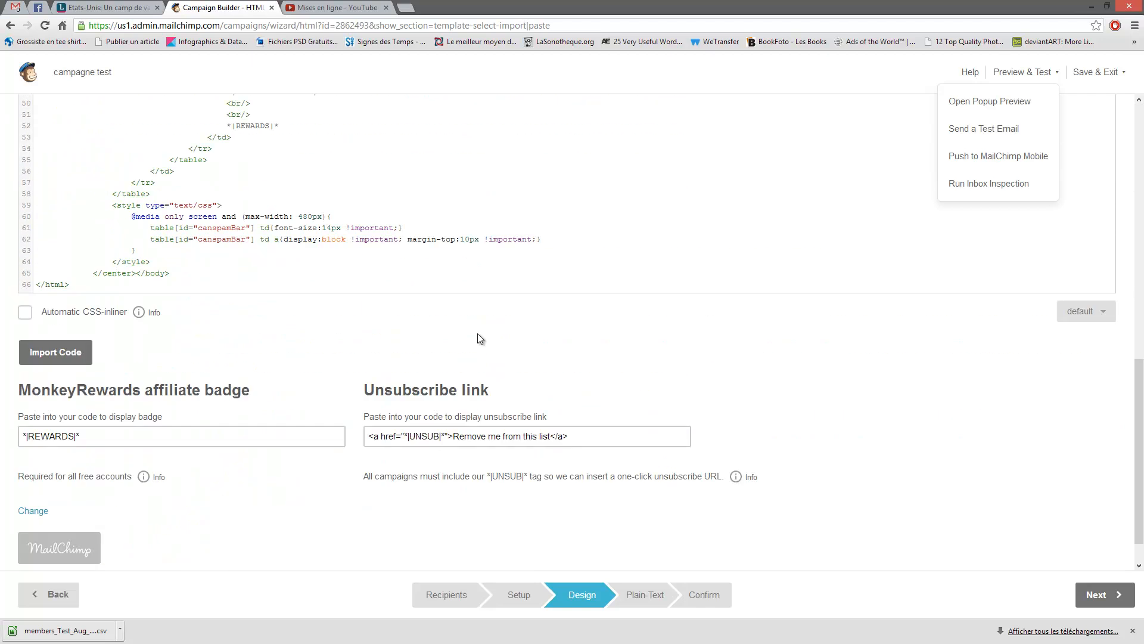
left_click(60, 313)
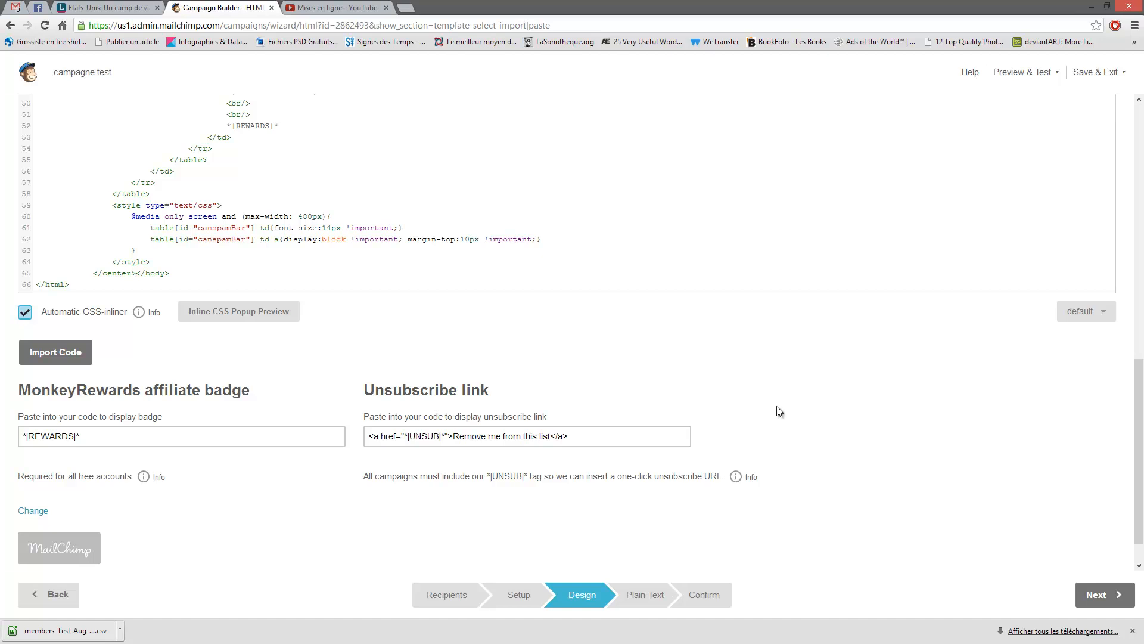
left_click(498, 434)
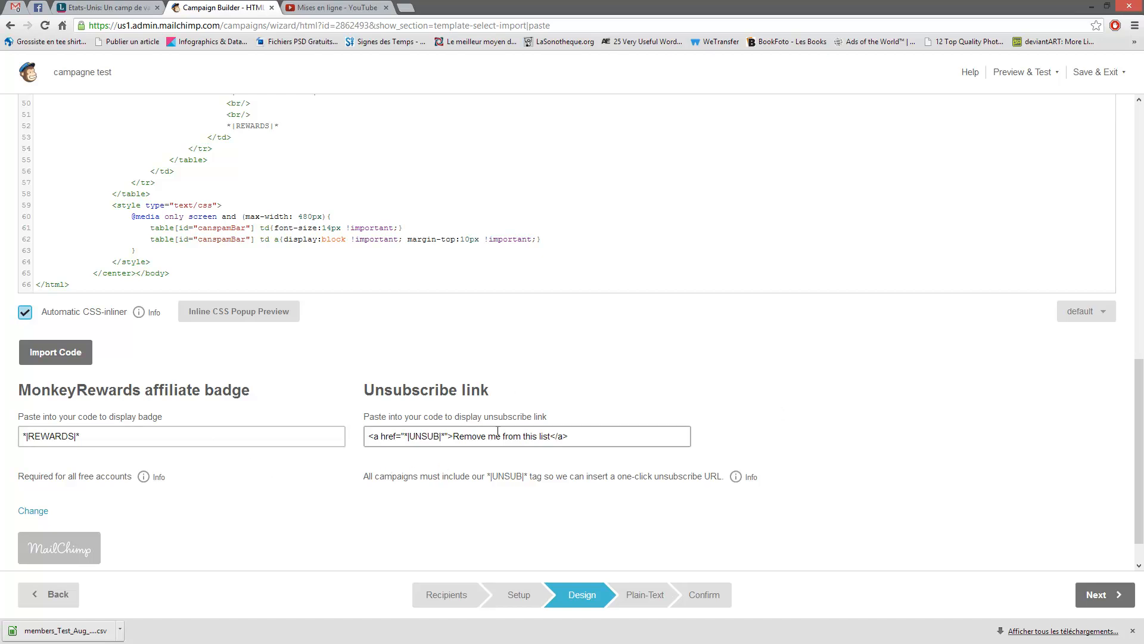
left_click(630, 441)
left_click(250, 439)
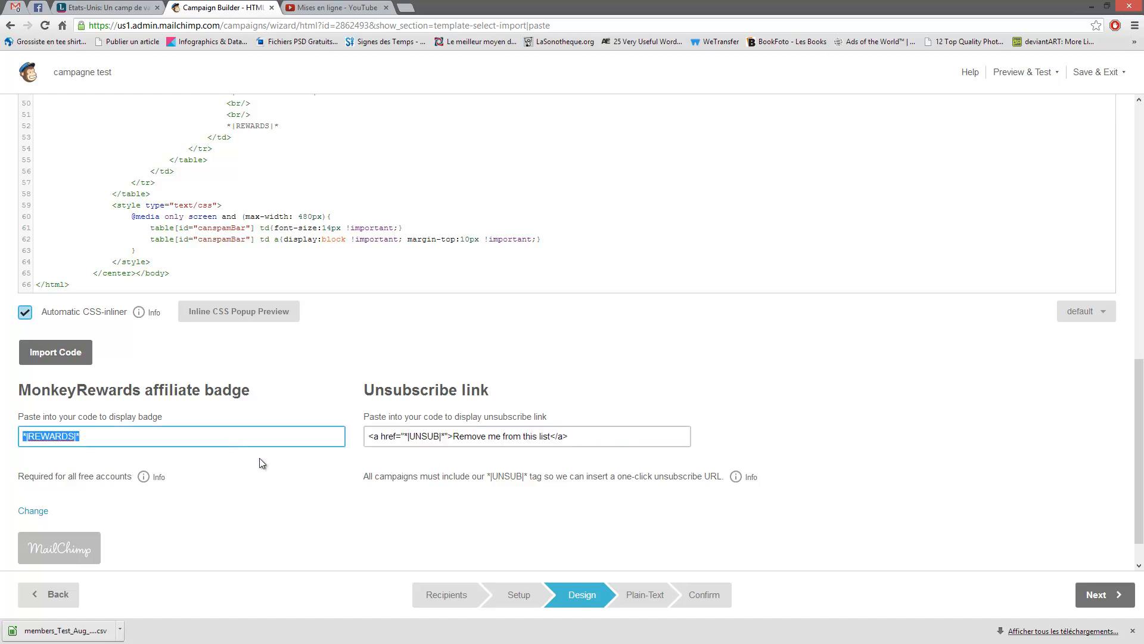
left_click(930, 420)
scroll(897, 398, "down", 1)
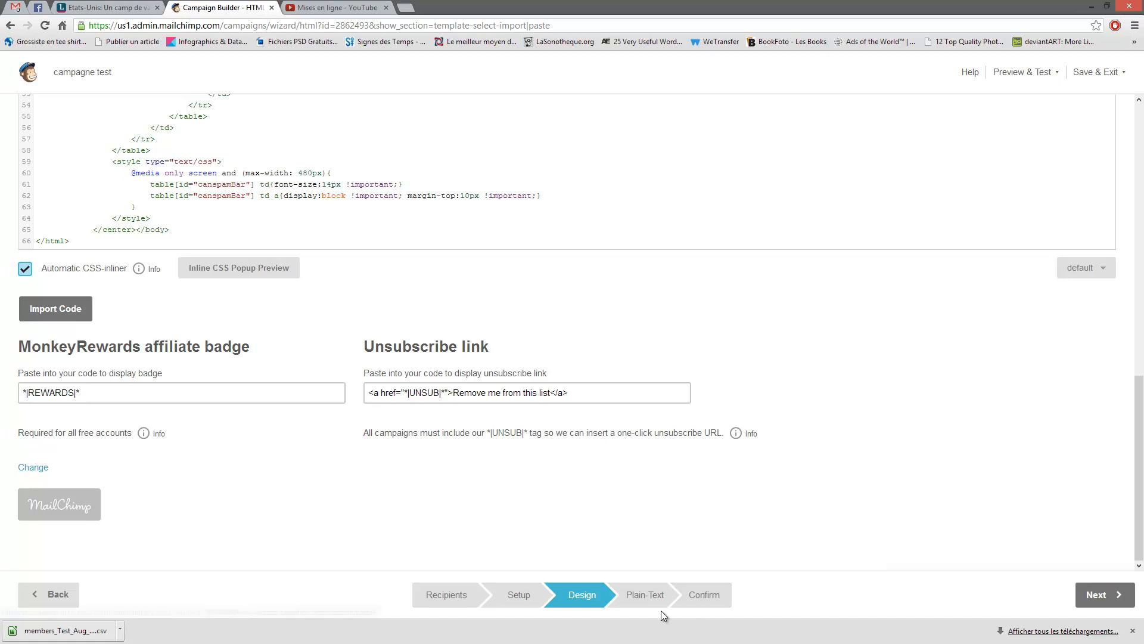
left_click(647, 596)
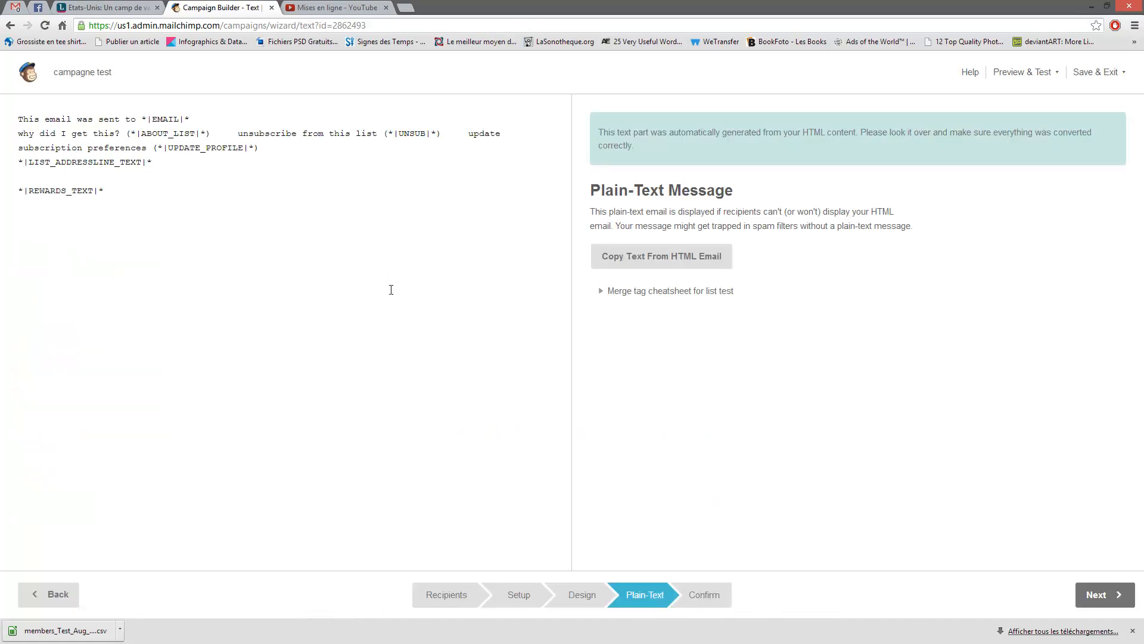
- Inspect the plain-text version's footer merge tags, then go on to the Confirm step
left_click_drag(281, 270, 17, 107)
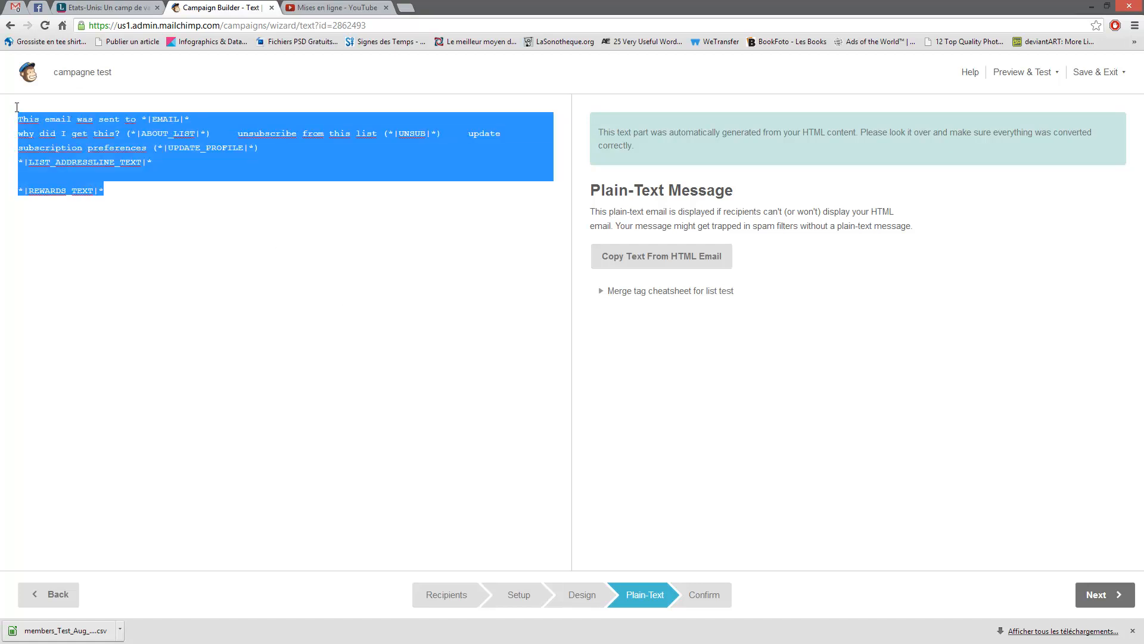
left_click(176, 196)
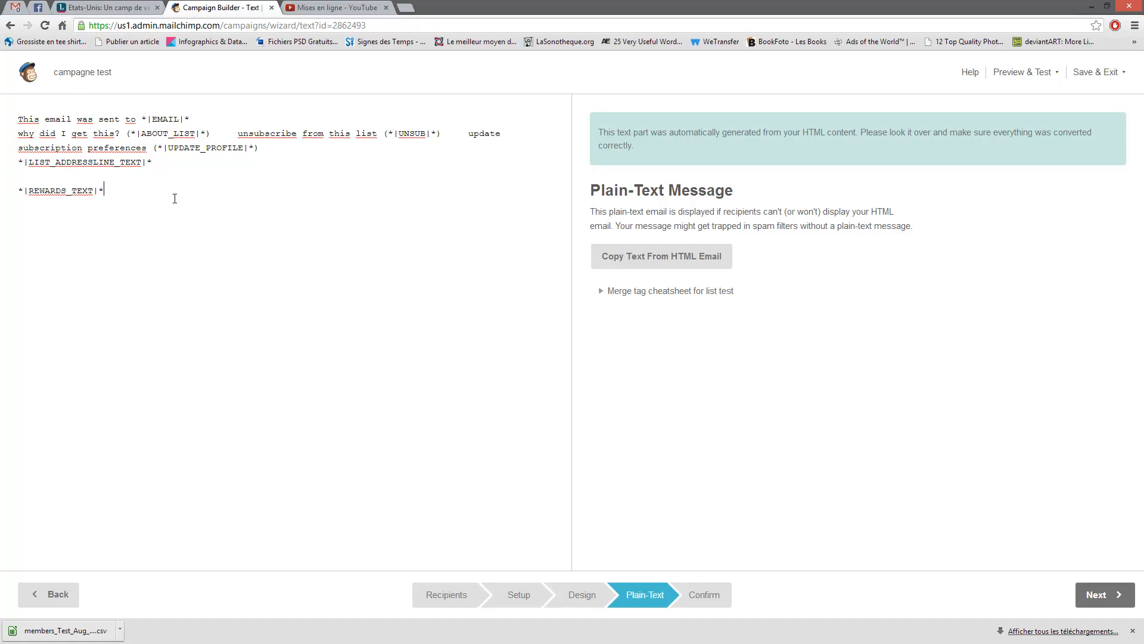
left_click_drag(146, 196, 1, 109)
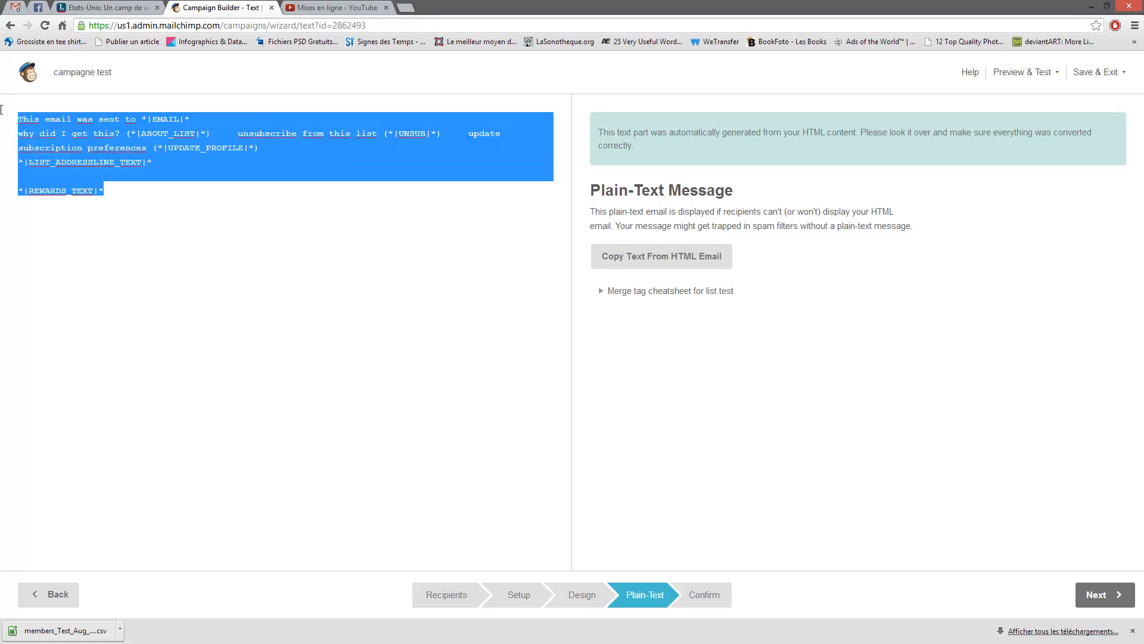
left_click(158, 195)
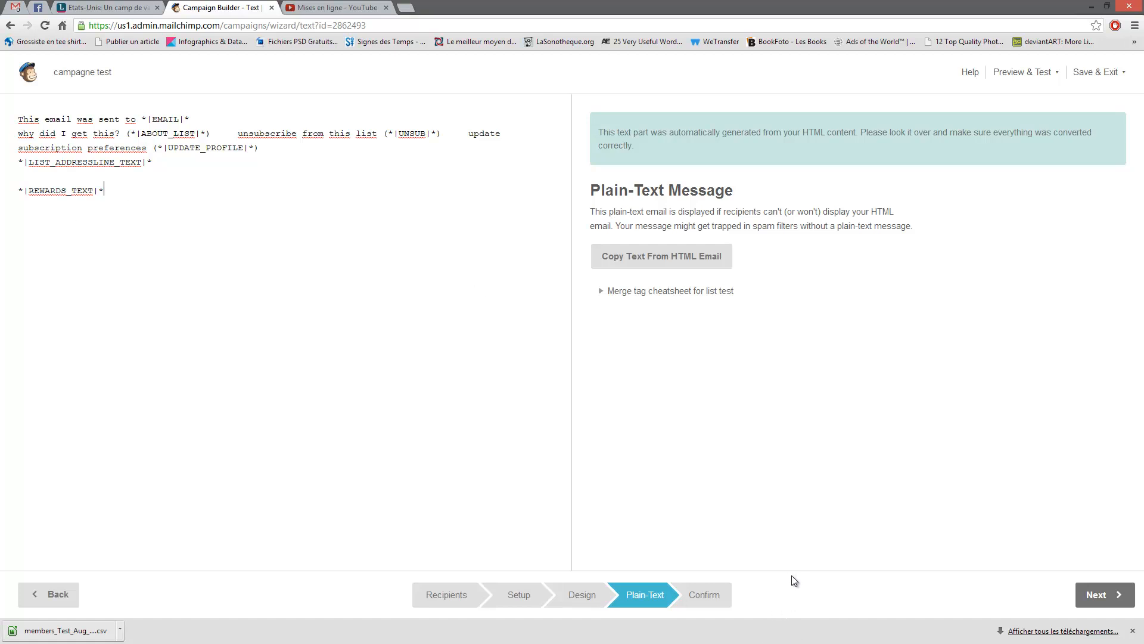
left_click(712, 596)
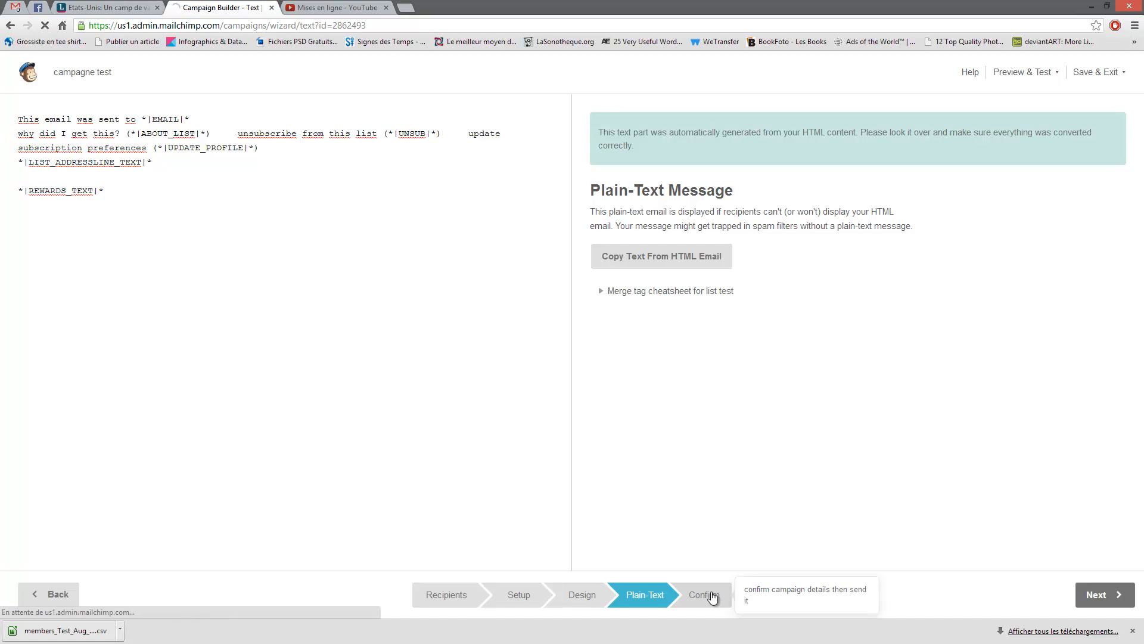
- Scroll through the 'You're all set to send!' checklist and glance at the Preview & Test menu
scroll(506, 324, "down", 3)
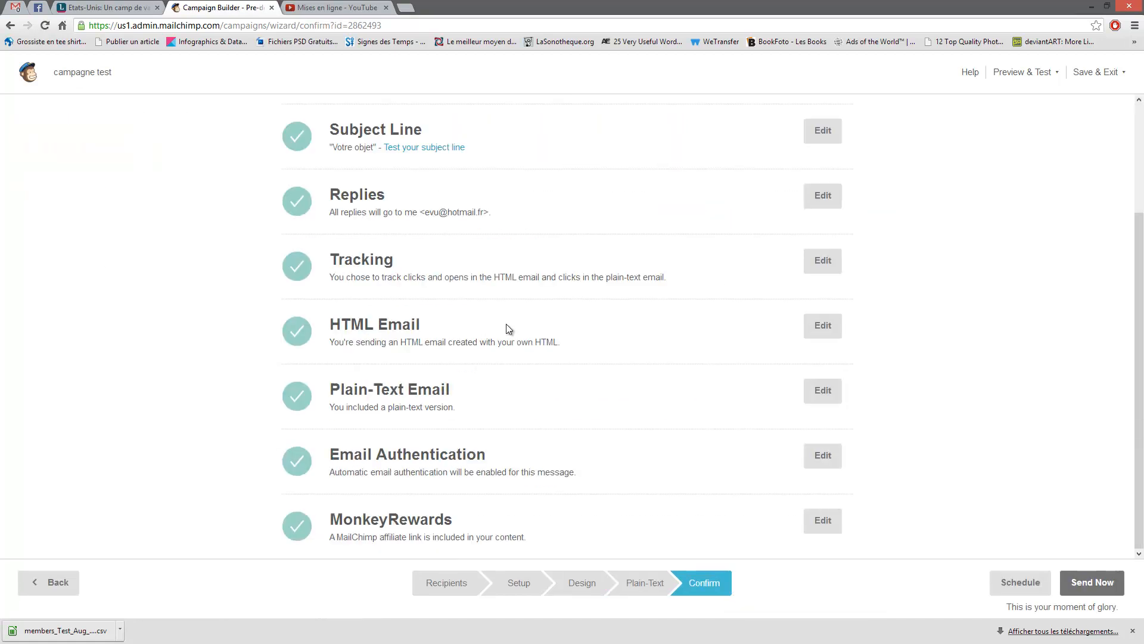
scroll(527, 366, "up", 3)
scroll(531, 363, "down", 3)
scroll(532, 363, "up", 3)
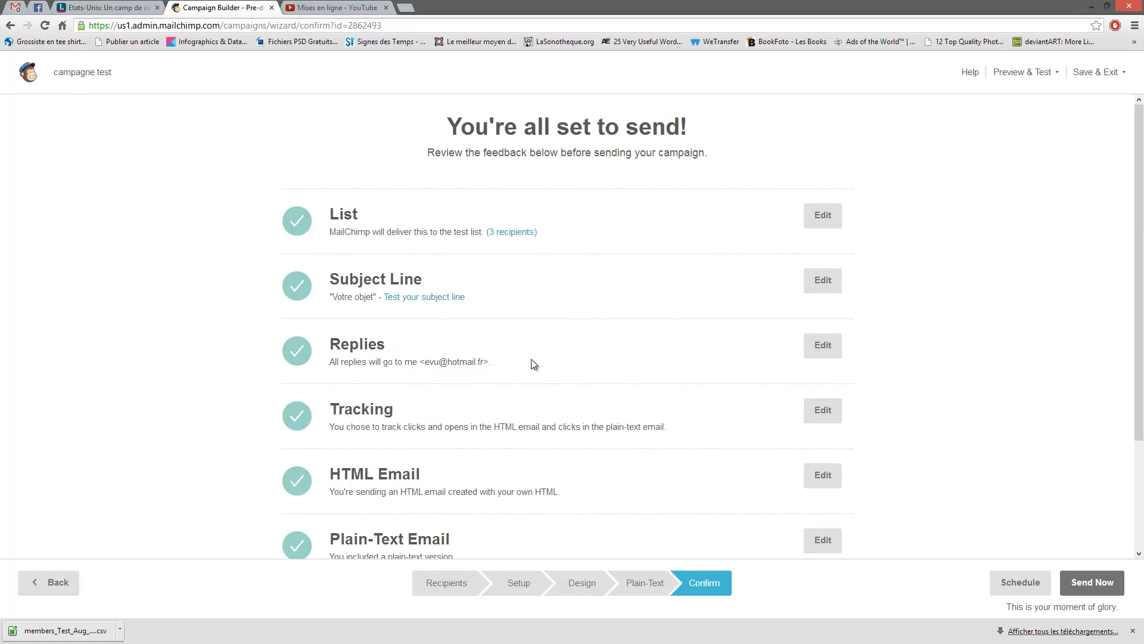
left_click(1021, 72)
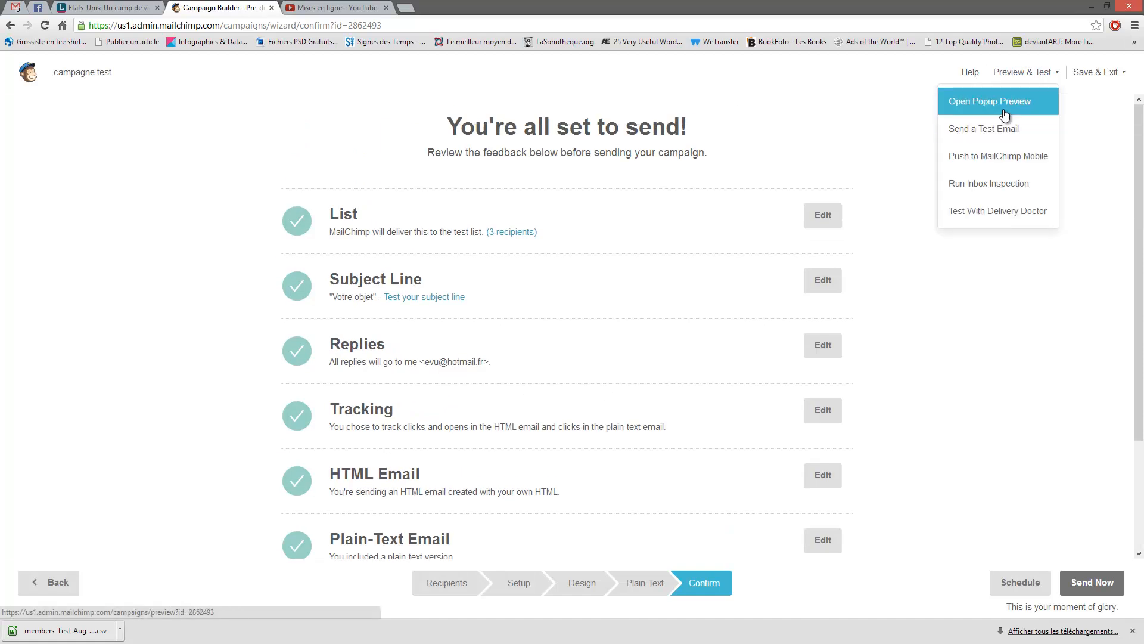
left_click(152, 163)
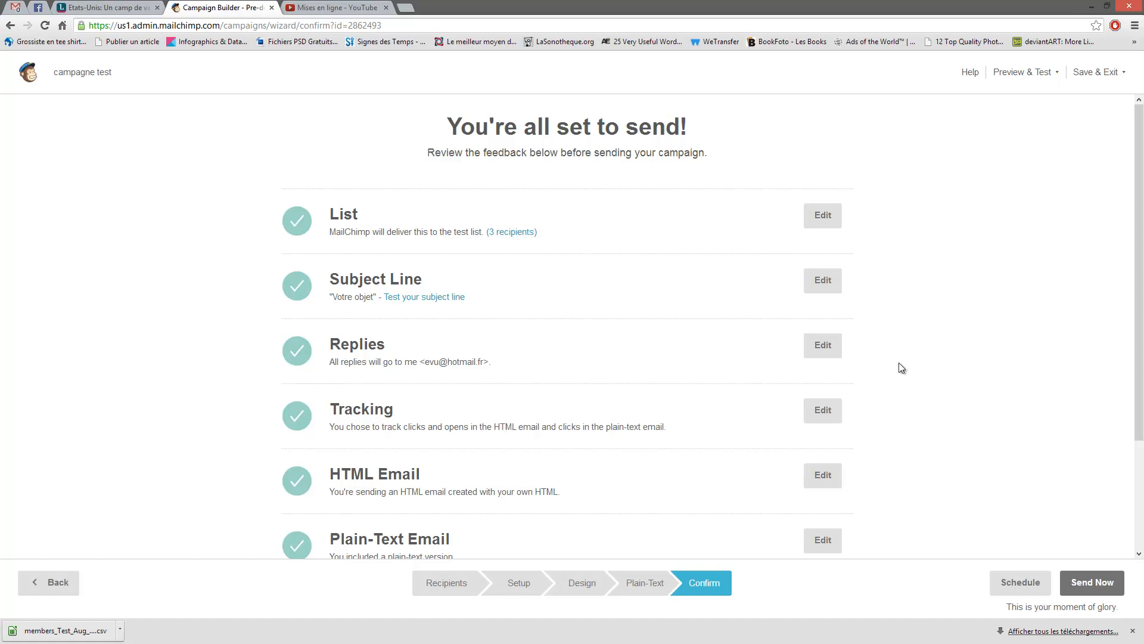
- Reopen the HTML email's imported code and return to the Design step's template options
left_click(821, 477)
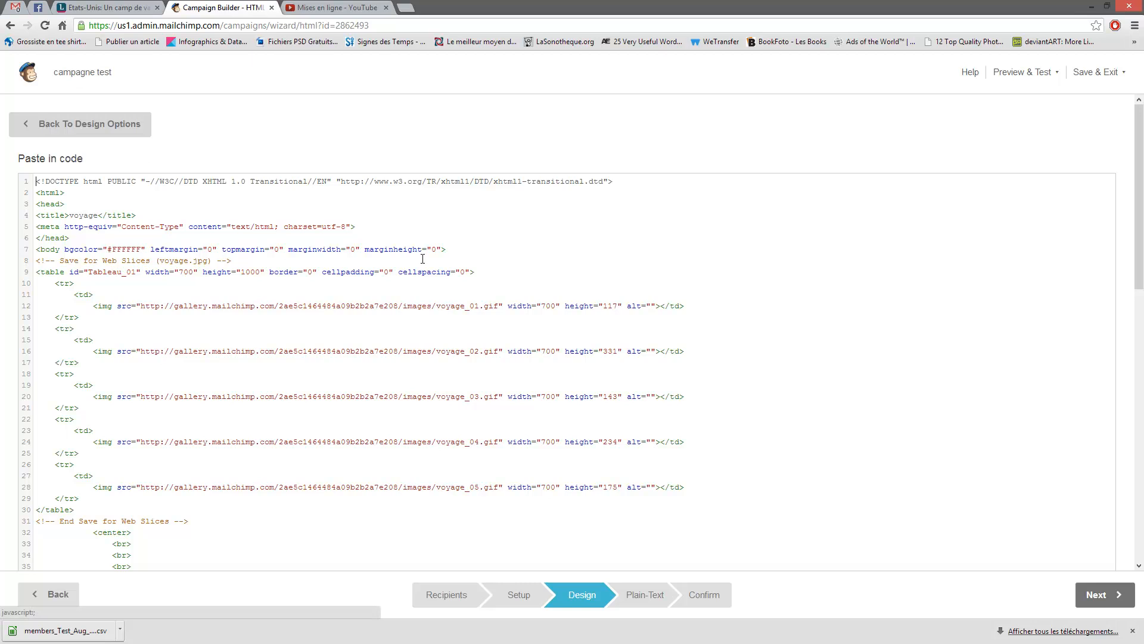
scroll(690, 399, "down", 10)
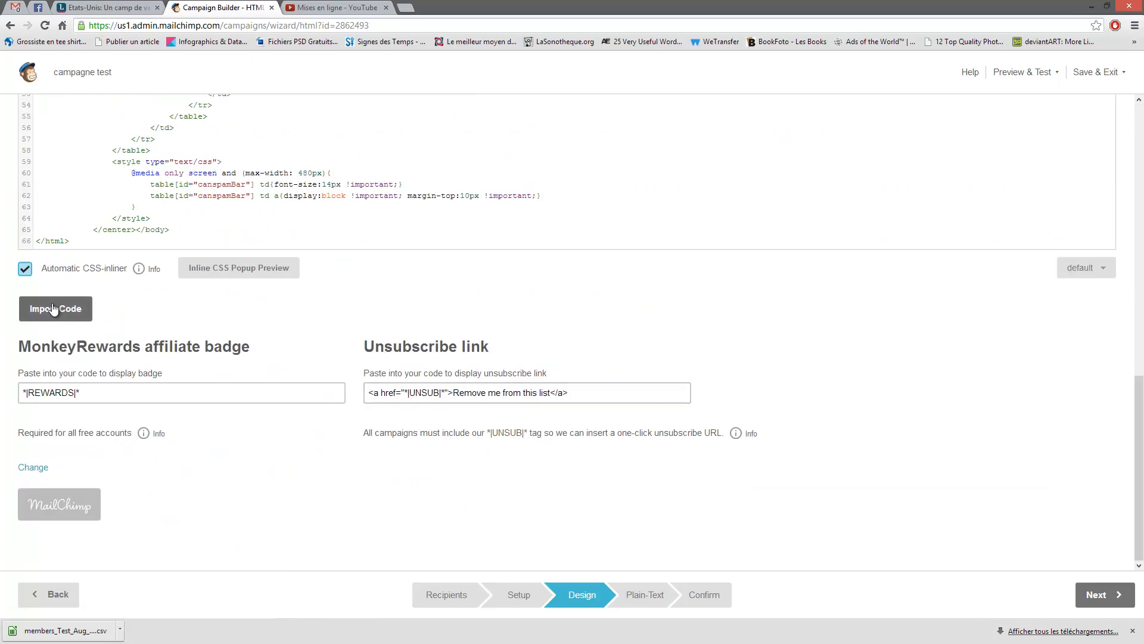
left_click(59, 313)
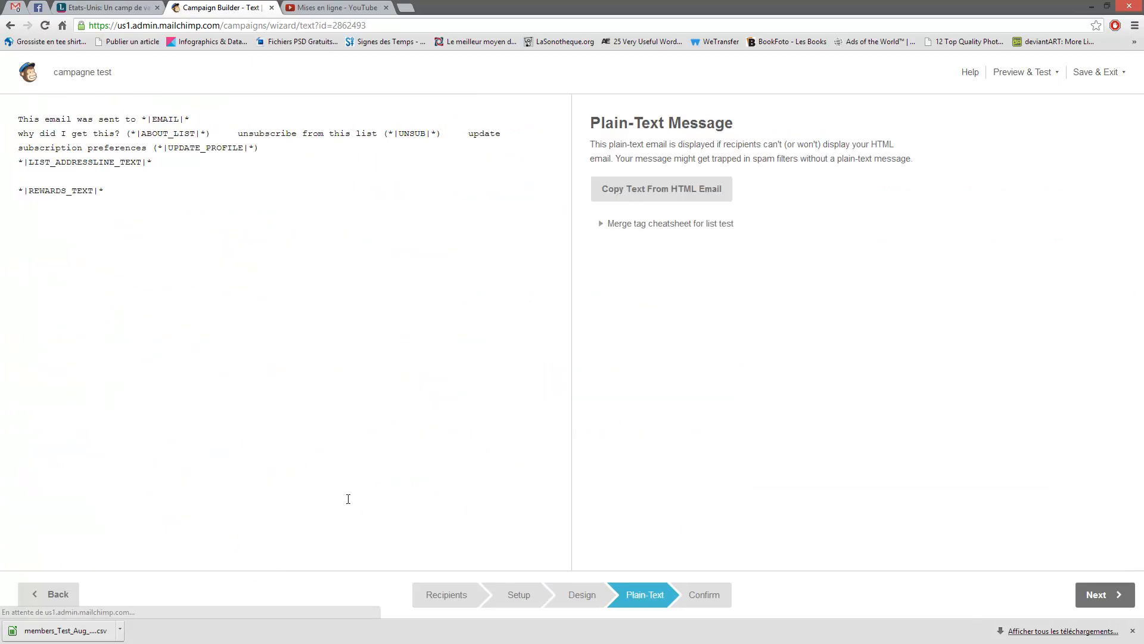
left_click(583, 597)
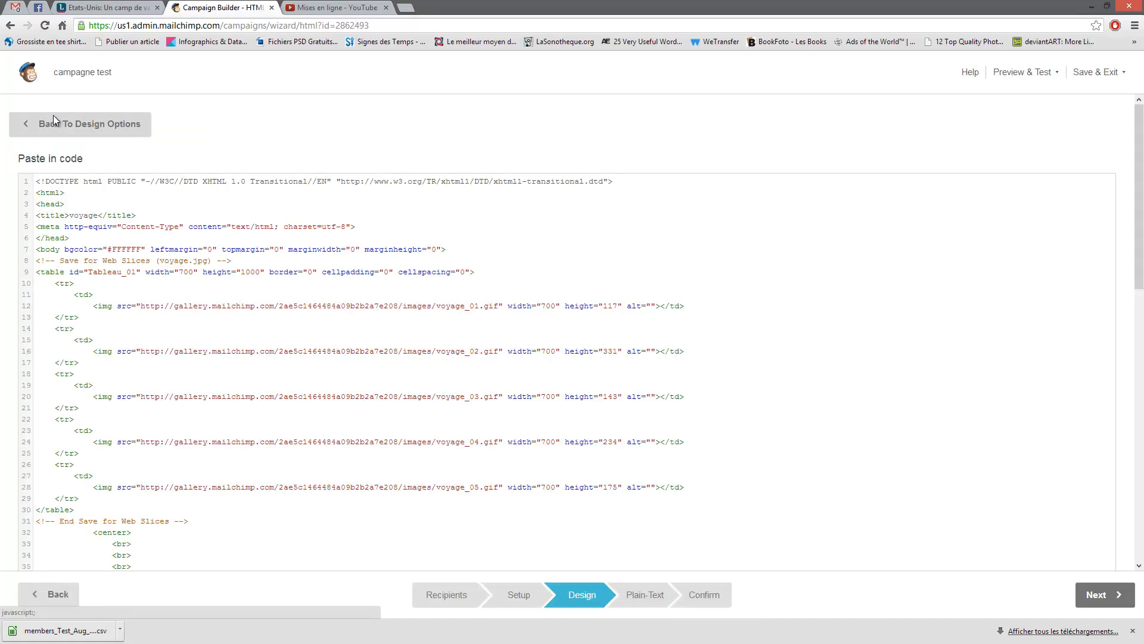
left_click(53, 120)
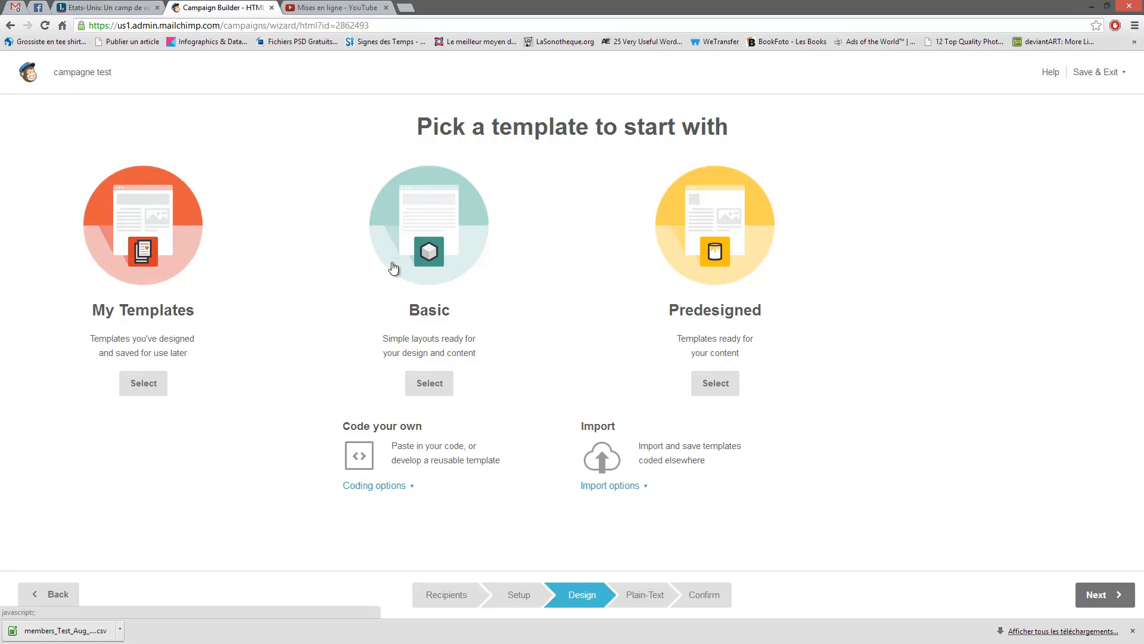
- Check My Templates, go back to the template options, and choose Import to my templates
left_click(127, 240)
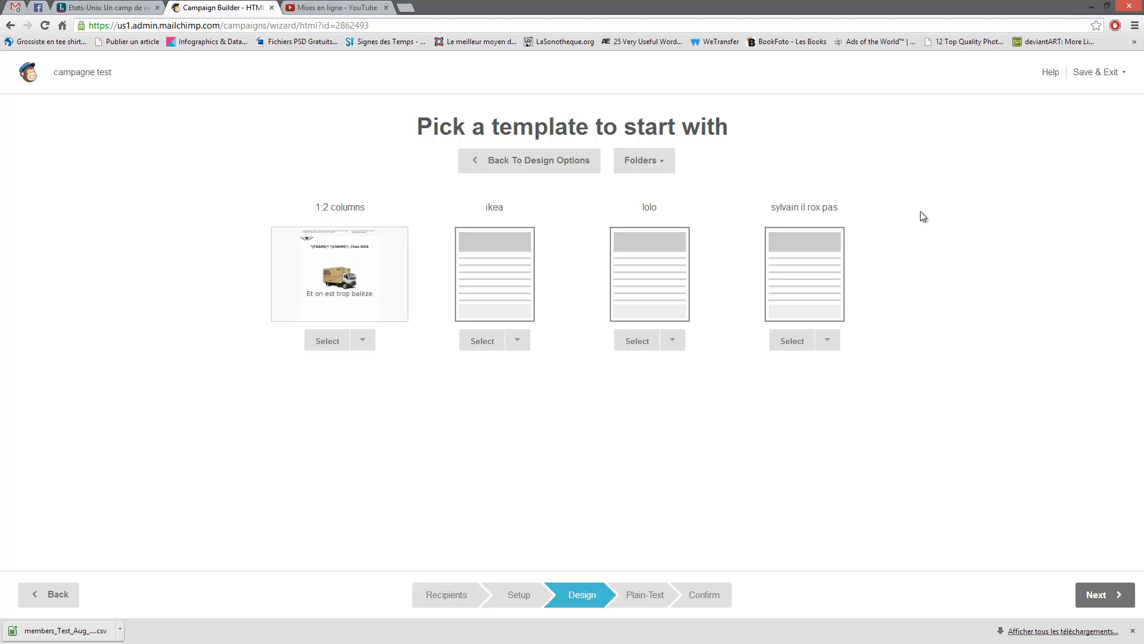
key("alt+Left")
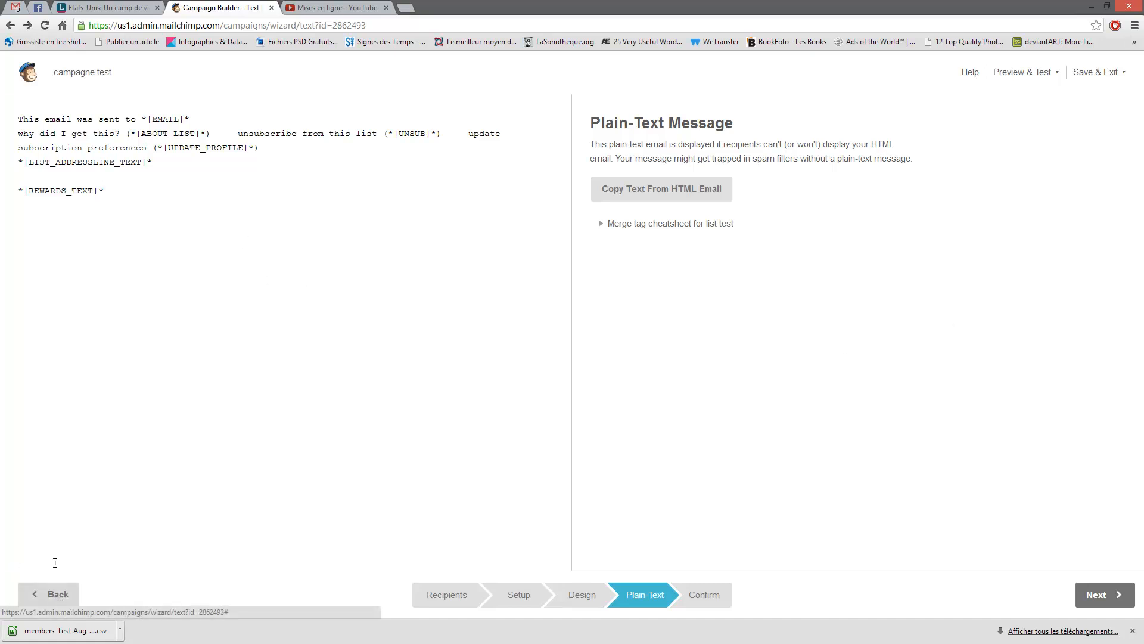
left_click(51, 596)
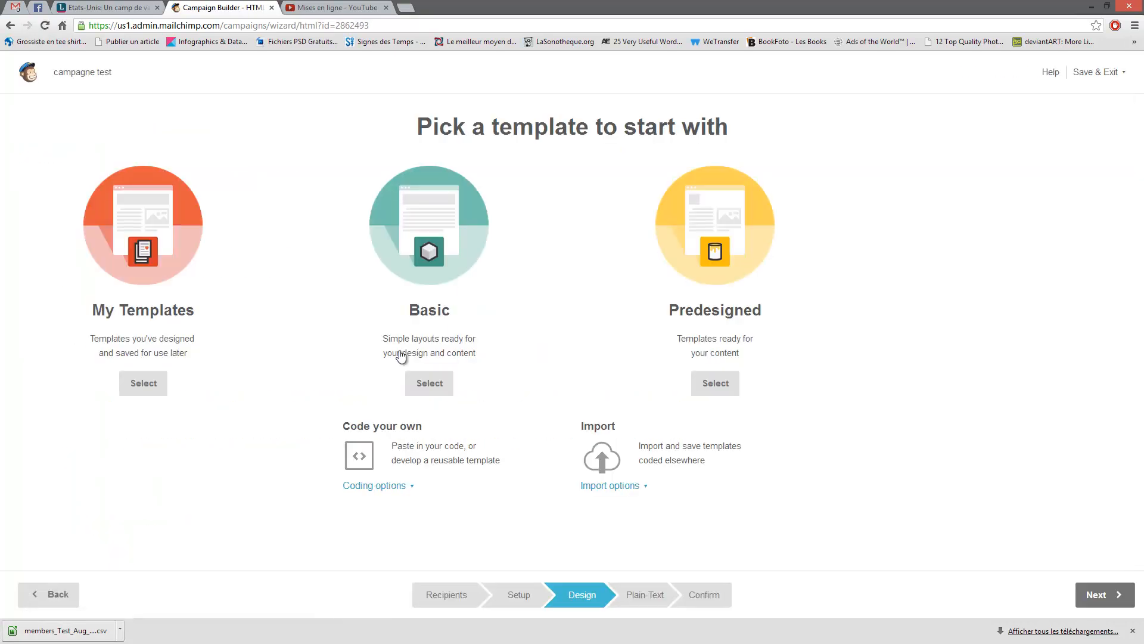
left_click(396, 487)
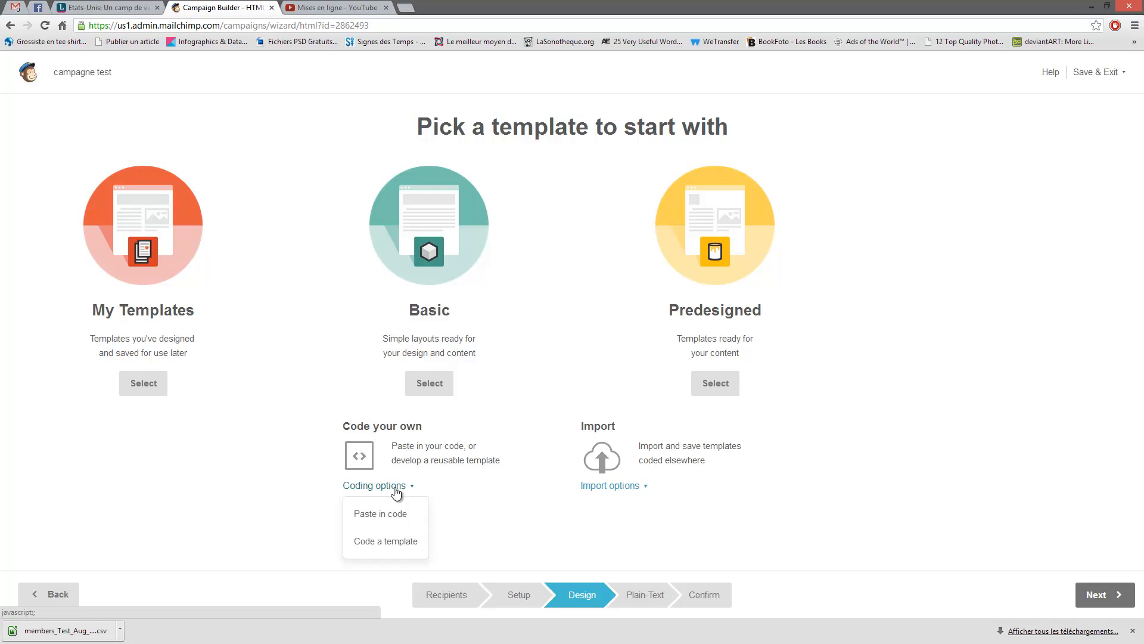
left_click(610, 485)
scroll(753, 485, "down", 1)
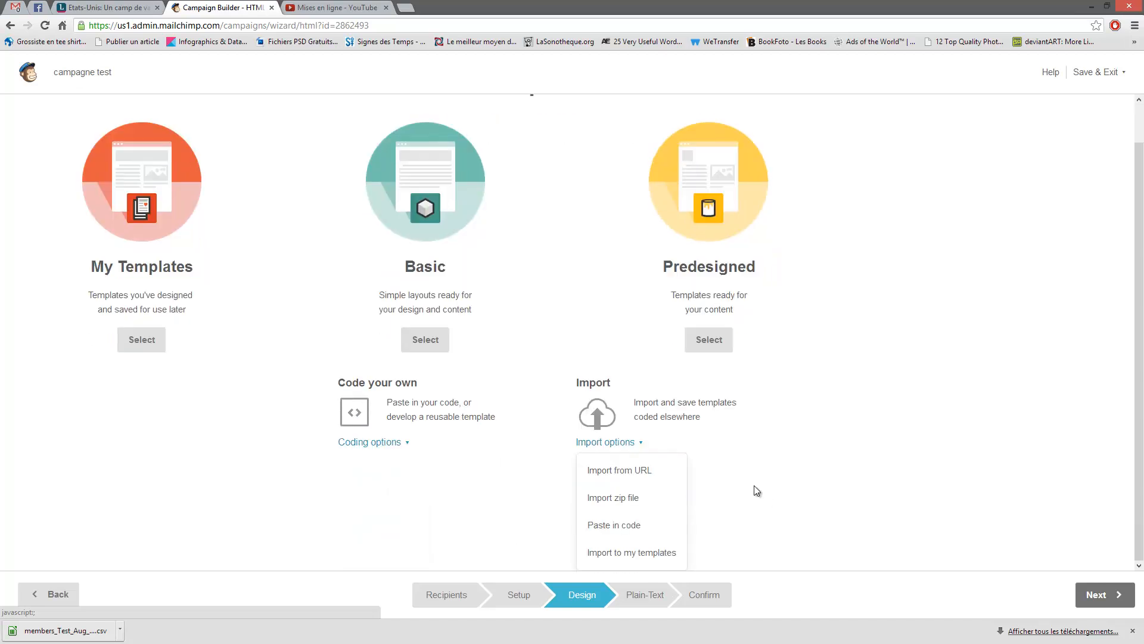
left_click(652, 550)
- Cancel the template file chooser twice without uploading, then go to the Dashboard
left_click(77, 206)
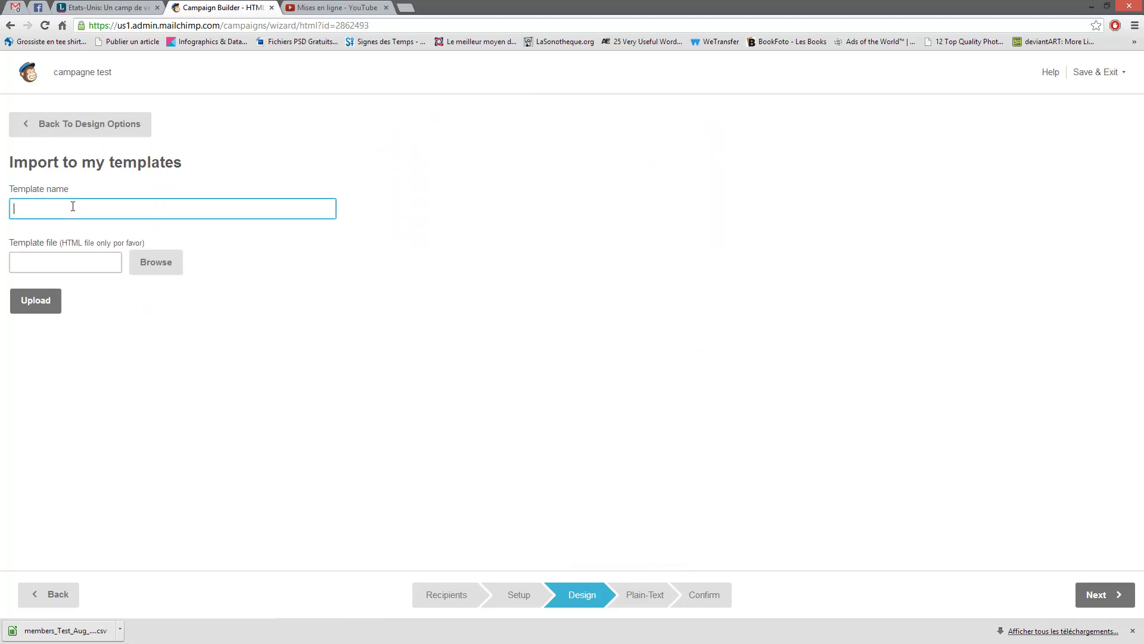
left_click(52, 259)
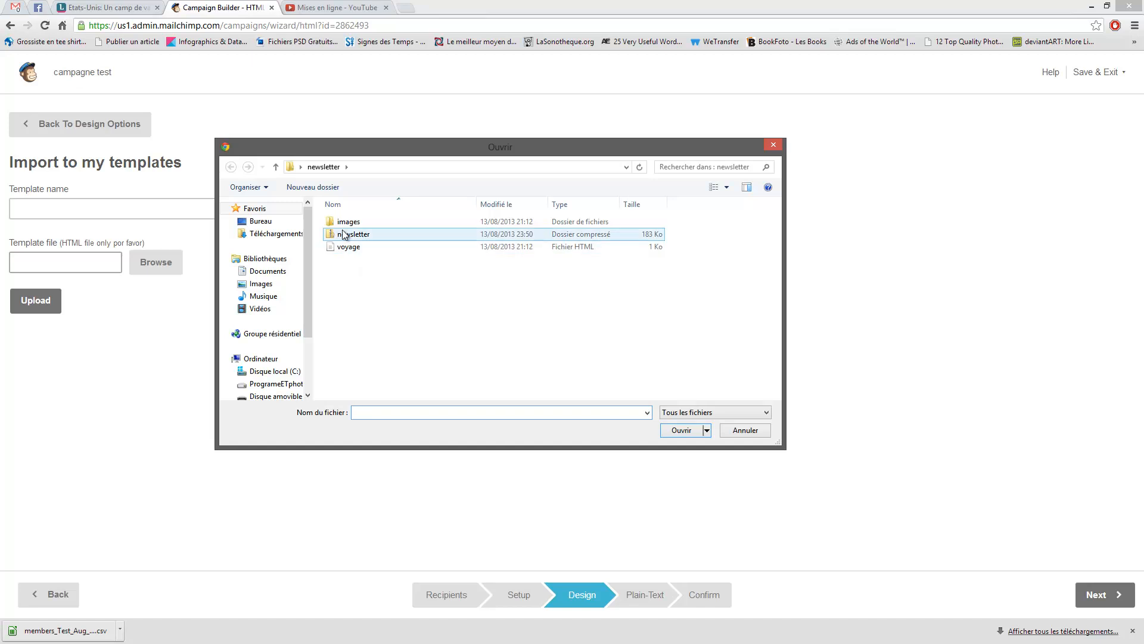
left_click(766, 437)
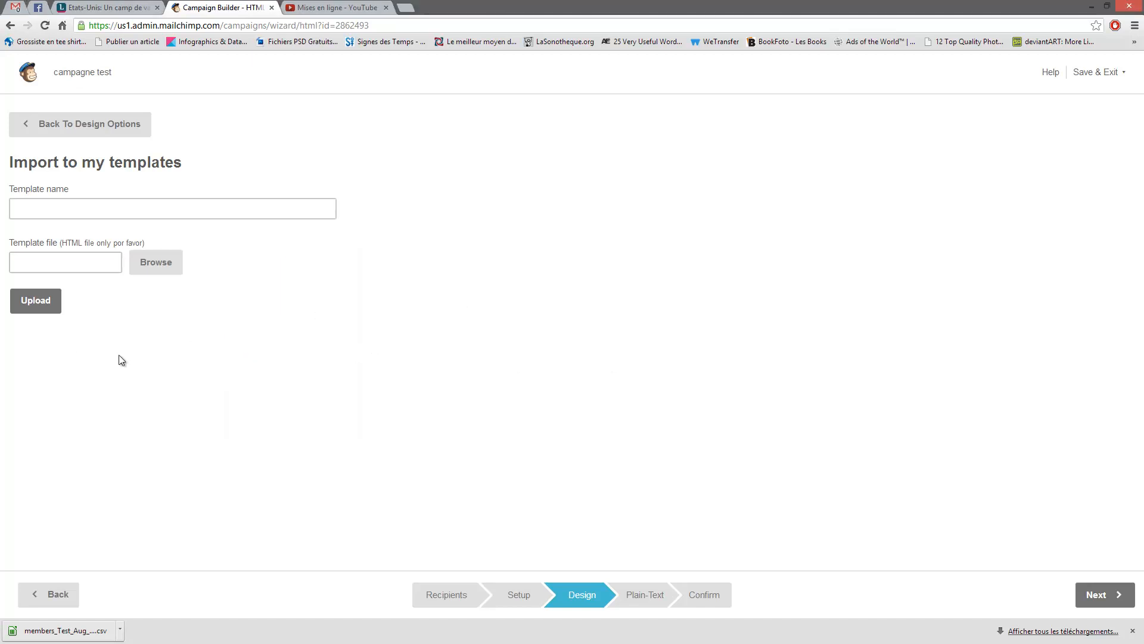
left_click(90, 264)
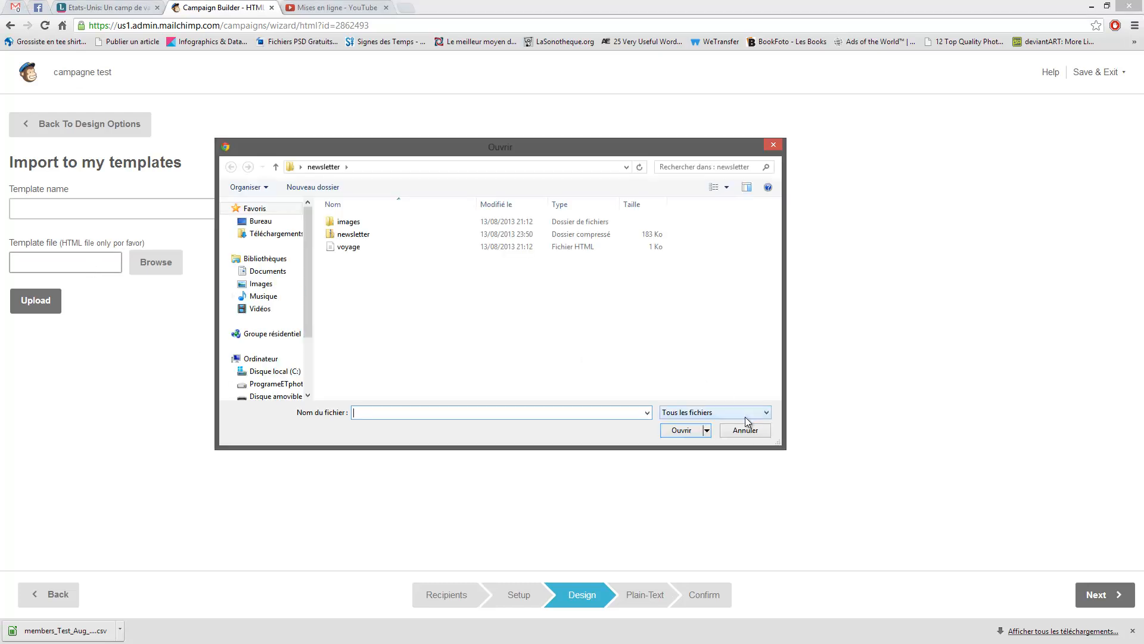
left_click(758, 436)
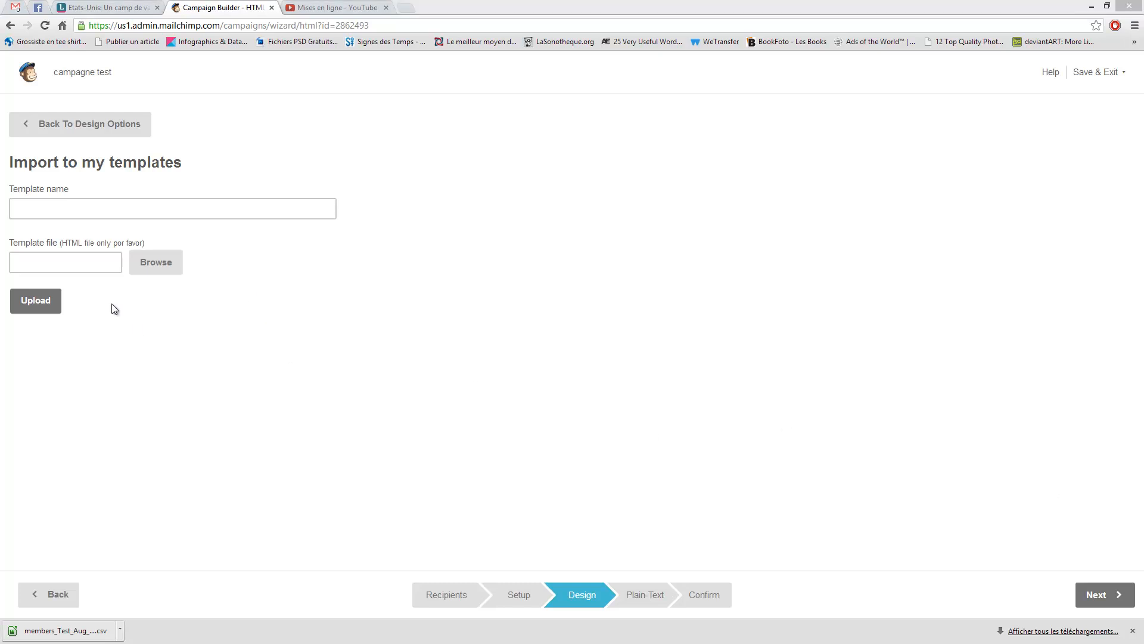
left_click(27, 76)
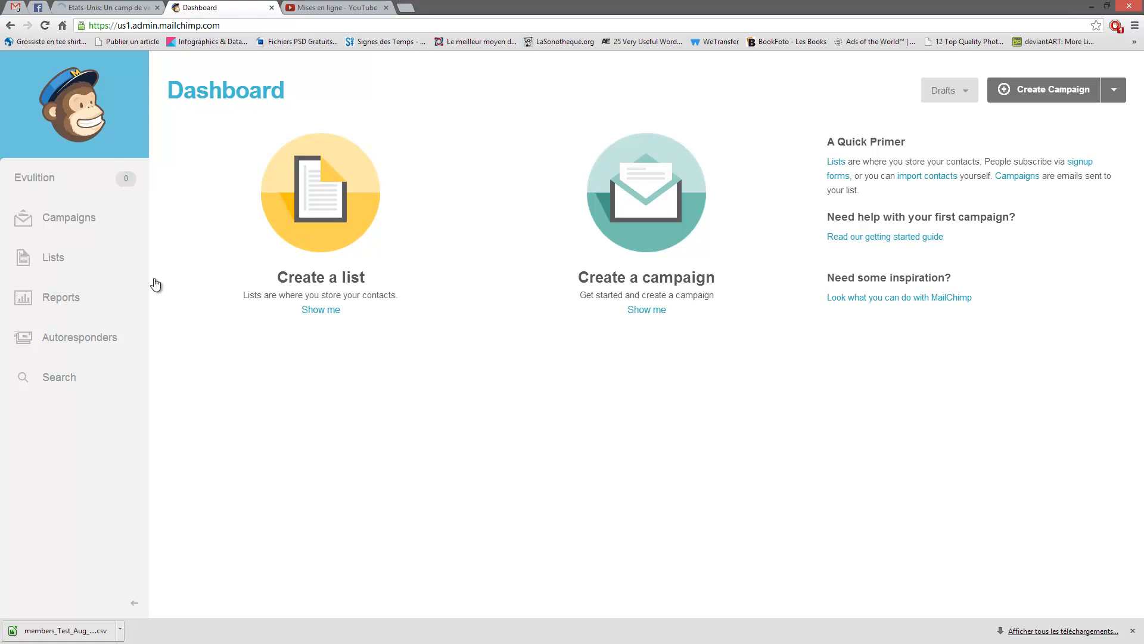
- Look at the Campaigns list, then start a new campaign with Create Campaign
left_click(58, 220)
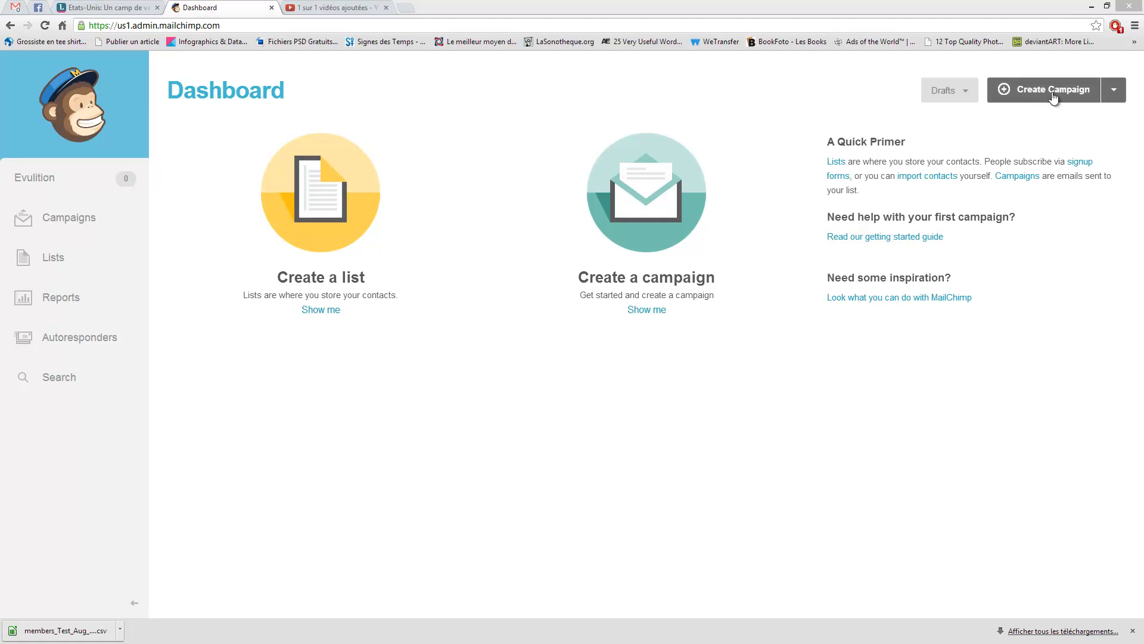
left_click(1040, 90)
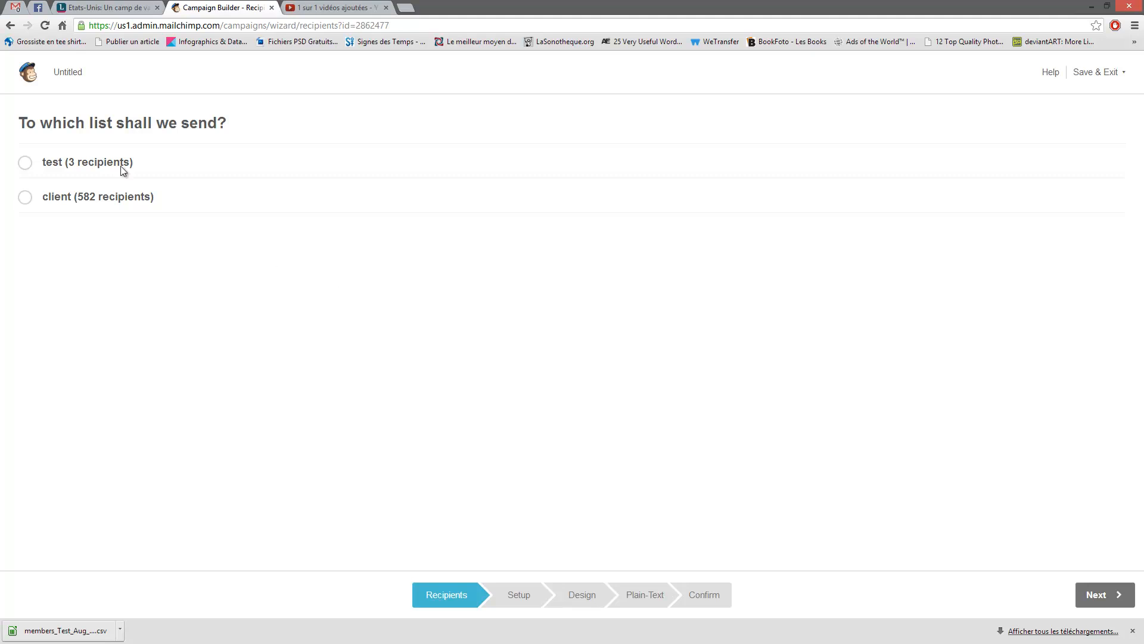
- Pick the test list and try a segment filtering First Name 'starts with'
left_click(25, 163)
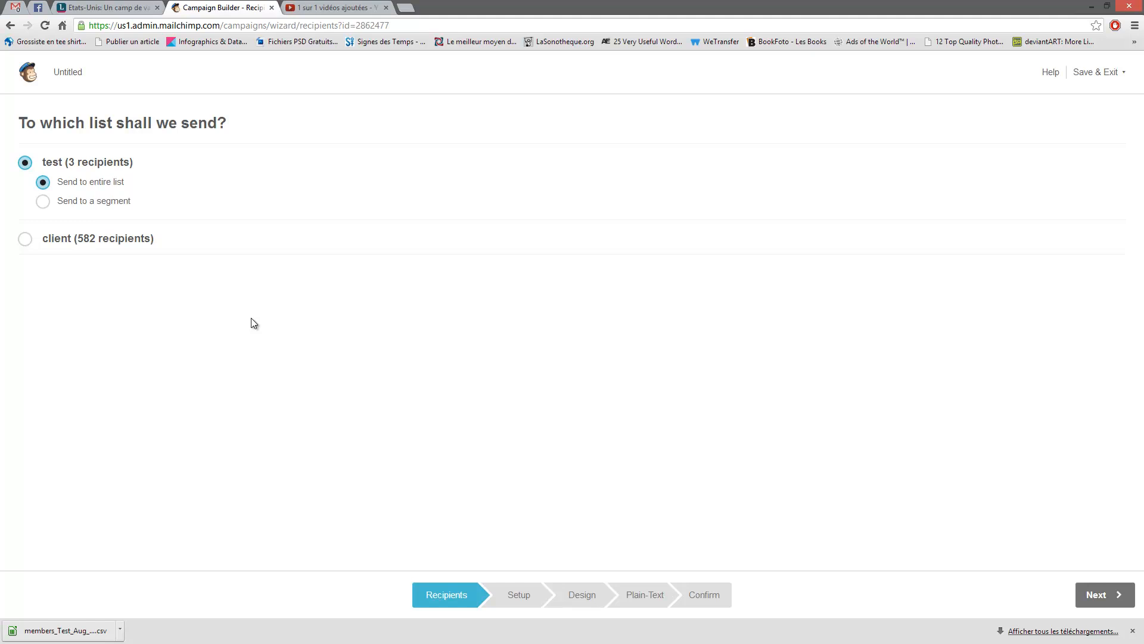
left_click(73, 201)
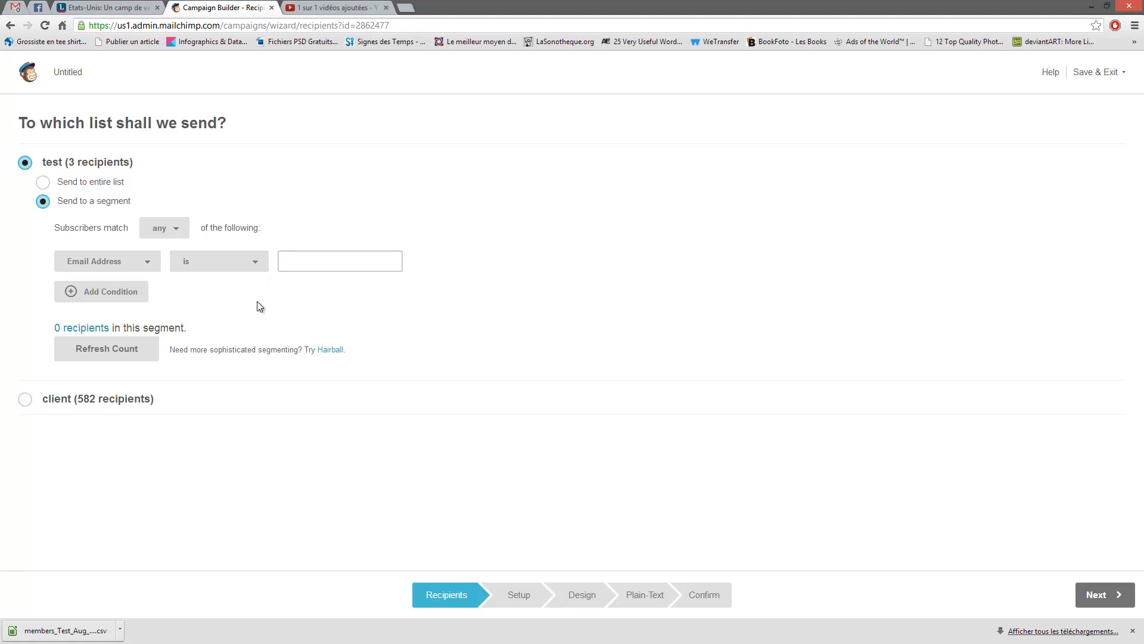
left_click(147, 263)
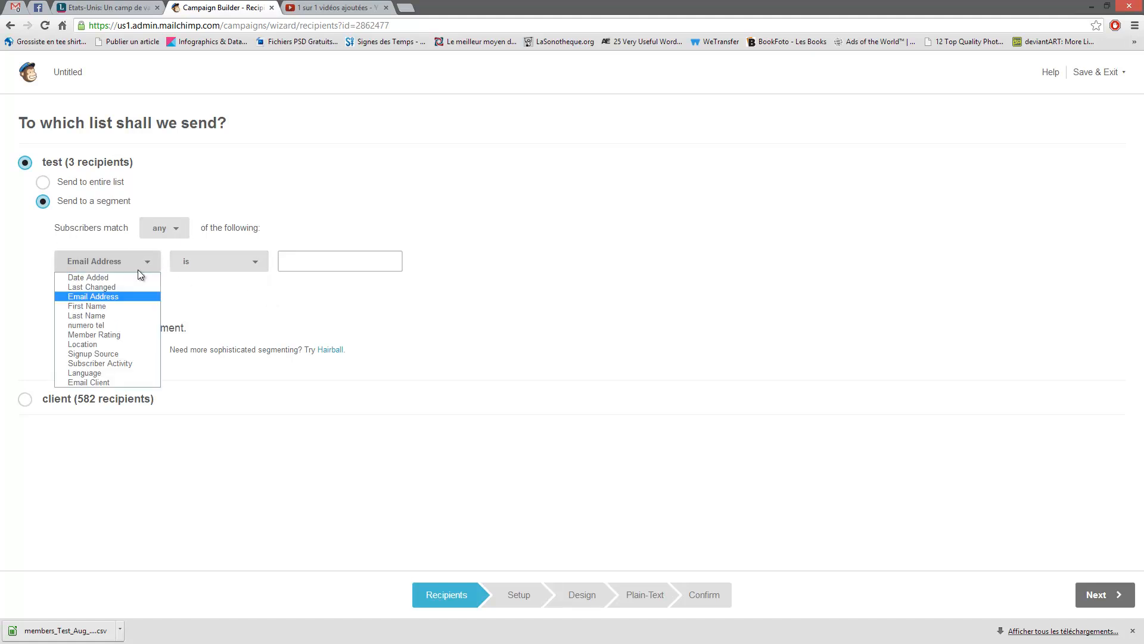
left_click(120, 304)
left_click(244, 263)
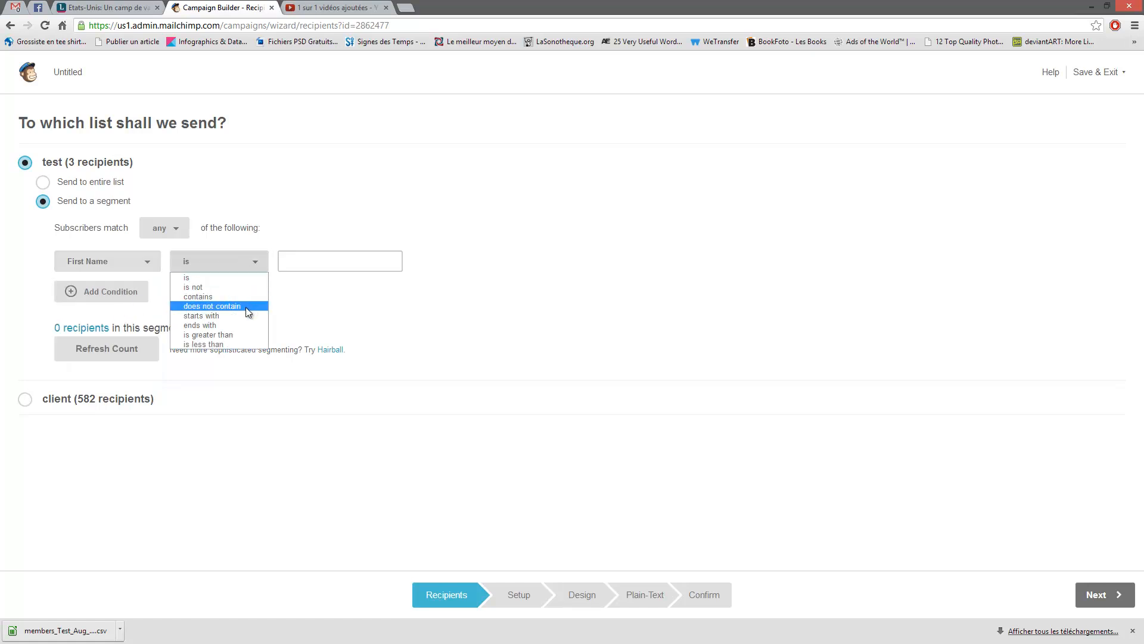
left_click(211, 317)
left_click(295, 264)
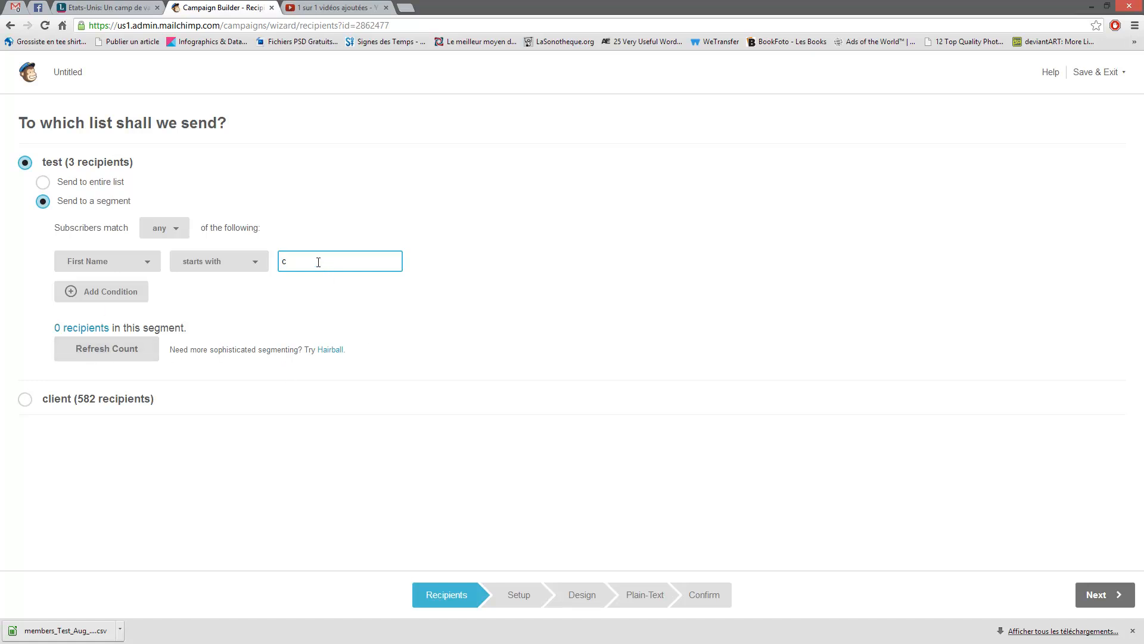
key("BackSpace")
left_click(133, 354)
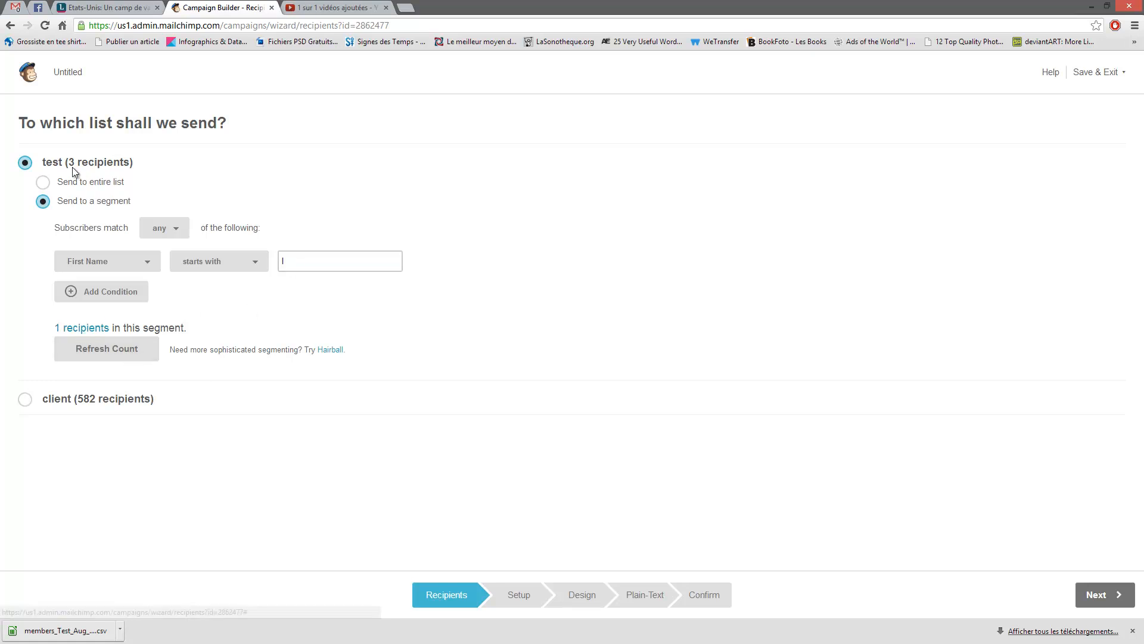
left_click(295, 267)
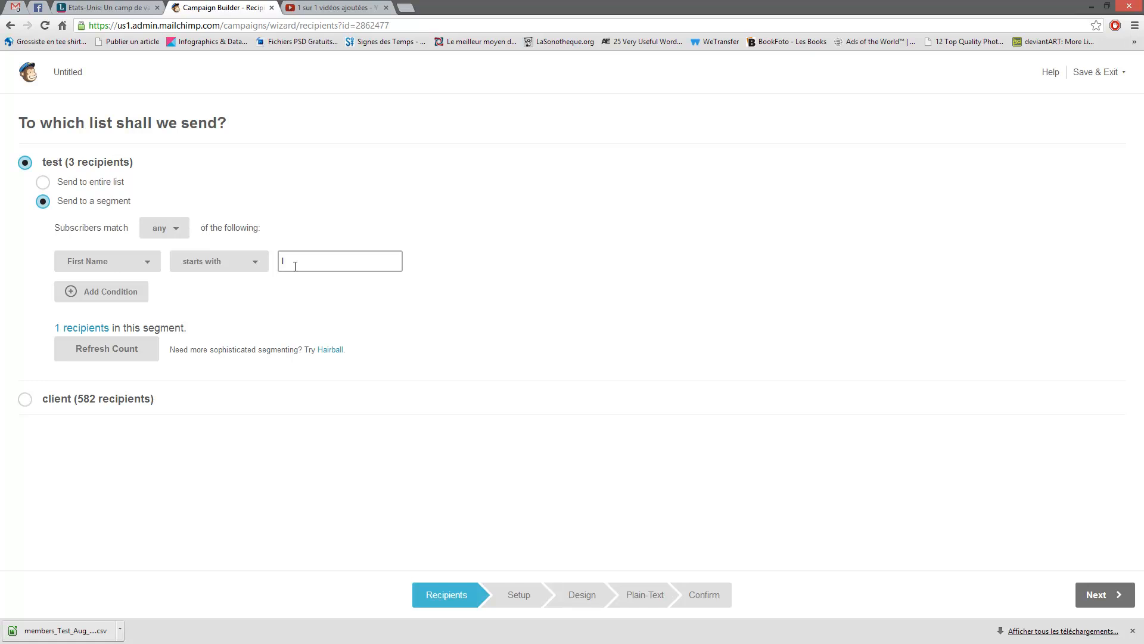
- Switch back to sending to the entire test list and continue to Setup
left_click(44, 183)
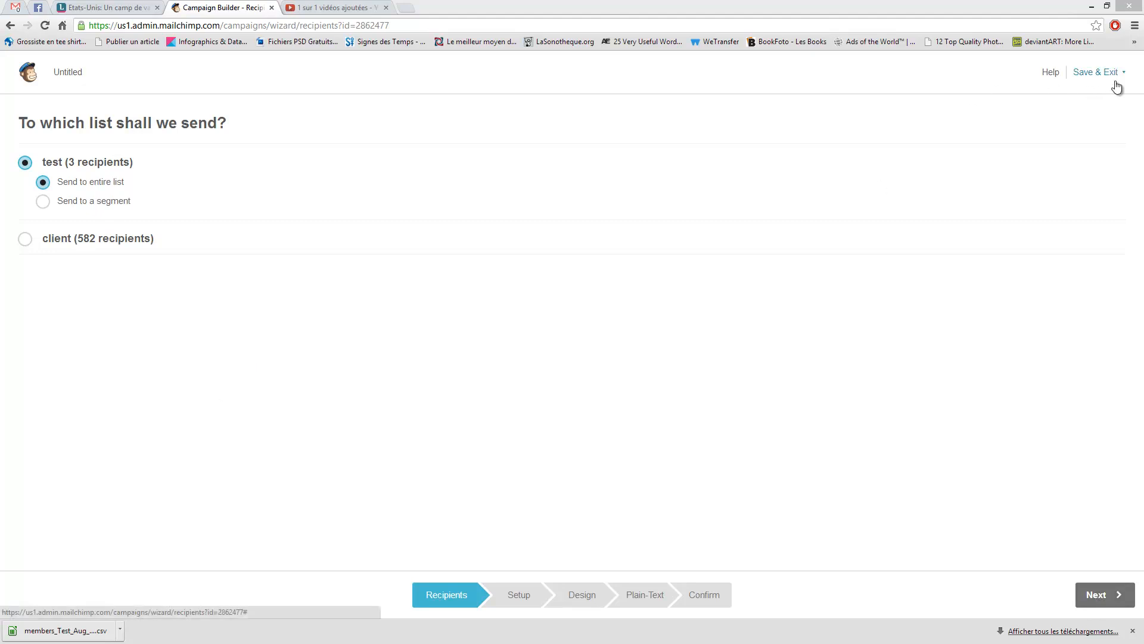
left_click(1097, 73)
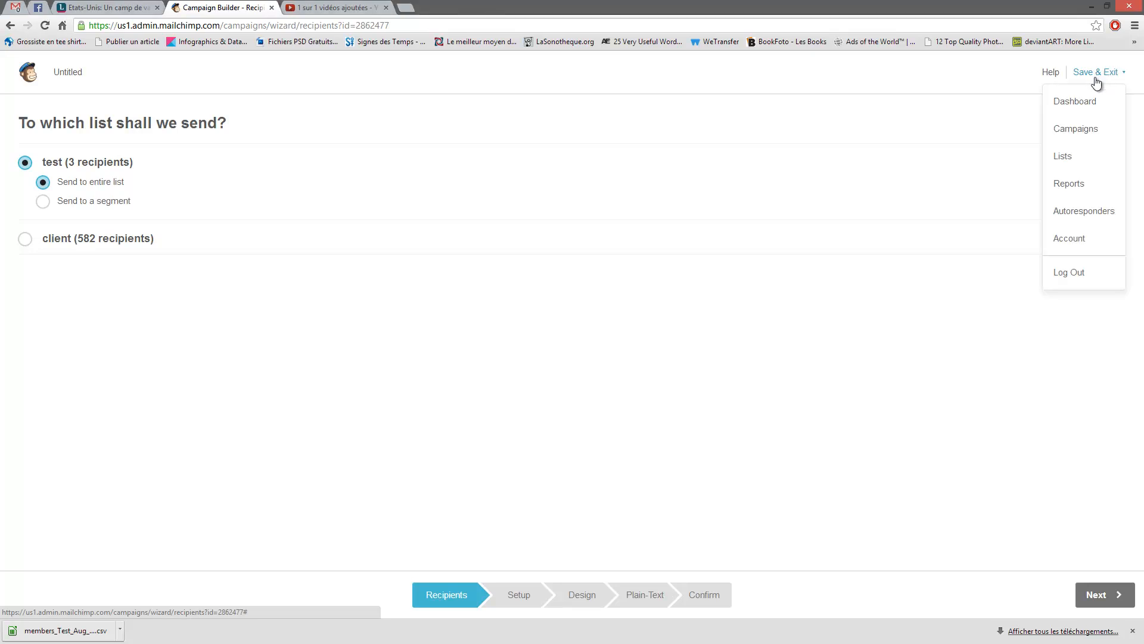
left_click(892, 76)
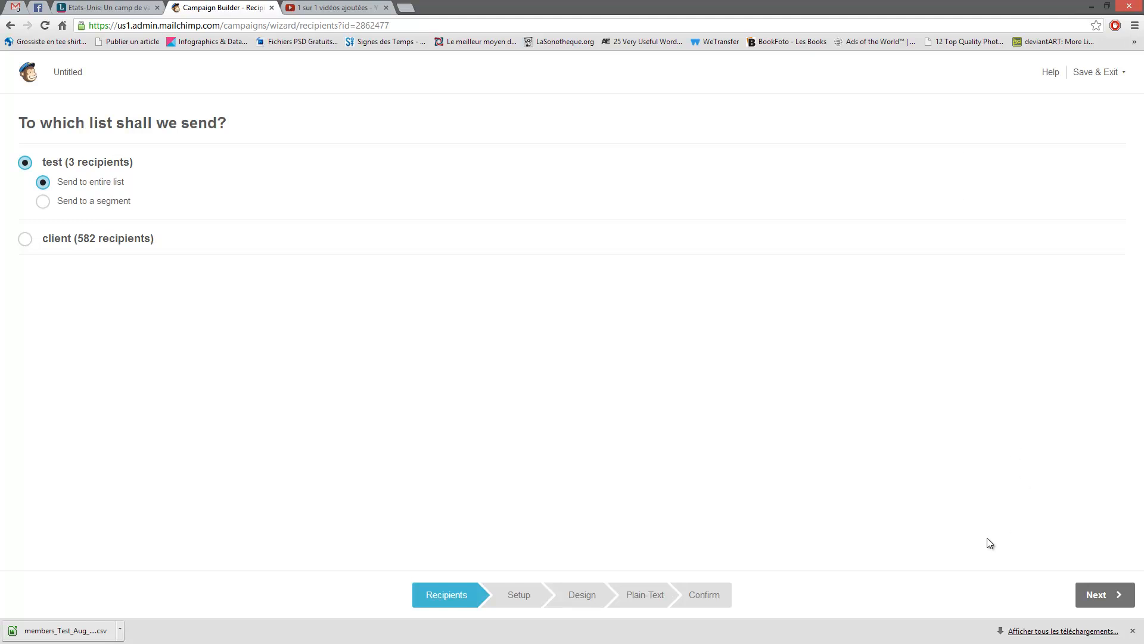
left_click(1108, 593)
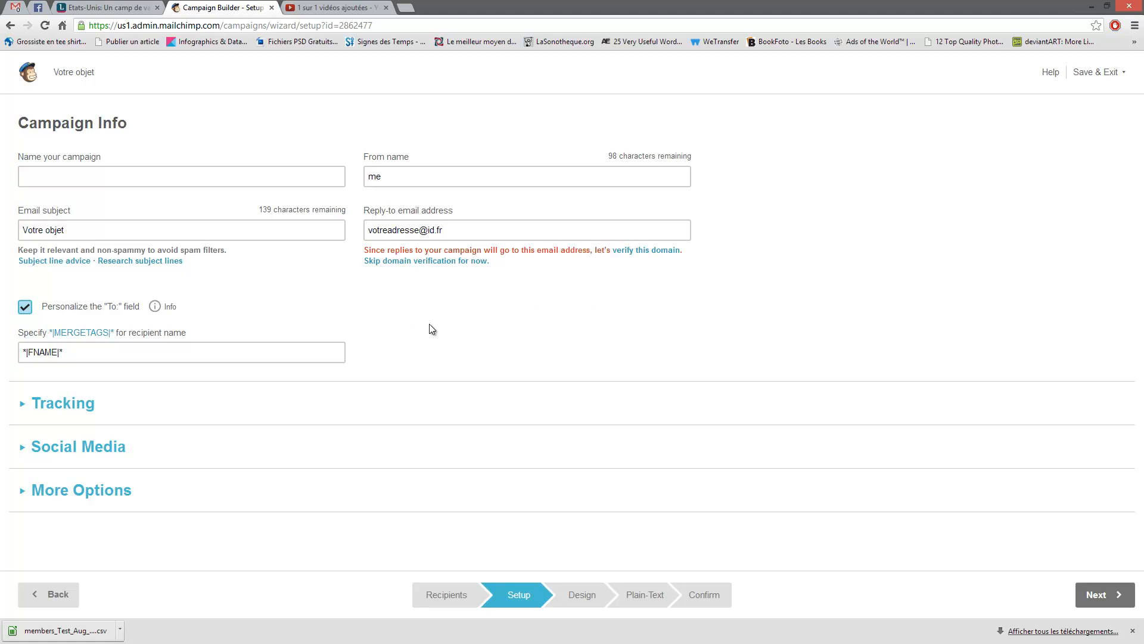
- Name the campaign 'campagne test' and review the subject, sender name and reply-to address
left_click(140, 179)
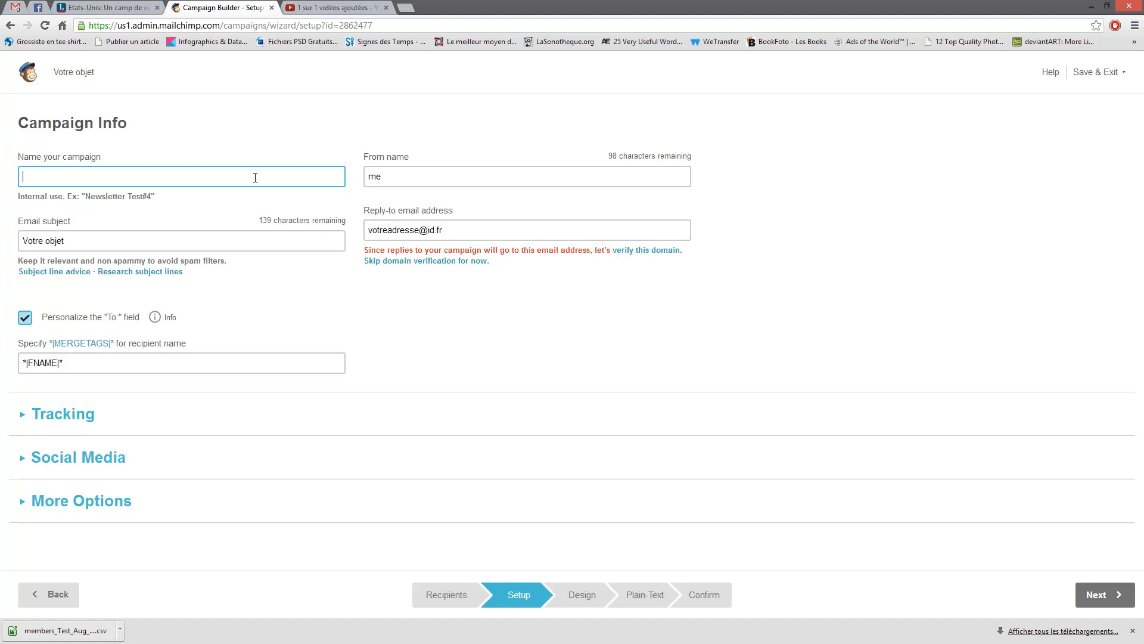
type("campagne test")
left_click(89, 245)
left_click(404, 176)
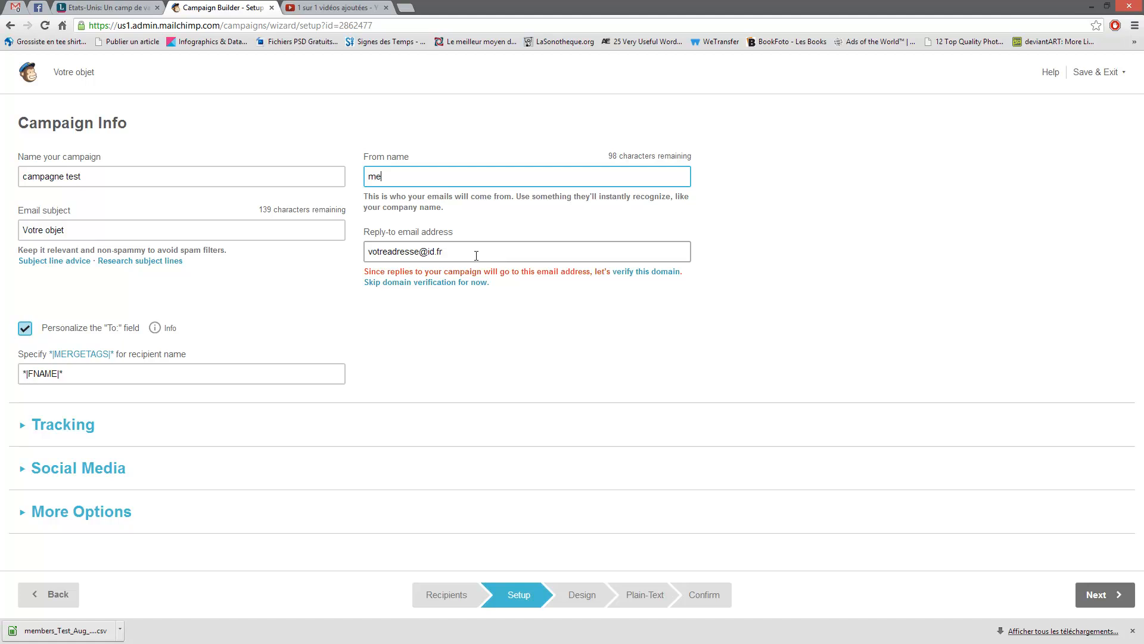
left_click(452, 250)
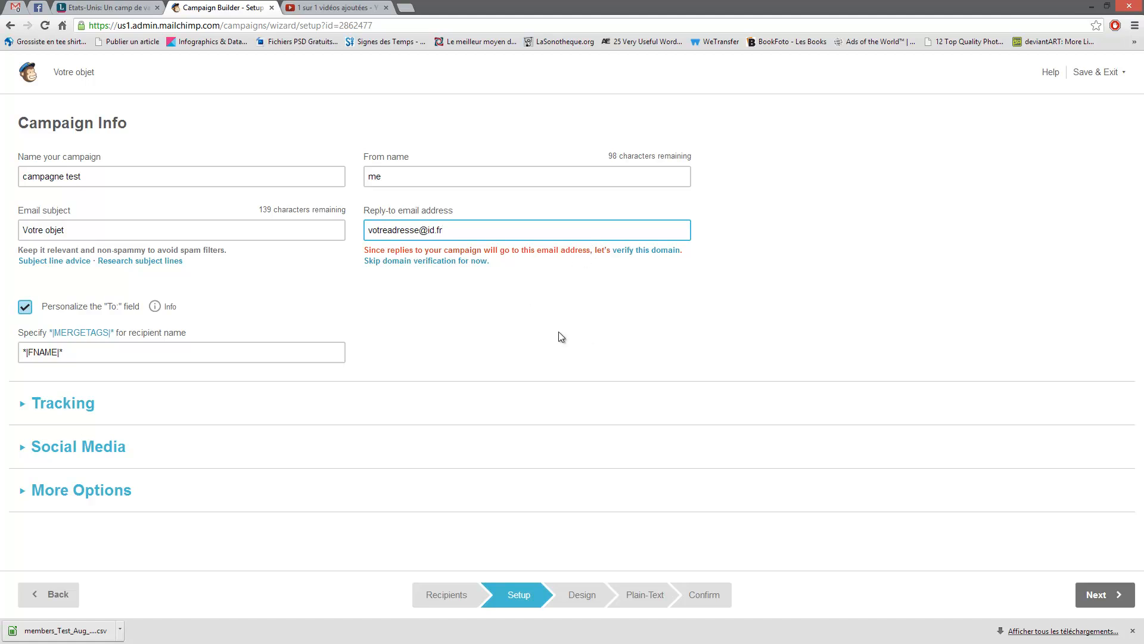
left_click_drag(444, 230, 348, 228)
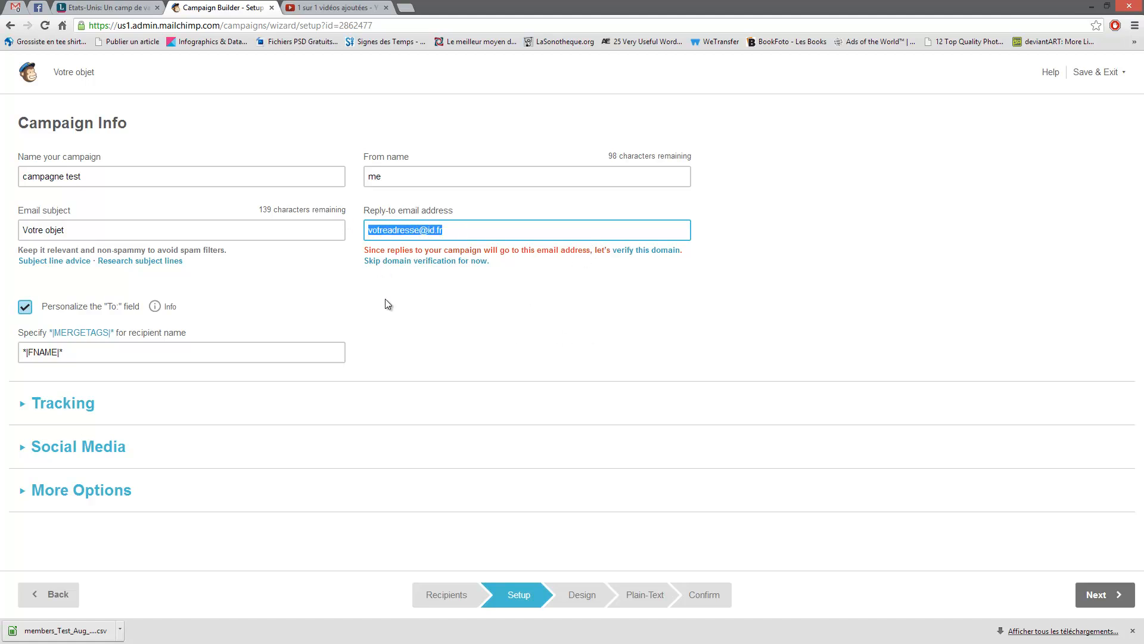
left_click(289, 289)
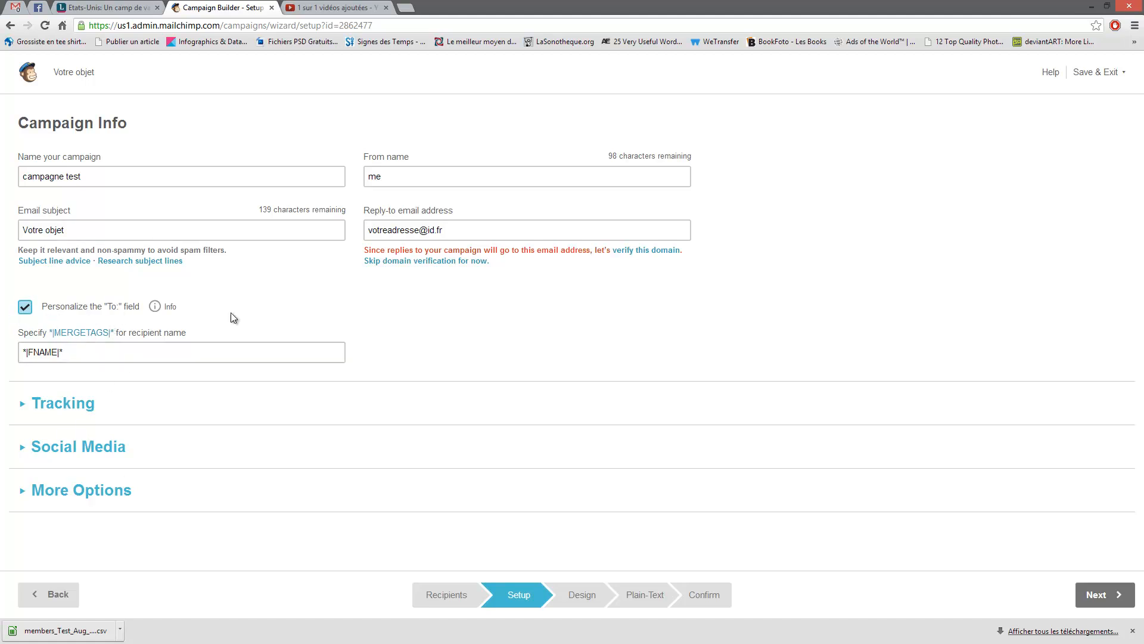
- Review the Tracking, Social Media and More Options sections, then try to continue
left_click(22, 407)
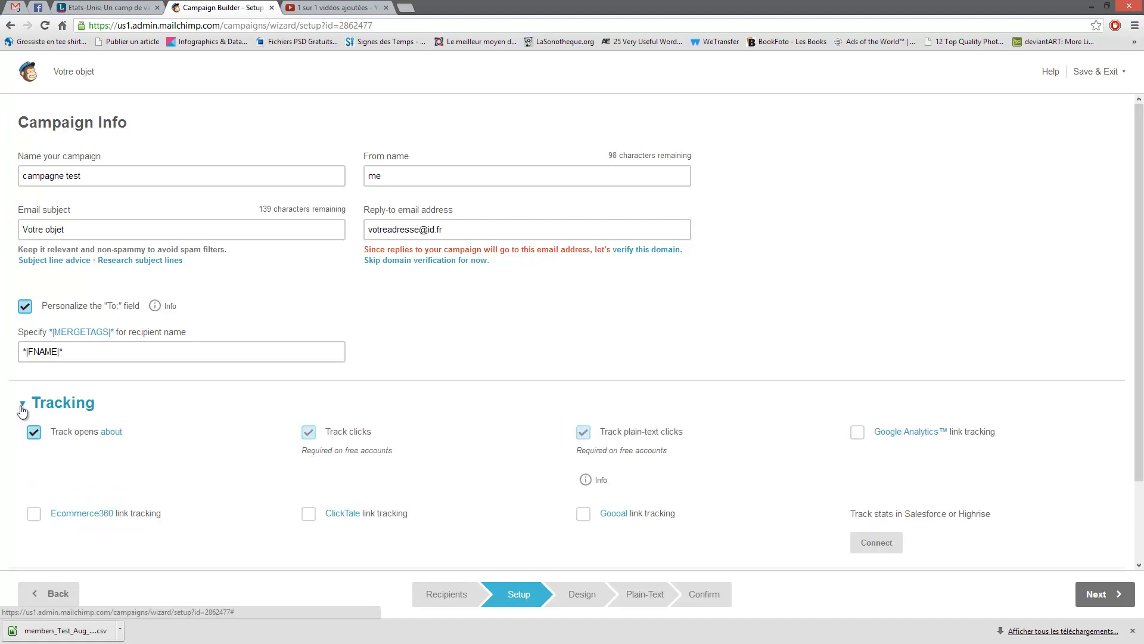
left_click(25, 406)
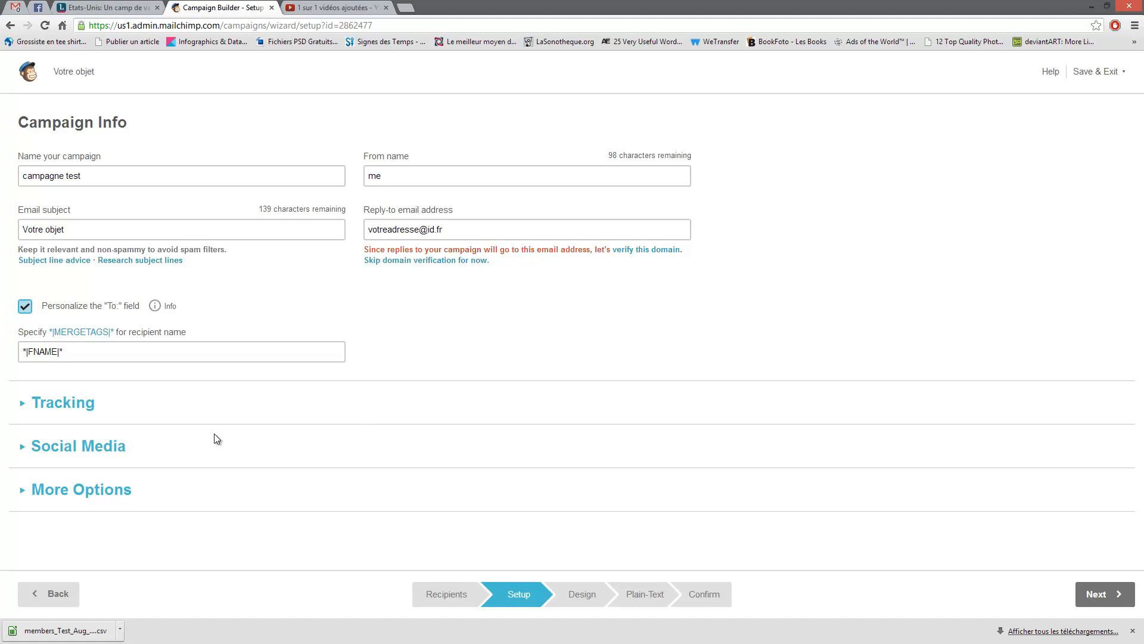
left_click(26, 448)
left_click(26, 448)
left_click(30, 497)
left_click(26, 492)
left_click(23, 453)
scroll(285, 438, "down", 2)
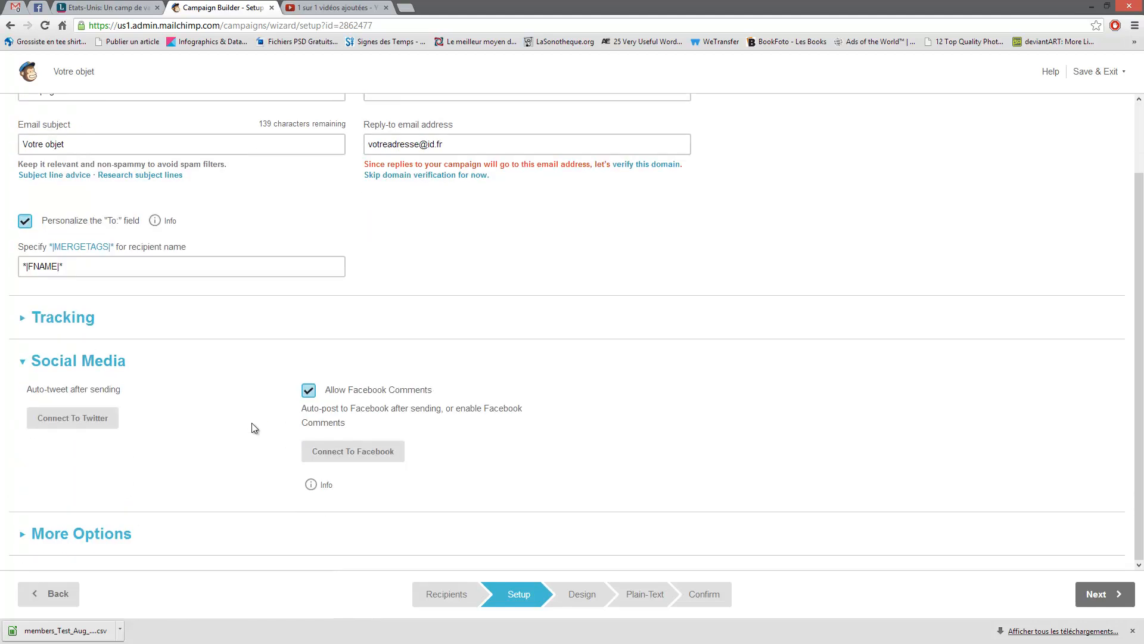
left_click(24, 362)
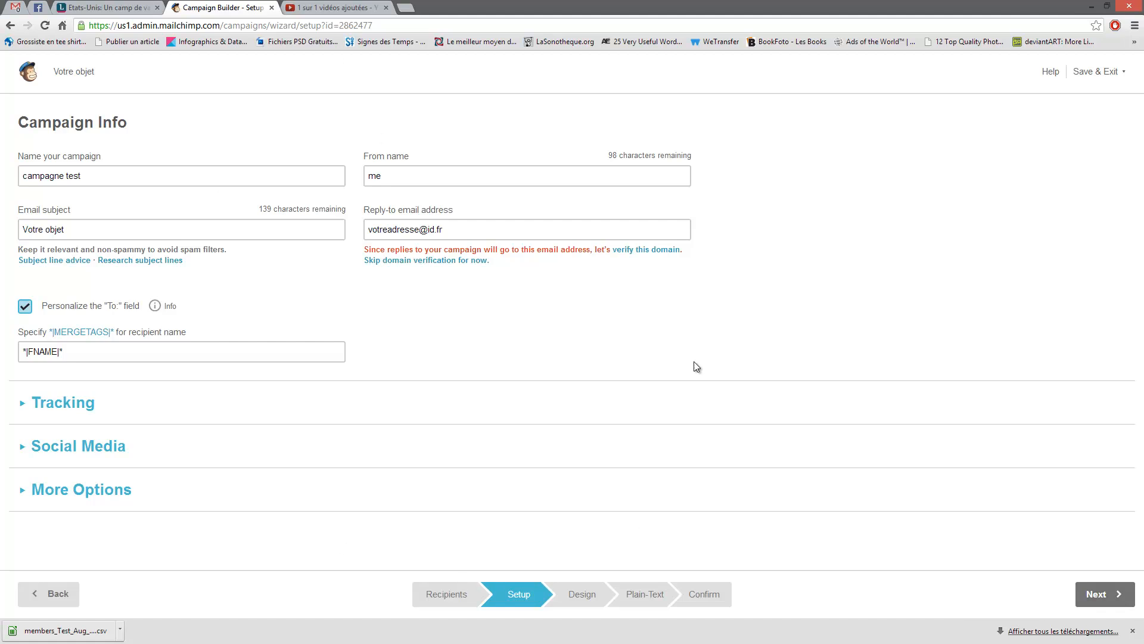
left_click(1095, 595)
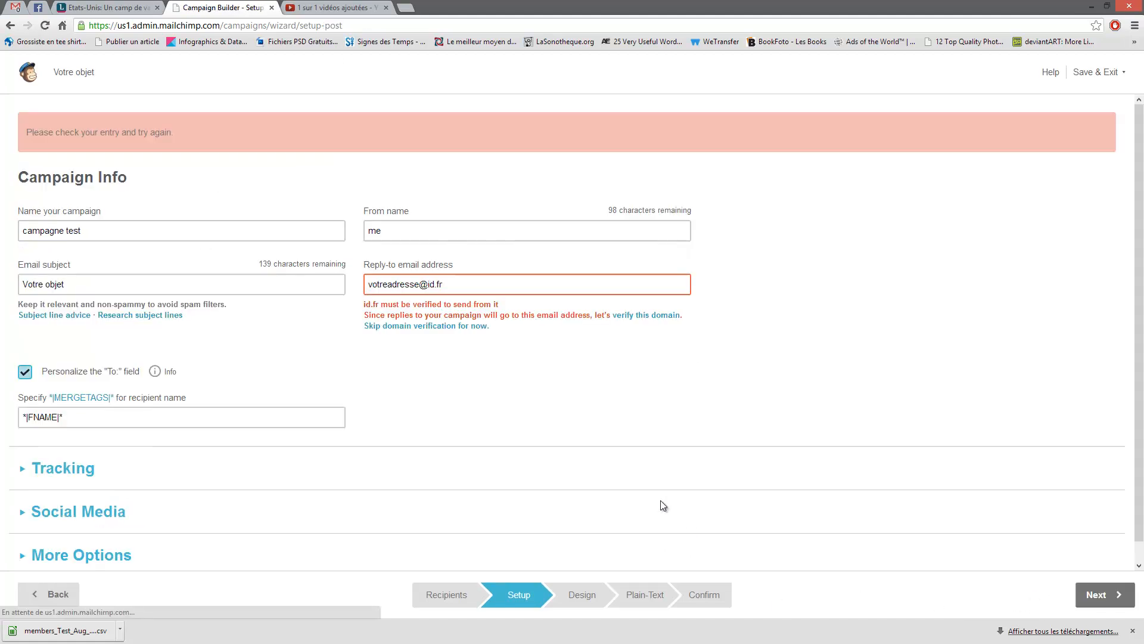
- Replace the reply-to email with a new hotmail address and continue to Design
left_click_drag(469, 294, 250, 299)
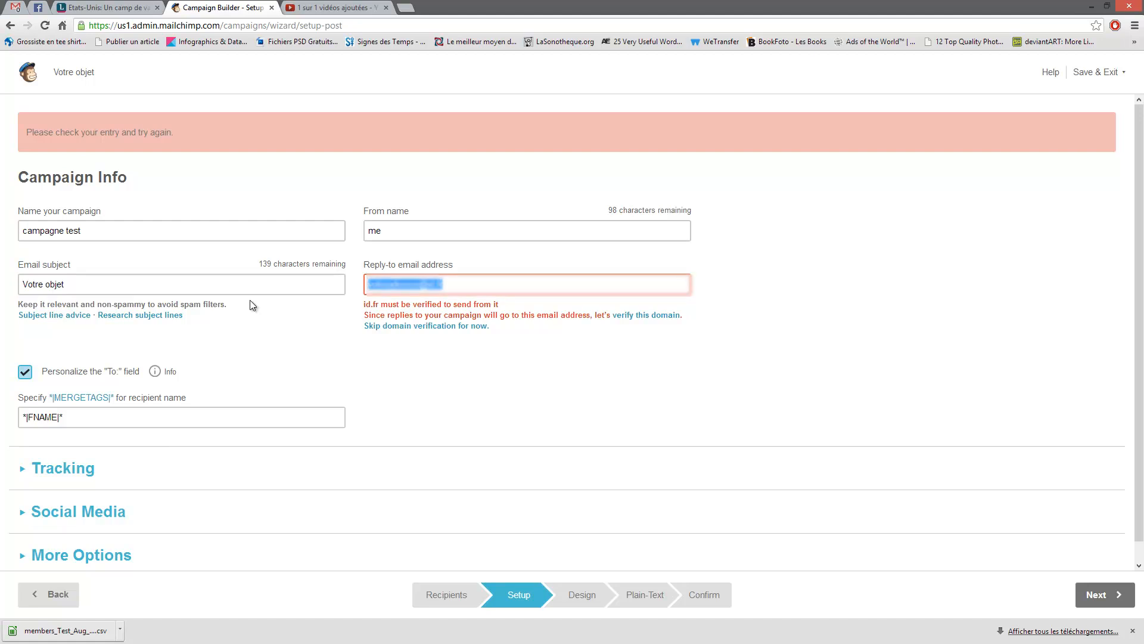
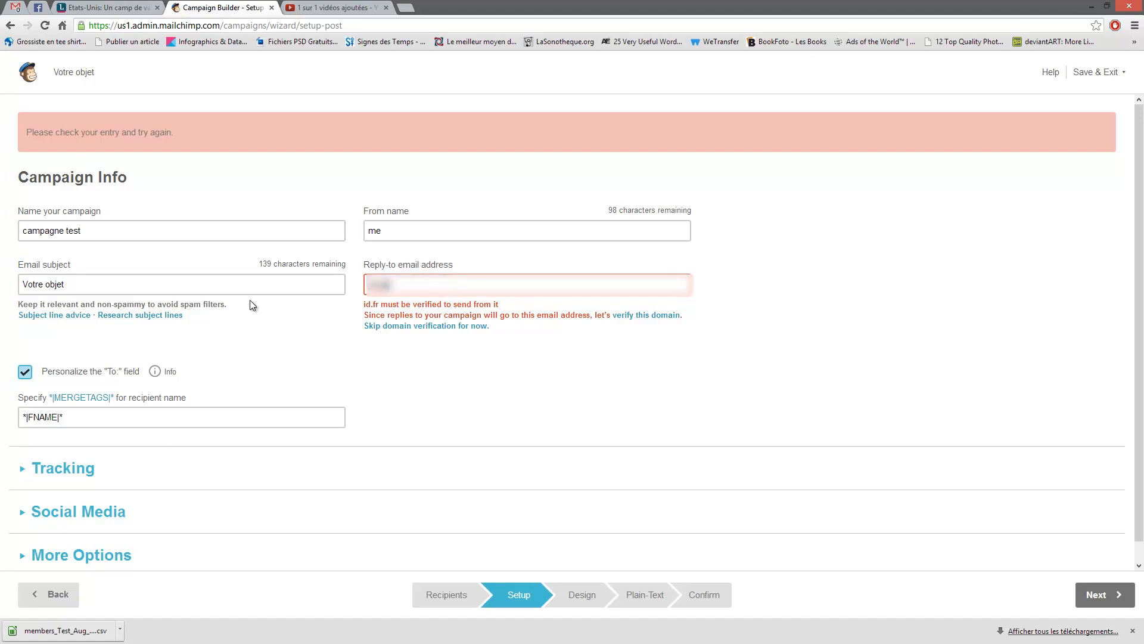
left_click(1115, 603)
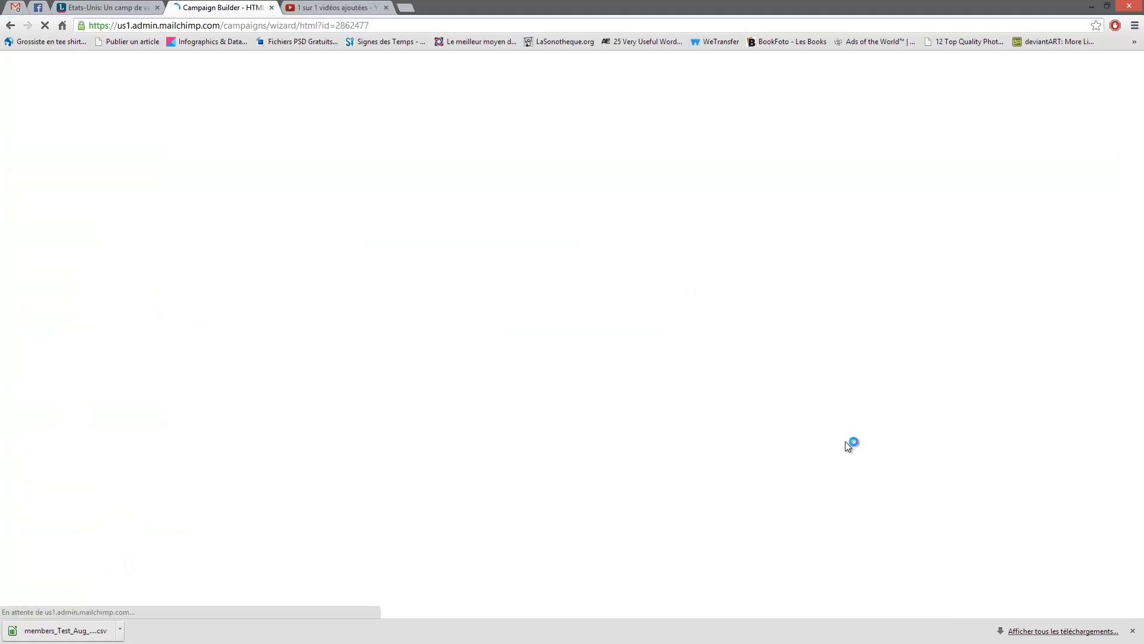
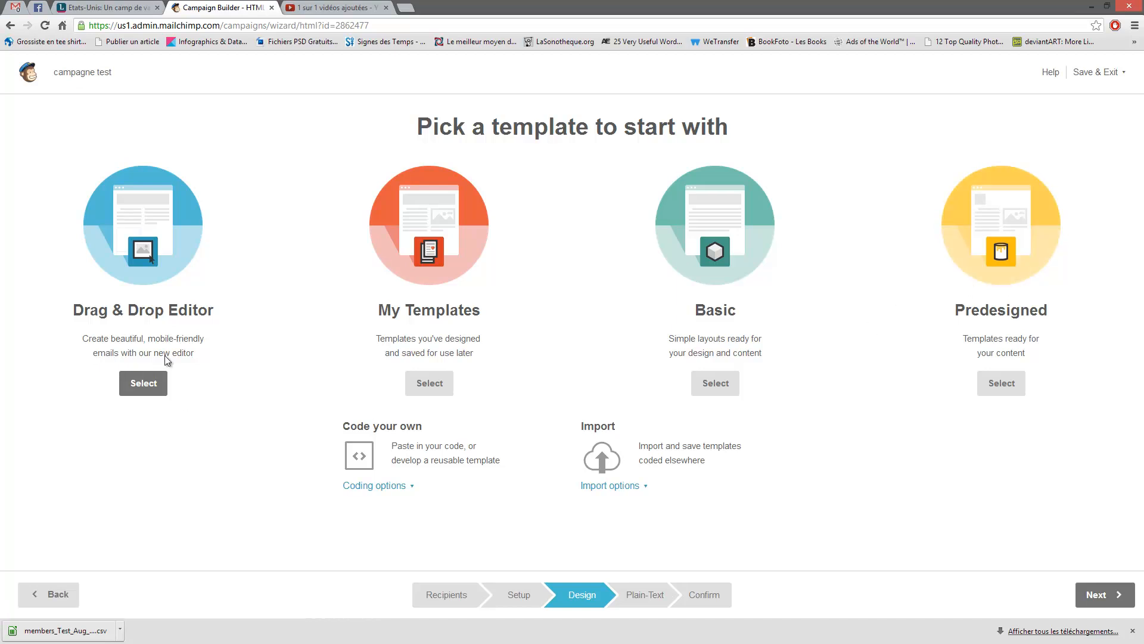
- Choose the Drag & Drop editor and browse the Basic Templates layouts, such as 1 Column and 1:2 Column
left_click(142, 390)
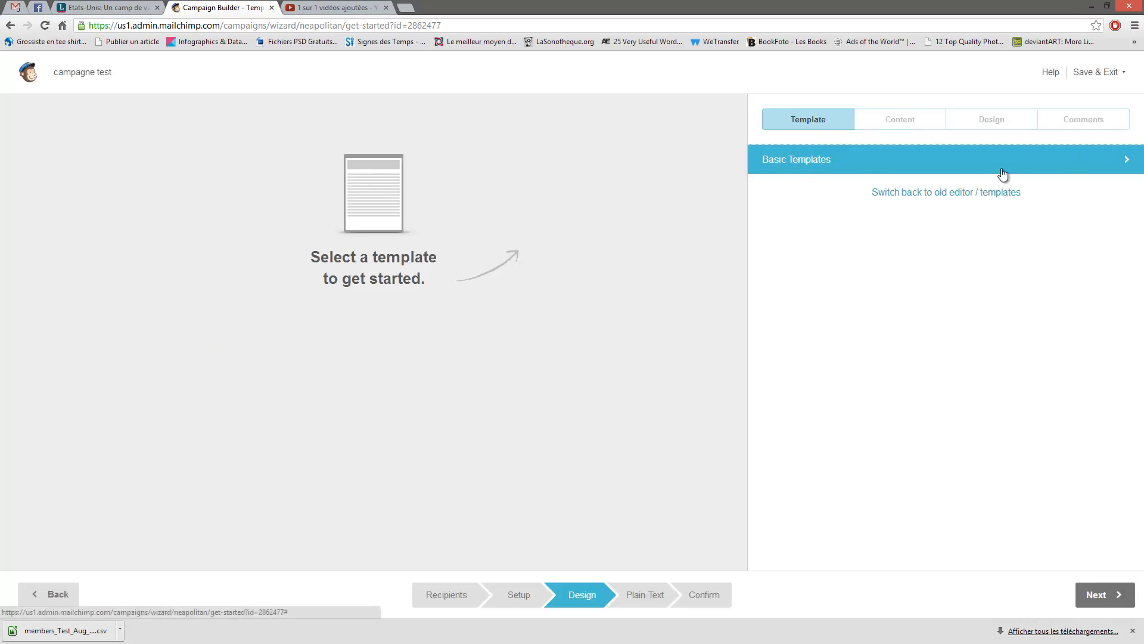
left_click(825, 169)
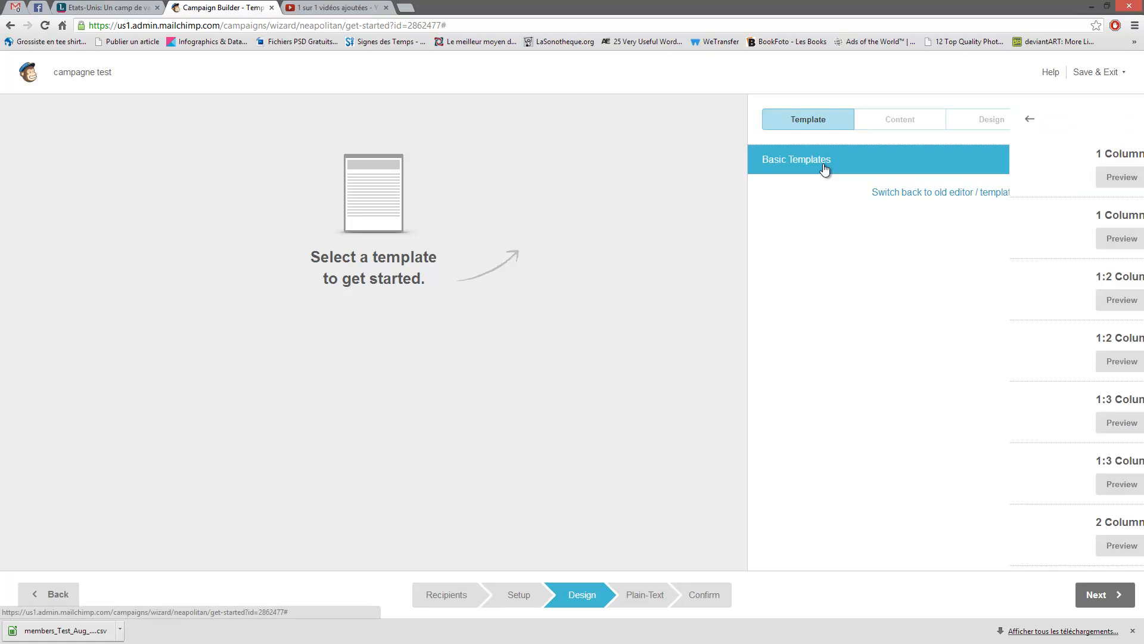
scroll(847, 333, "down", 7)
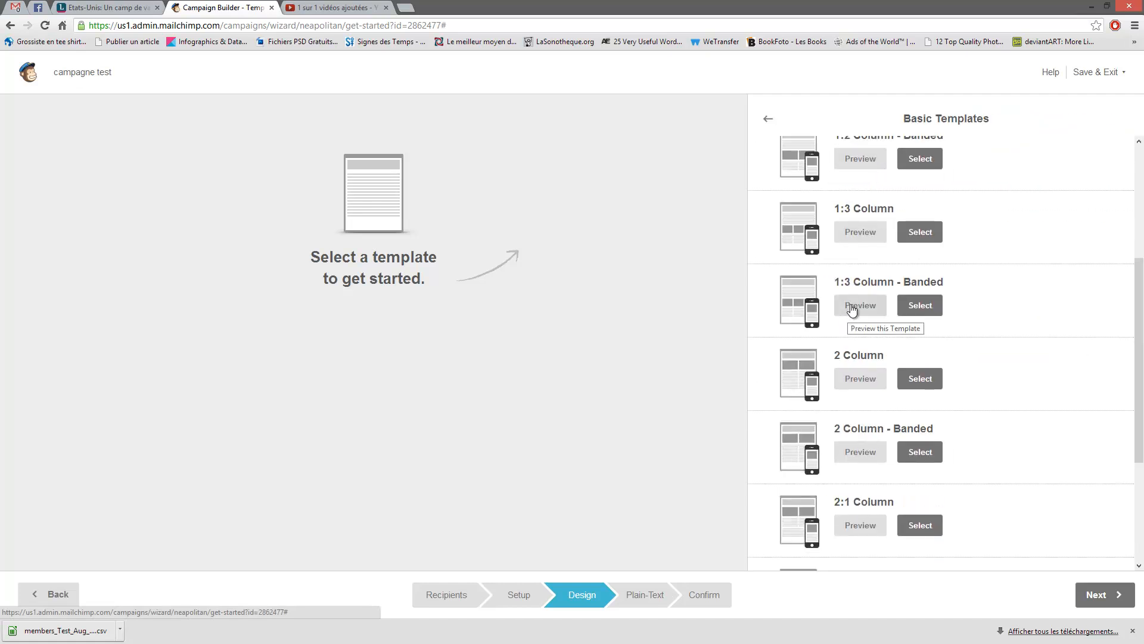
scroll(864, 304, "up", 7)
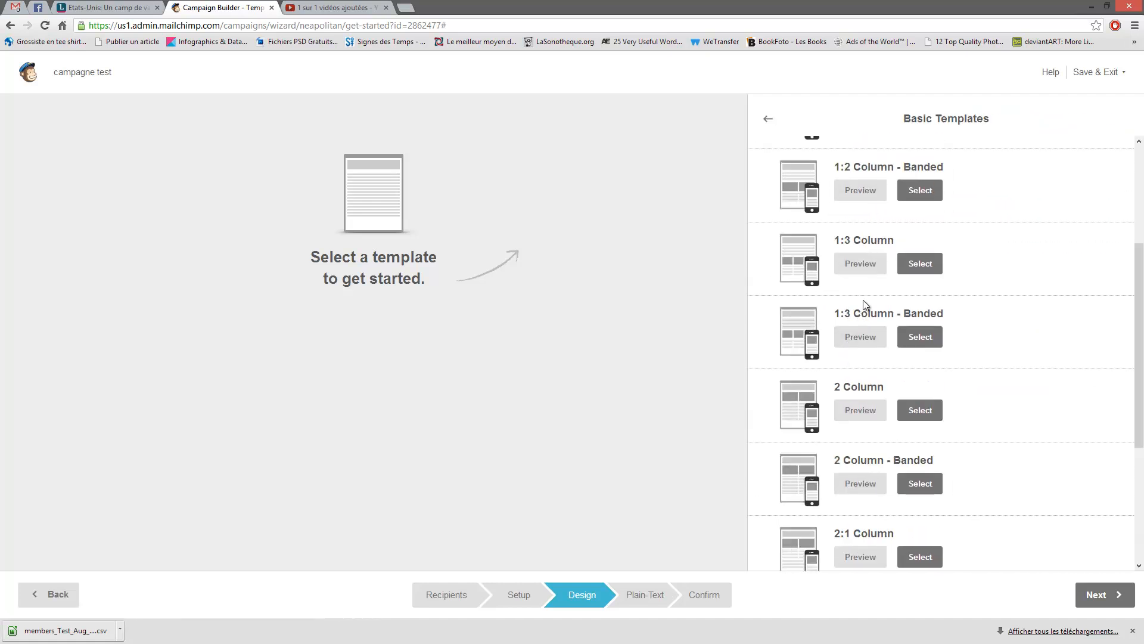
left_click(763, 117)
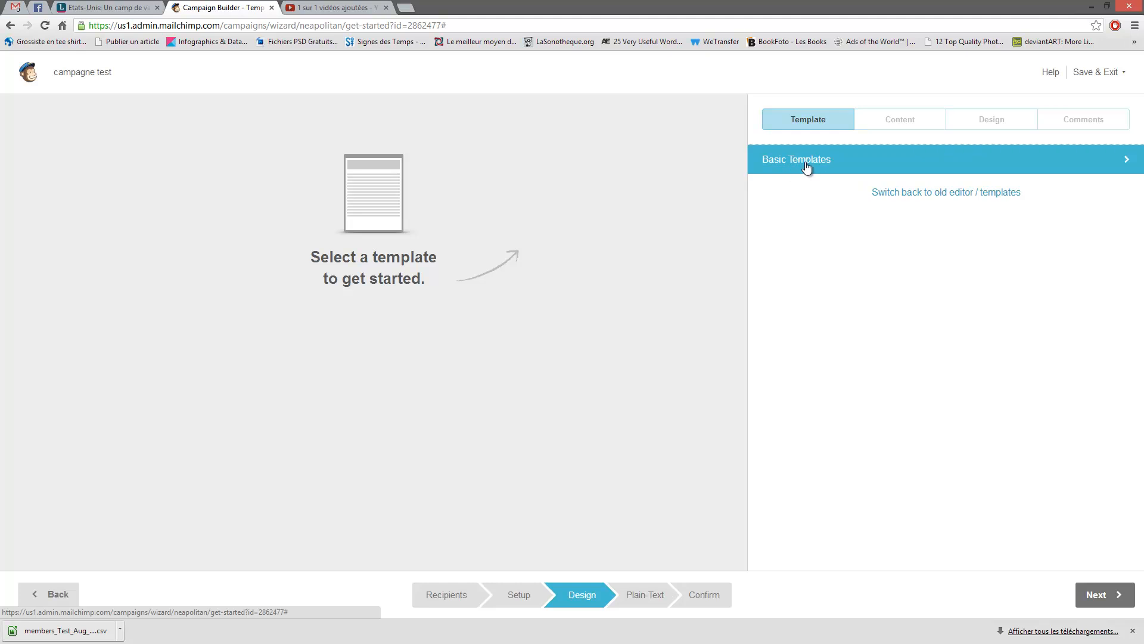
left_click(807, 167)
scroll(835, 181, "down", 6)
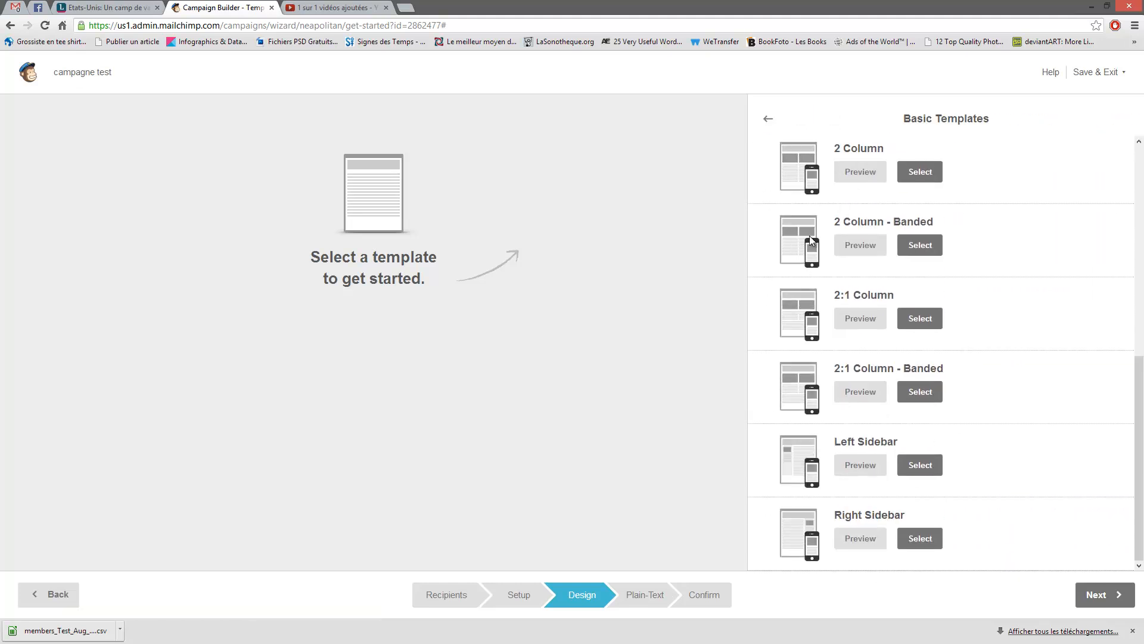
scroll(808, 553, "up", 6)
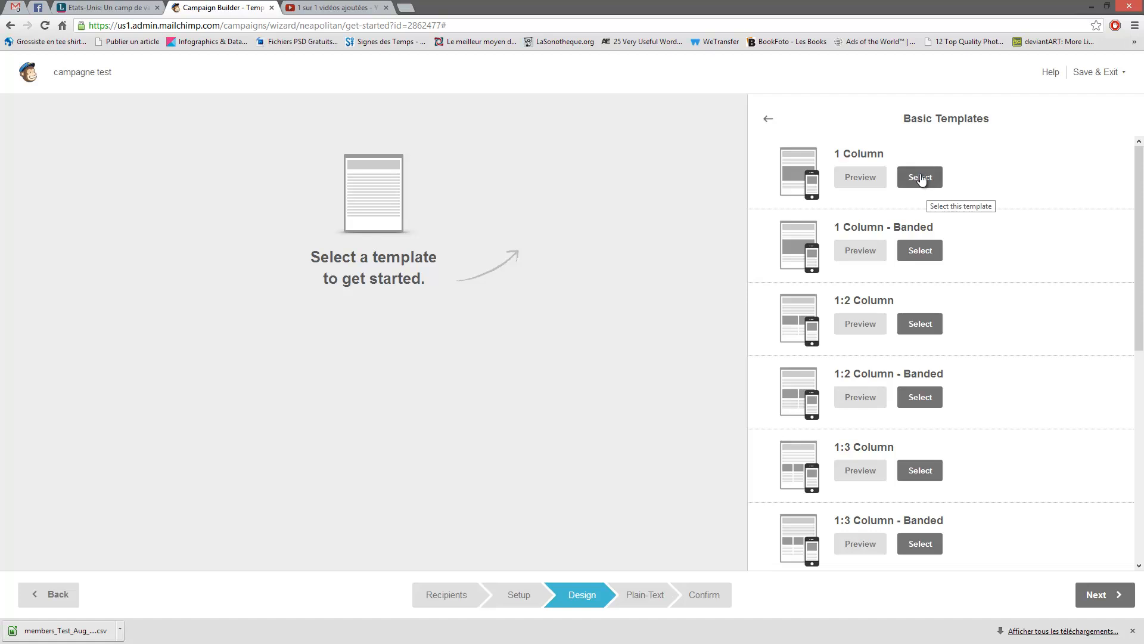
left_click(862, 178)
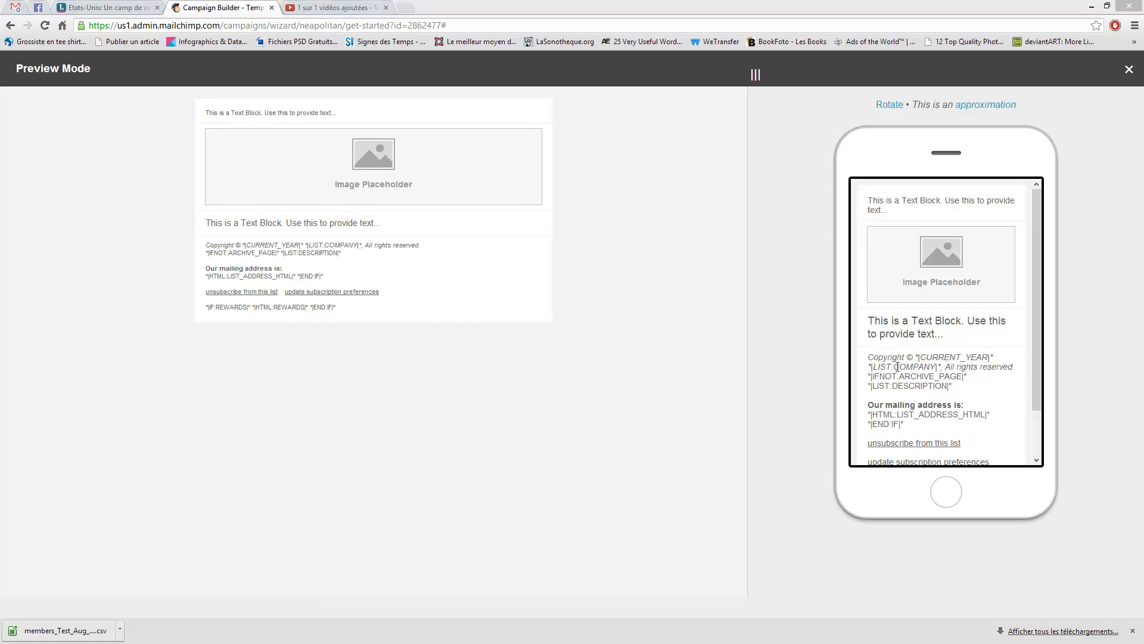
left_click(295, 171)
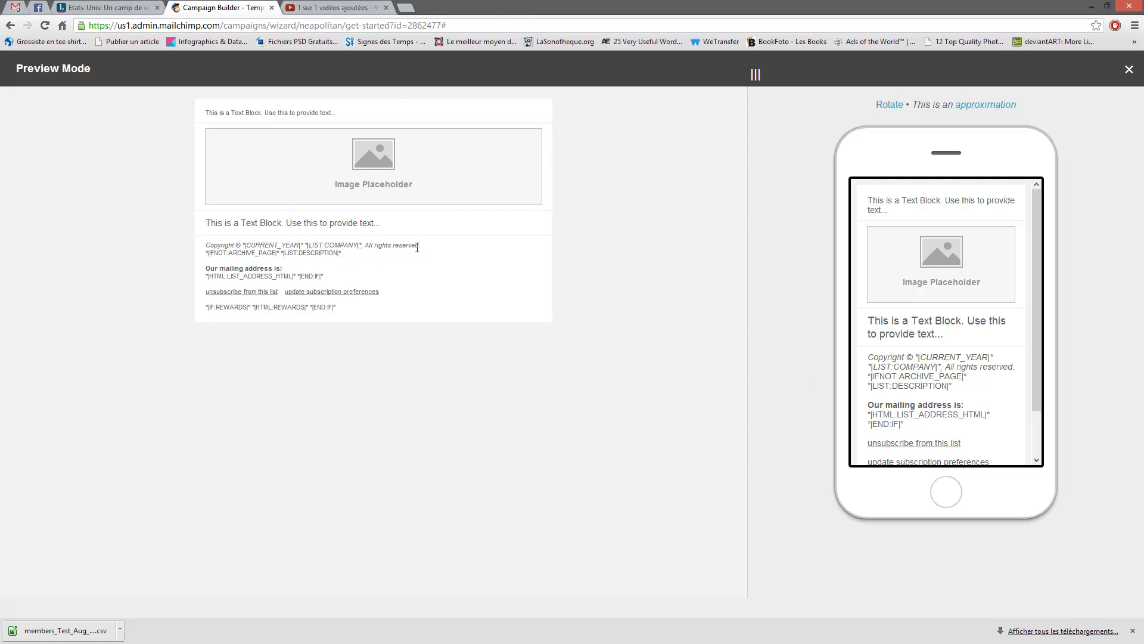
left_click_drag(945, 332, 875, 322)
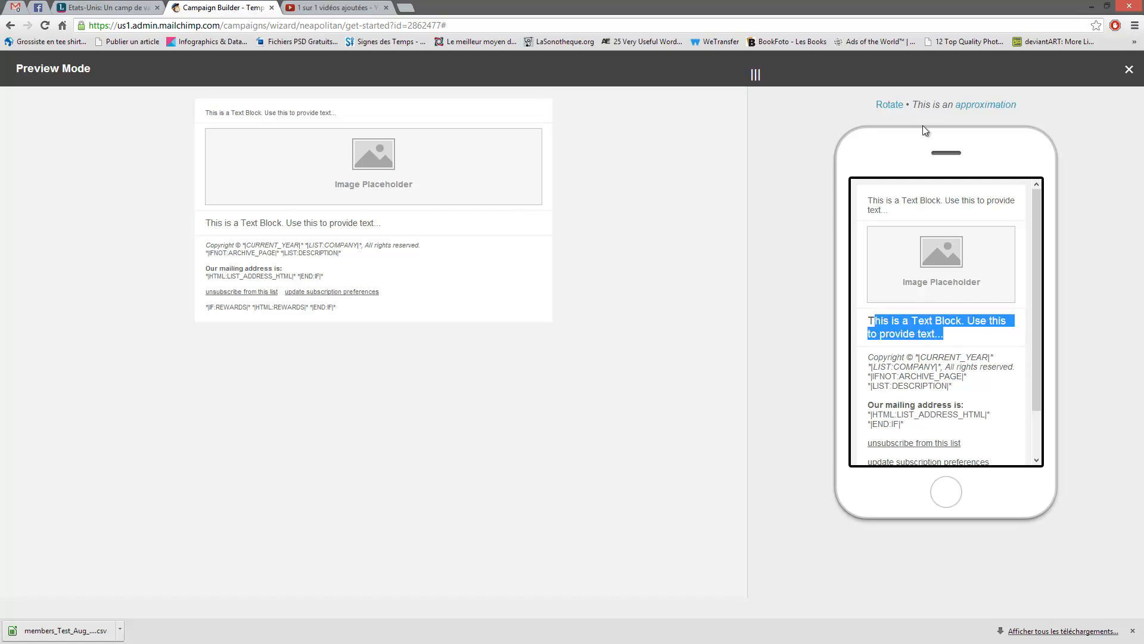
left_click(926, 333)
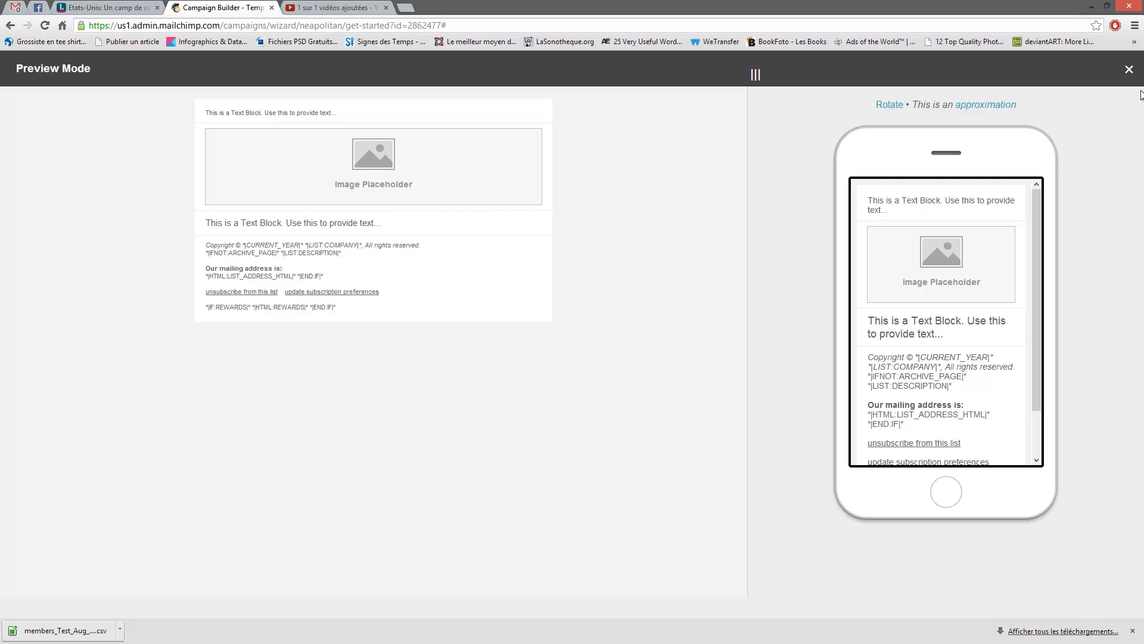
left_click_drag(759, 76, 619, 80)
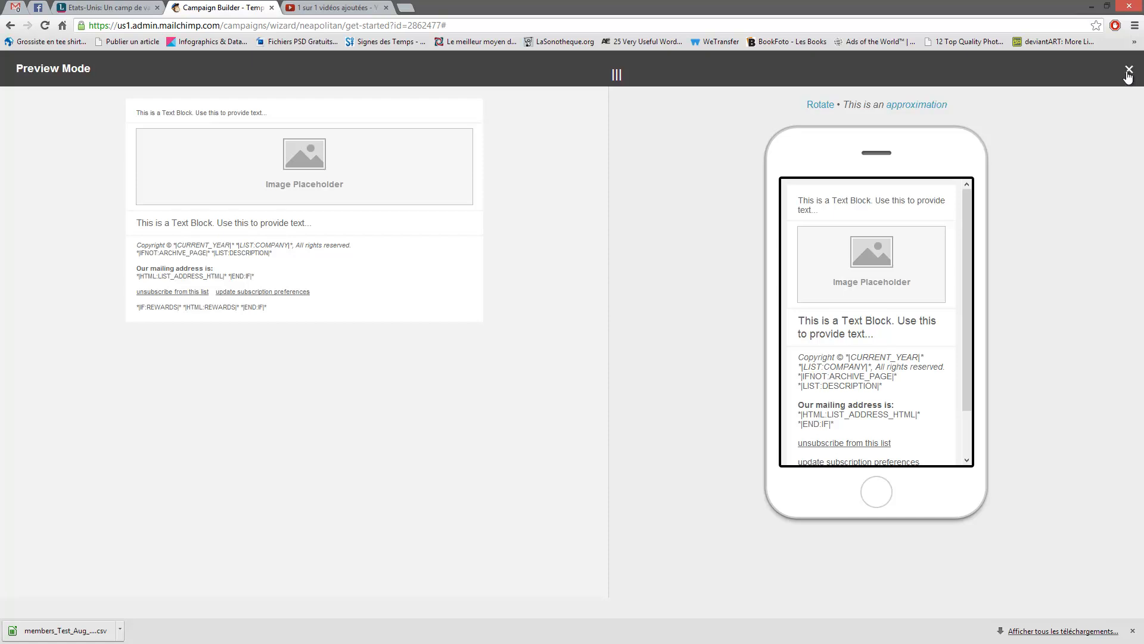
left_click(1127, 72)
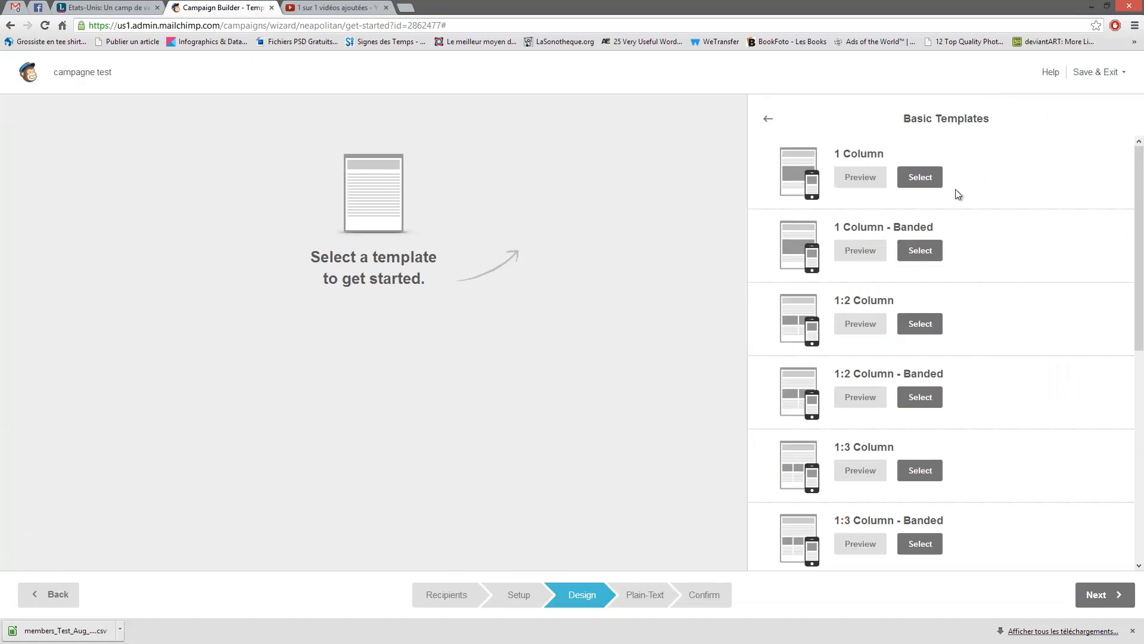
- Start from the 1 Column layout and drag the preheader block below the empty top section
left_click(918, 182)
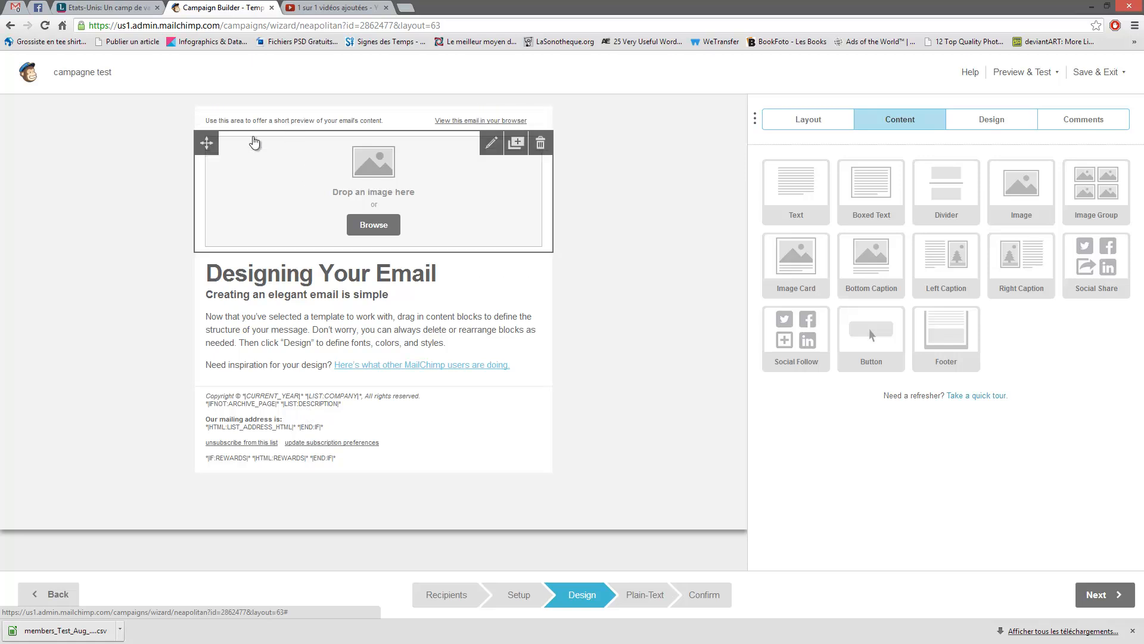
mouse_move(206, 122)
left_mouse_down()
mouse_move(200, 444)
mouse_move(199, 138)
left_mouse_up()
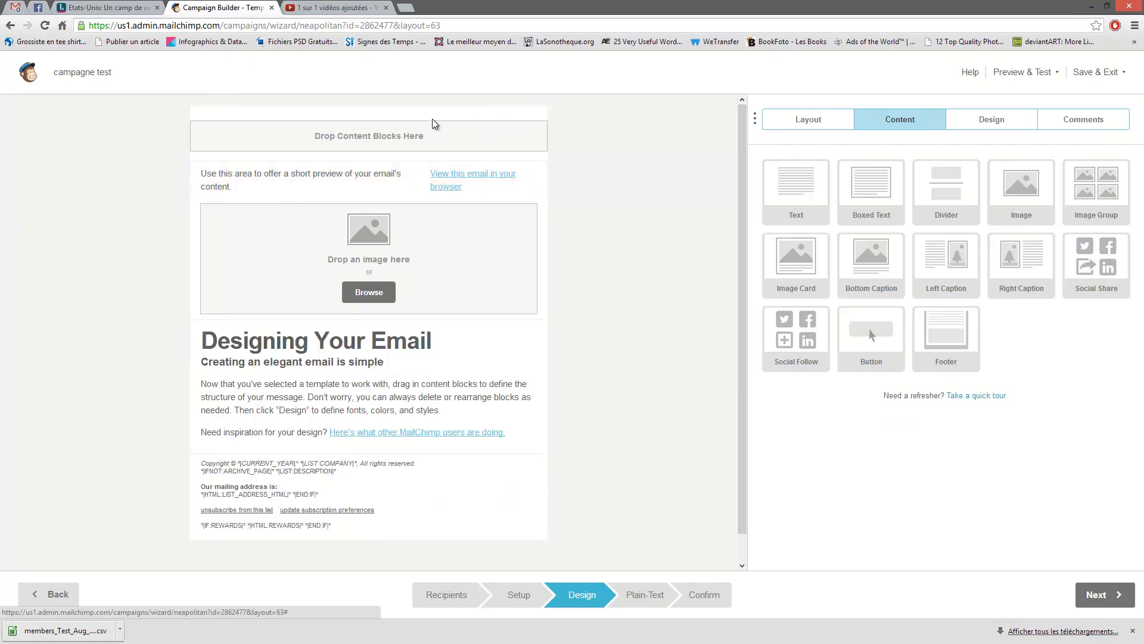
- Open the preheader text block, duplicate it, delete the duplicate, and reselect its text
mouse_move(455, 188)
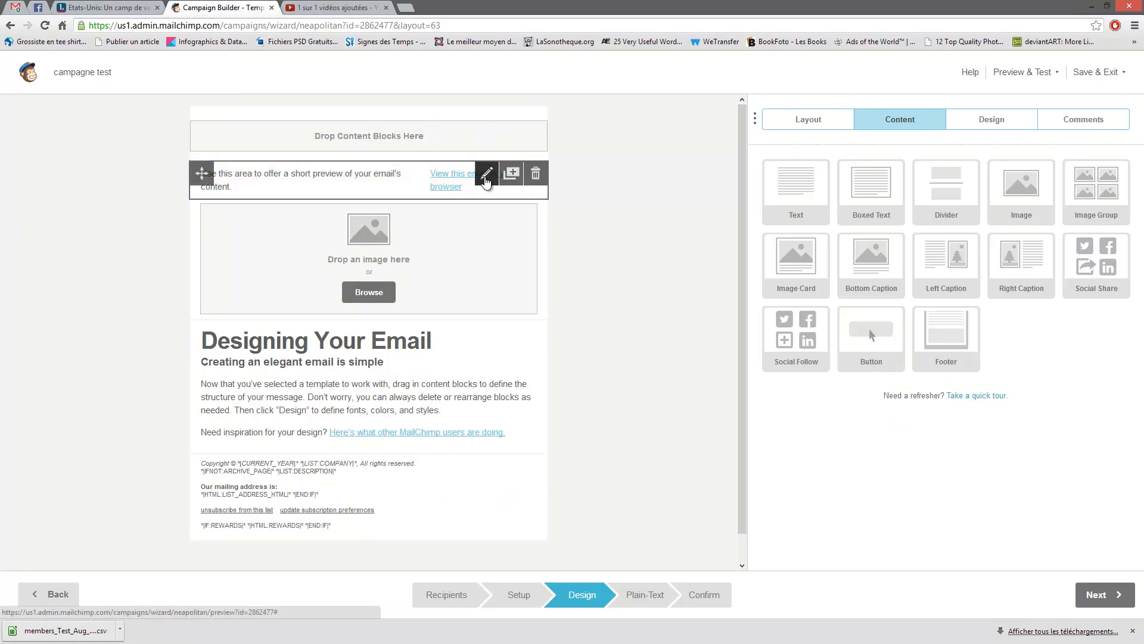
left_click(486, 174)
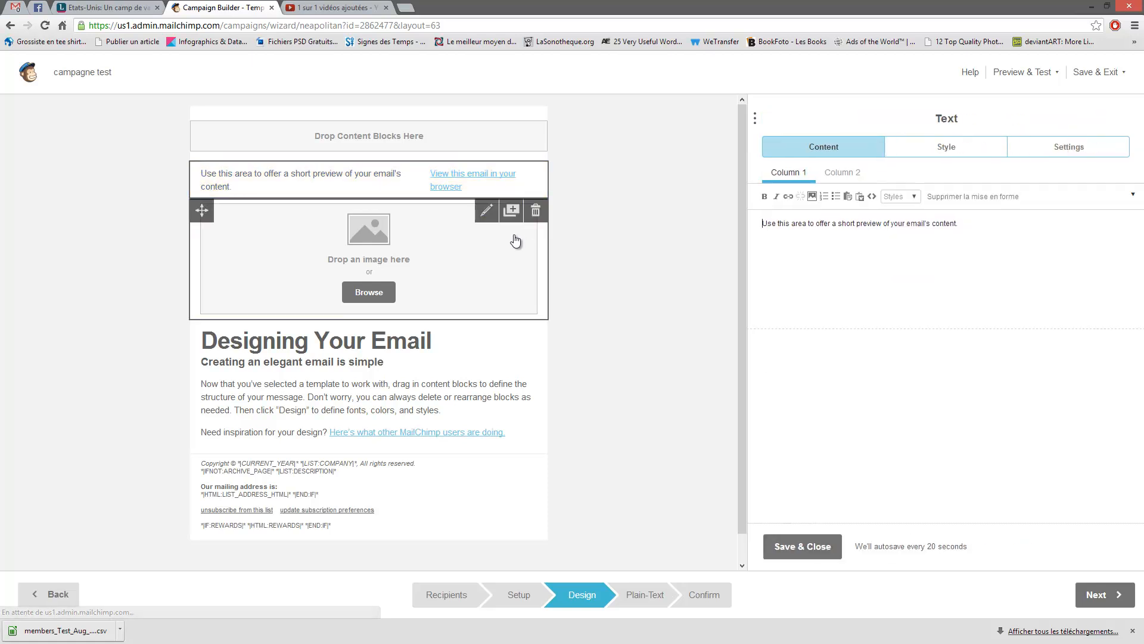
left_click_drag(948, 230, 762, 230)
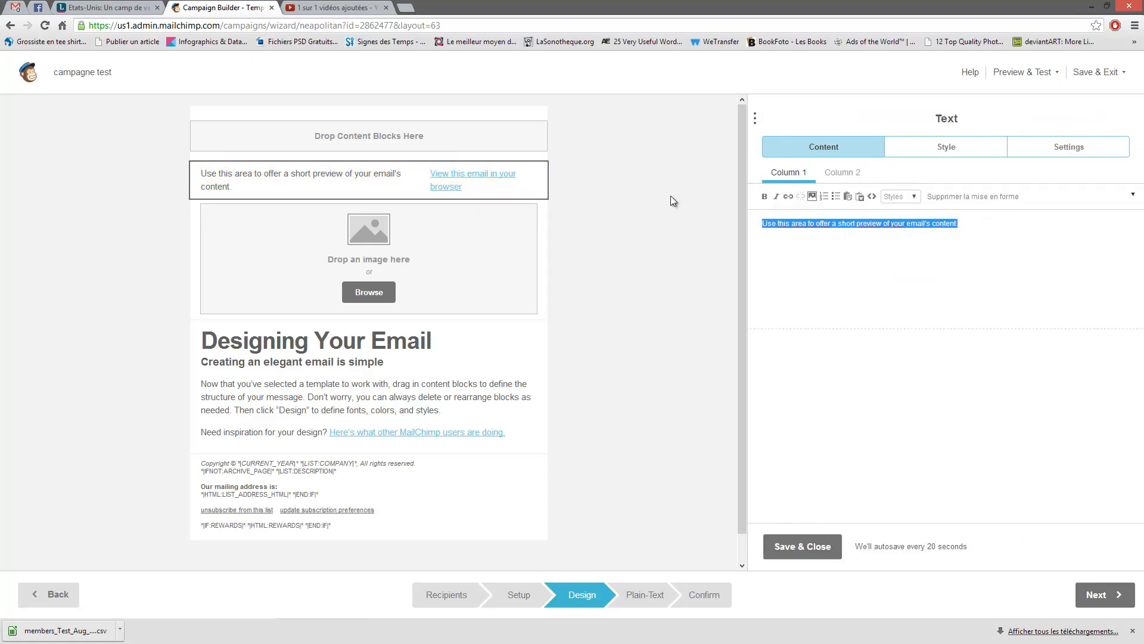
mouse_move(485, 174)
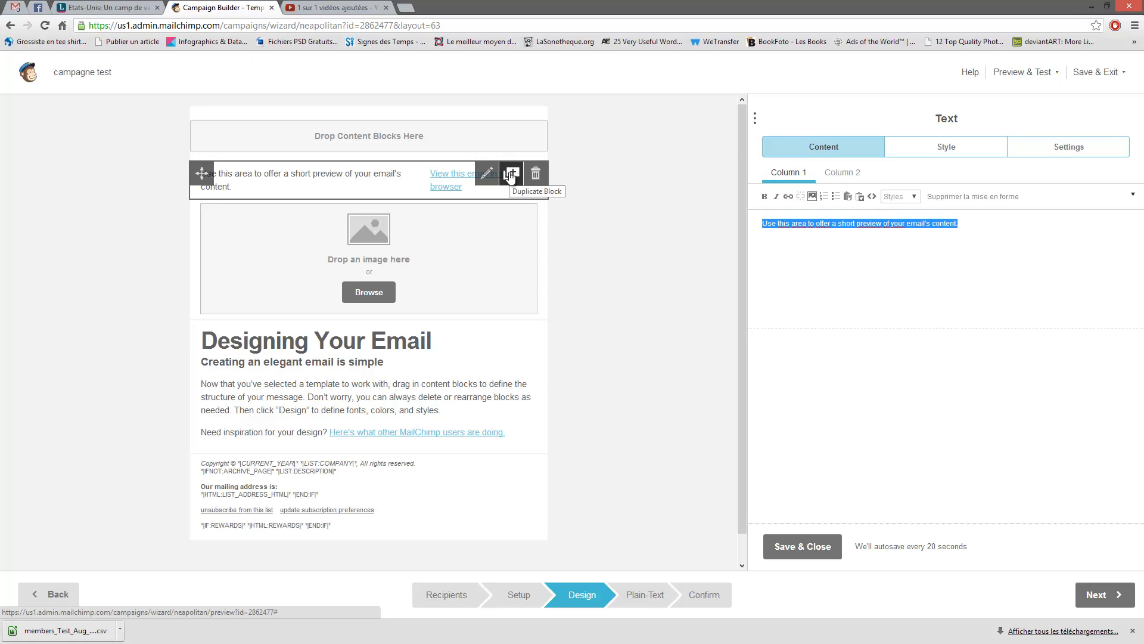
left_click(510, 176)
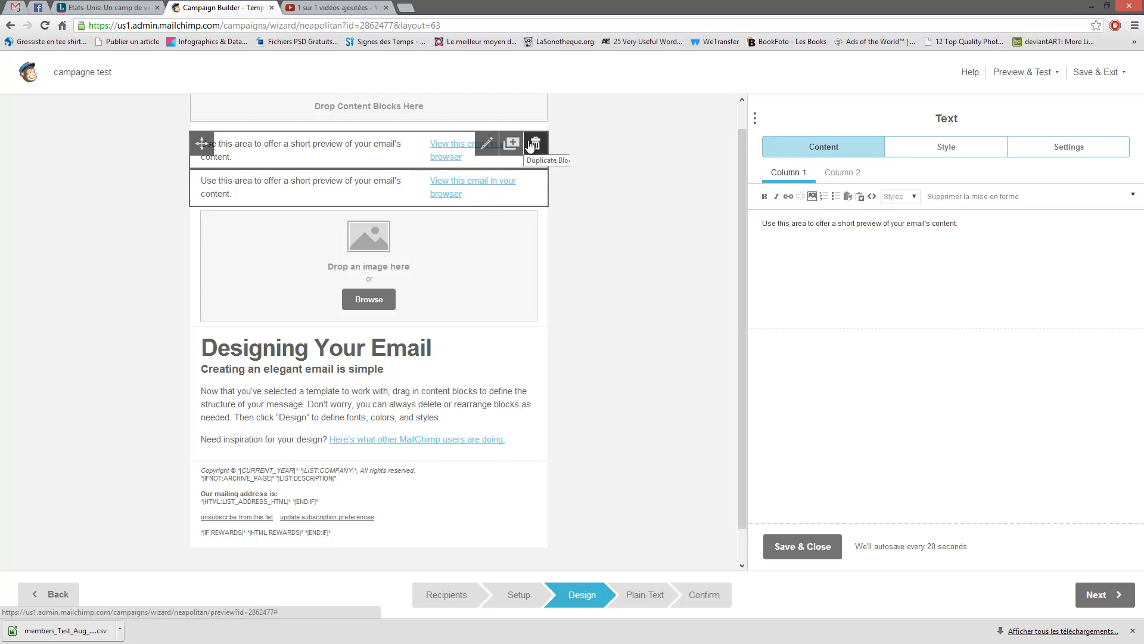
left_click(535, 144)
left_click(447, 366)
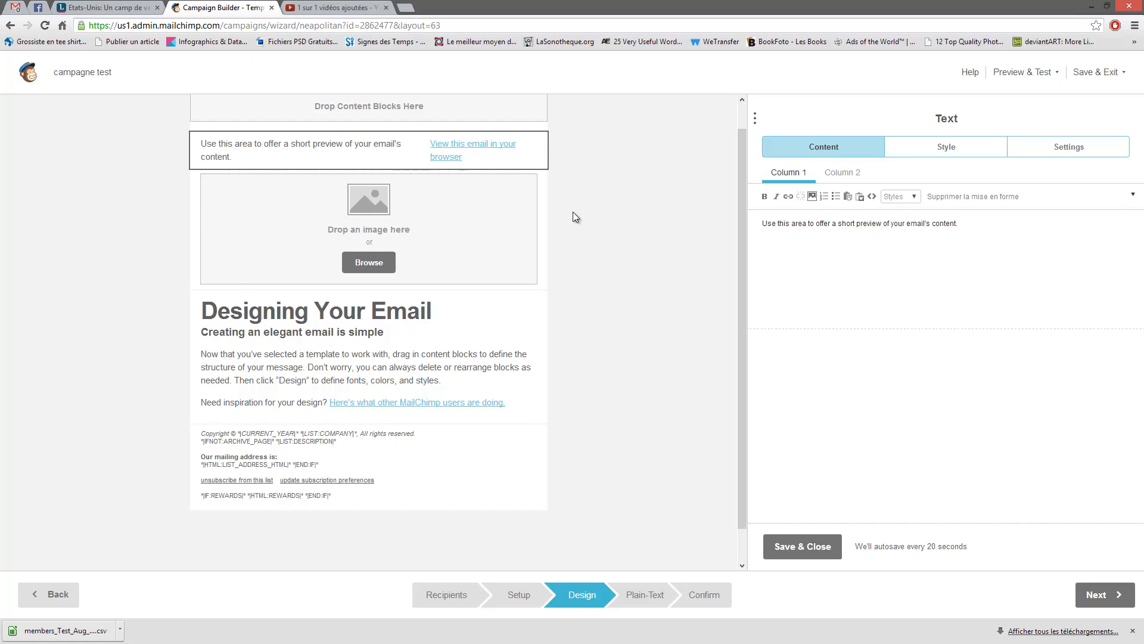
mouse_move(477, 147)
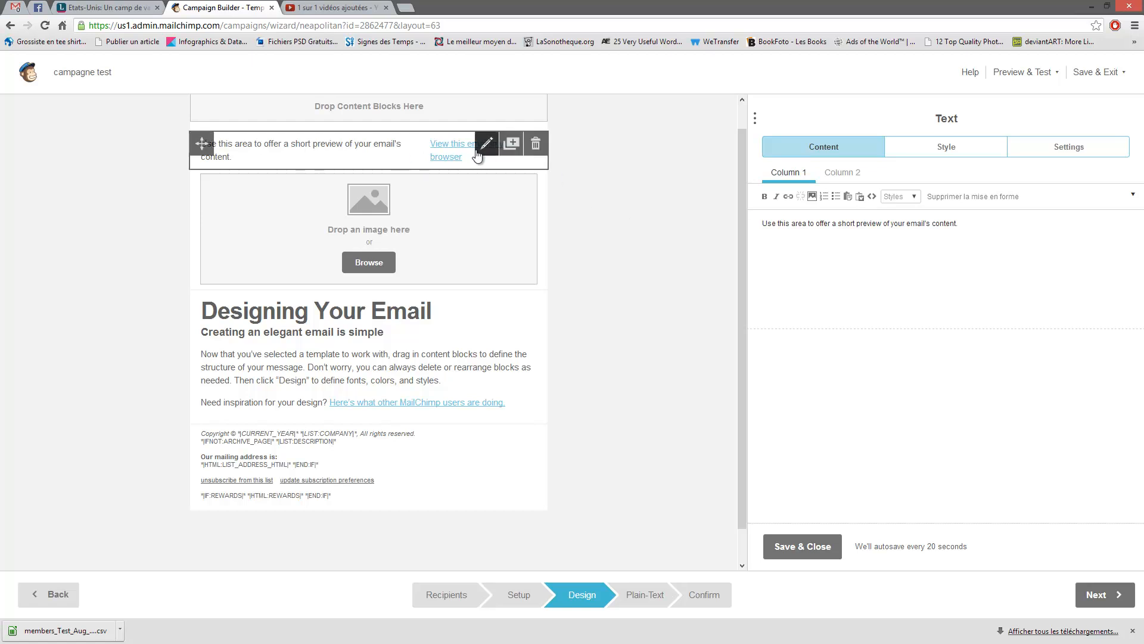
mouse_move(763, 223)
left_mouse_down()
mouse_move(1030, 227)
mouse_move(745, 230)
left_mouse_up()
left_click(996, 225)
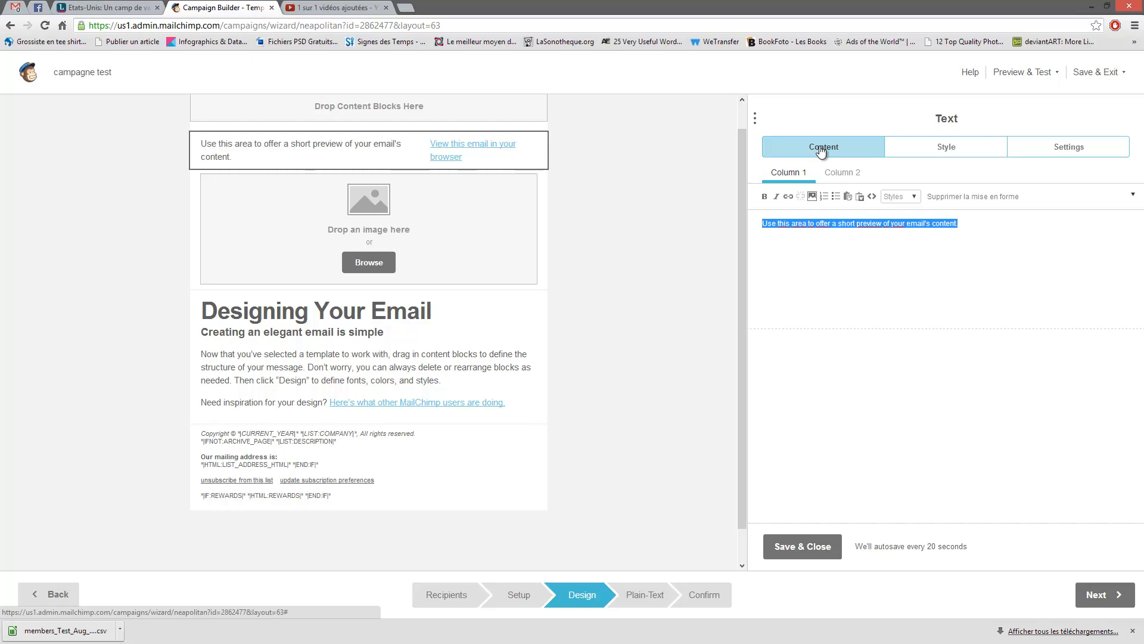
- Switch the preheader block between 1 and 2 columns and try its column split ratios
left_click(939, 152)
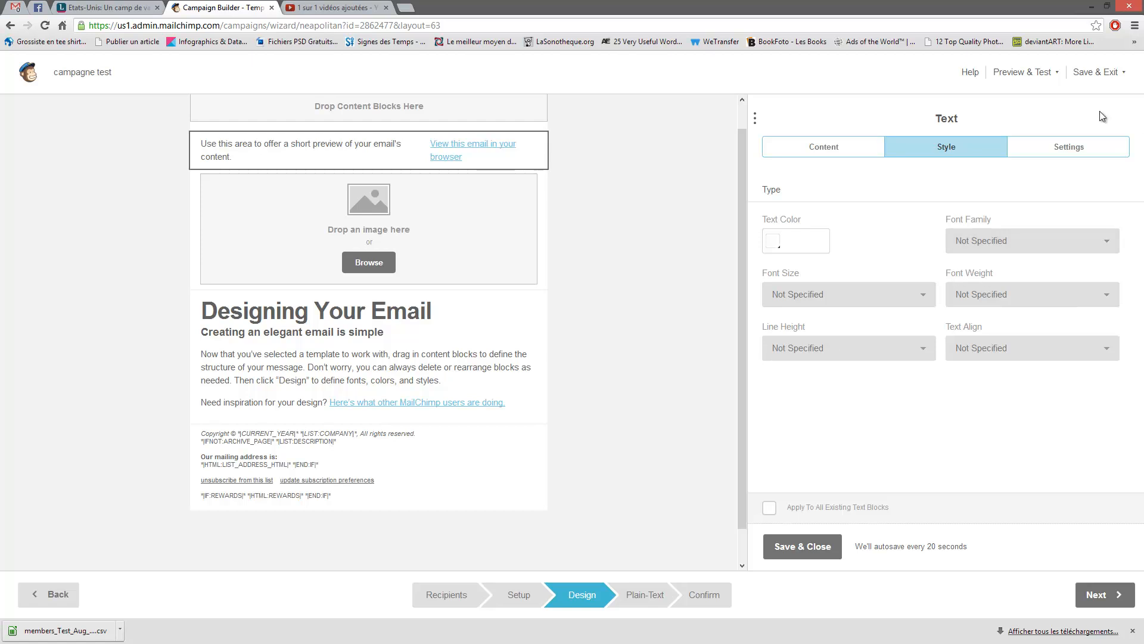
left_click(1076, 146)
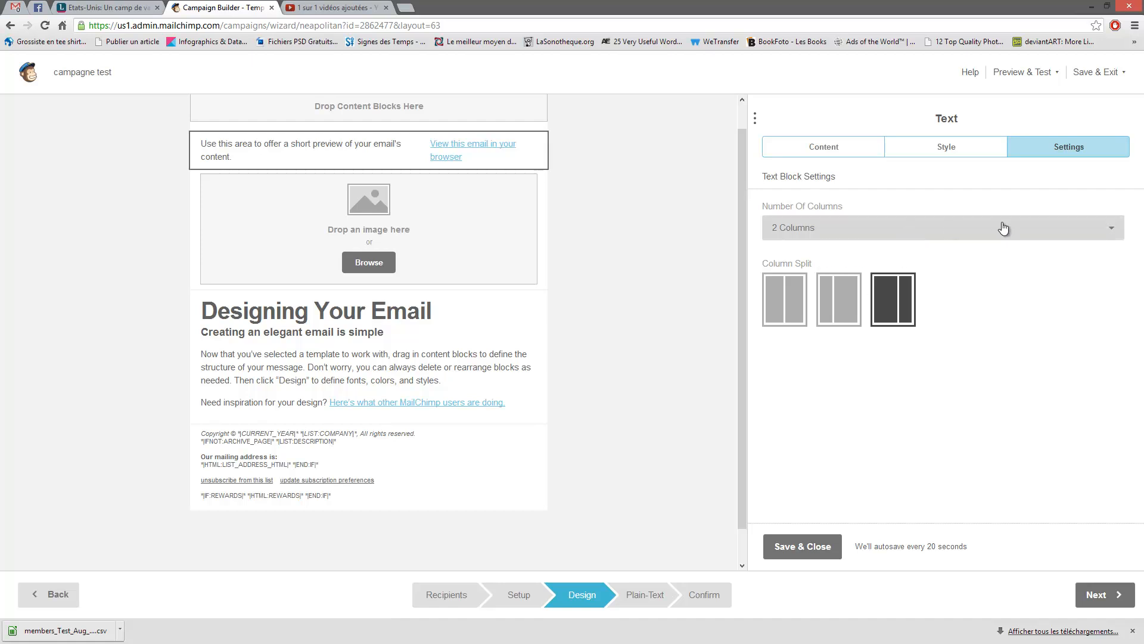
left_click(965, 237)
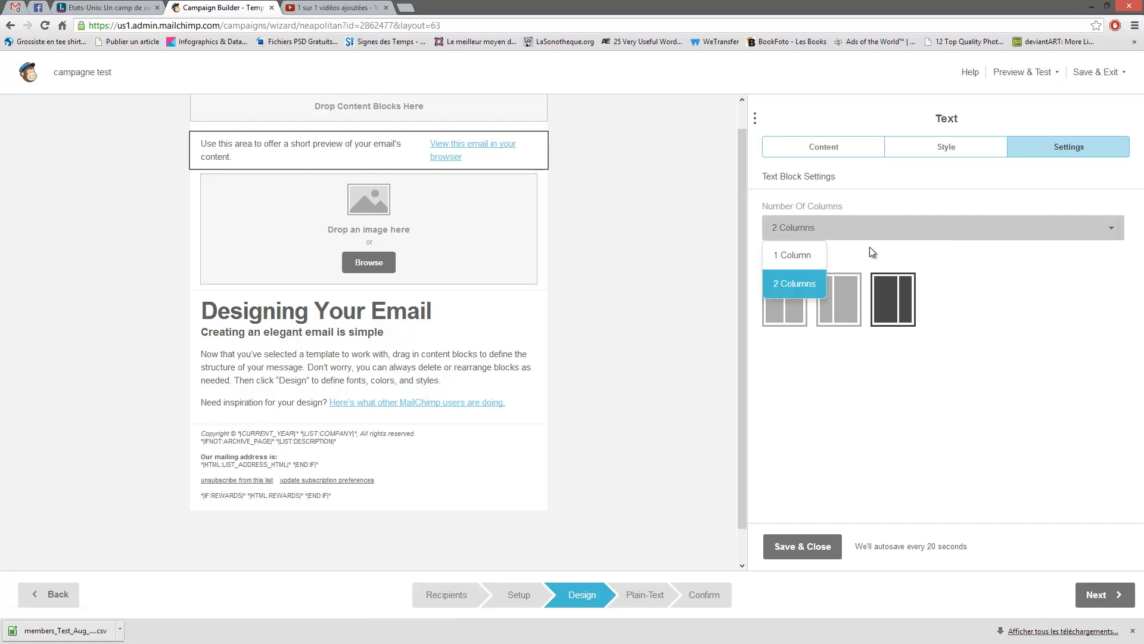
left_click(810, 255)
left_click(825, 232)
left_click(799, 285)
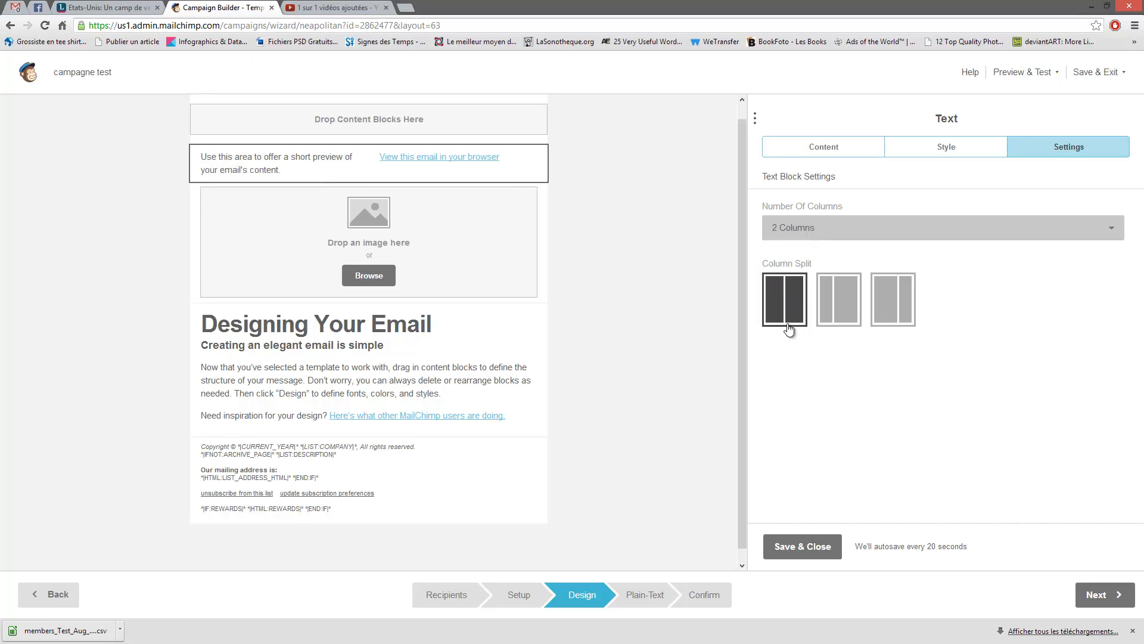
left_click(831, 305)
left_click(881, 305)
left_click(803, 306)
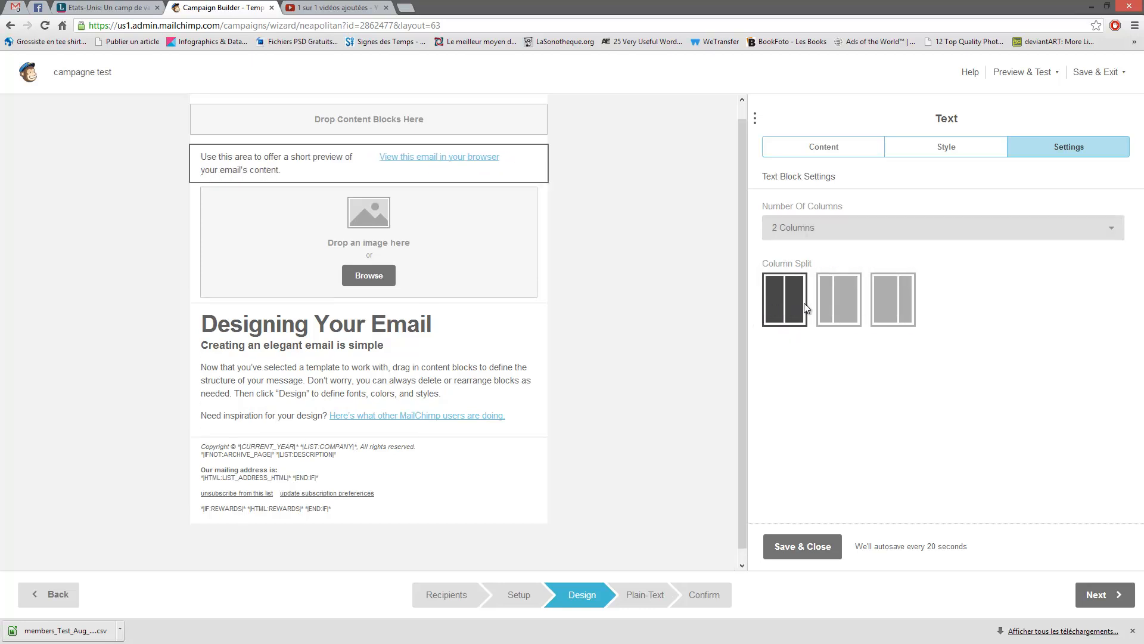
left_click(847, 298)
left_click(892, 301)
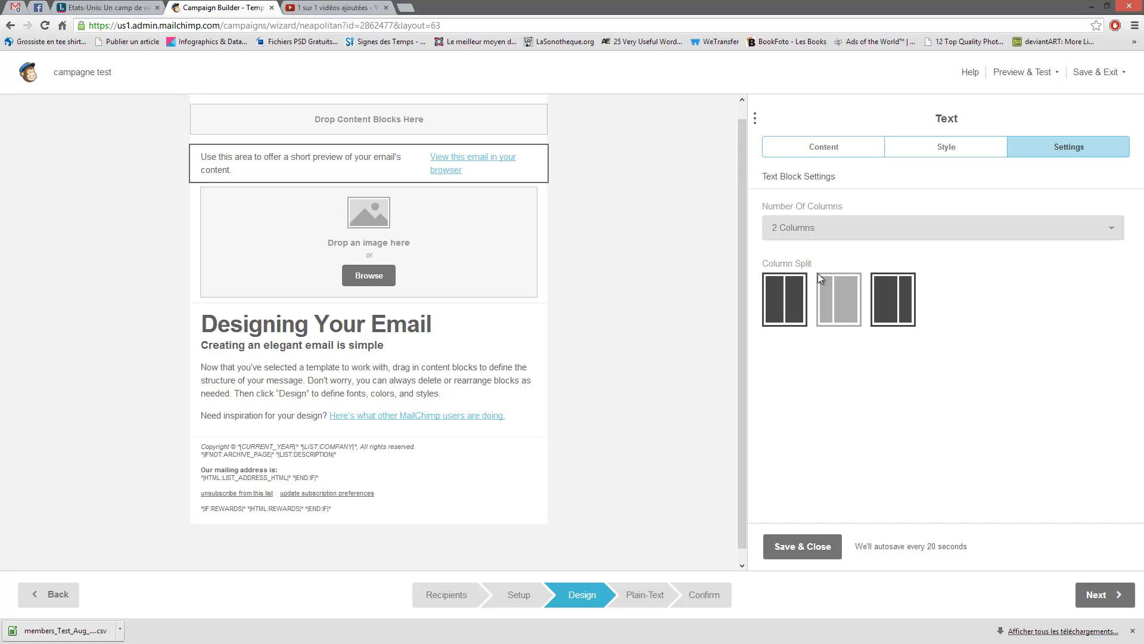
left_click(824, 146)
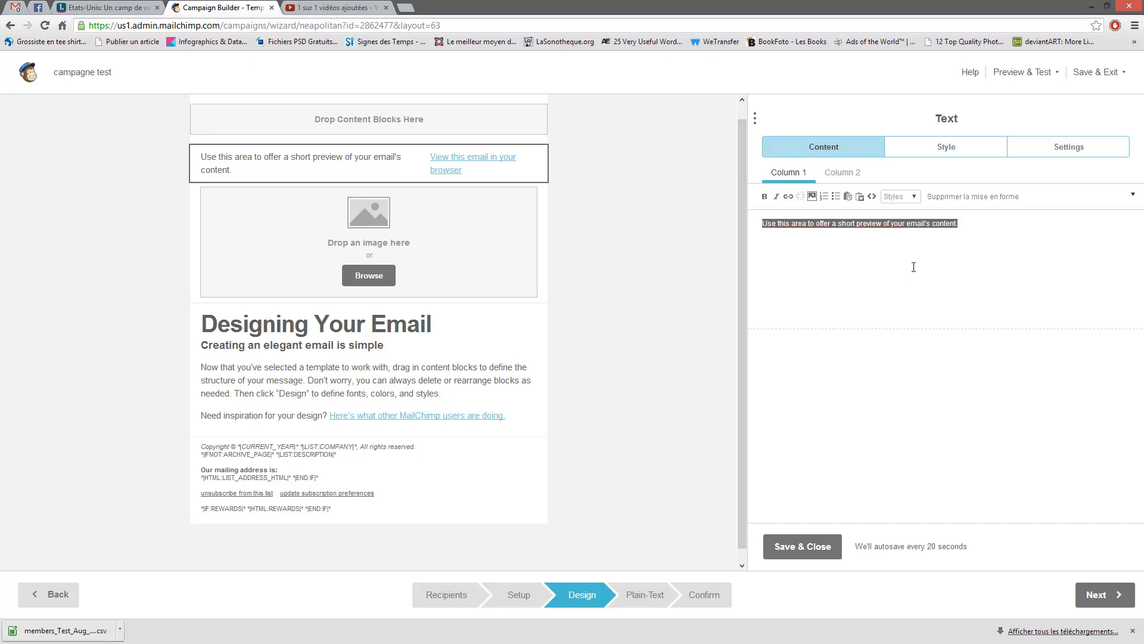
- View both preheader columns' text, select the Column 1 line, and expand the formatting toolbar
left_click(782, 173)
left_click(847, 174)
left_click(788, 176)
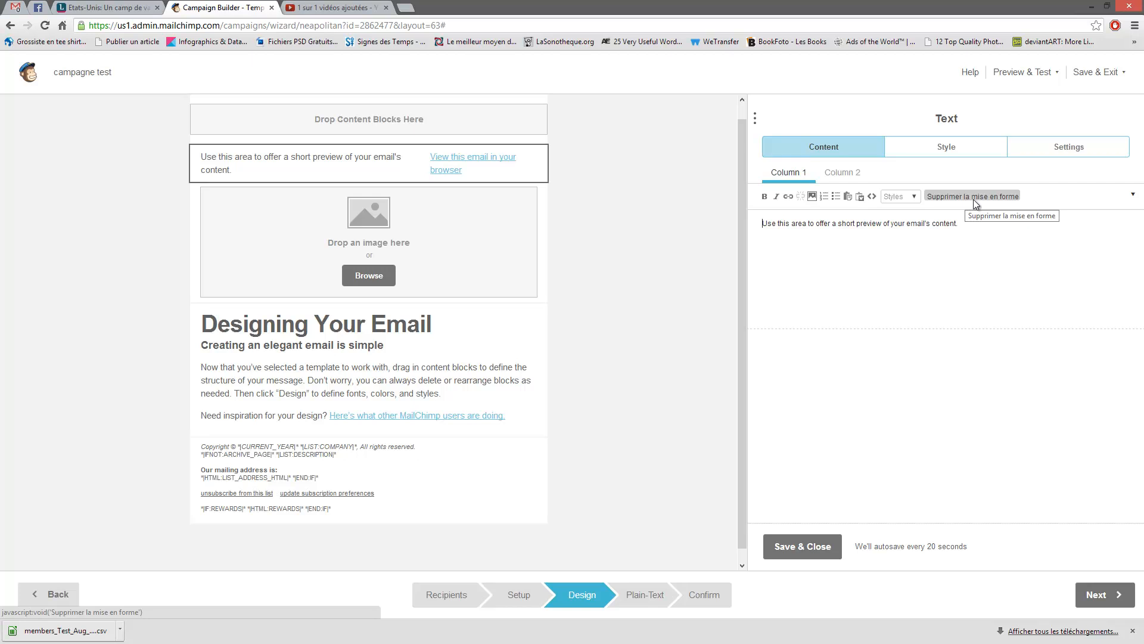
left_click_drag(959, 224, 722, 228)
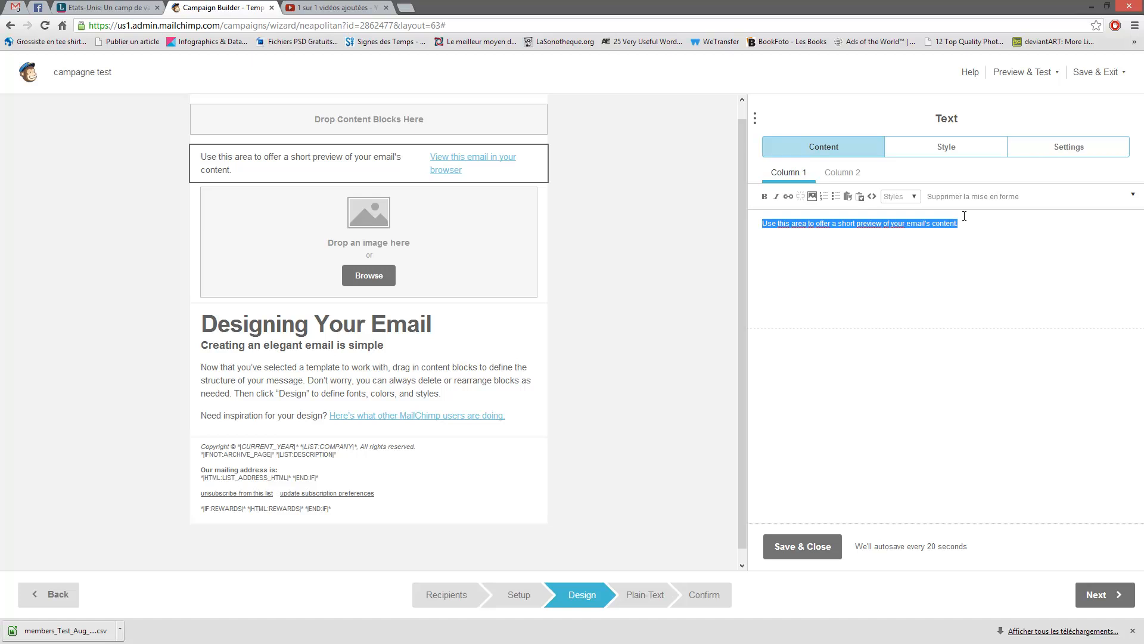
left_click(1133, 197)
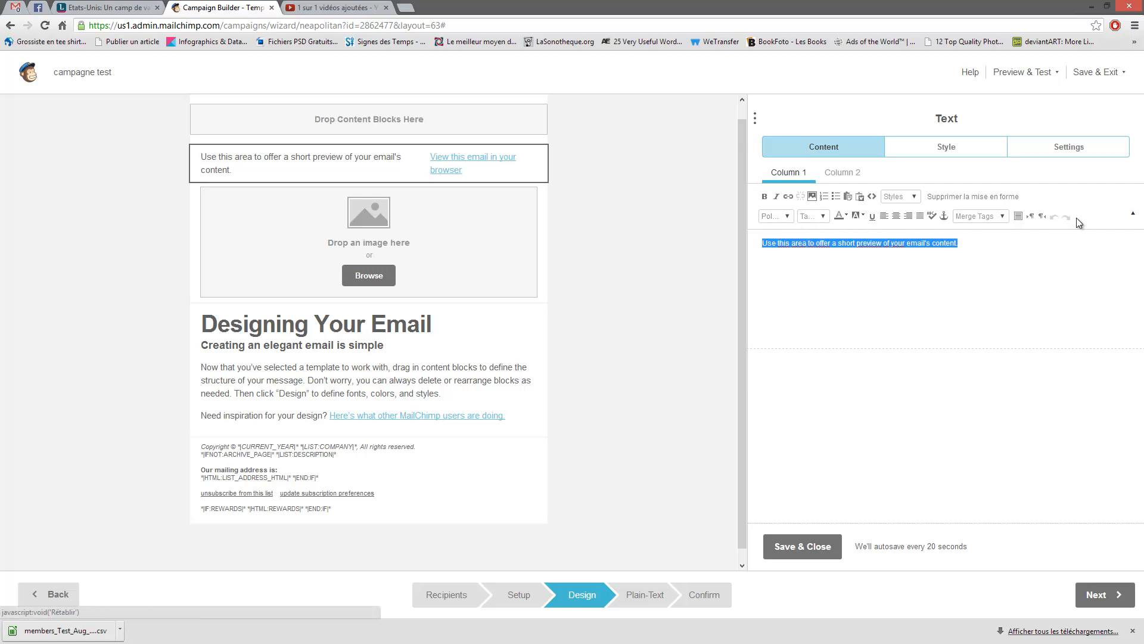
- Look through the font, font size and Merge Tags lists without changes, then open the image block
left_click(787, 216)
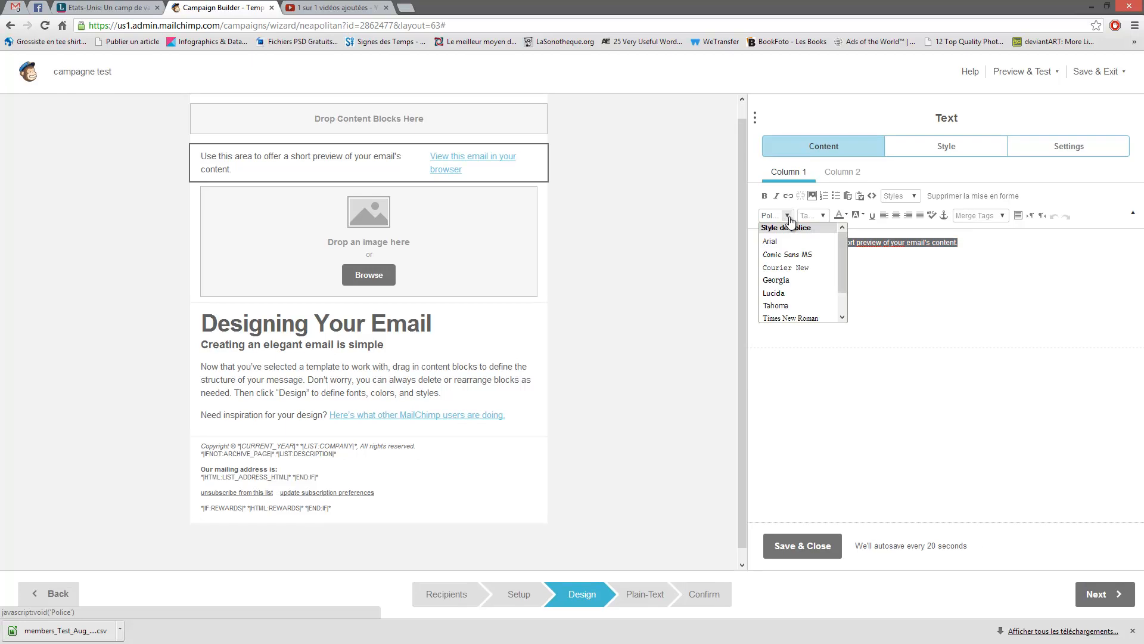
left_click(787, 216)
left_click(823, 216)
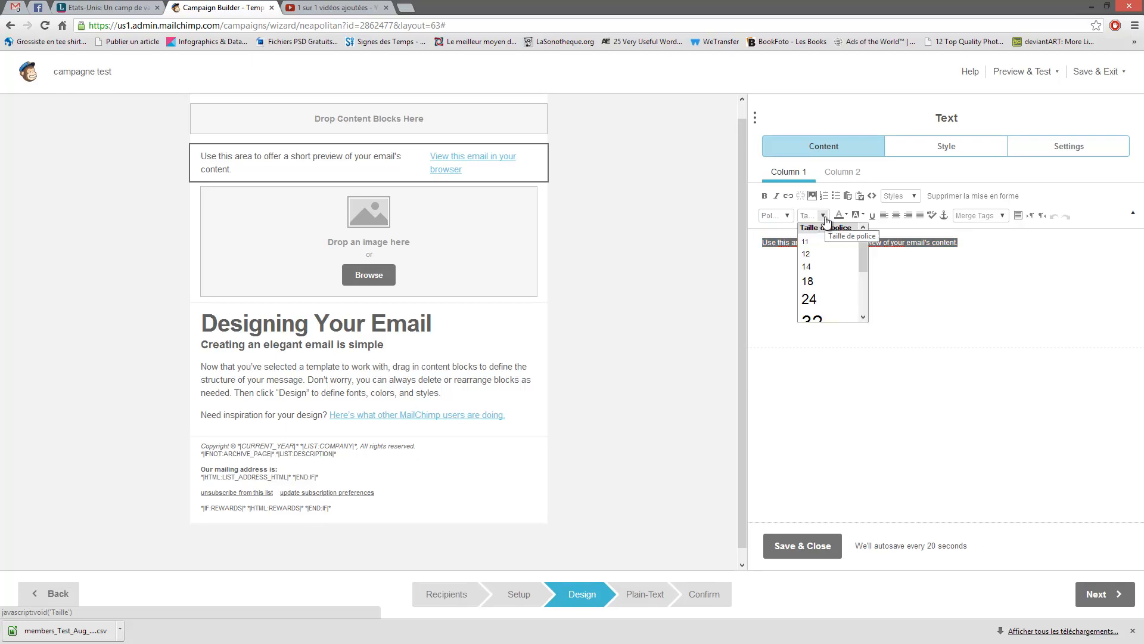
left_click(823, 216)
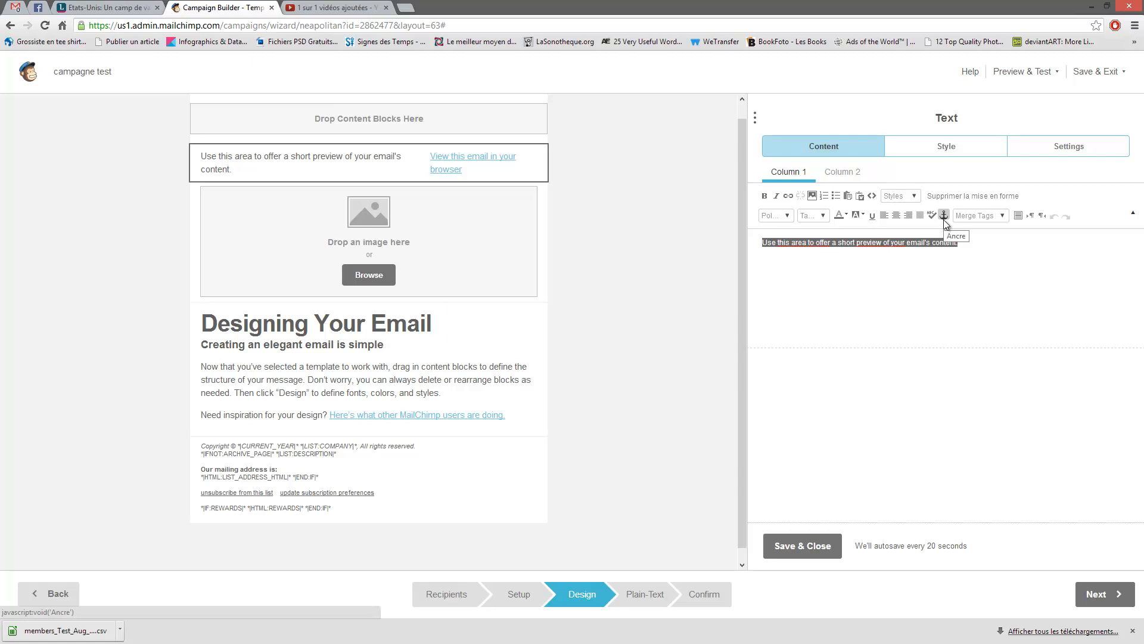
left_click(1001, 215)
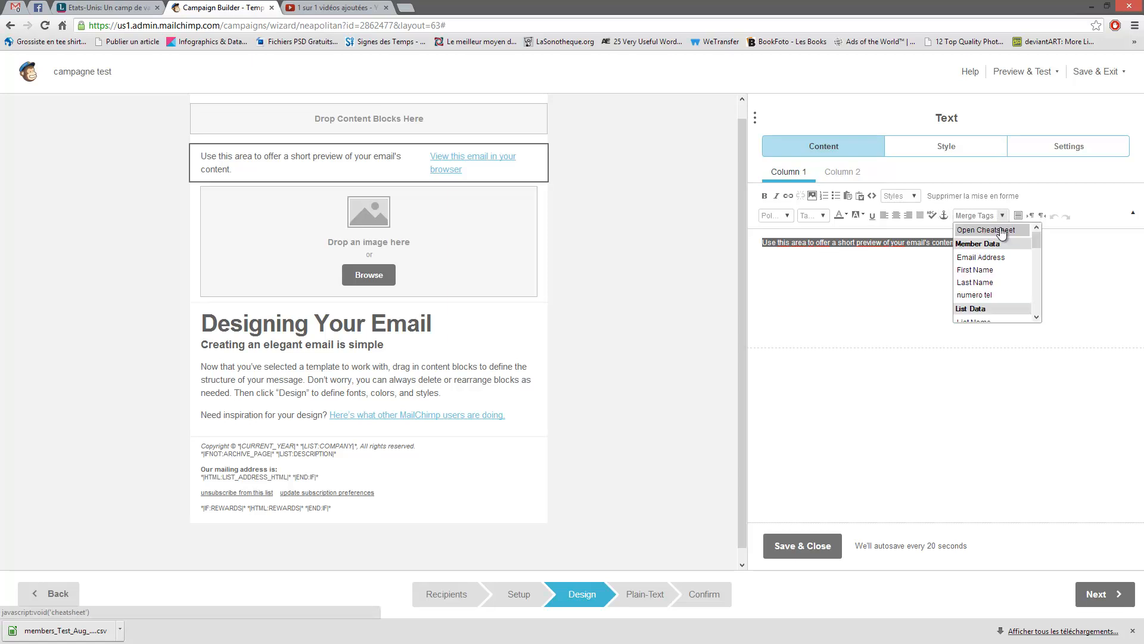
left_click(1003, 218)
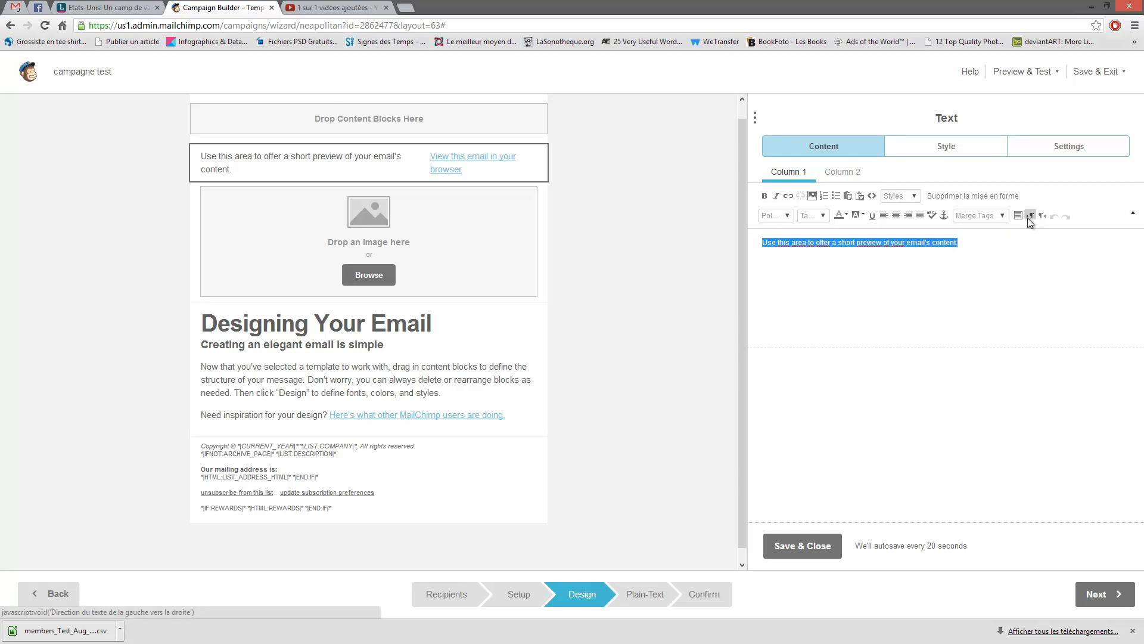
left_click(1038, 278)
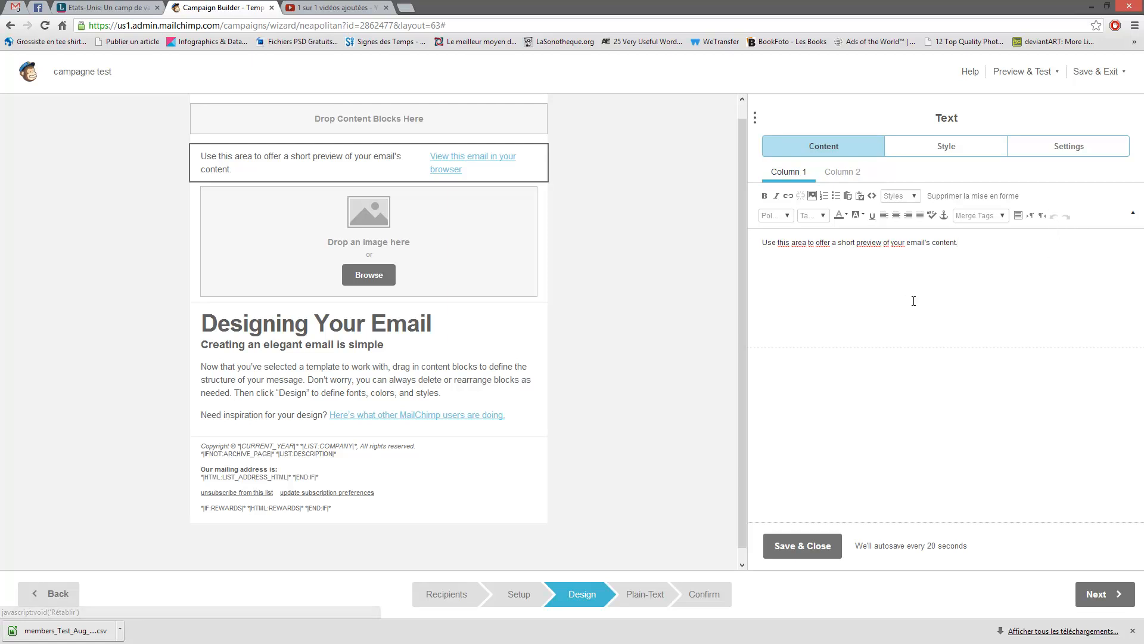
left_click(485, 242)
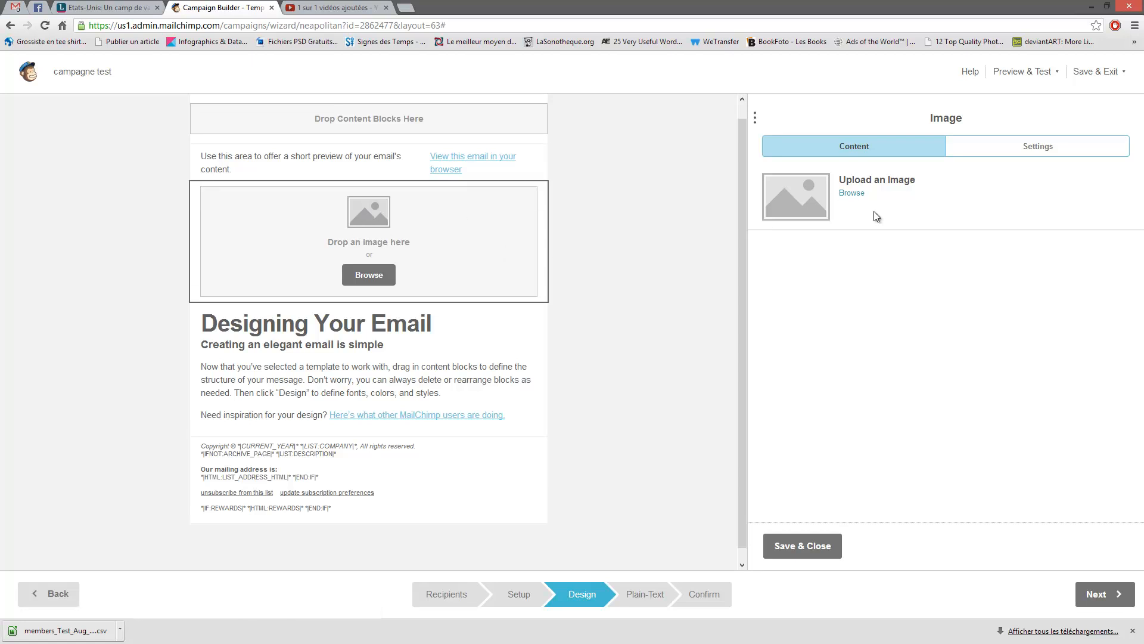
left_click(852, 194)
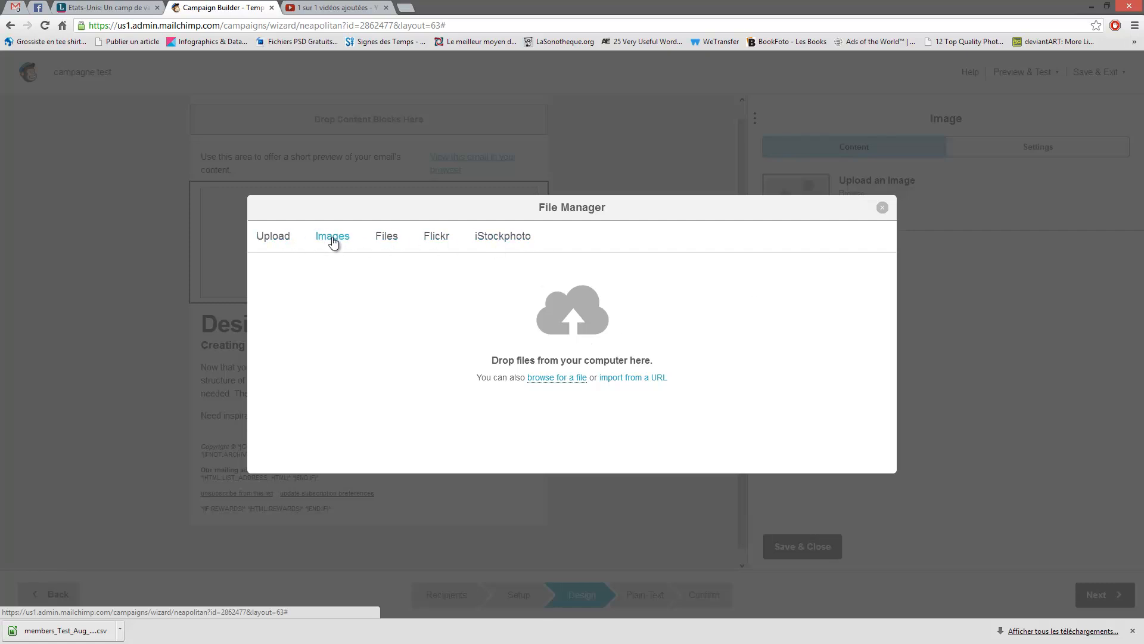
left_click(332, 240)
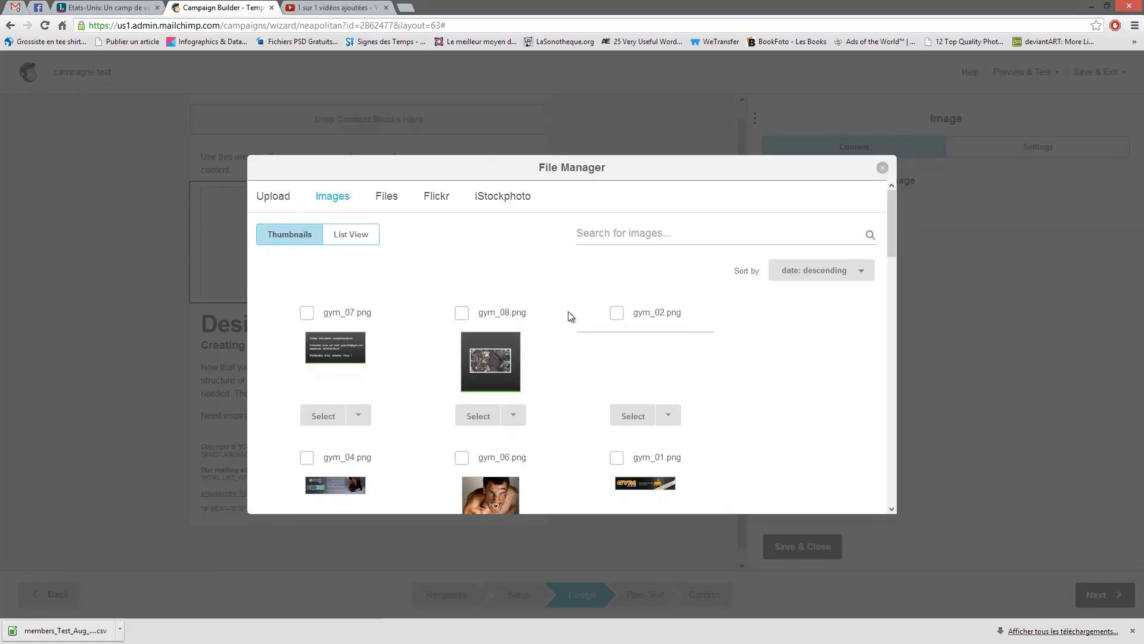
scroll(570, 319, "down", 3)
scroll(567, 317, "down", 17)
scroll(557, 336, "up", 14)
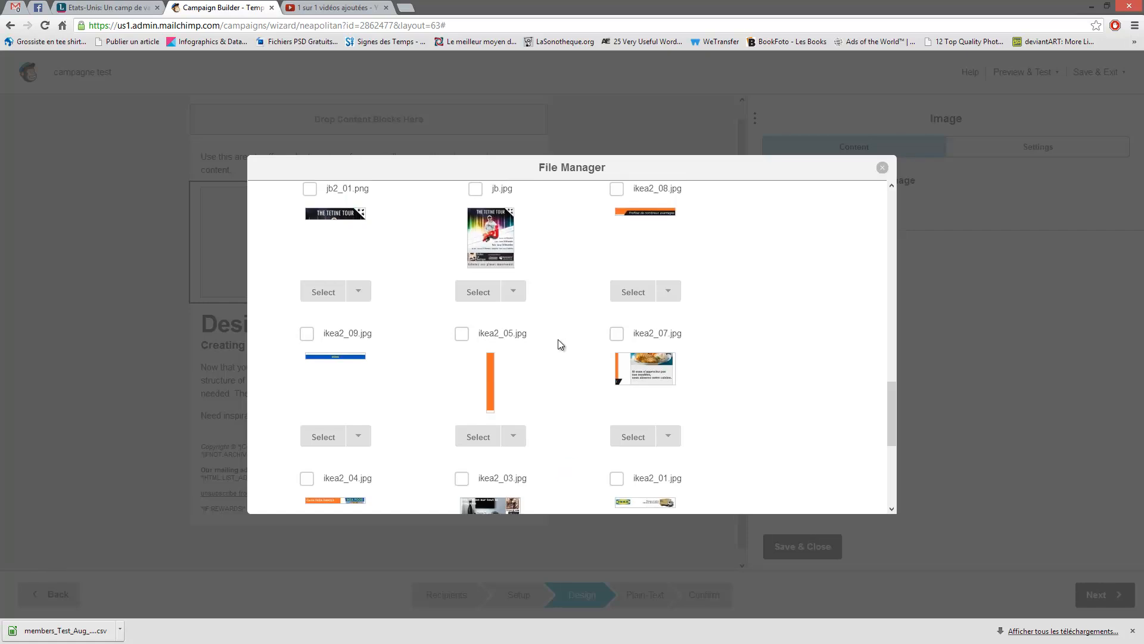
scroll(557, 341, "up", 5)
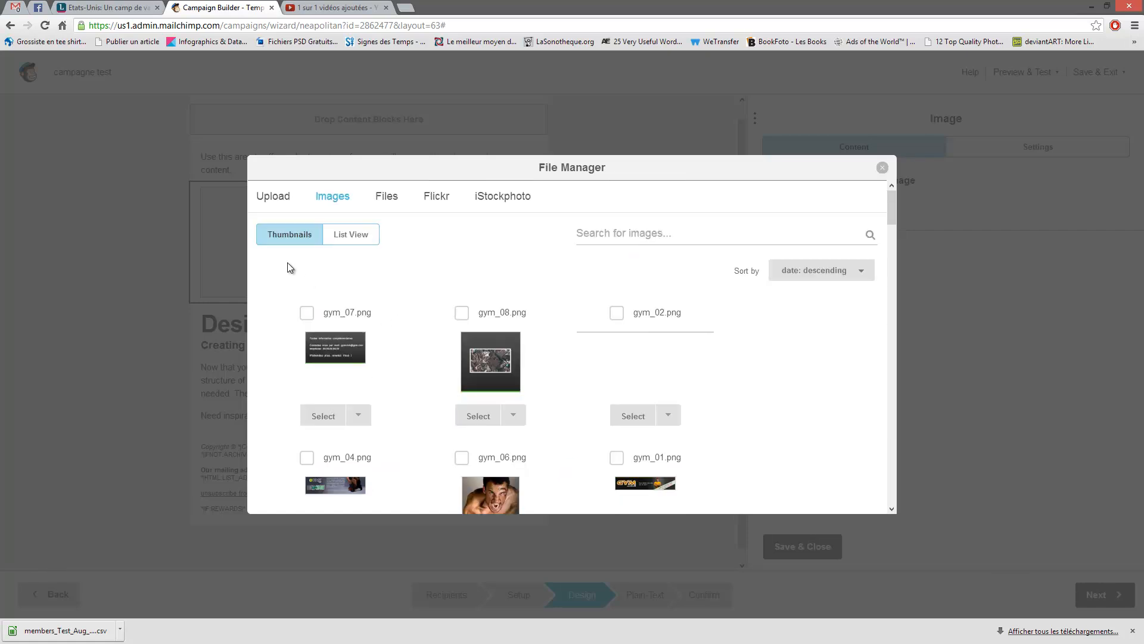
left_click(327, 197)
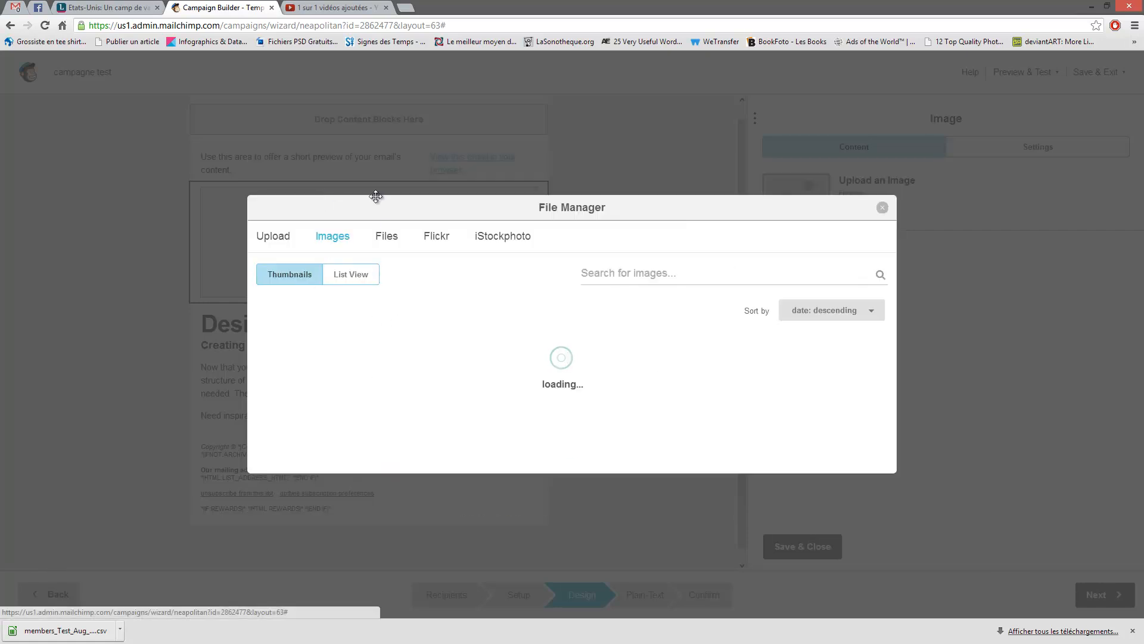
left_click(269, 195)
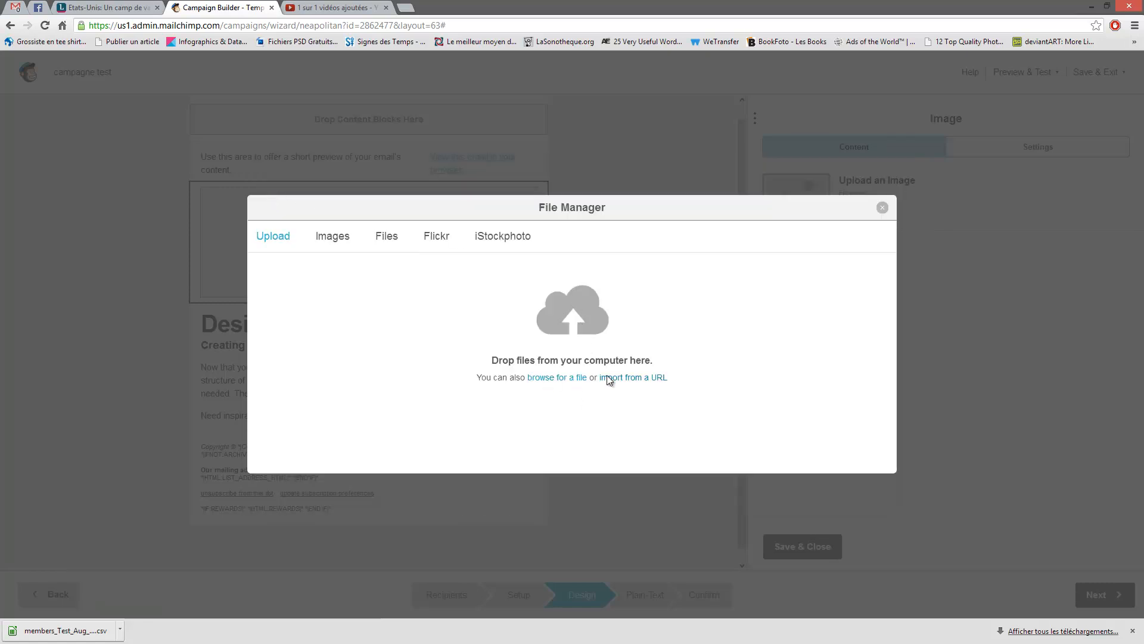
left_click(549, 378)
left_click_drag(766, 193, 486, 344)
left_click_drag(557, 338, 582, 149)
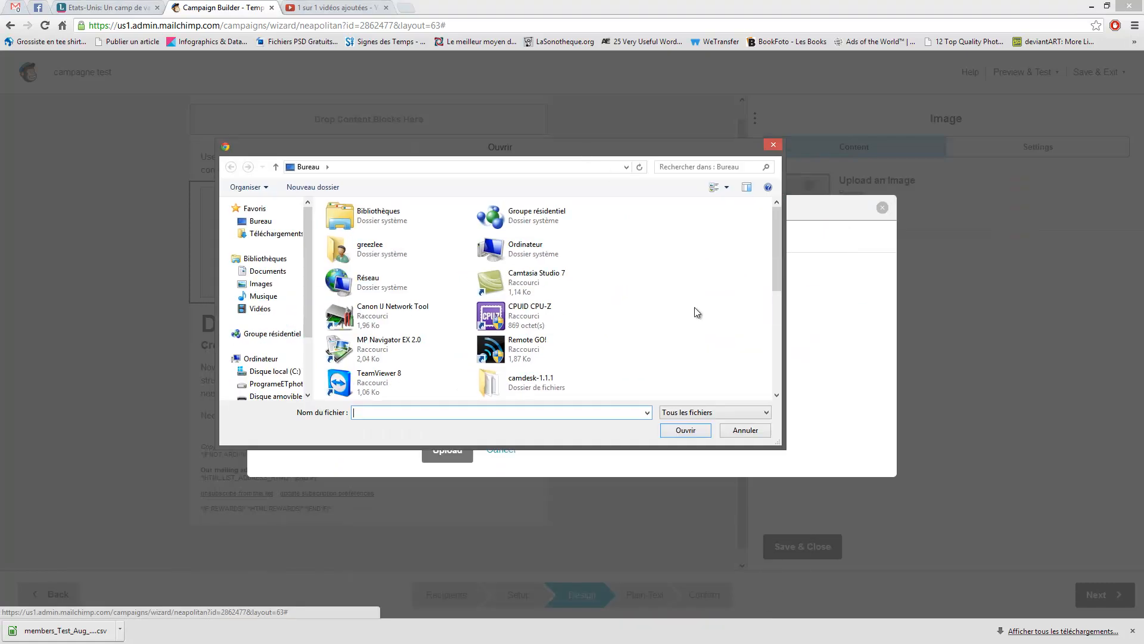
scroll(697, 298, "down", 5)
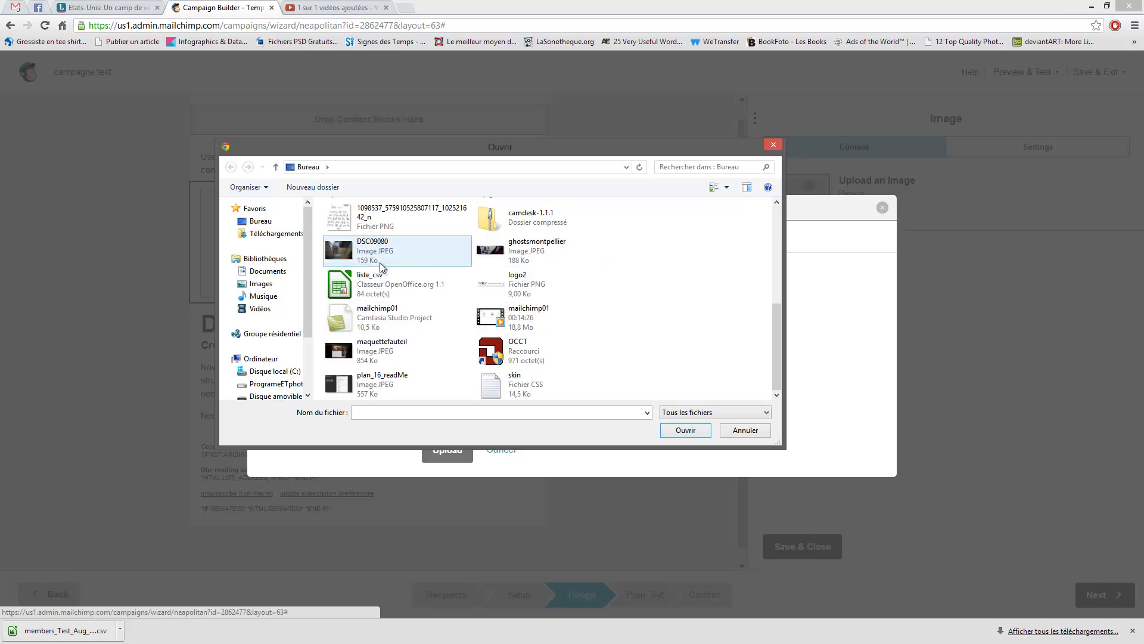
left_click(744, 434)
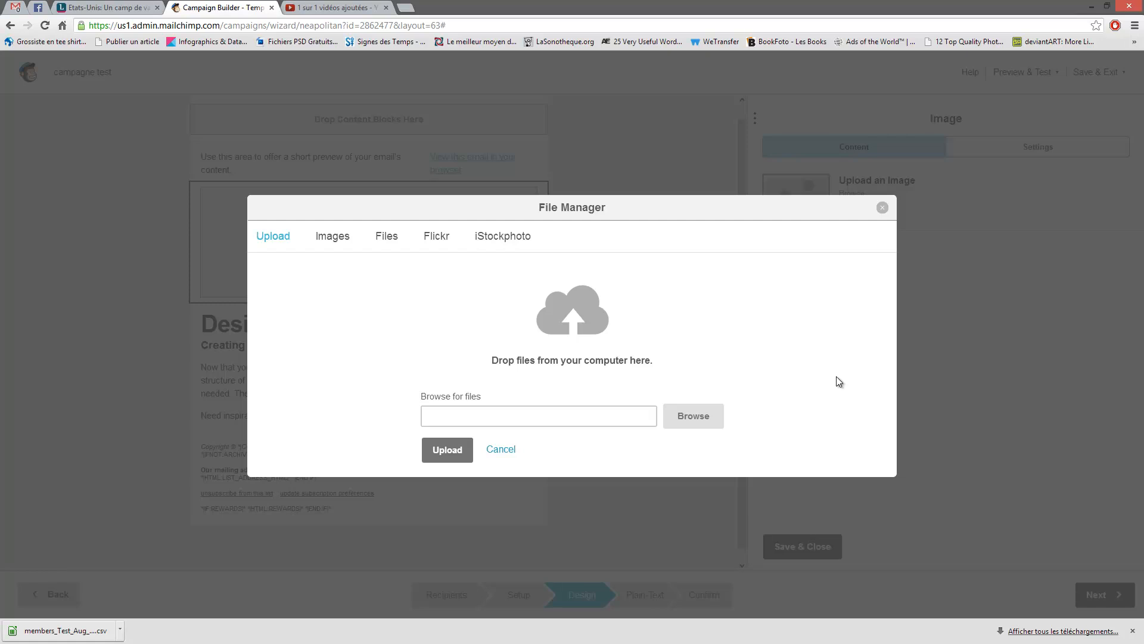
left_click(882, 207)
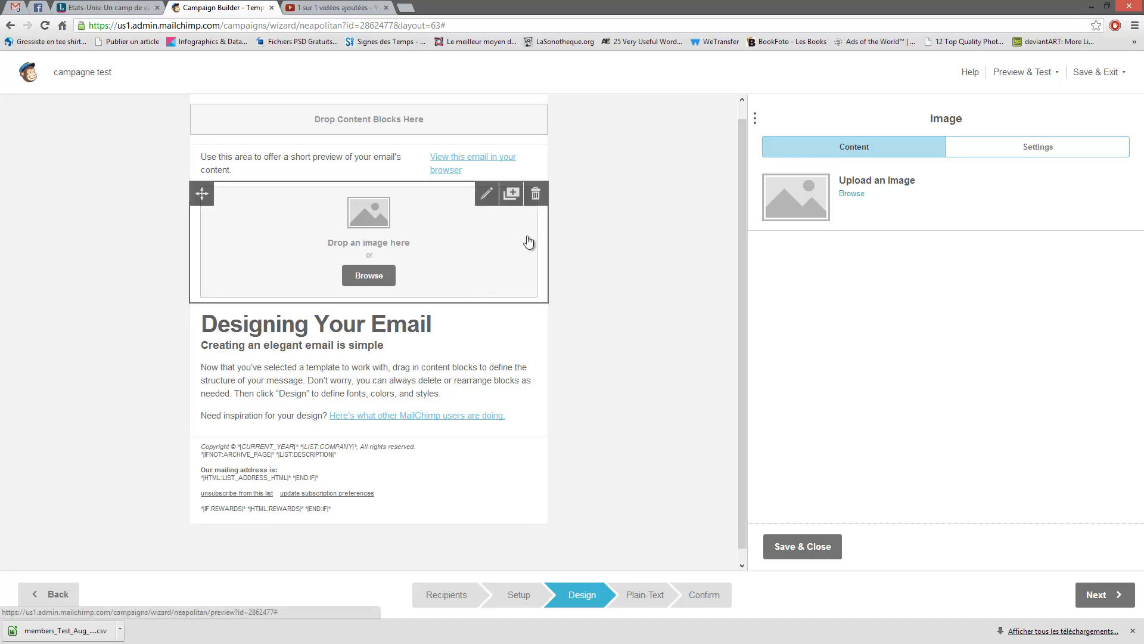
- Close the main text block and the empty image block unchanged with Save & Close
left_click(435, 346)
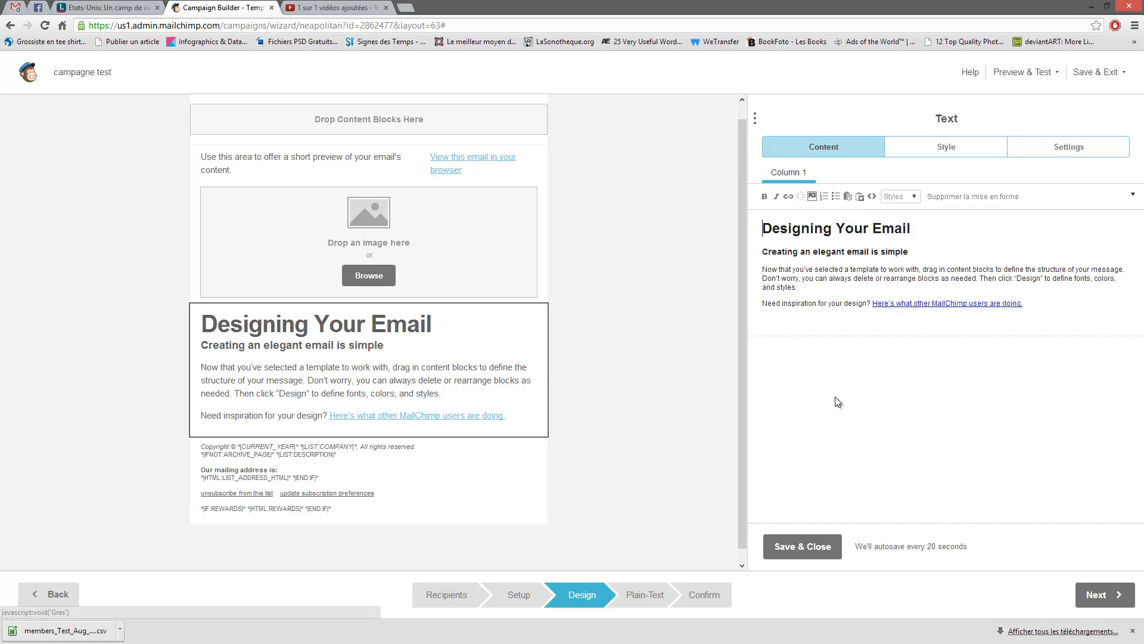
left_click(778, 553)
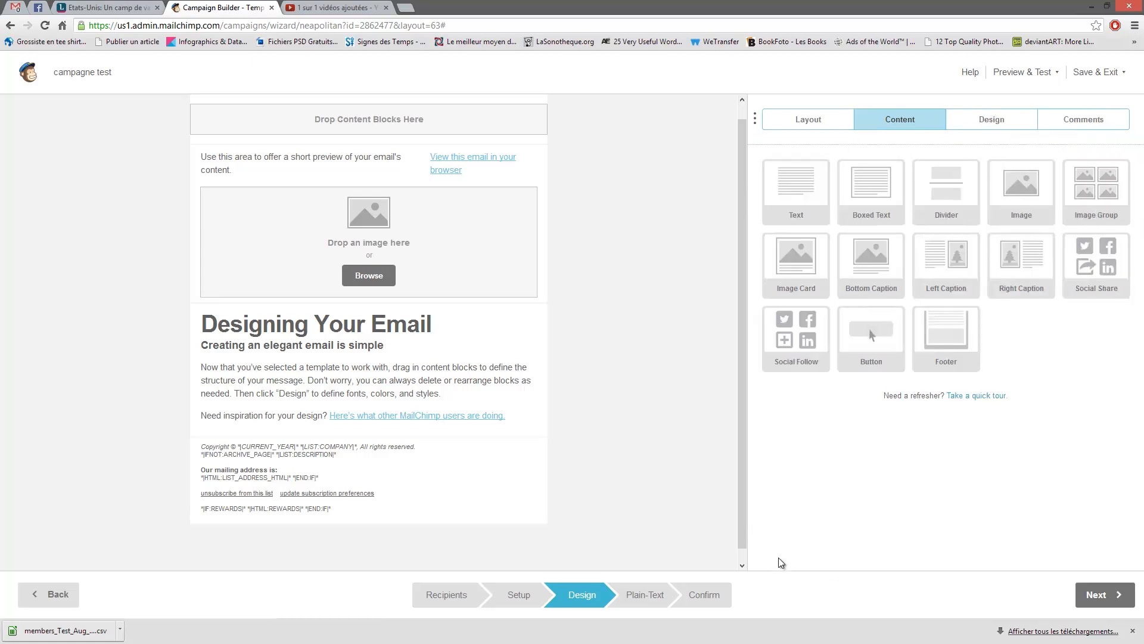
left_click(491, 273)
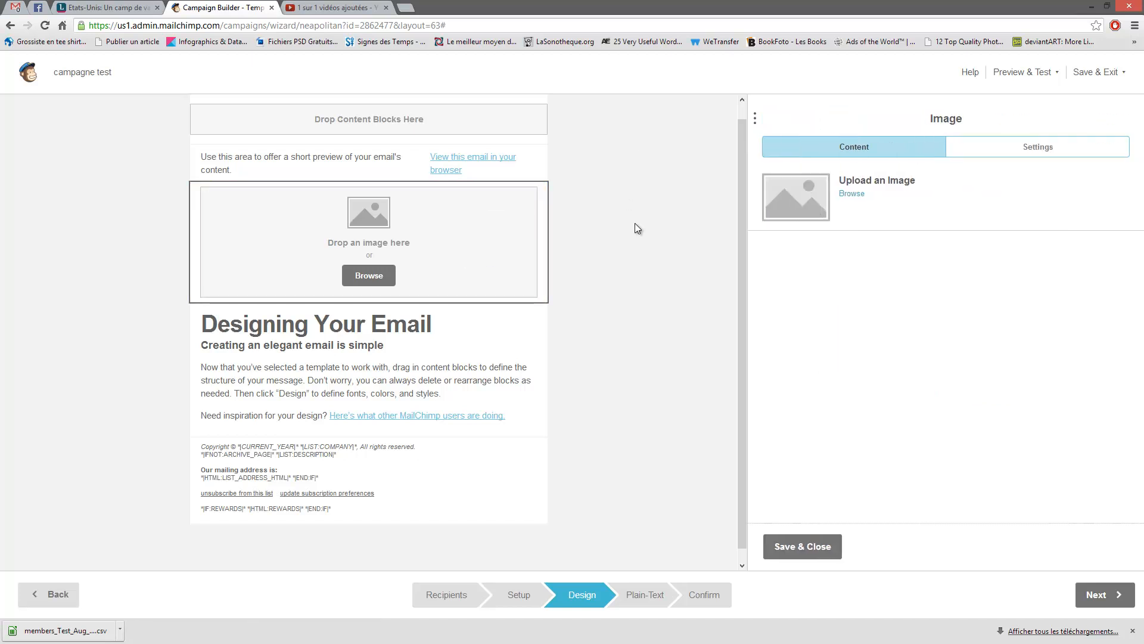
left_click(816, 547)
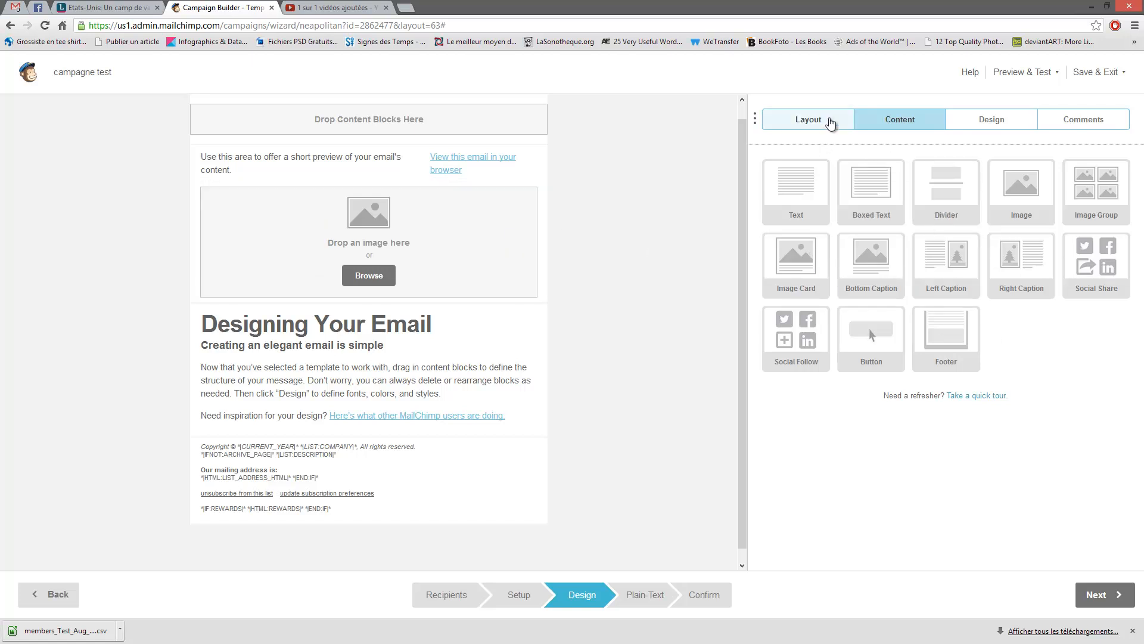
- Place a Social Follow block with Facebook, Twitter and Website links above the footer and save it
left_click(830, 120)
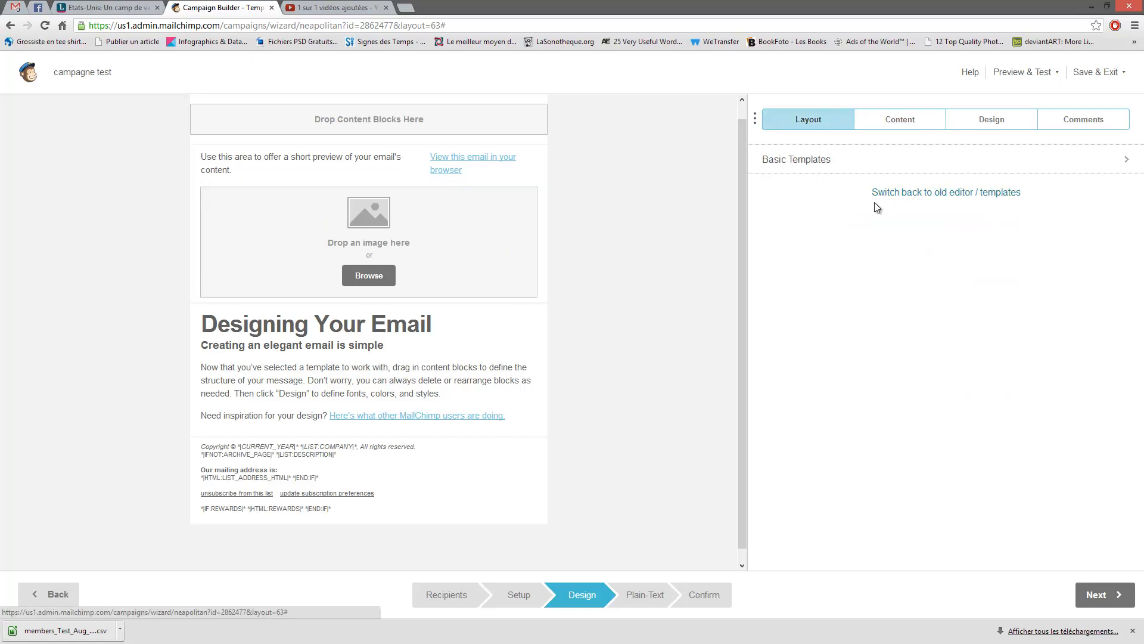
left_click(901, 120)
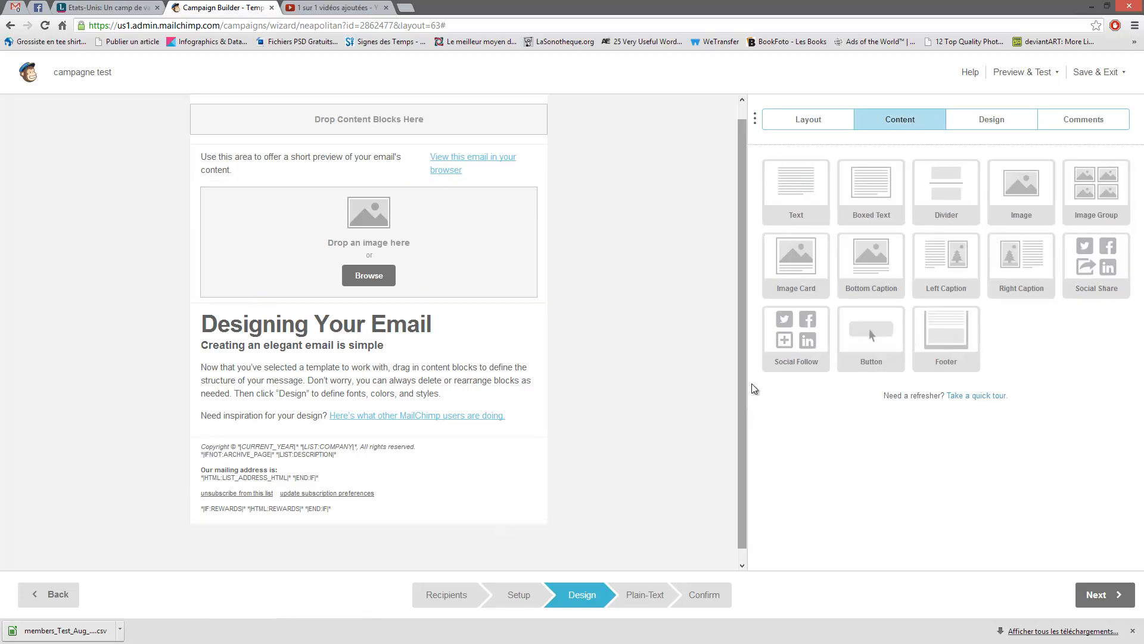
left_click_drag(812, 350, 497, 436)
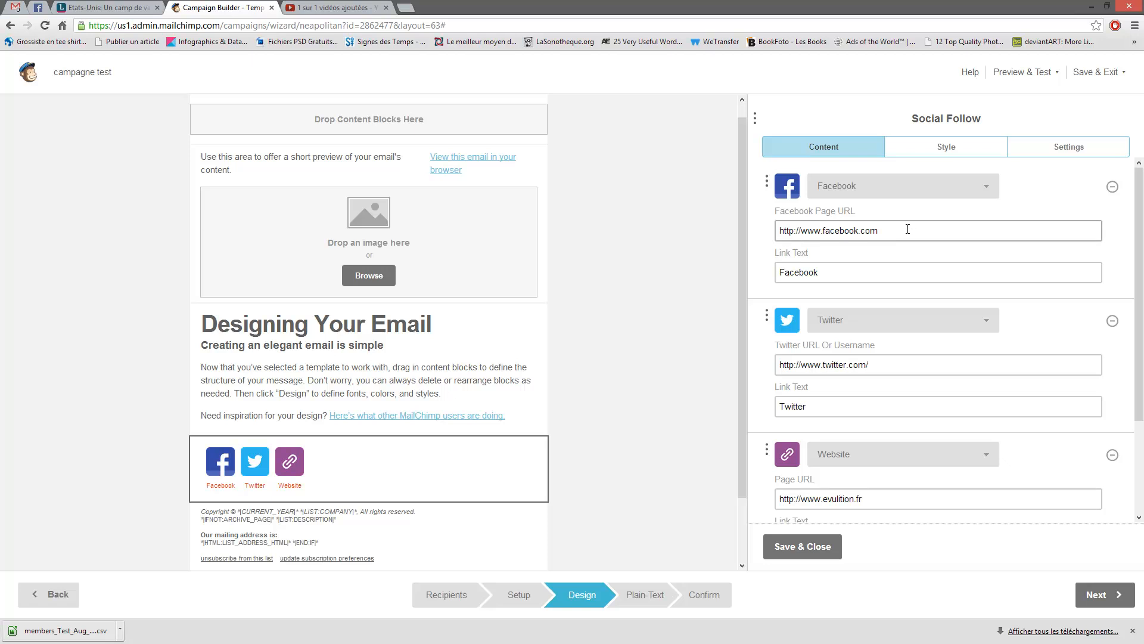
left_click(884, 501)
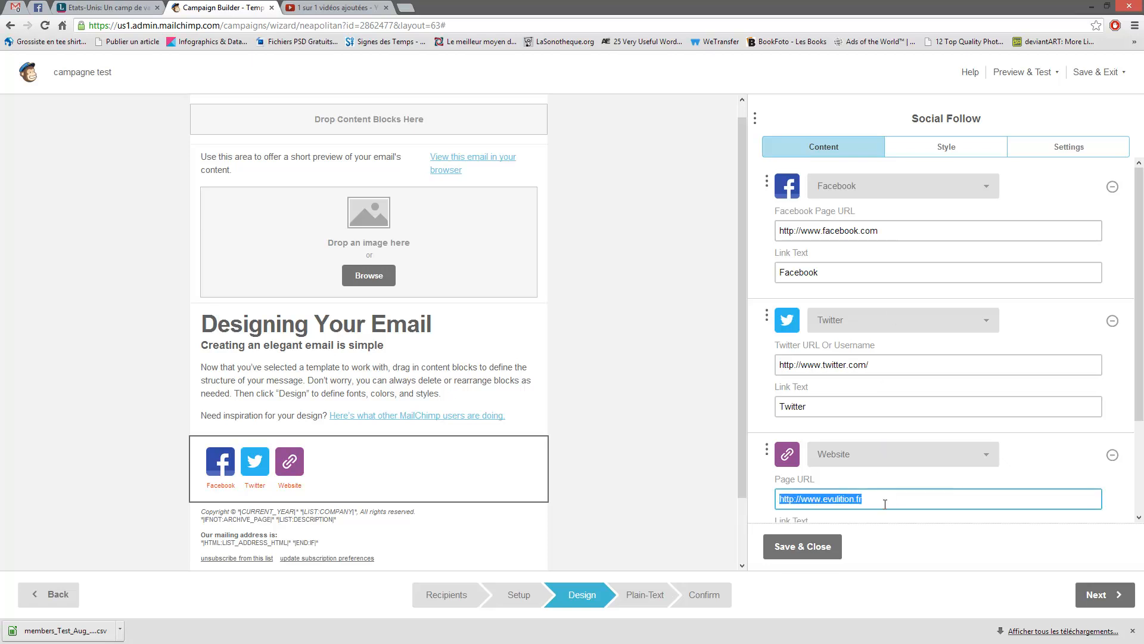
left_click(909, 501)
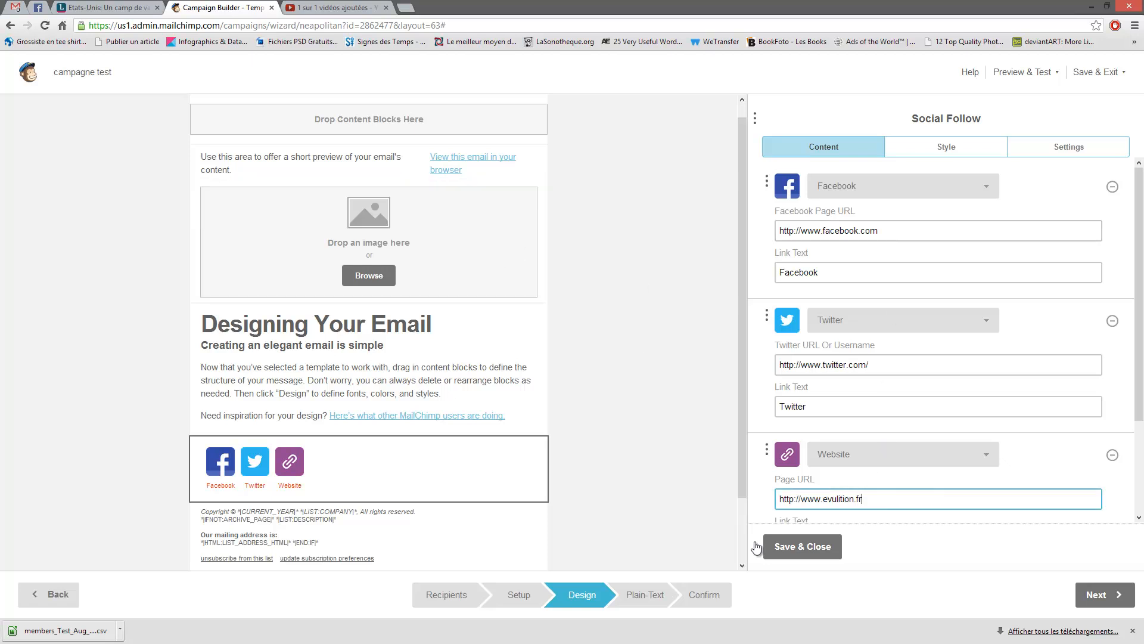
left_click(802, 548)
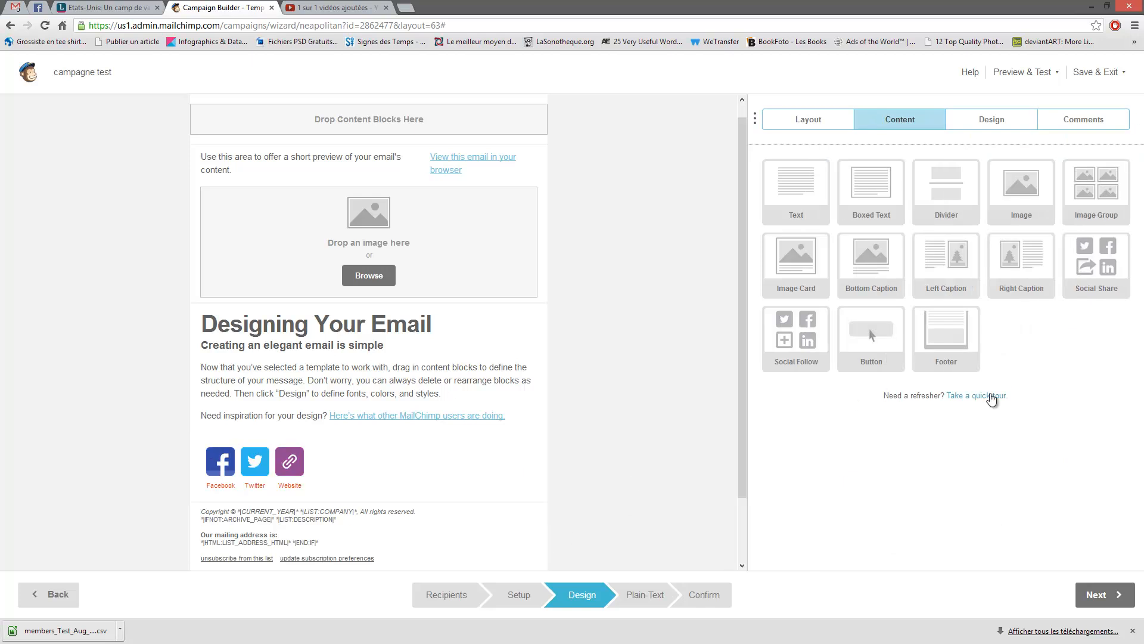
- Drop a Button block below the Social Follow block and select its 'Make Your Purchase' label
left_click_drag(871, 337, 458, 505)
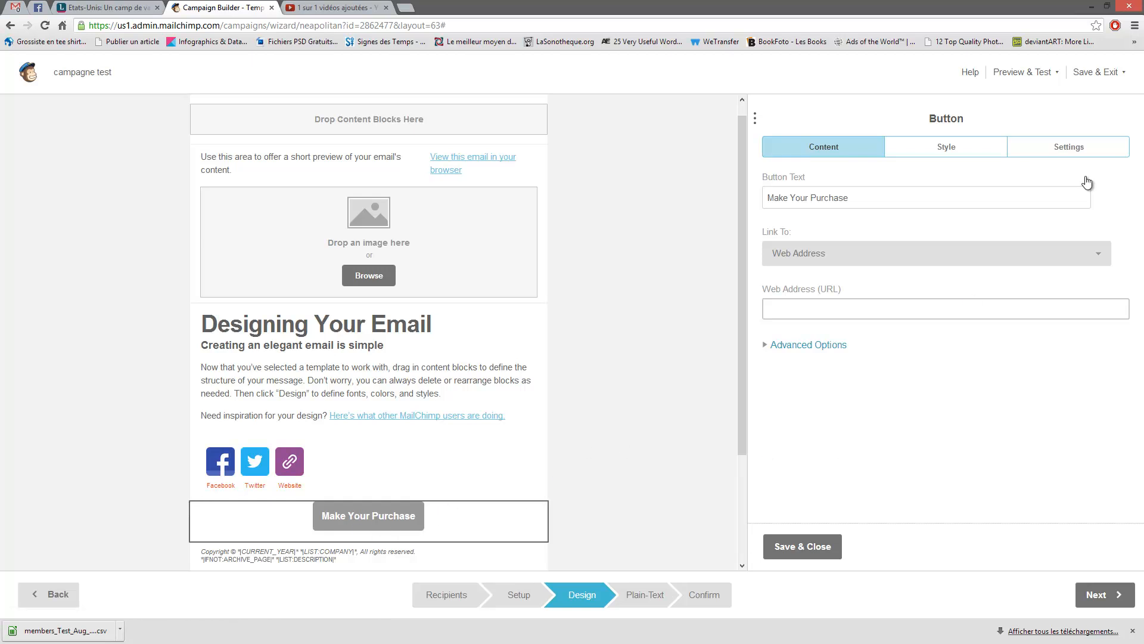
left_click(945, 148)
left_click(836, 153)
left_click_drag(881, 199, 731, 198)
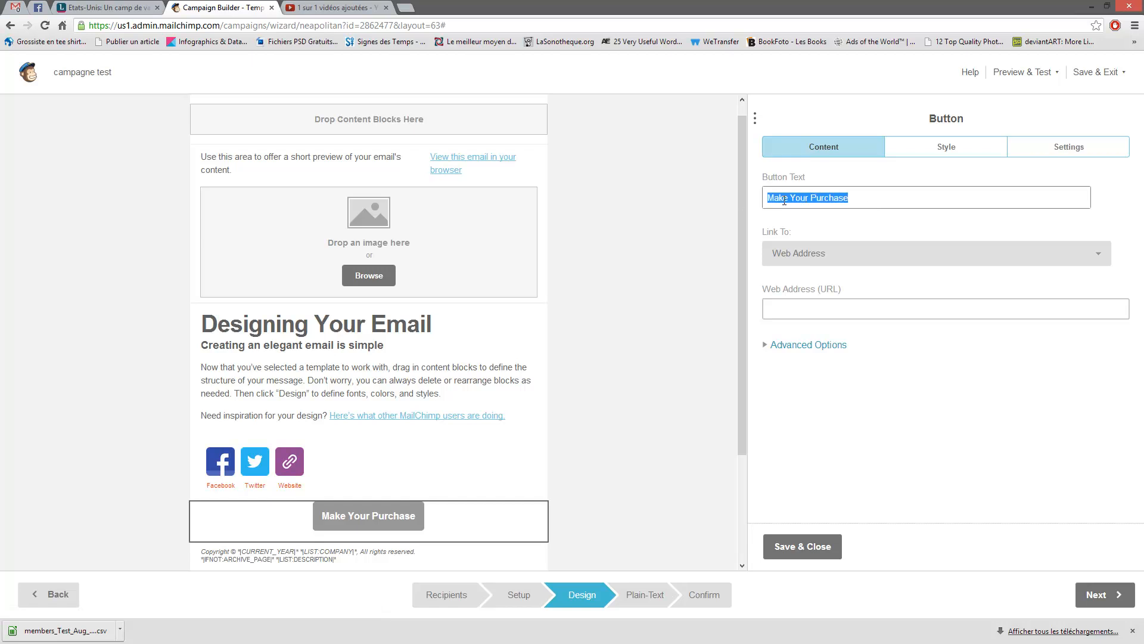
left_click_drag(897, 198, 741, 198)
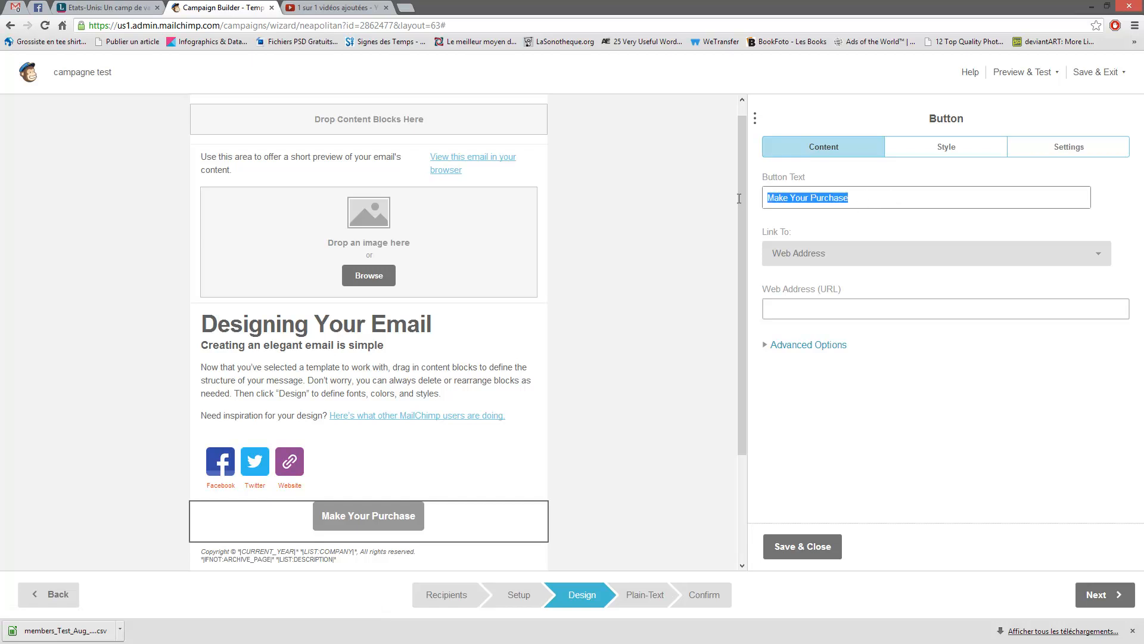
- Set the button's Link To type to Web Address after briefly picking Gather Event
left_click(1099, 254)
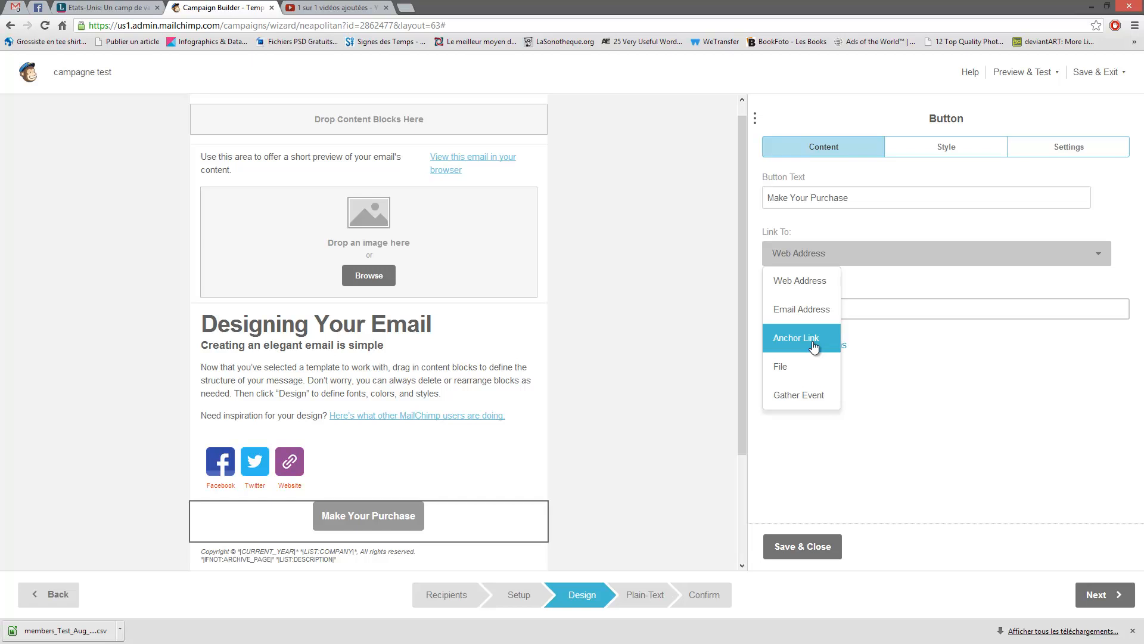
left_click(786, 398)
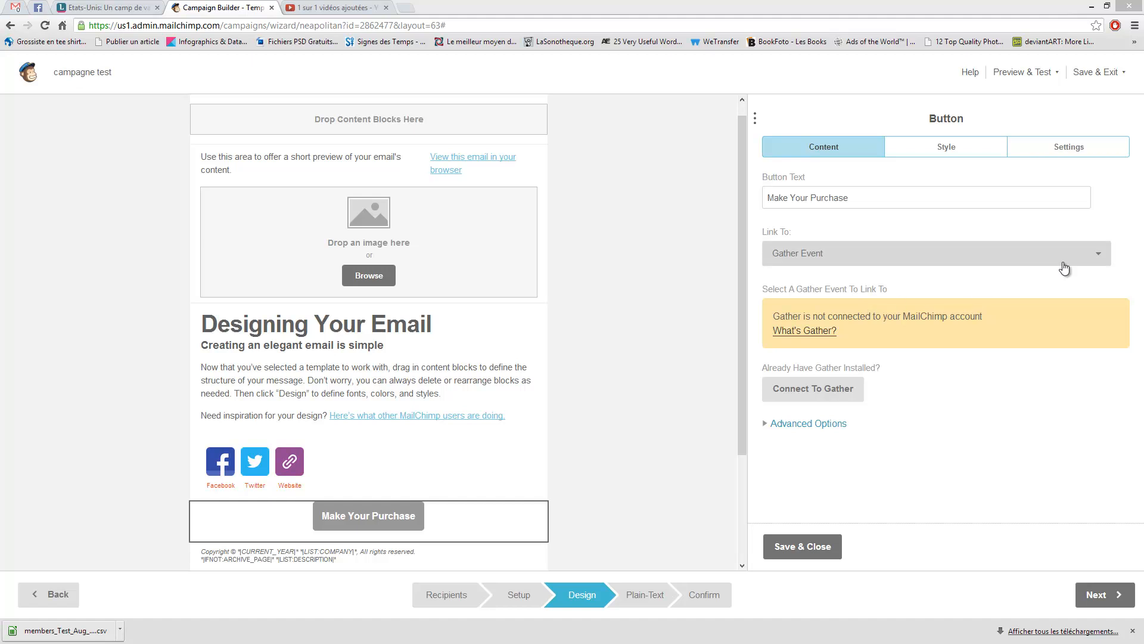
left_click(1100, 262)
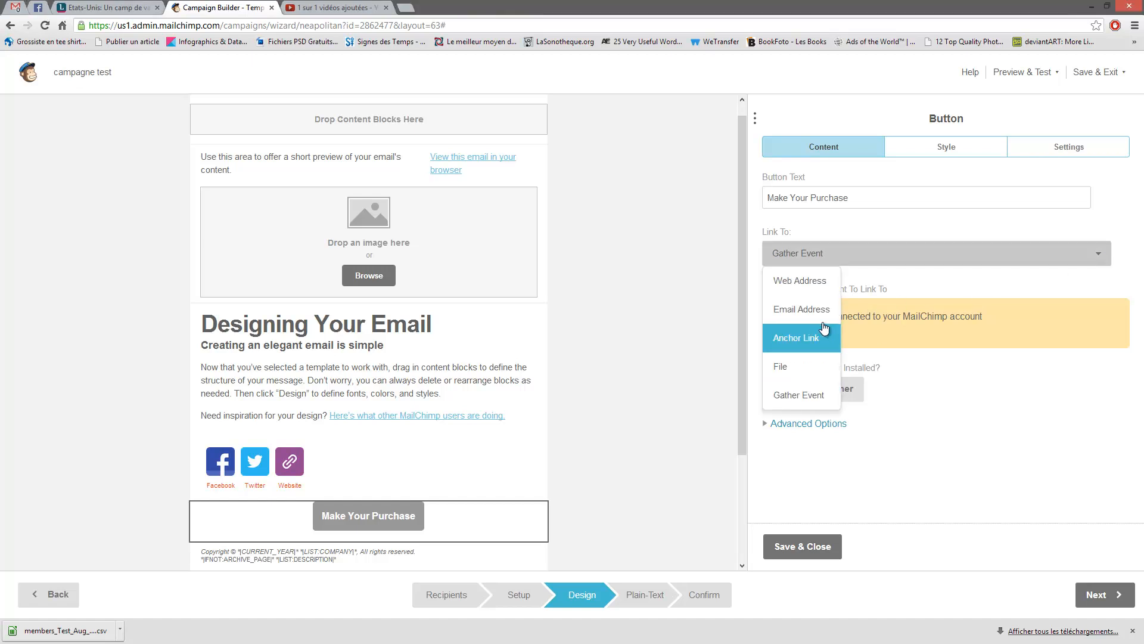
left_click(816, 280)
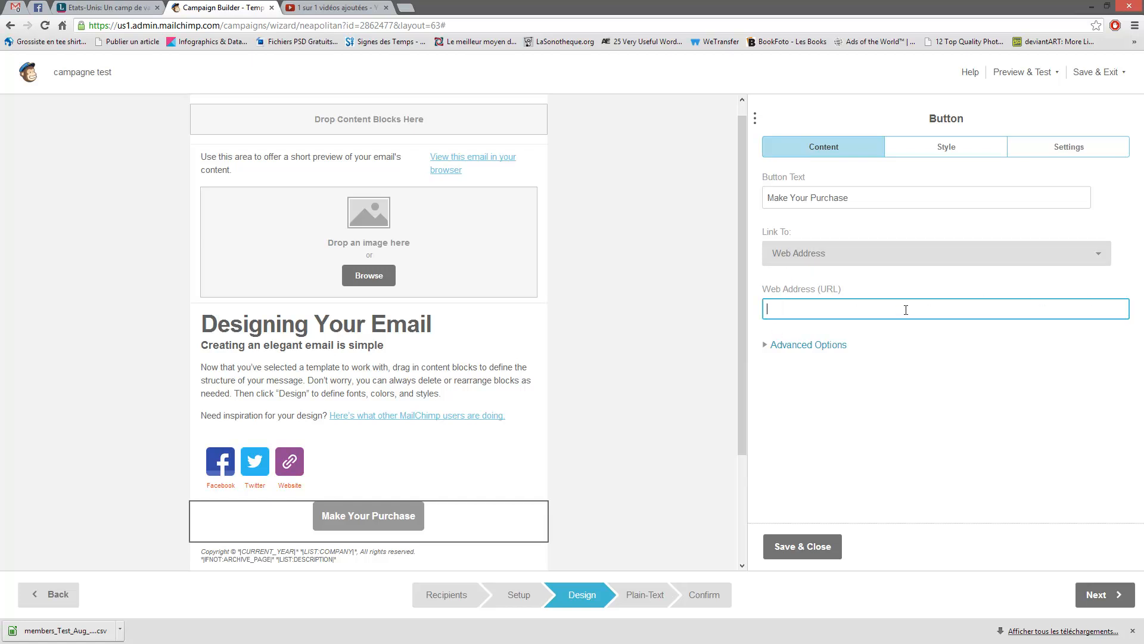
- Expand the button's Advanced Options, check the CSS Class field, and toggle Open In A New Window
left_click(767, 351)
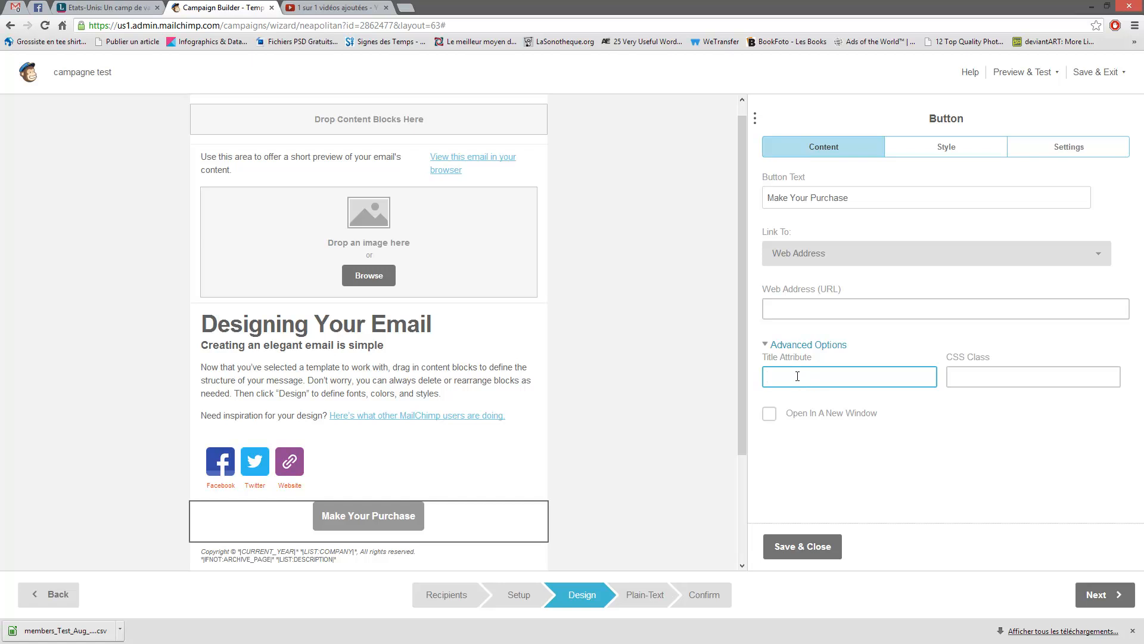
left_click(955, 382)
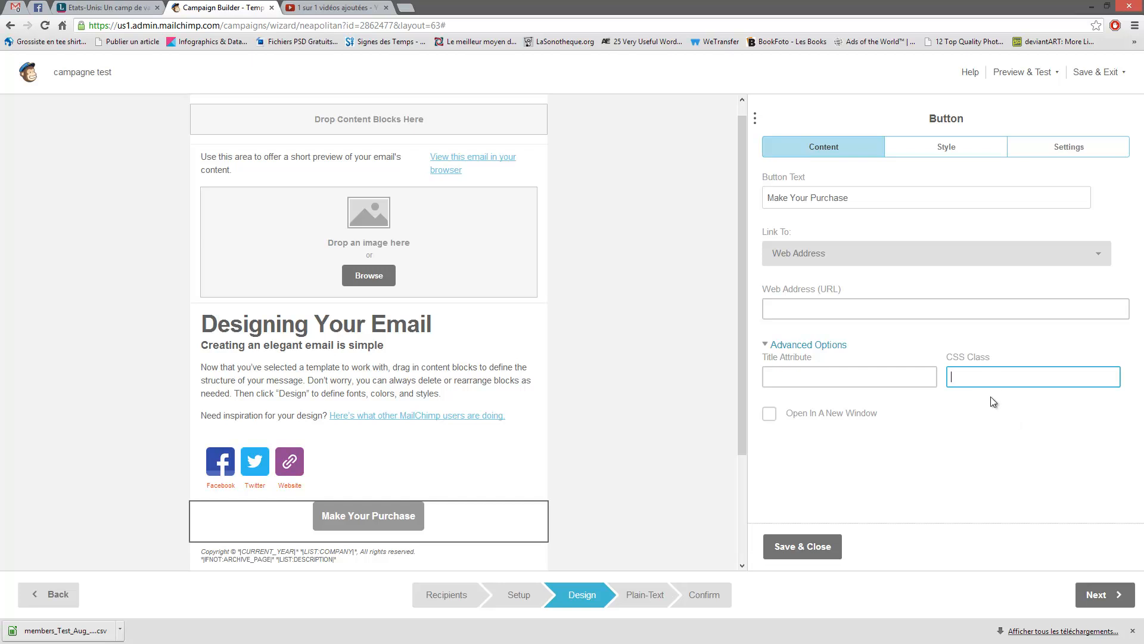
left_click(769, 414)
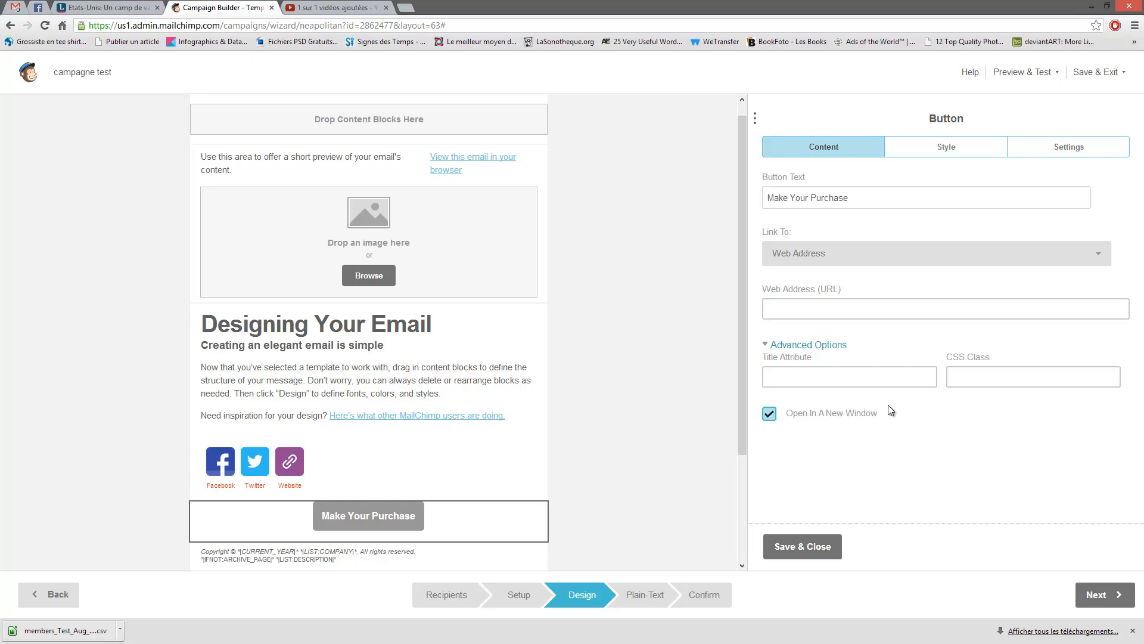
left_click(770, 416)
- Give the button a #f71212 background and #f1e9e9 text colour
left_click(948, 148)
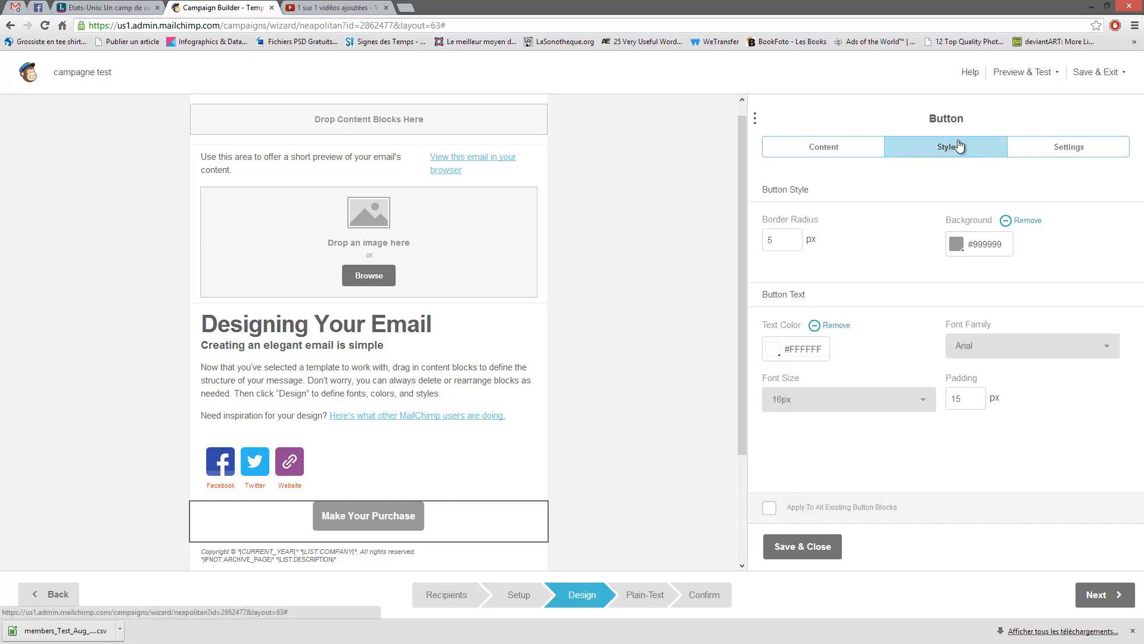
left_click_drag(780, 240, 759, 240)
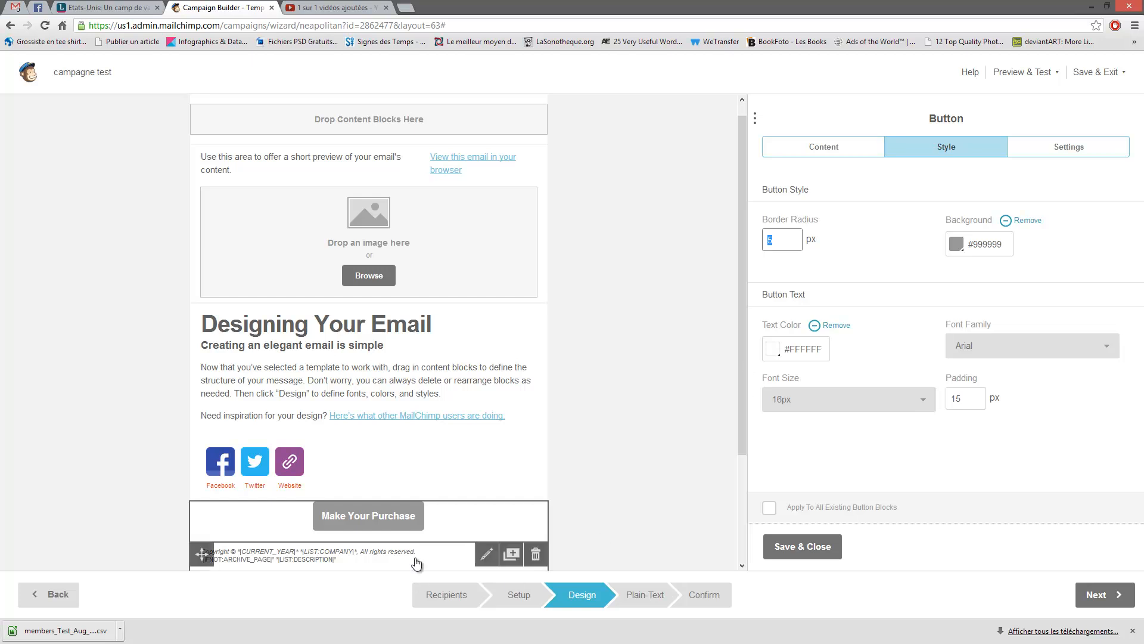
mouse_move(417, 539)
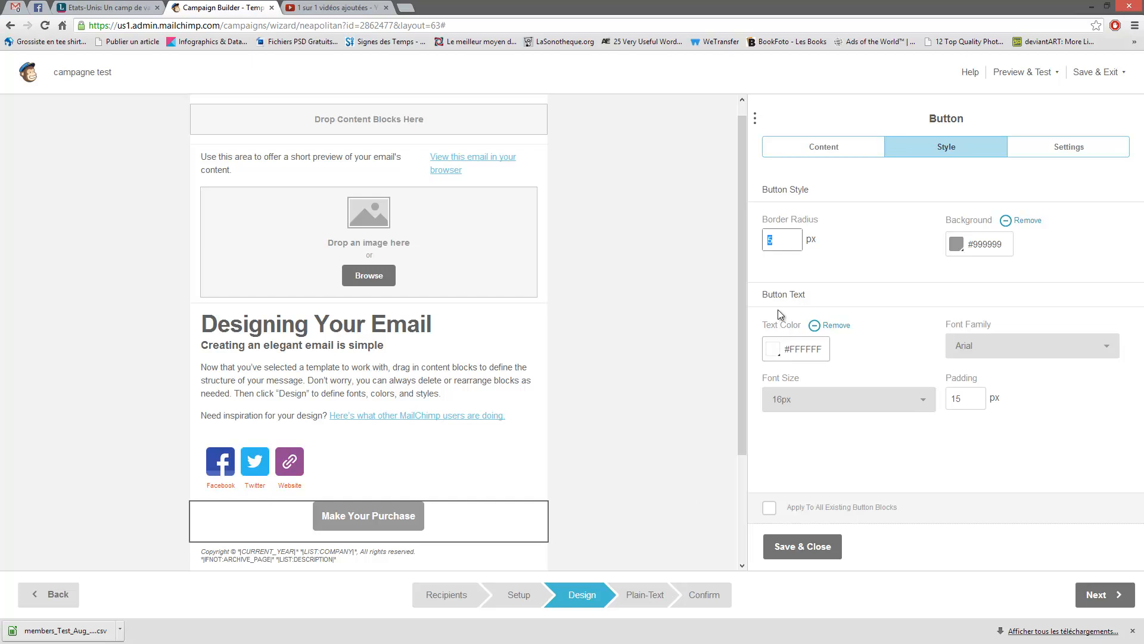
left_click(954, 251)
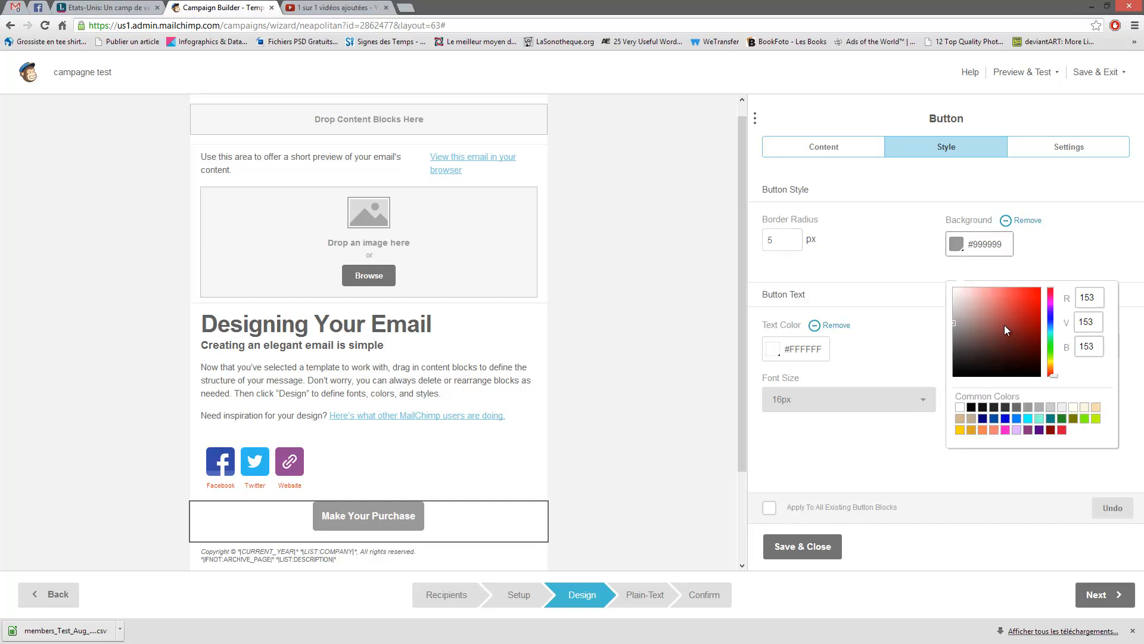
left_click_drag(1007, 297, 1036, 290)
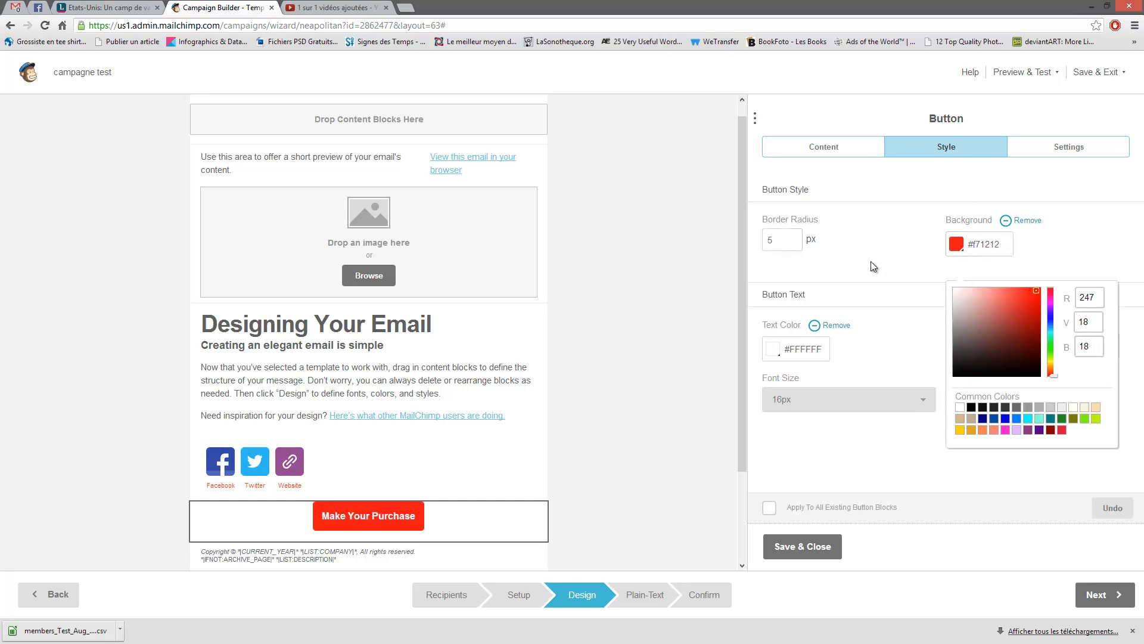
left_click(870, 261)
left_click(799, 351)
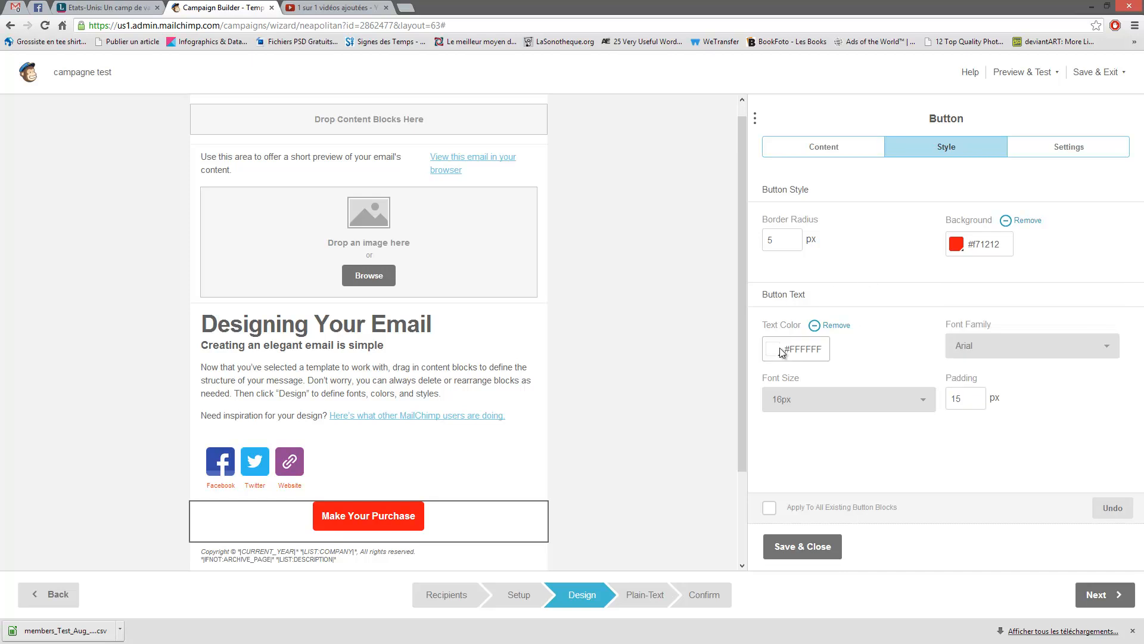
left_click(823, 417)
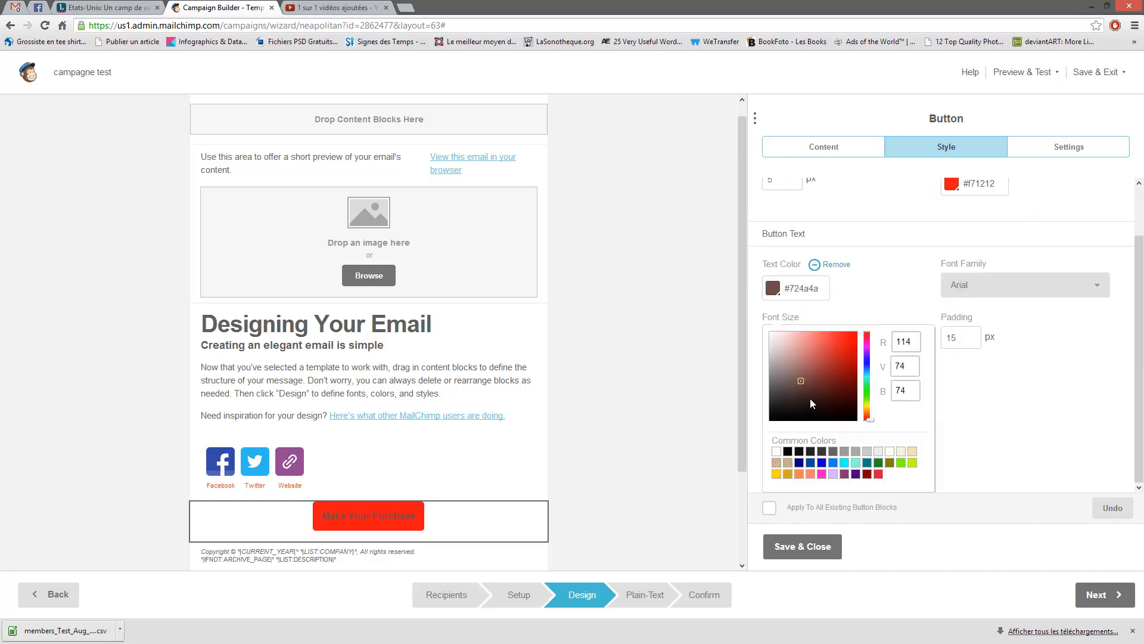
left_click(773, 337)
left_click(1026, 400)
- Keep the button's Arial font, 15px padding and 16px font size
left_click(1102, 346)
left_click(964, 404)
double_click(960, 400)
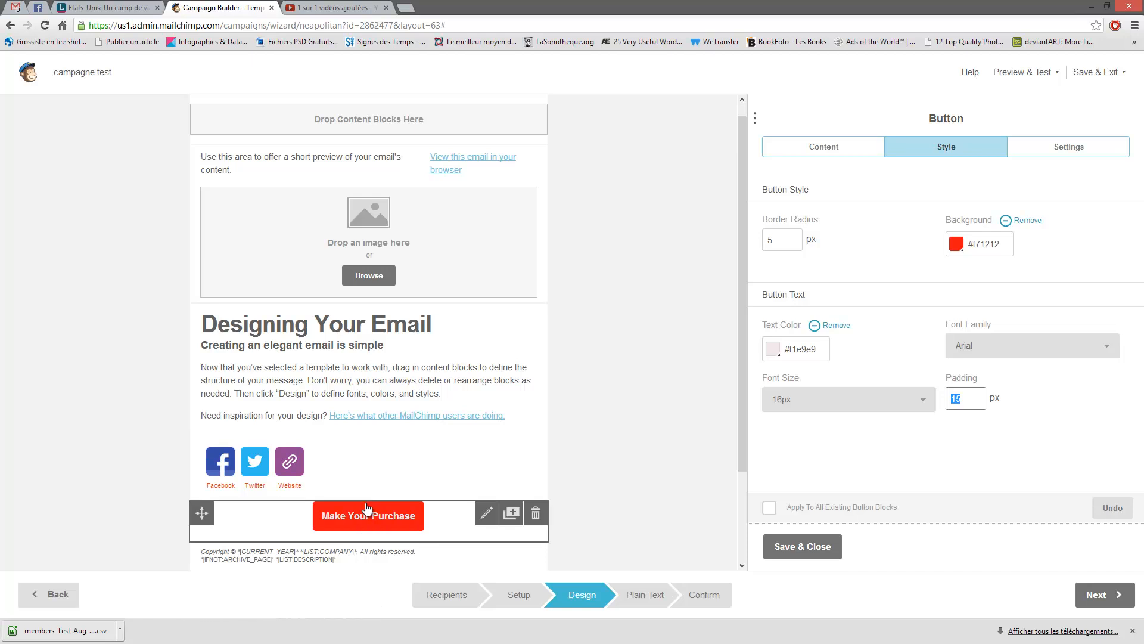
left_click(924, 402)
left_click(924, 405)
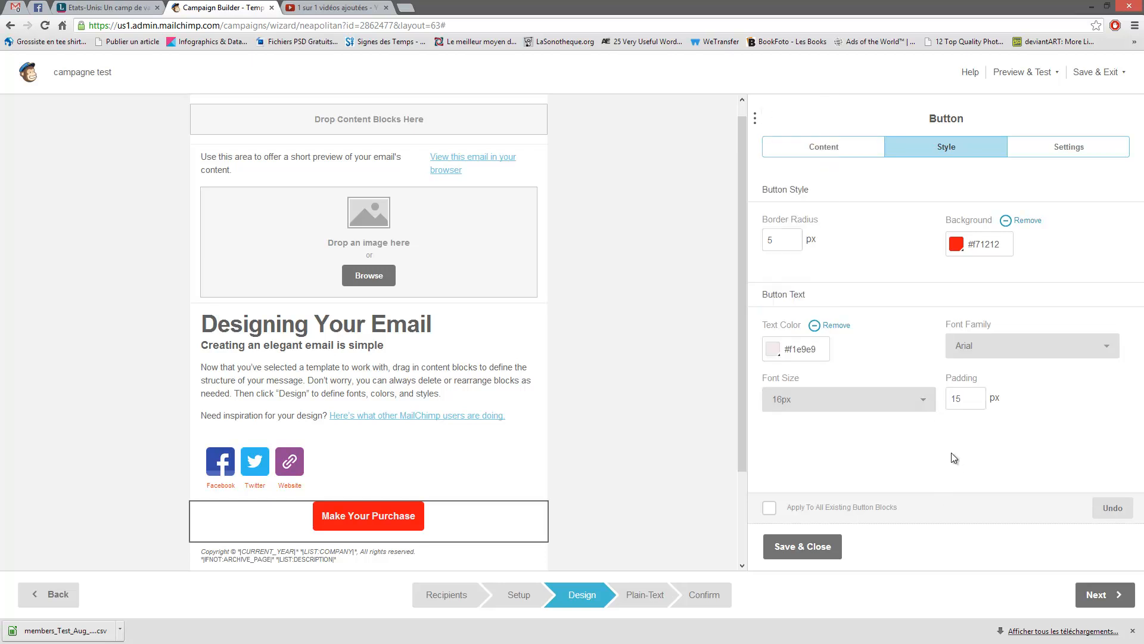
left_click(1046, 149)
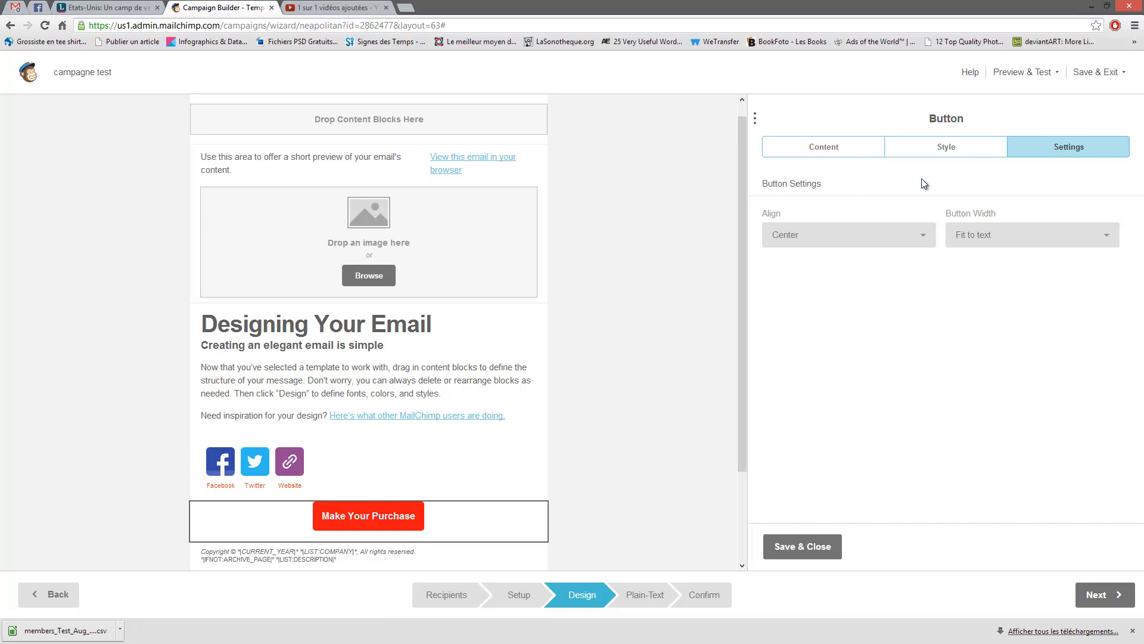
- Try left and right alignment for the button, then leave it centred
left_click(923, 238)
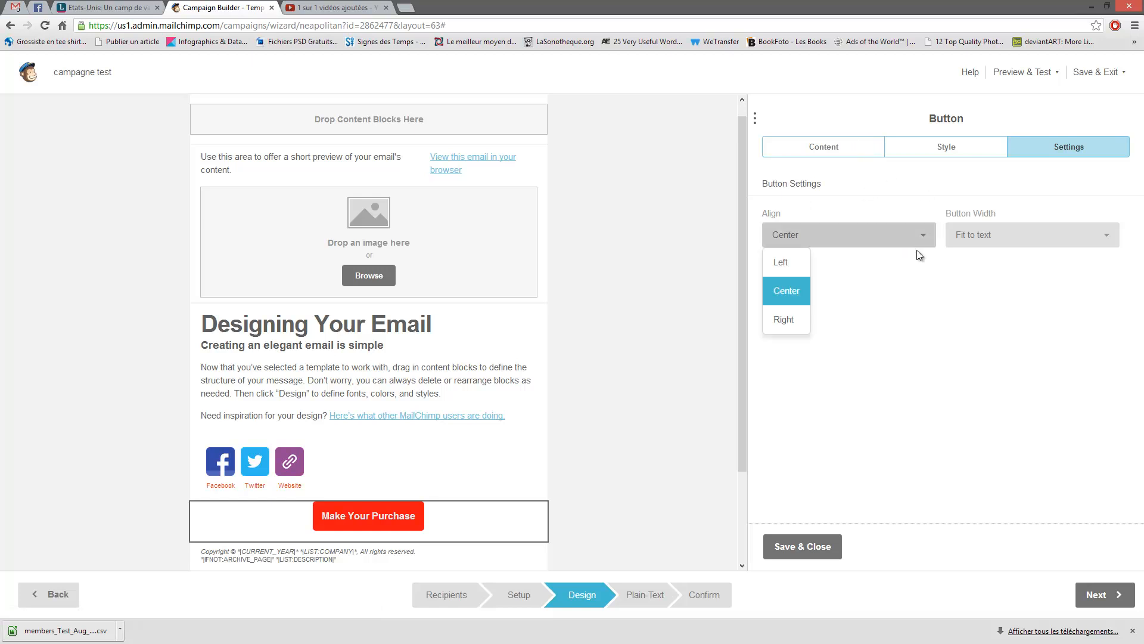
left_click(799, 261)
left_click(815, 239)
left_click(787, 289)
left_click(827, 241)
left_click(782, 318)
left_click(790, 236)
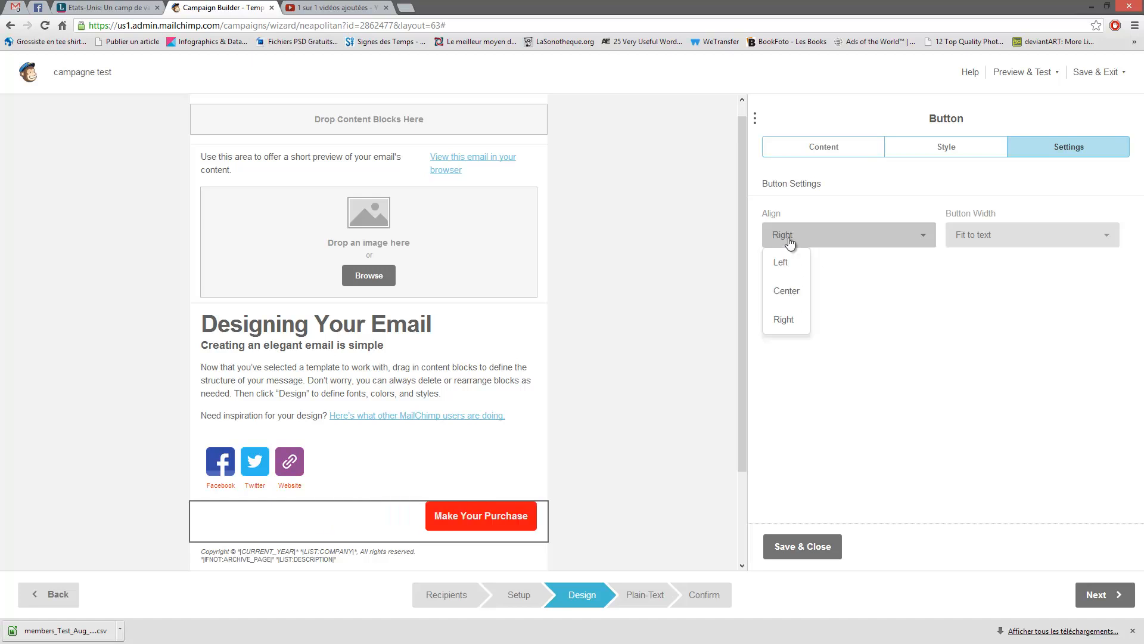
left_click(788, 290)
- Set the button width to Full width after briefly trying Fit to text
right_click(1038, 244)
left_click(1013, 235)
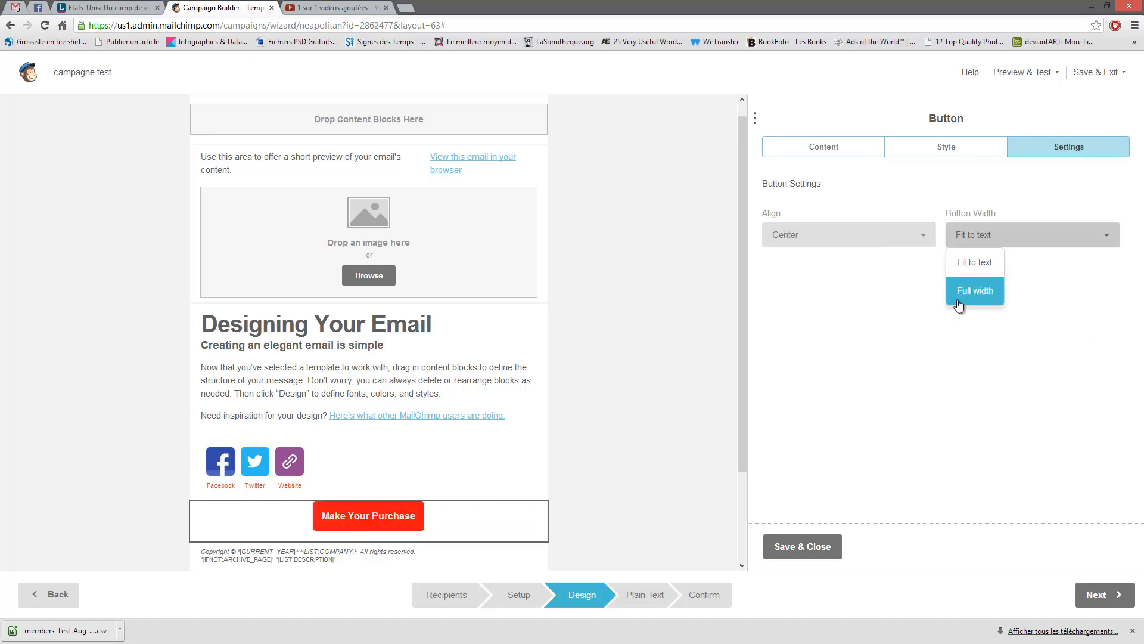
left_click(967, 290)
left_click(983, 242)
left_click(983, 261)
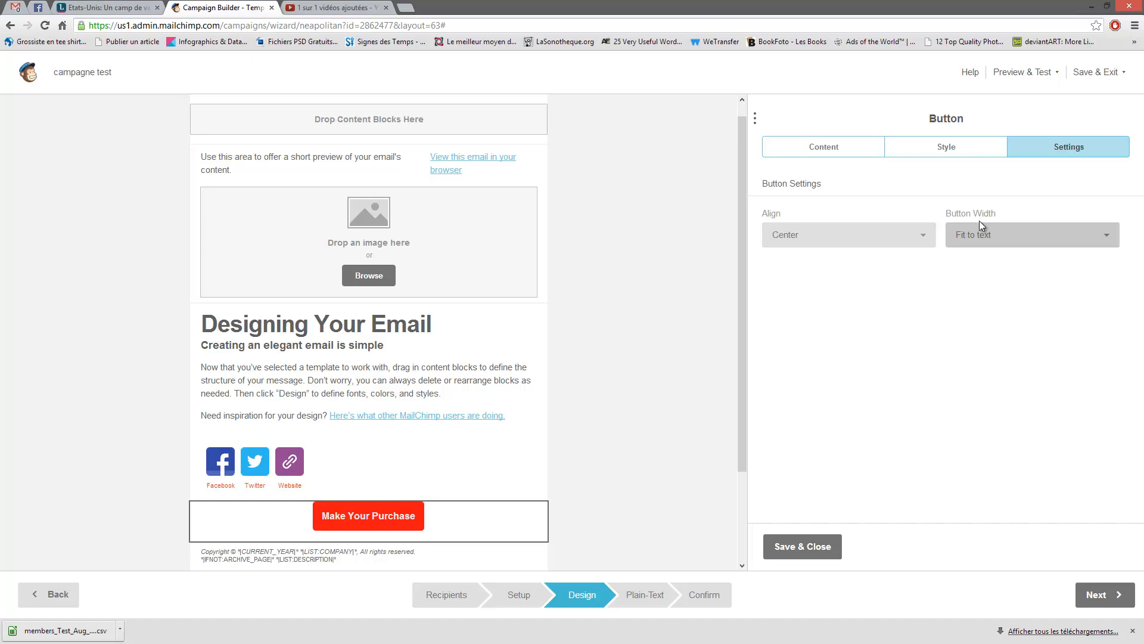
left_click(979, 236)
left_click(971, 289)
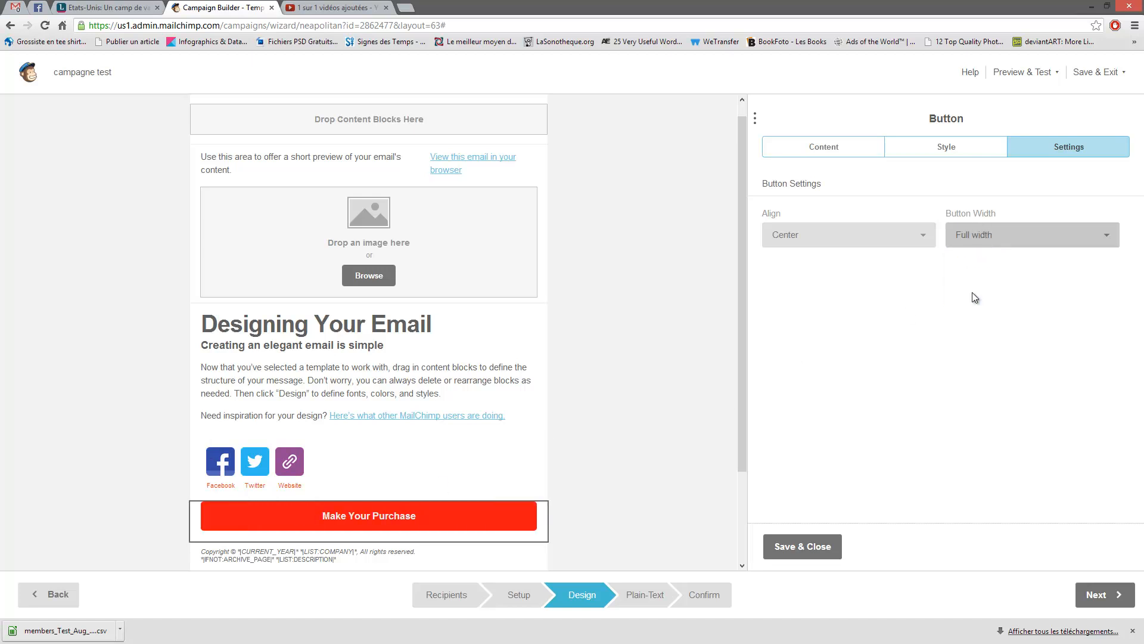
- Shrink the Make Your Purchase button back to fit its text and save it
left_click(991, 238)
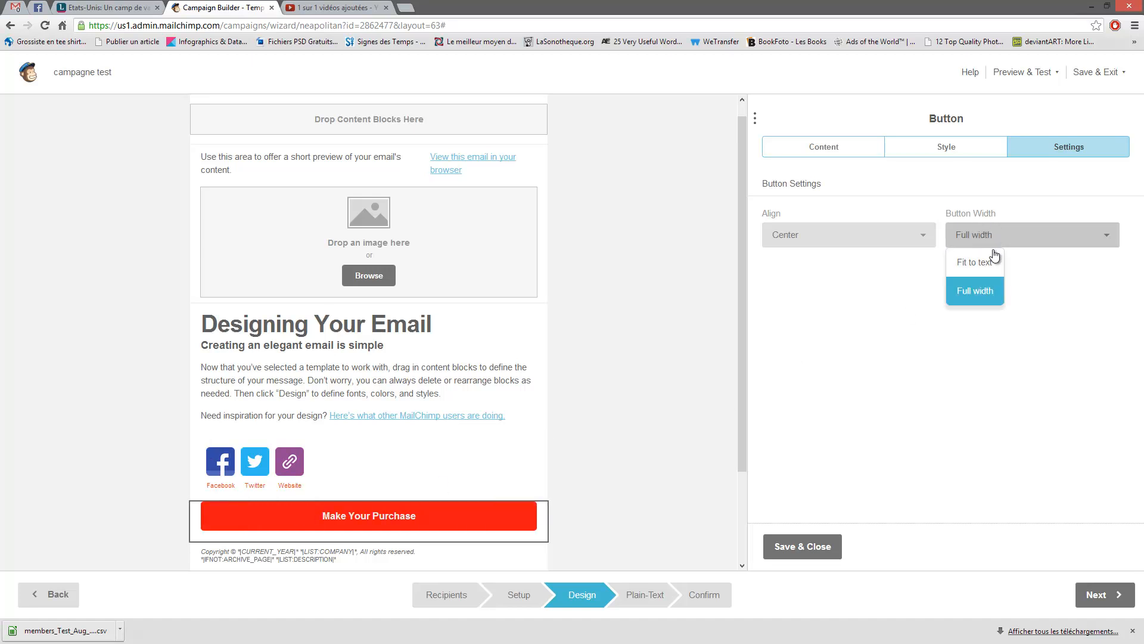
left_click(993, 256)
left_click(798, 146)
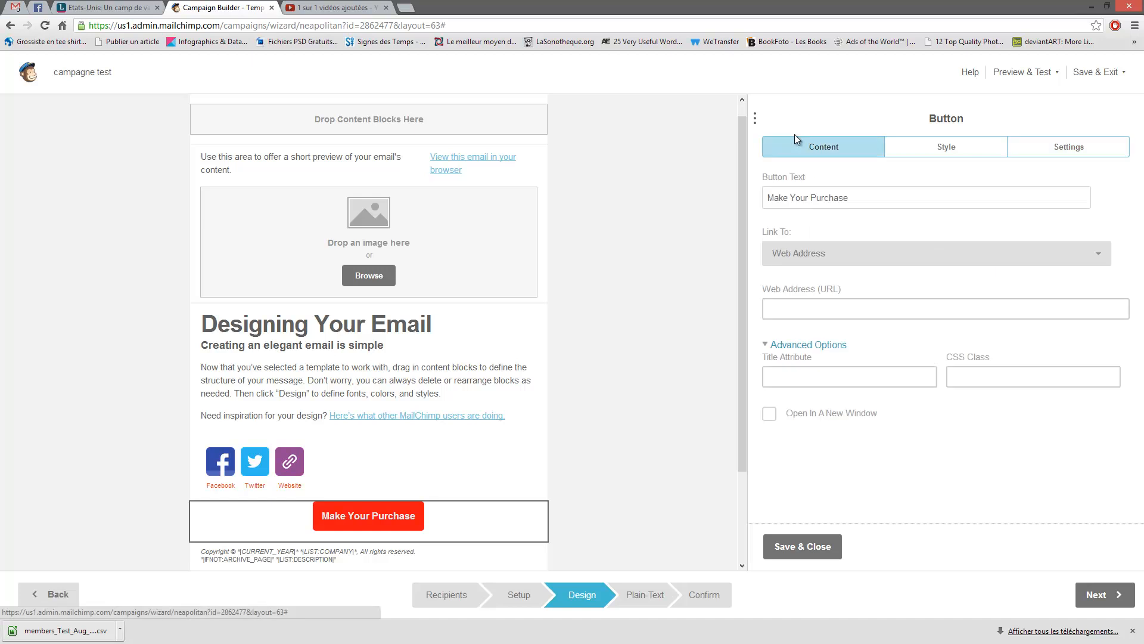
left_click(801, 546)
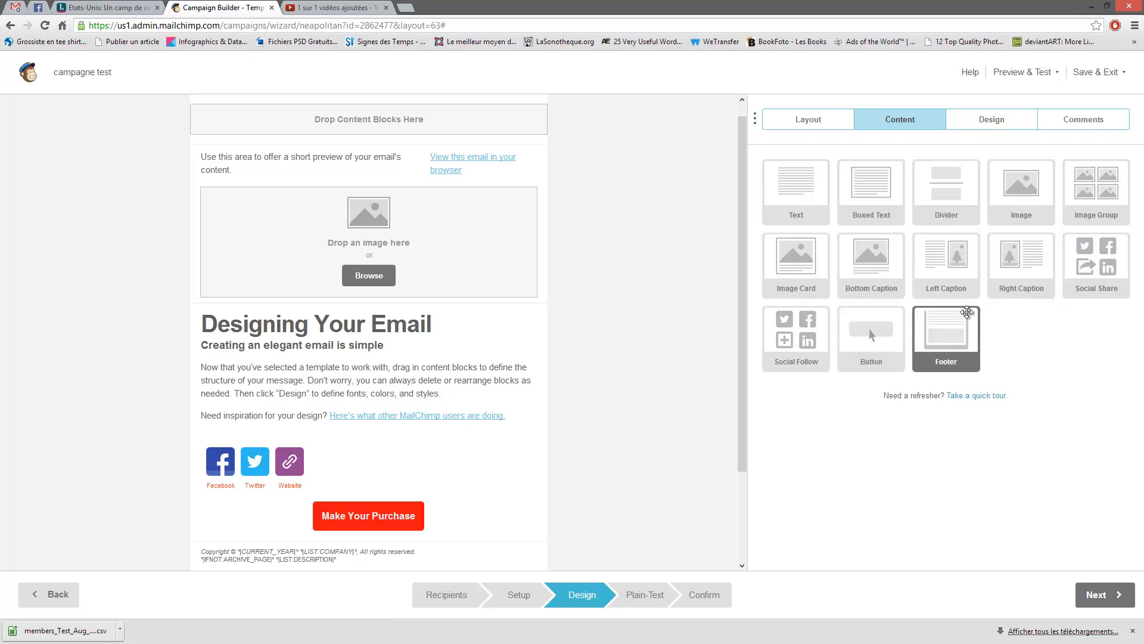
mouse_move(944, 276)
left_mouse_down()
mouse_move(405, 382)
mouse_move(894, 342)
mouse_move(948, 262)
left_mouse_up()
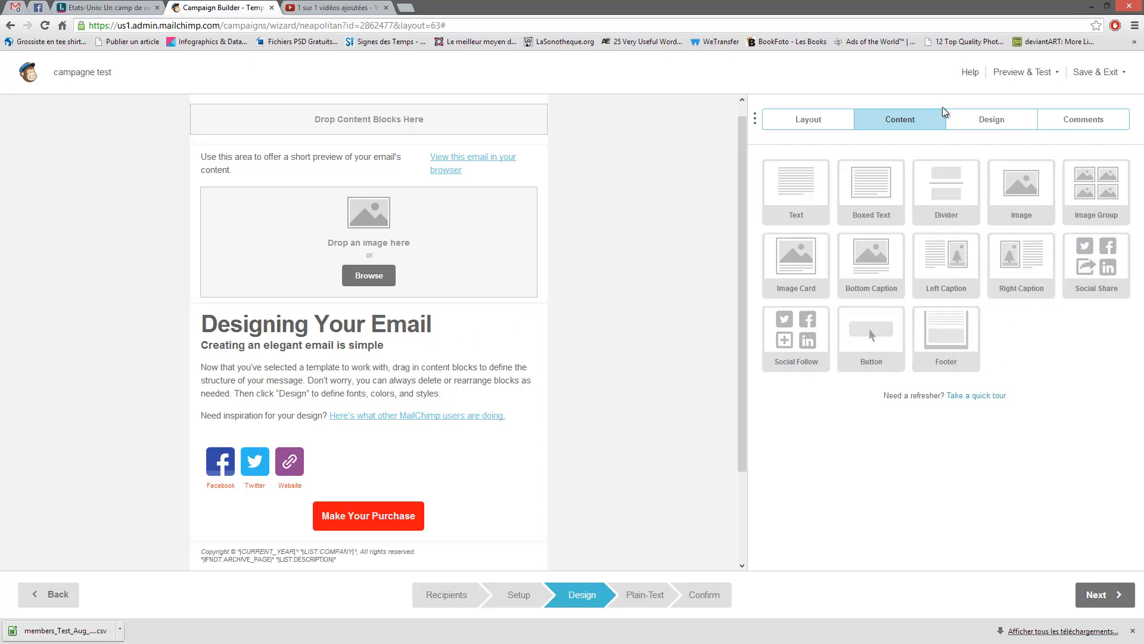
- Set the page background colour to blue #007fff
left_click(985, 120)
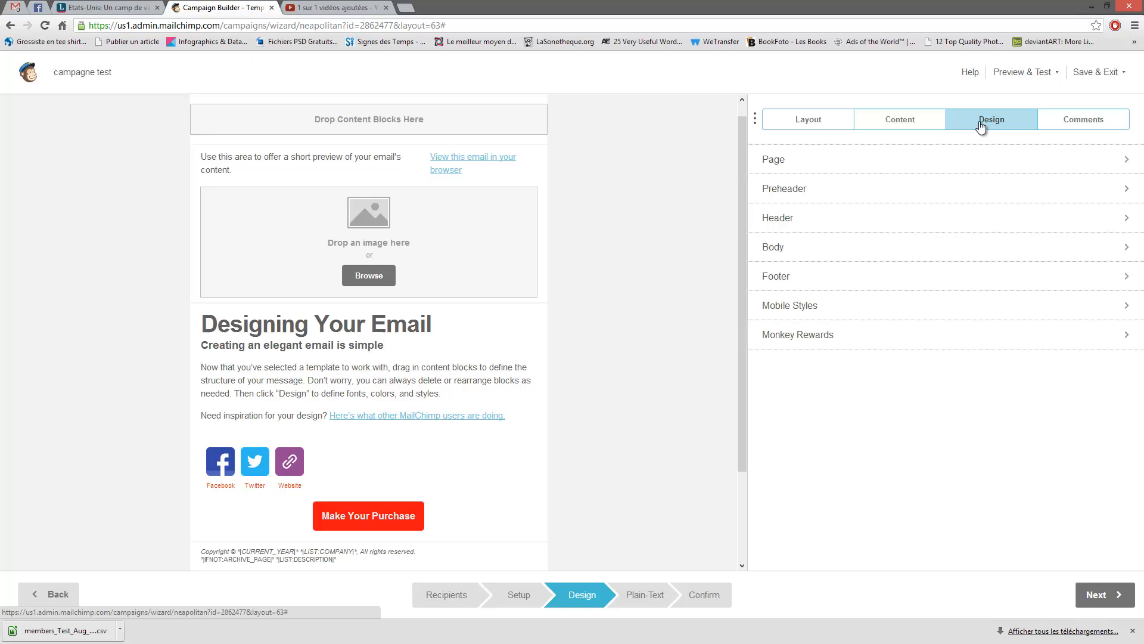
left_click(821, 159)
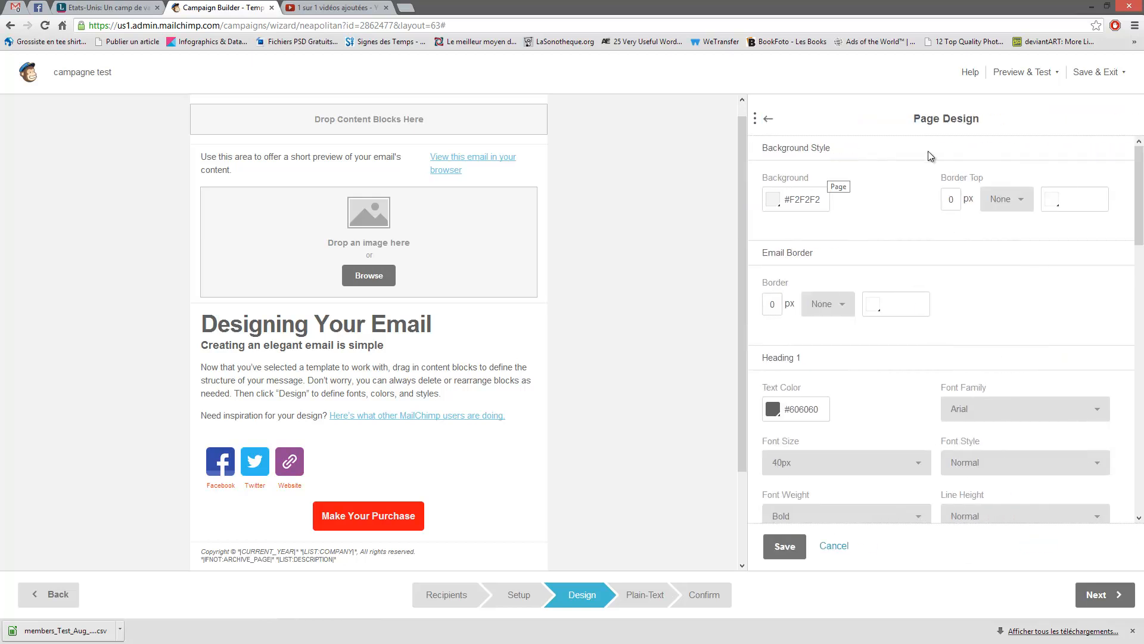
left_click(770, 119)
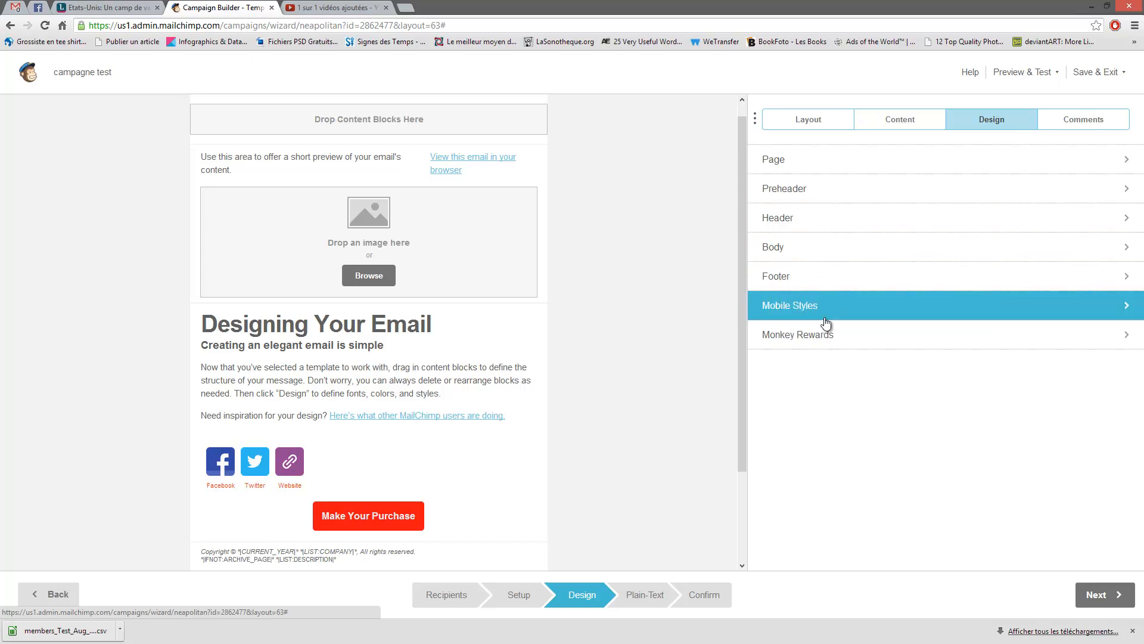
left_click(819, 172)
left_click(798, 201)
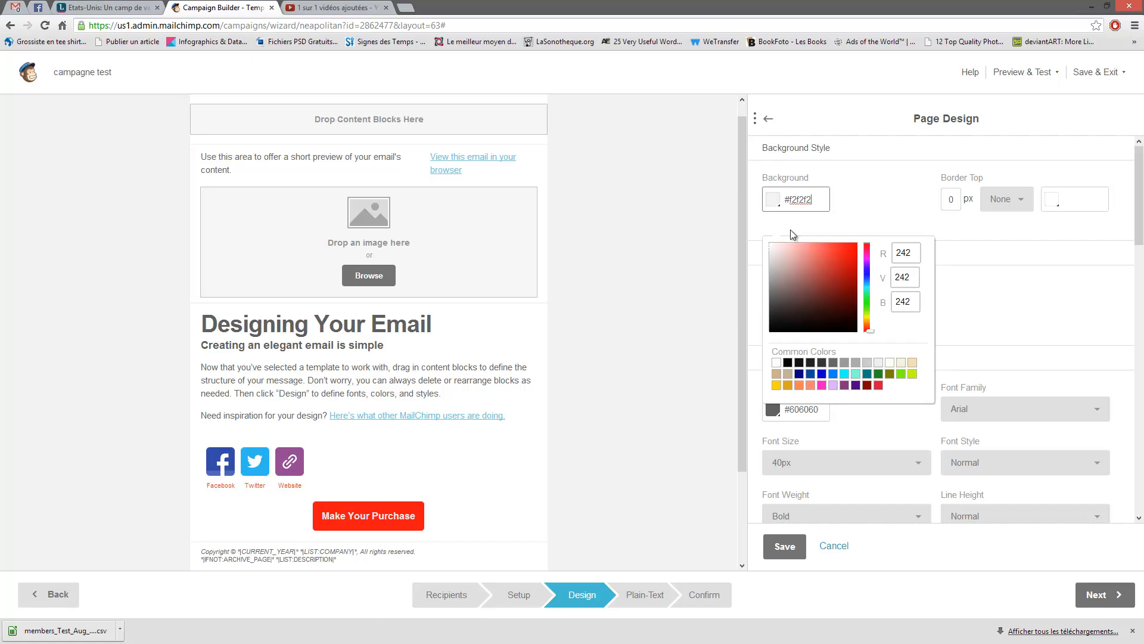
left_click(833, 375)
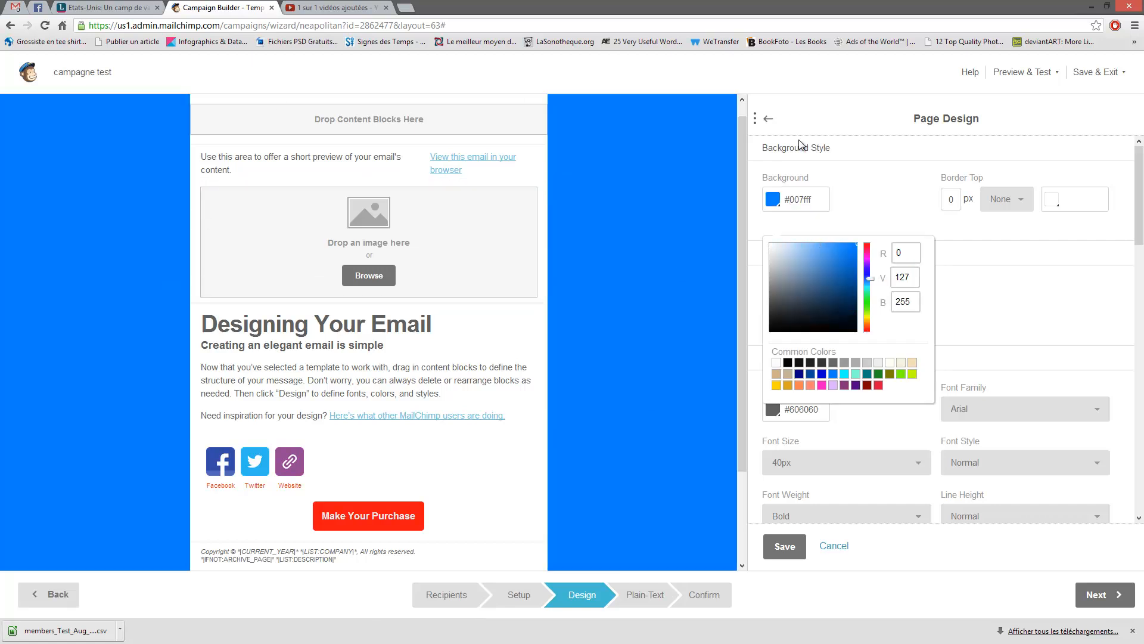
left_click(1013, 246)
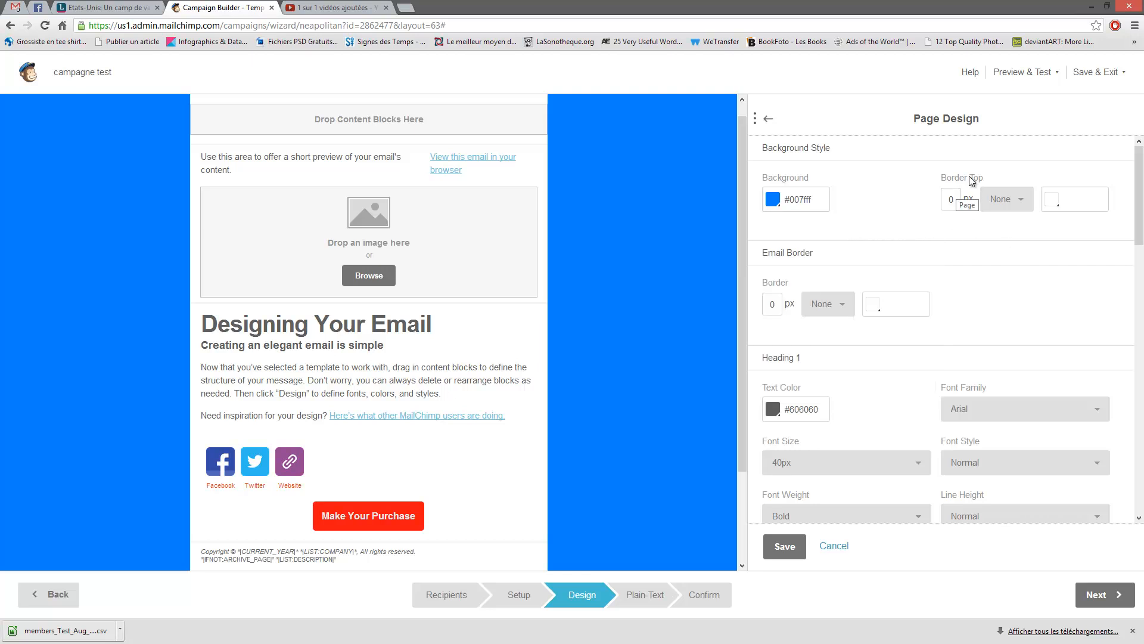
- Give the page a 20 px solid top border
double_click(950, 202)
left_click(995, 201)
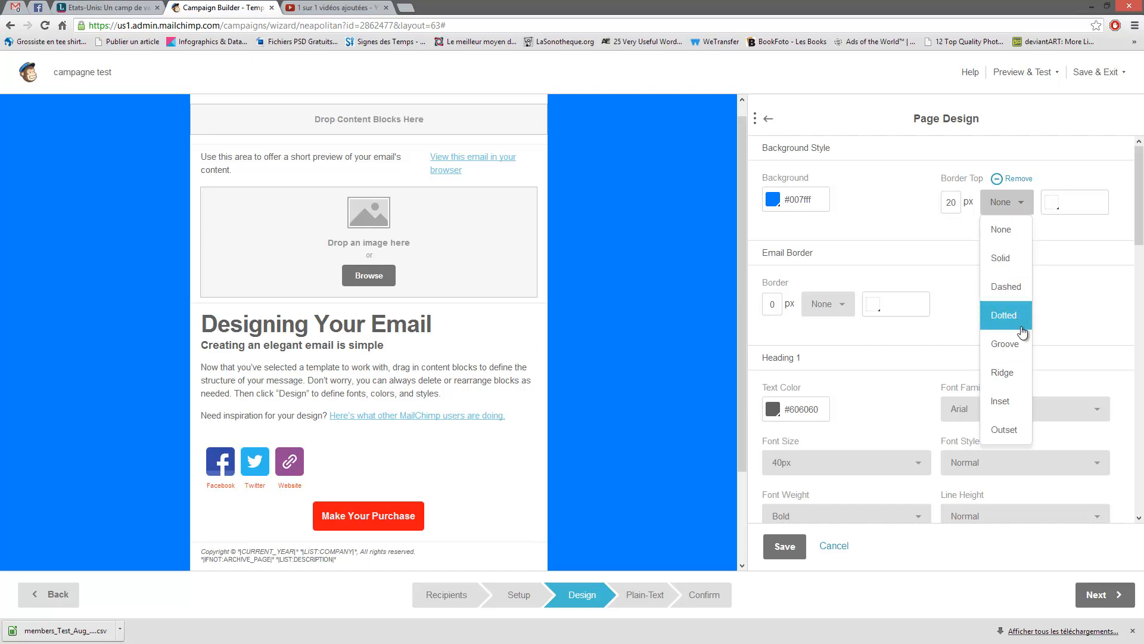
left_click(1003, 261)
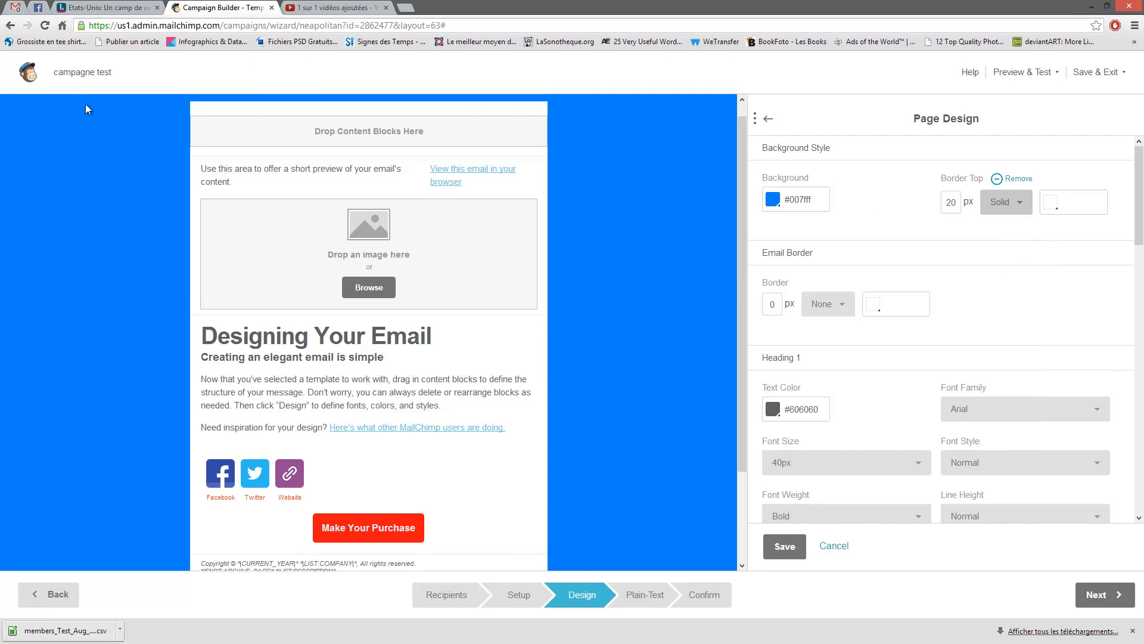
- Colour the page's top border pink #c789ac
left_click(1050, 203)
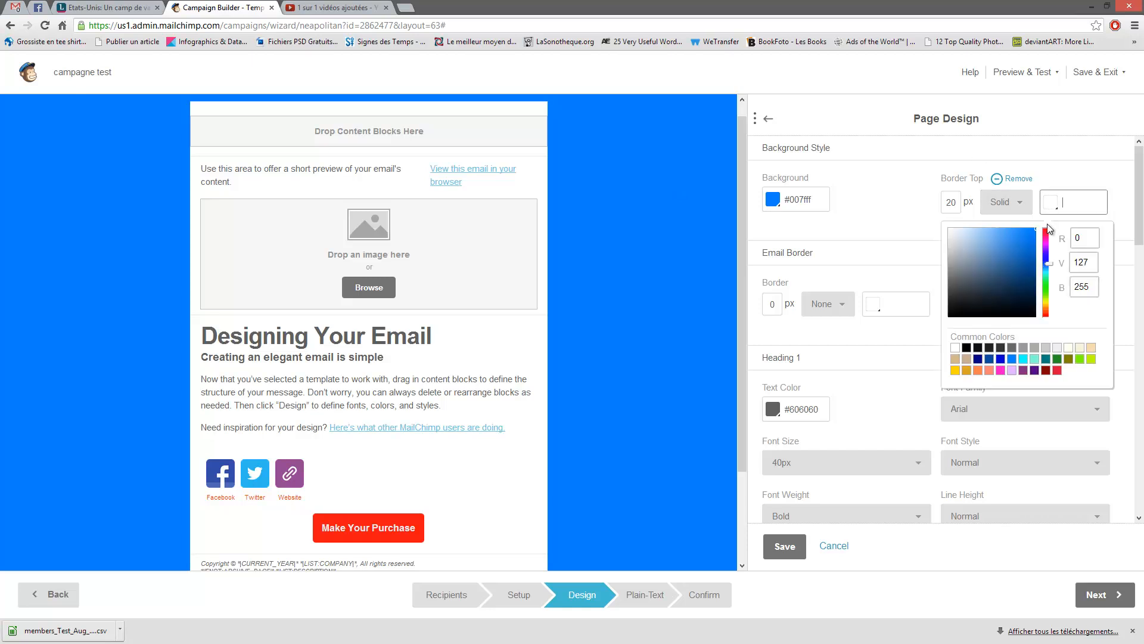
left_click(962, 232)
left_click(976, 249)
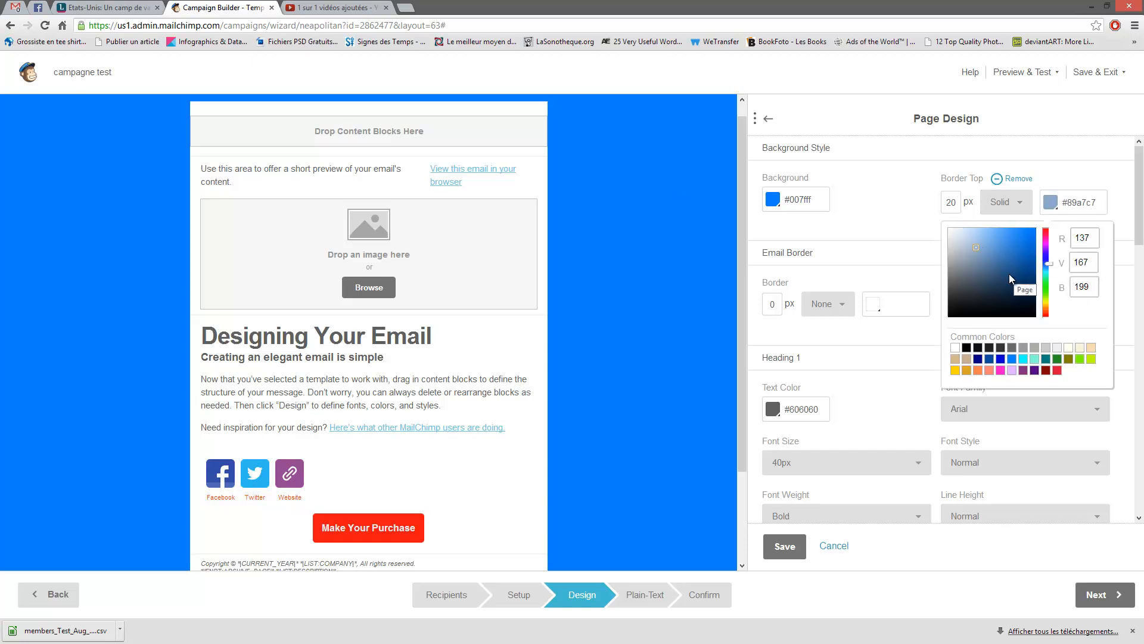
left_click(926, 388)
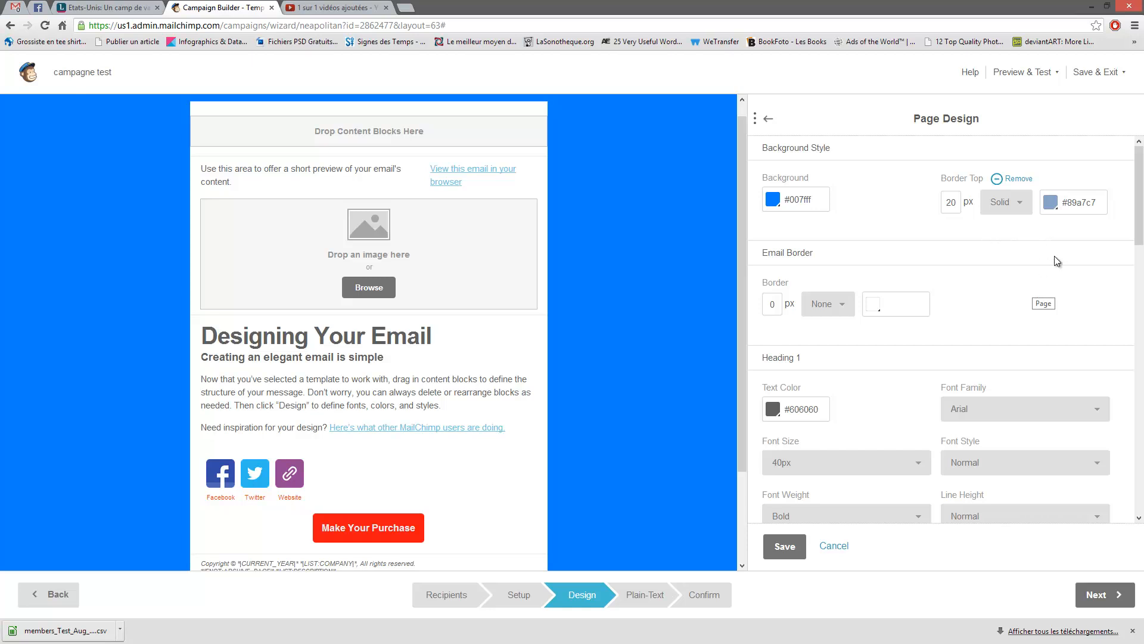
left_click(1051, 203)
left_click_drag(1044, 256, 1046, 237)
left_click(917, 216)
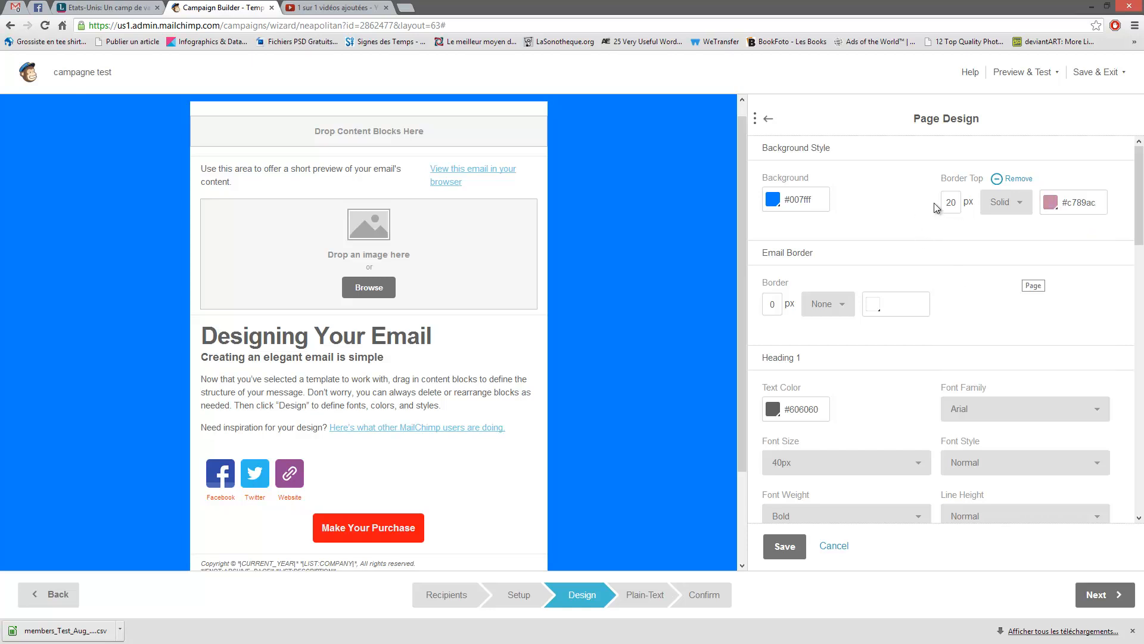
- Lighten the page background to blue #78b0ec
left_click(778, 199)
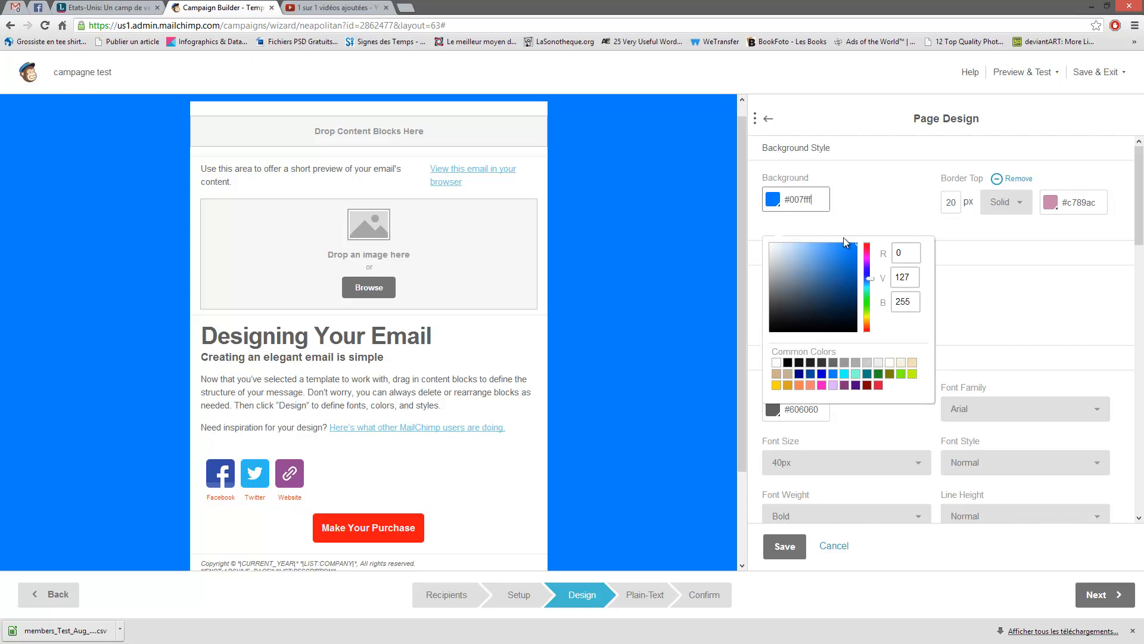
left_click_drag(772, 241, 812, 249)
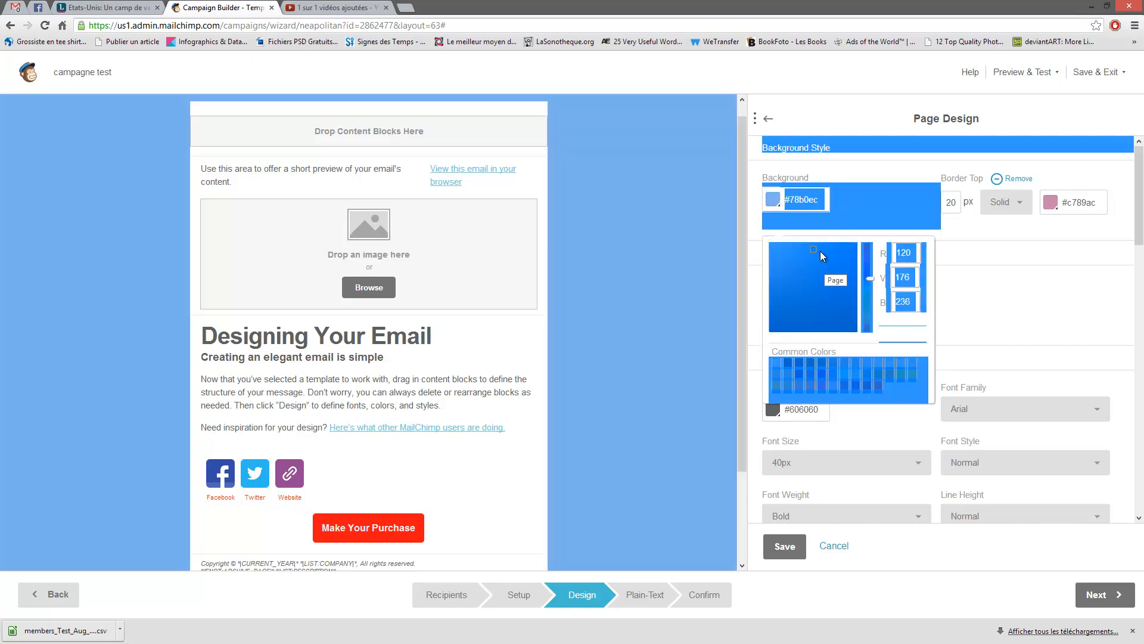
left_click(1042, 302)
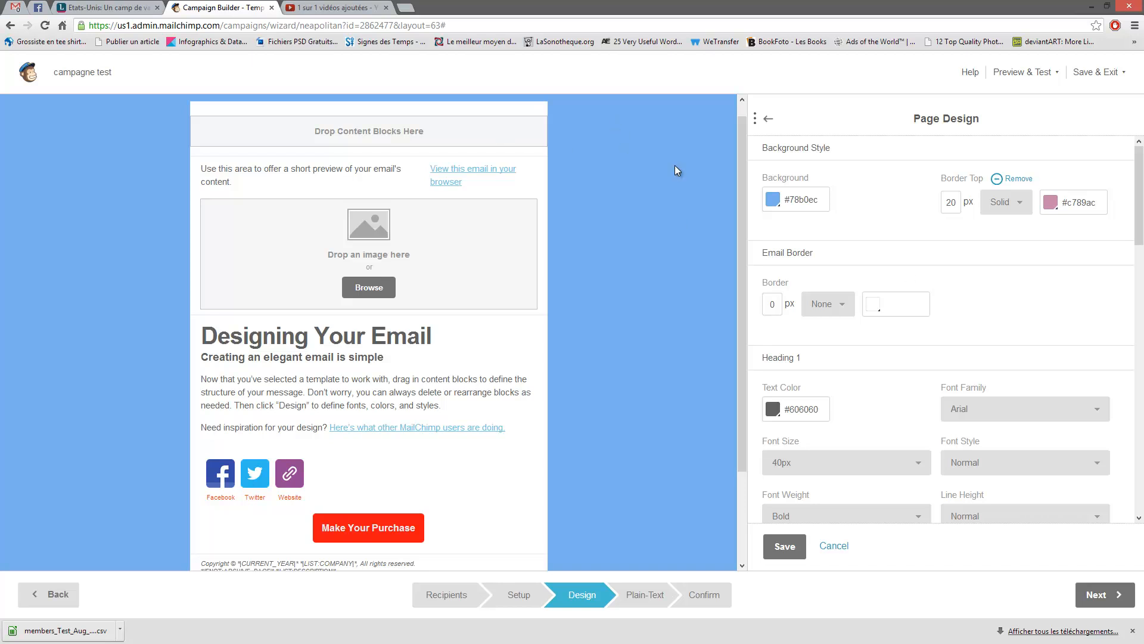
left_click_drag(742, 173, 743, 143)
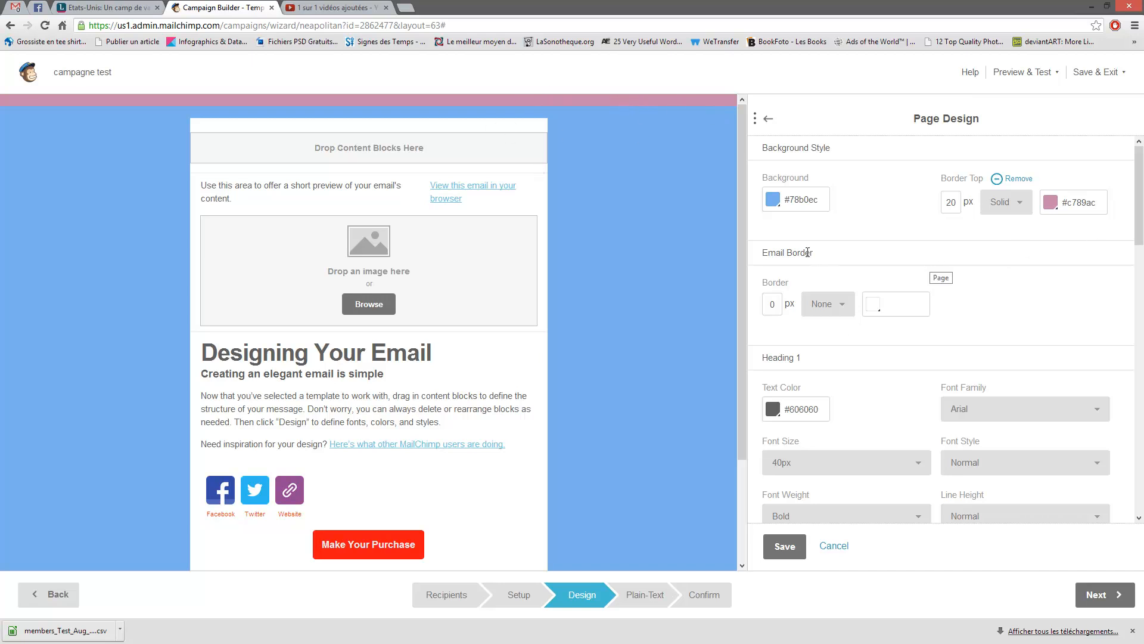
- Give the email border a 20 px width, Solid style and green colour #9ff707
left_click_drag(816, 253, 762, 256)
double_click(773, 304)
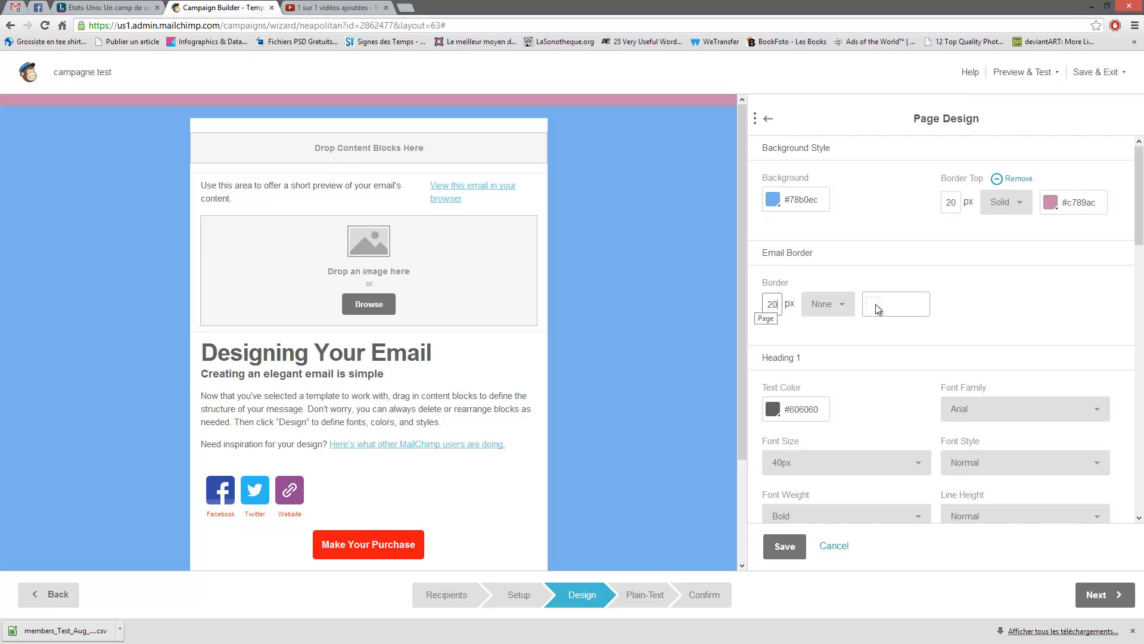
left_click(828, 304)
left_click(823, 362)
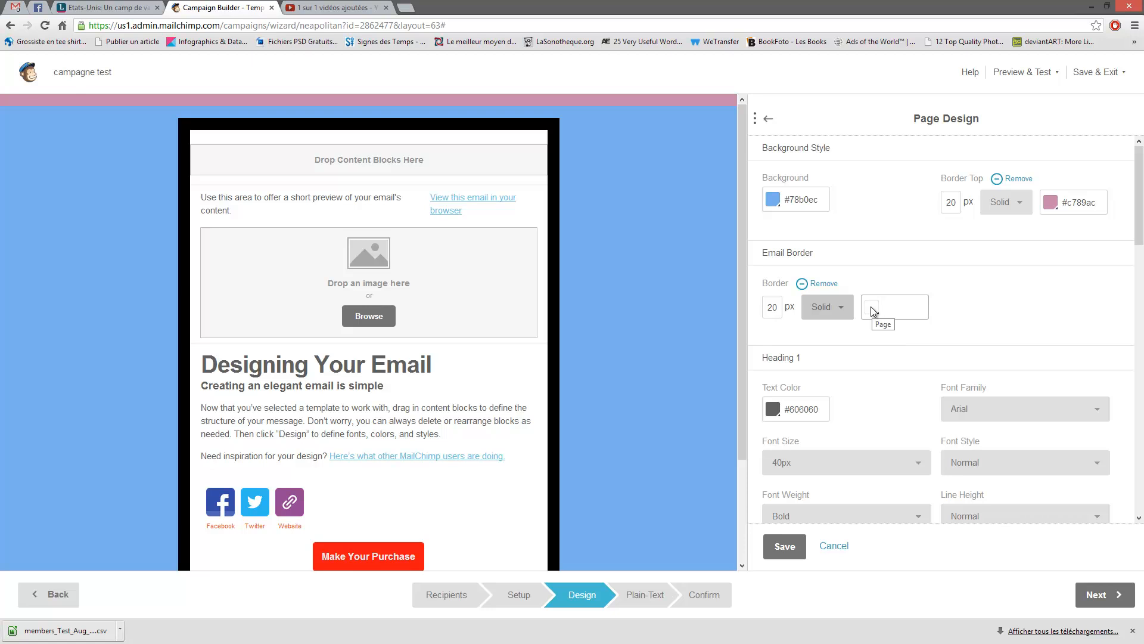
left_click(877, 309)
left_click_drag(849, 362, 856, 336)
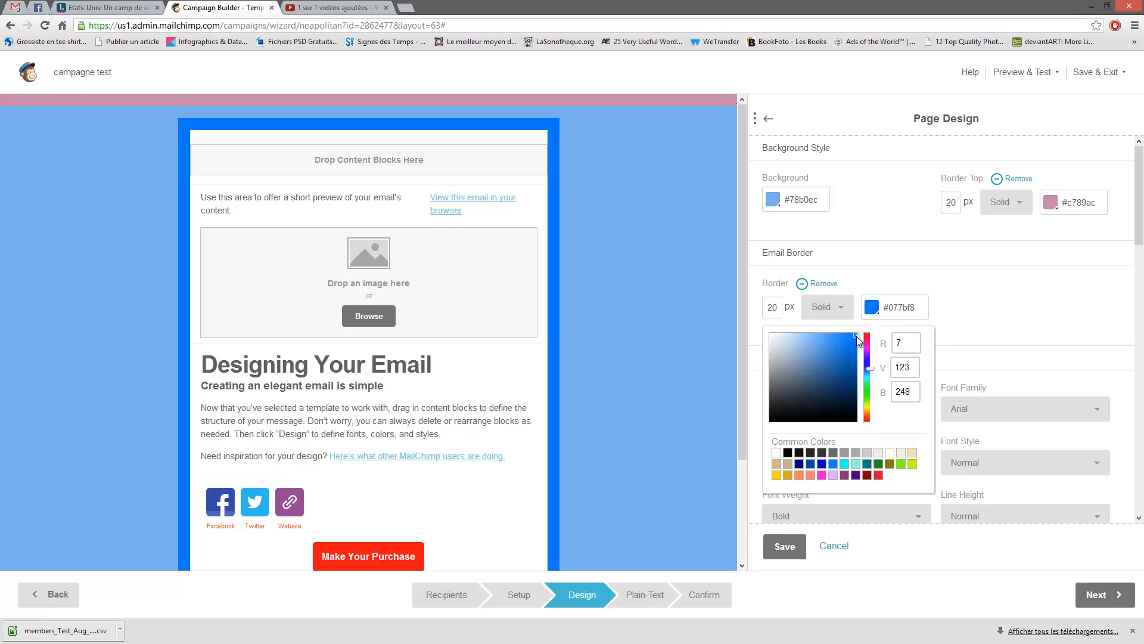
left_click(867, 402)
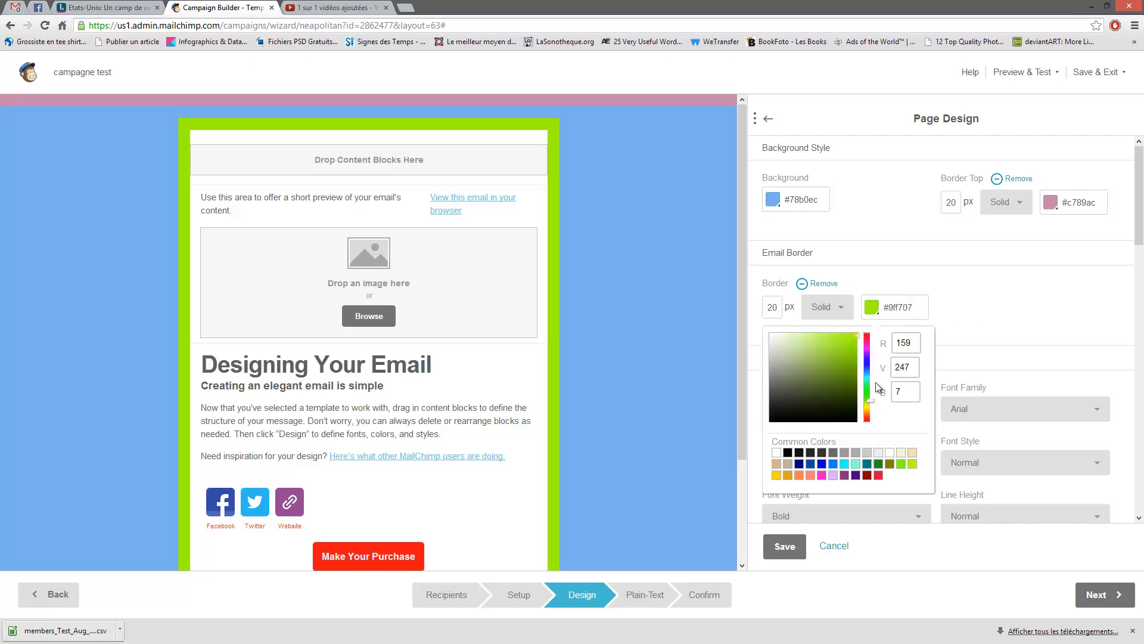
left_click(968, 318)
scroll(912, 298, "down", 1)
scroll(573, 315, "down", 2)
scroll(573, 314, "up", 2)
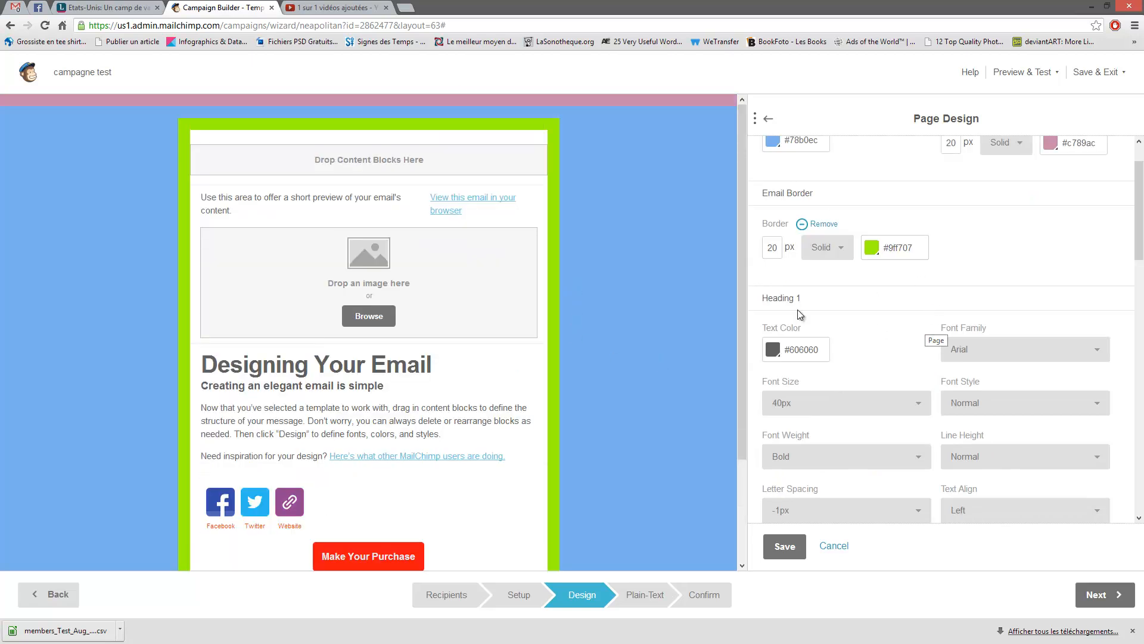
left_click_drag(815, 298, 769, 298)
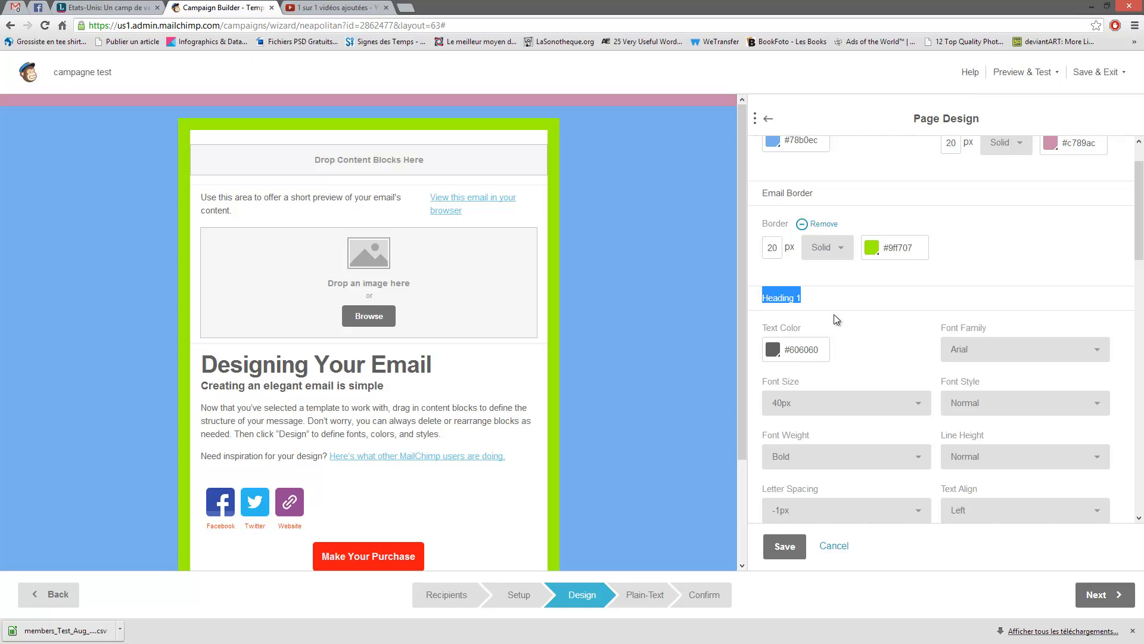
- Make the Heading 1 text blue (#3676b9)
scroll(882, 296, "down", 1)
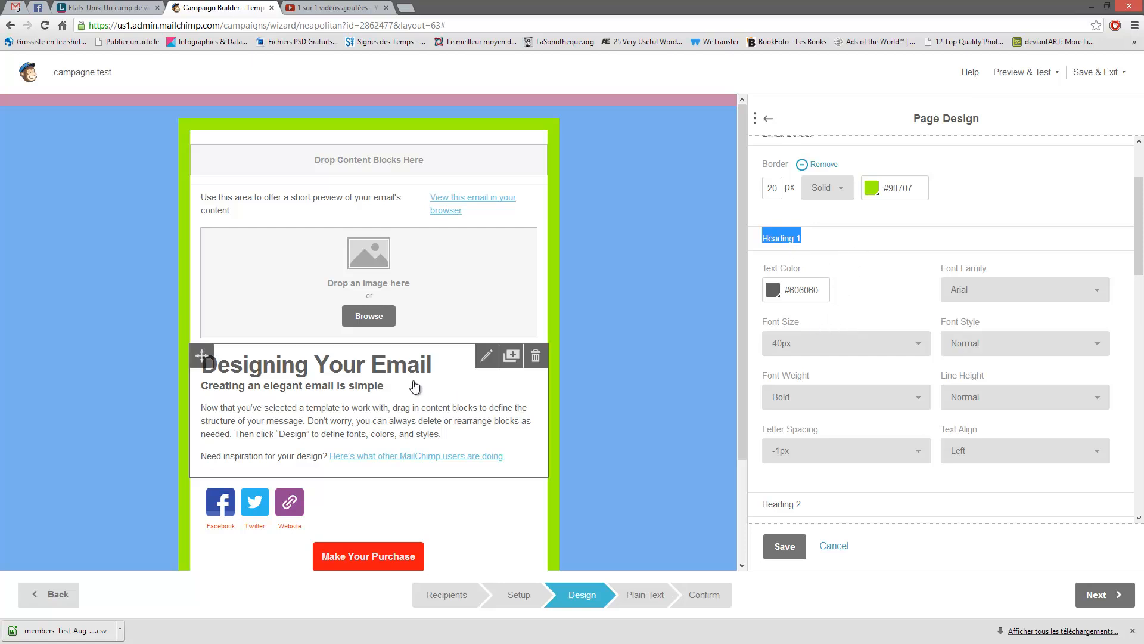
left_click(777, 287)
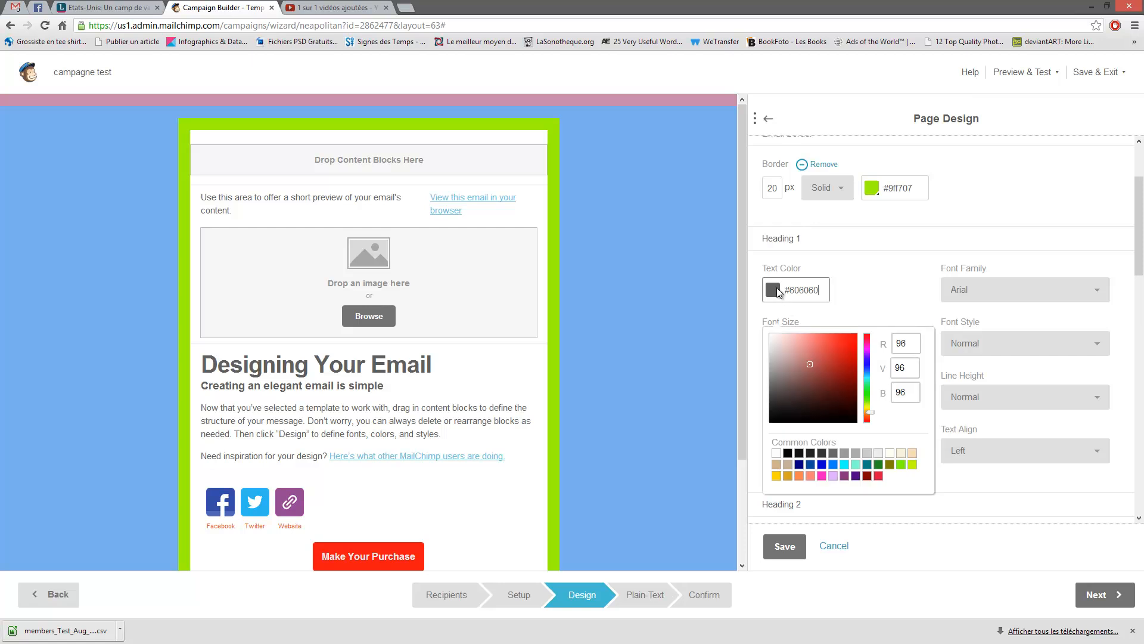
left_click(868, 370)
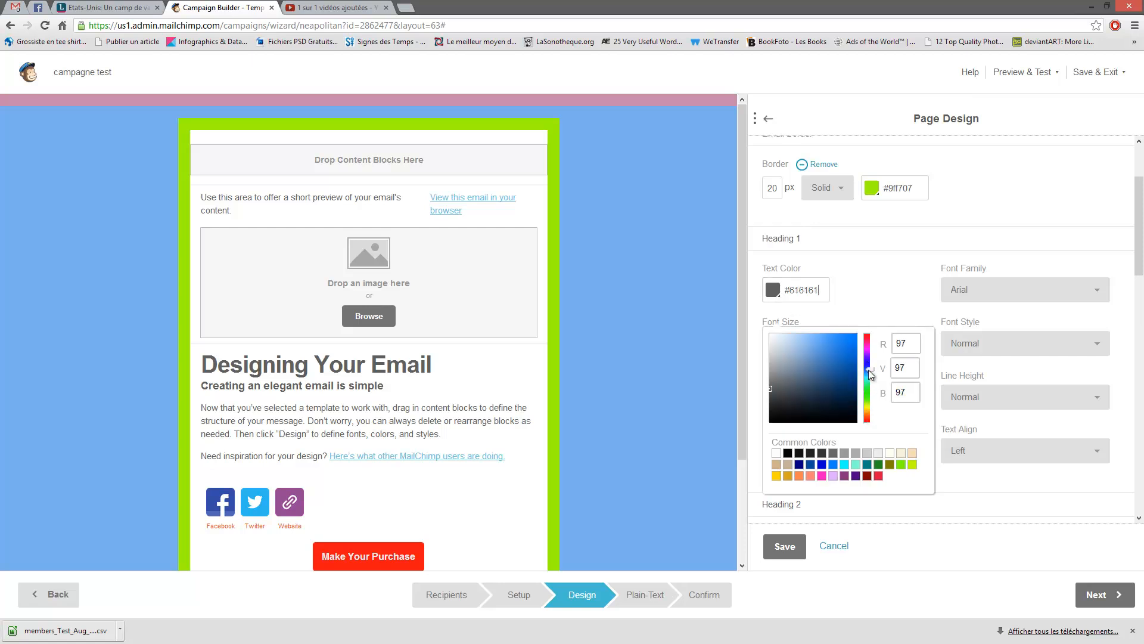
left_click(867, 306)
left_click(771, 291)
left_click(834, 357)
left_click(865, 290)
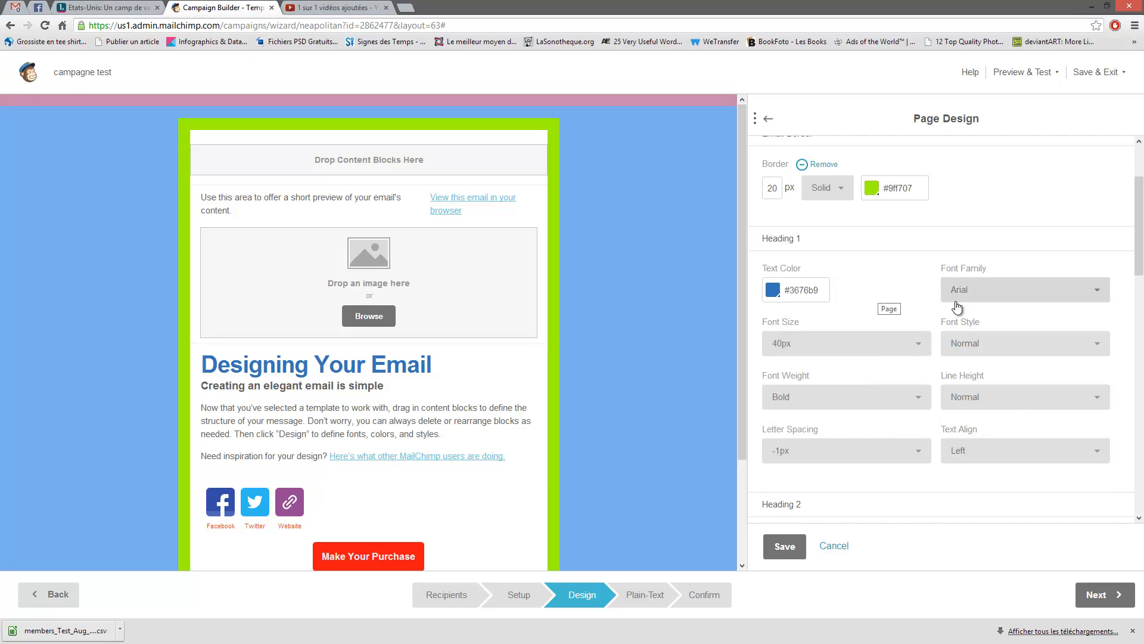
- Set the Heading Link text colour to pink #ca5282
scroll(903, 262, "down", 5)
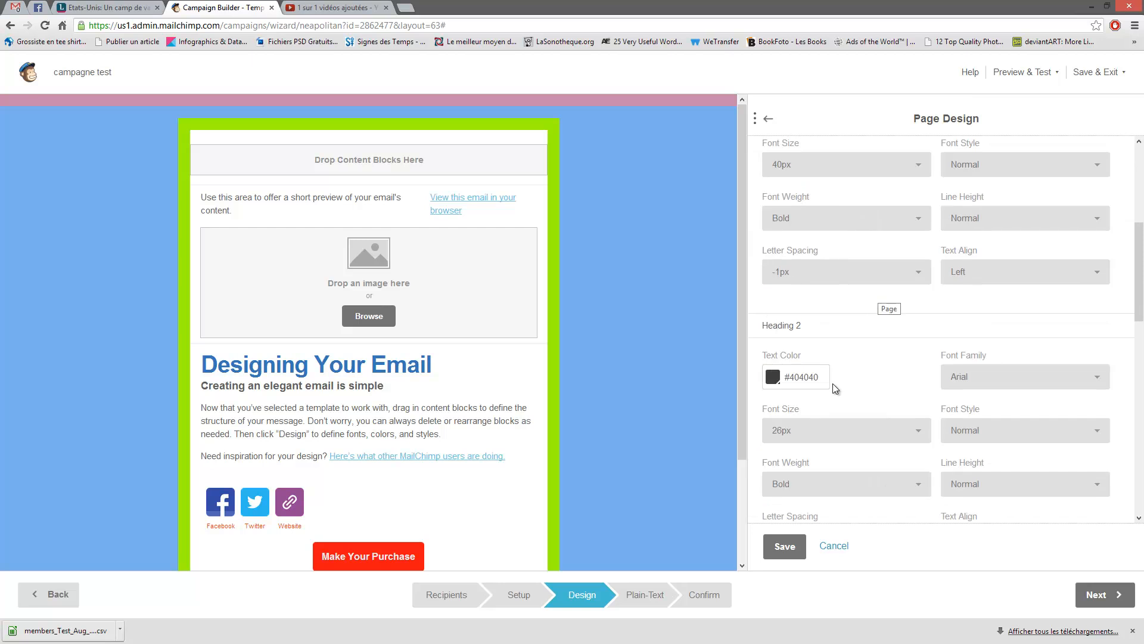
scroll(885, 389, "down", 10)
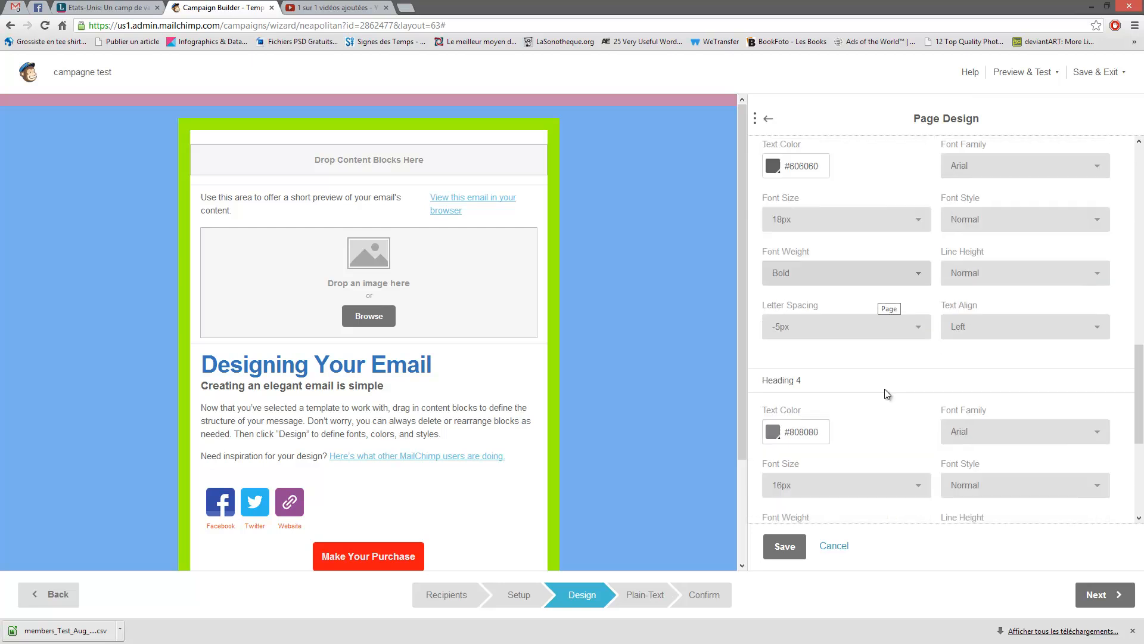
scroll(892, 388, "down", 1)
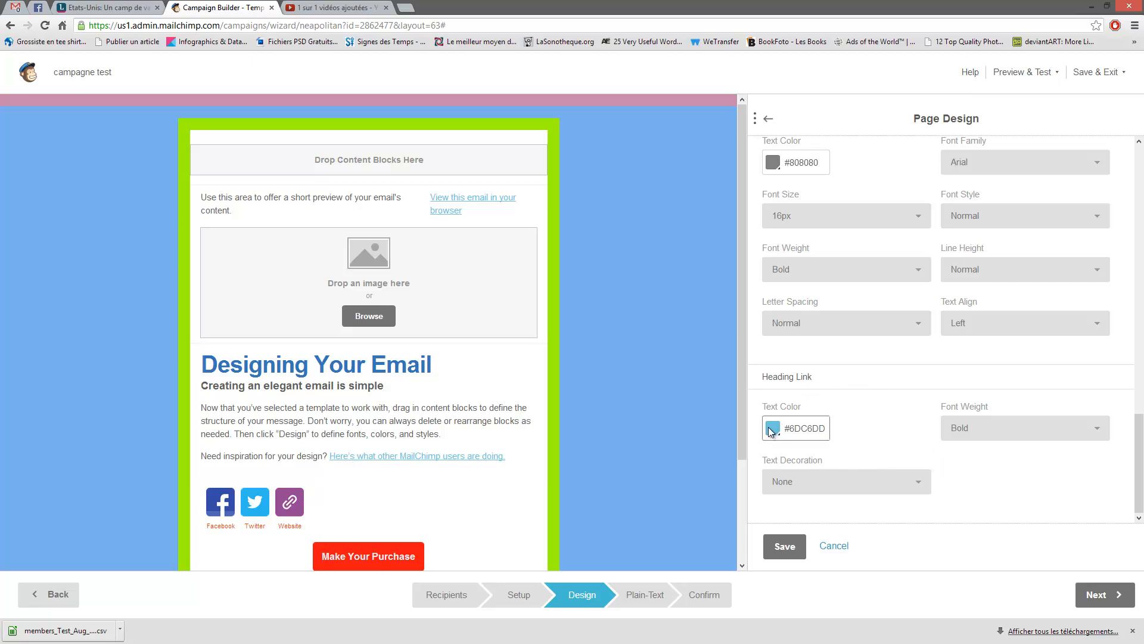
left_click(771, 432)
left_click(867, 477)
scroll(867, 477, "down", 2)
left_click(849, 377)
left_click(822, 381)
left_click(1014, 381)
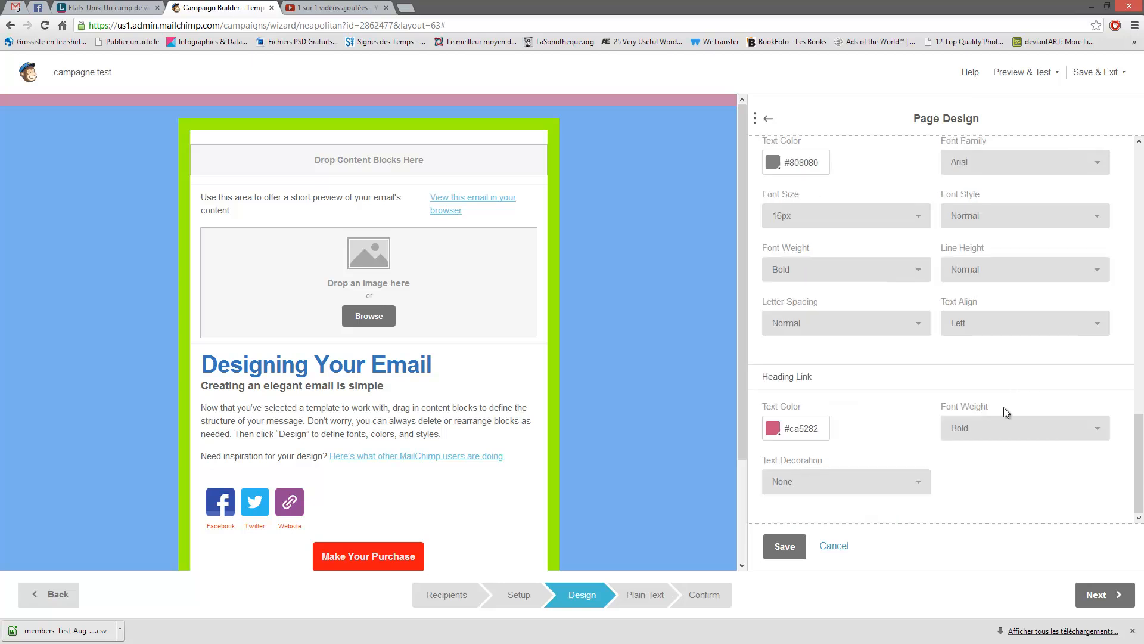
left_click_drag(814, 376, 768, 381)
left_click(853, 394)
scroll(892, 456, "up", 5)
scroll(897, 465, "up", 8)
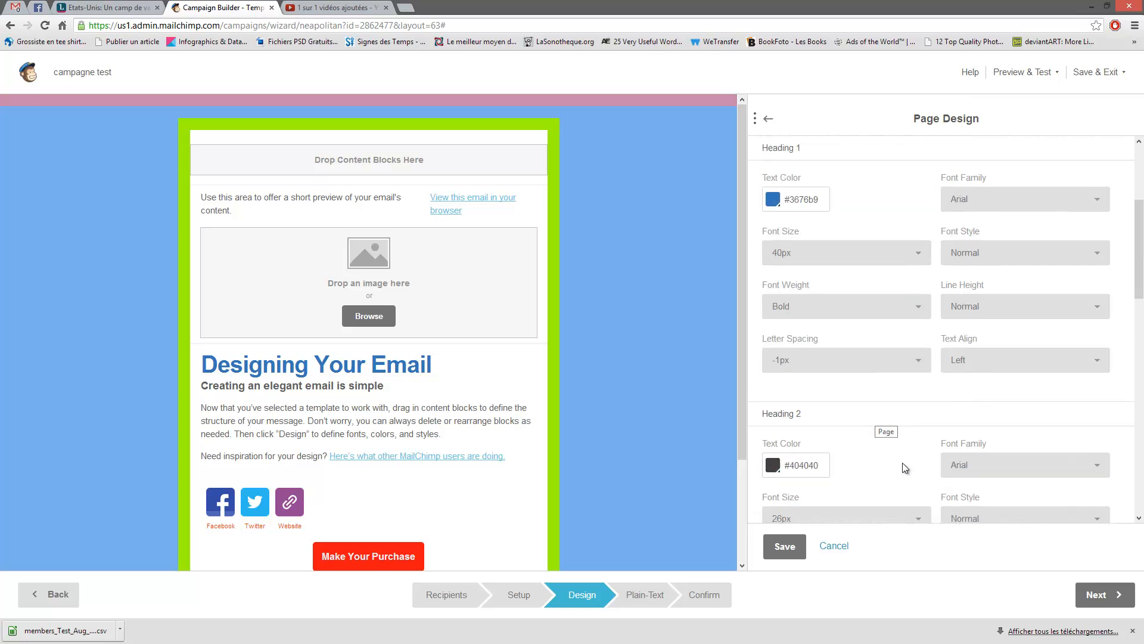
scroll(910, 420, "down", 8)
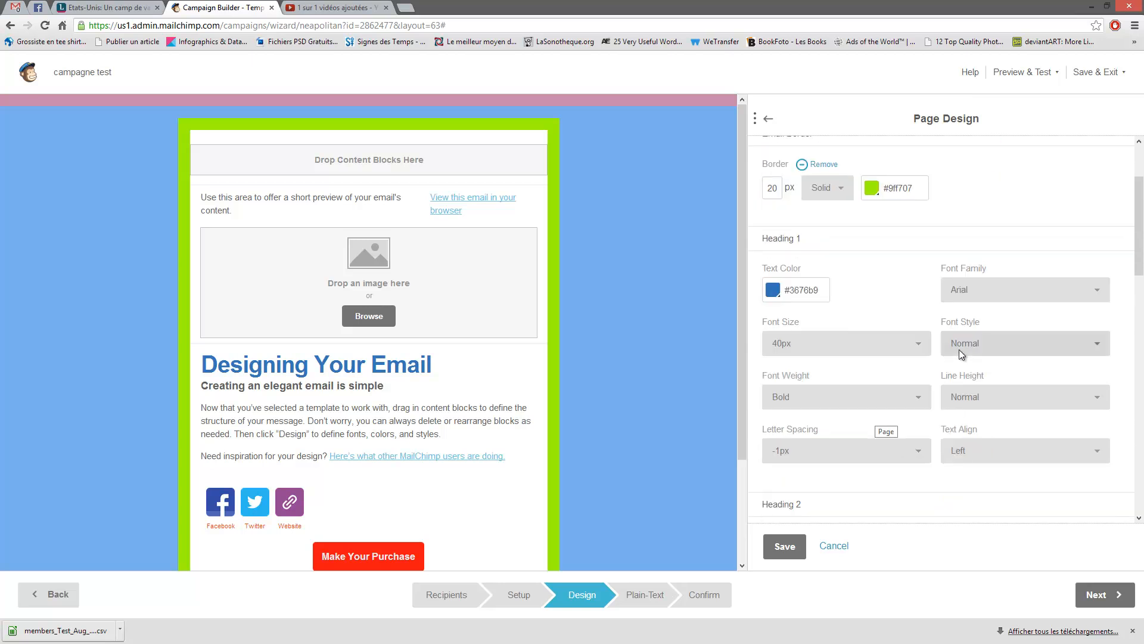
scroll(936, 339, "up", 2)
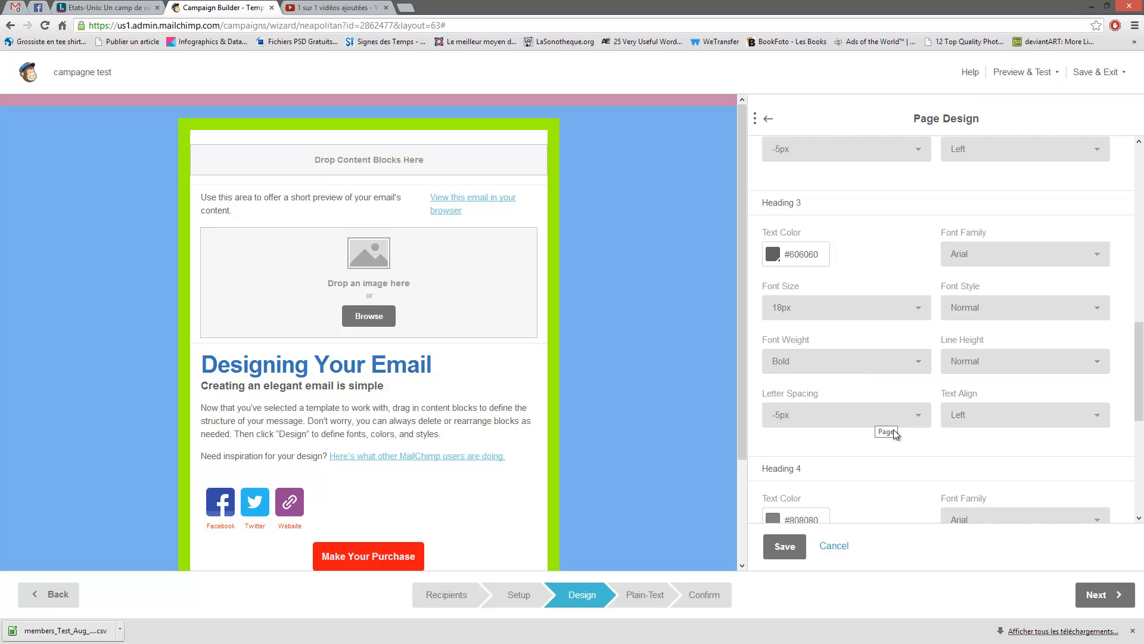
scroll(940, 397, "up", 5)
scroll(945, 388, "up", 3)
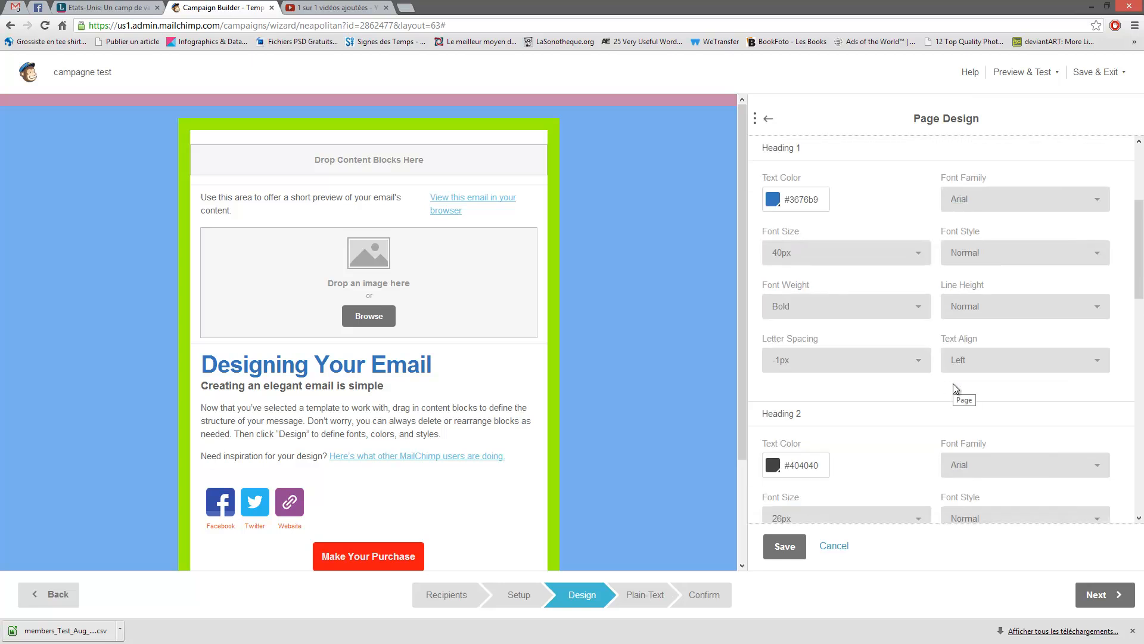
scroll(953, 382, "up", 3)
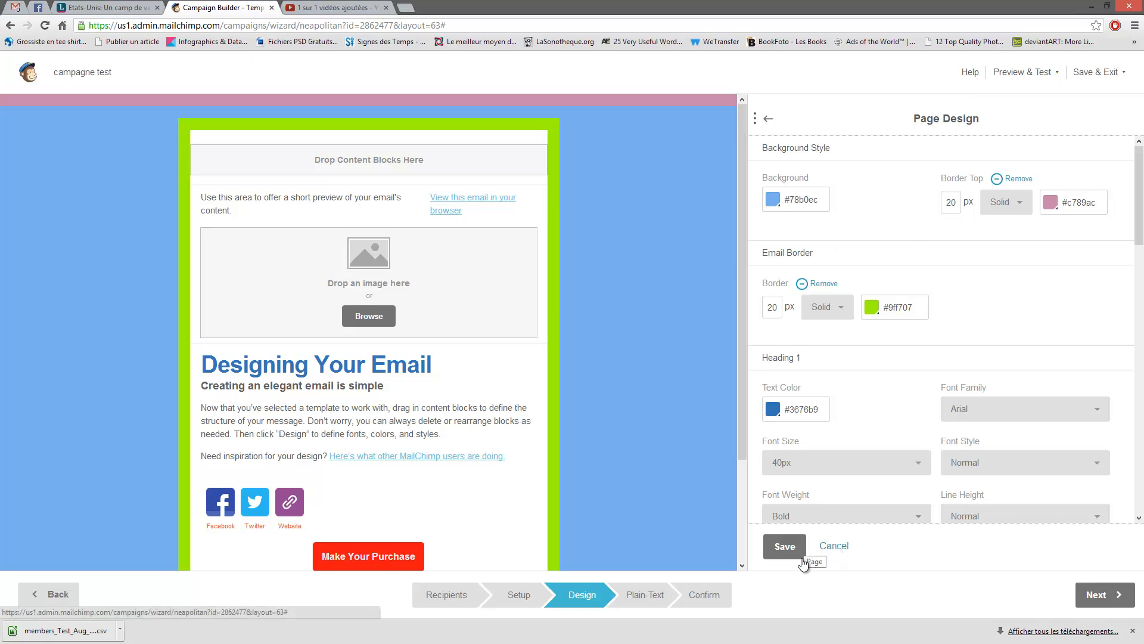
- Save the page design changes and look over the Preheader design settings
left_click(787, 547)
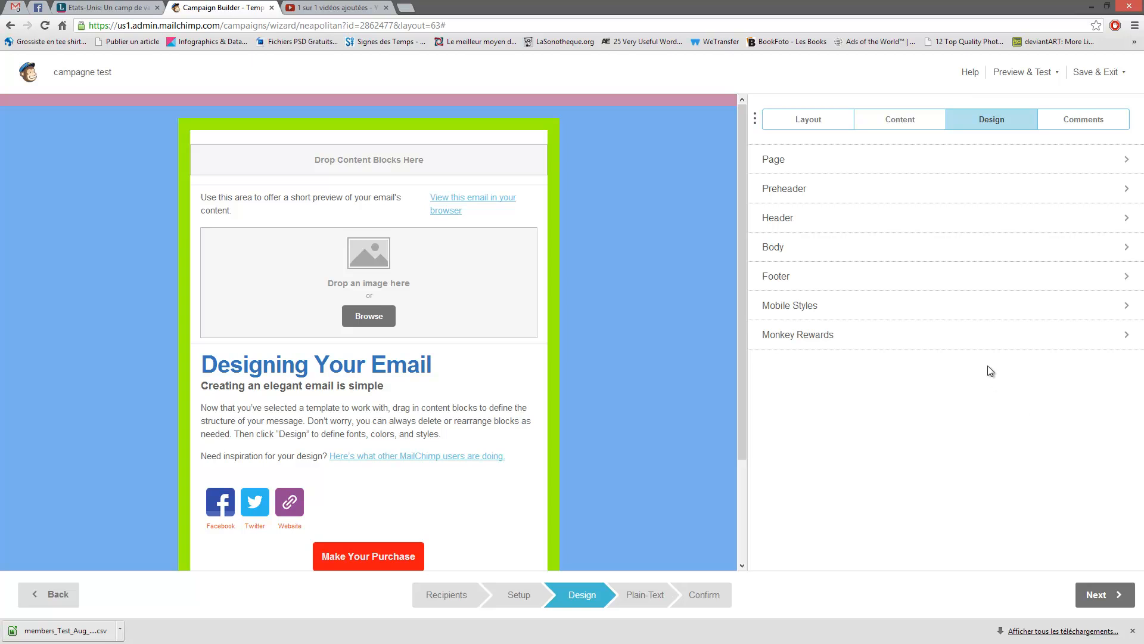
left_click(821, 197)
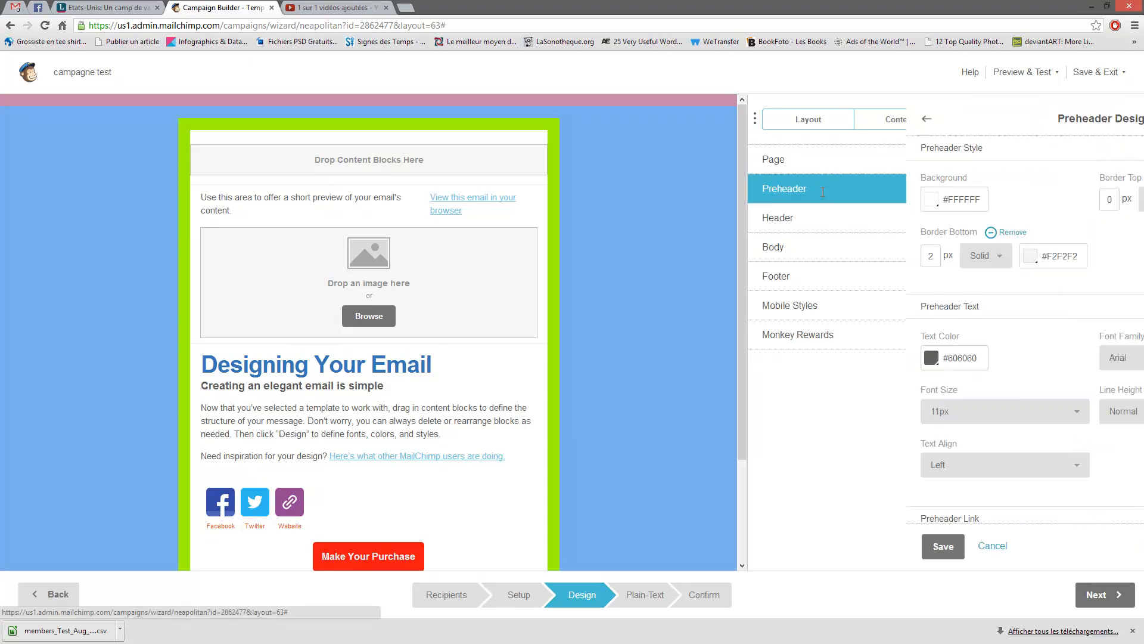
scroll(918, 271, "down", 3)
scroll(894, 256, "up", 3)
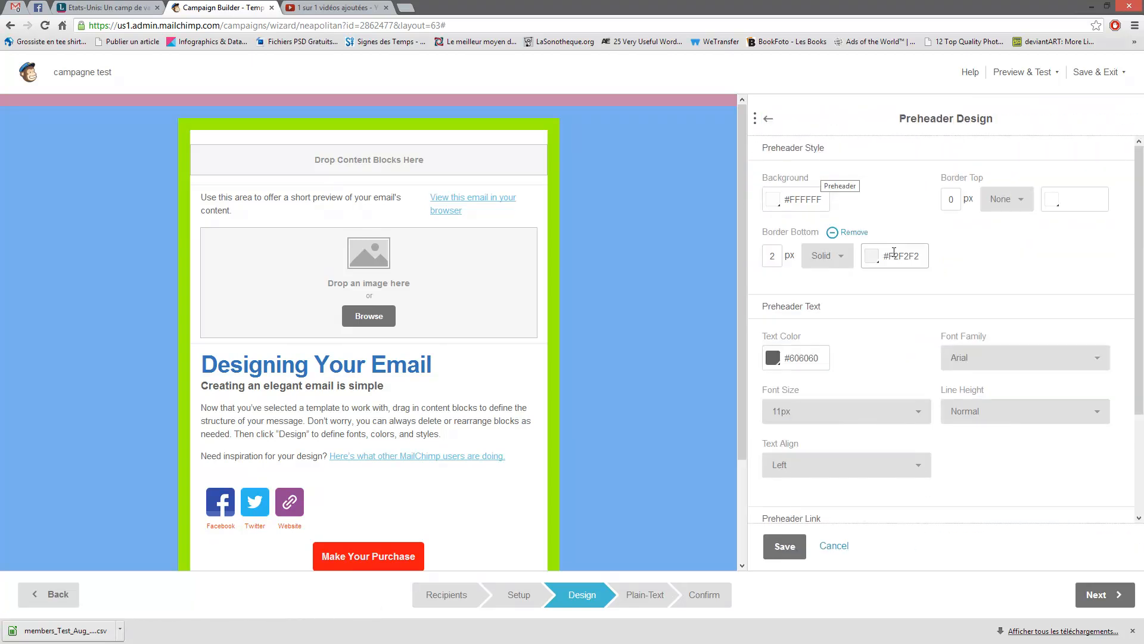
left_click(768, 119)
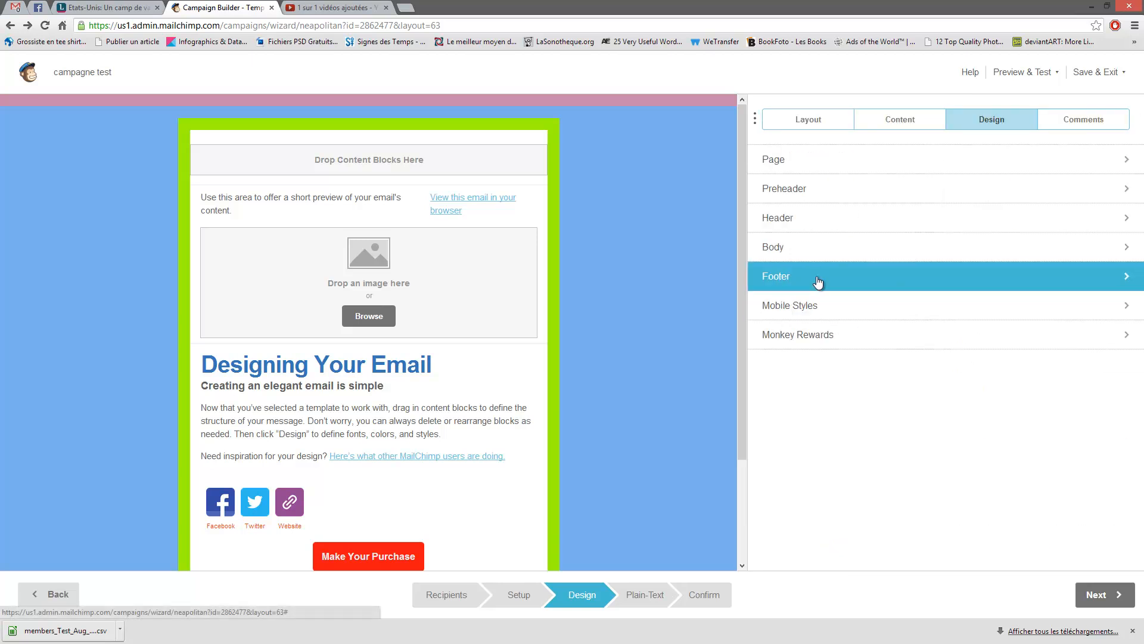
- Check the Header settings, then view Body Design (#FFFFFF background, 9px Arial #606060 text)
left_click(792, 219)
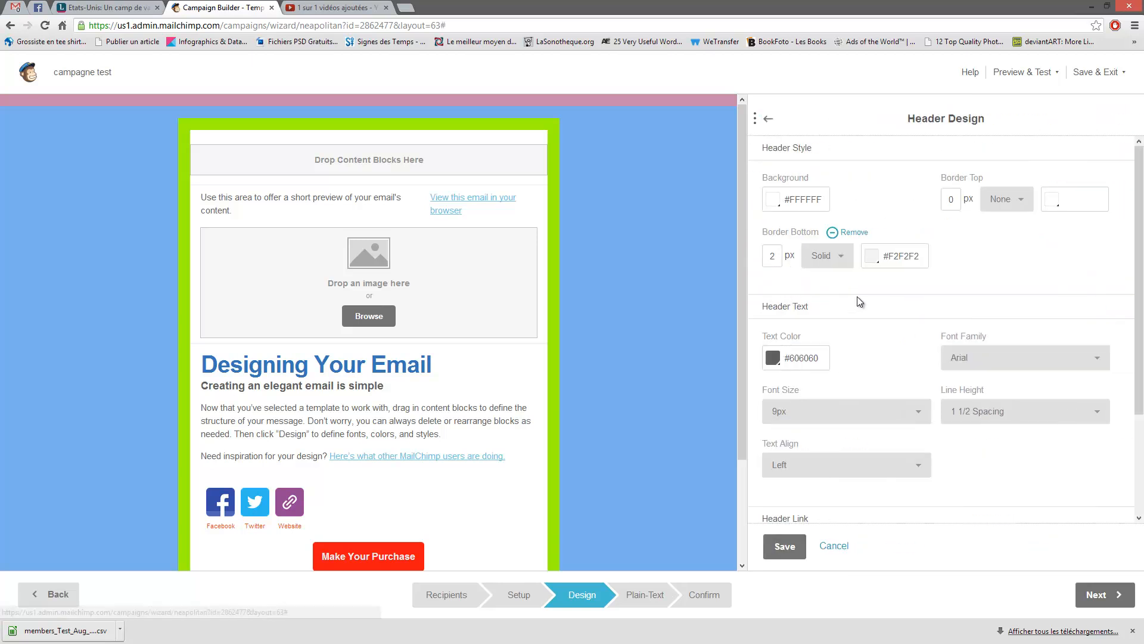
left_click(768, 119)
left_click(795, 255)
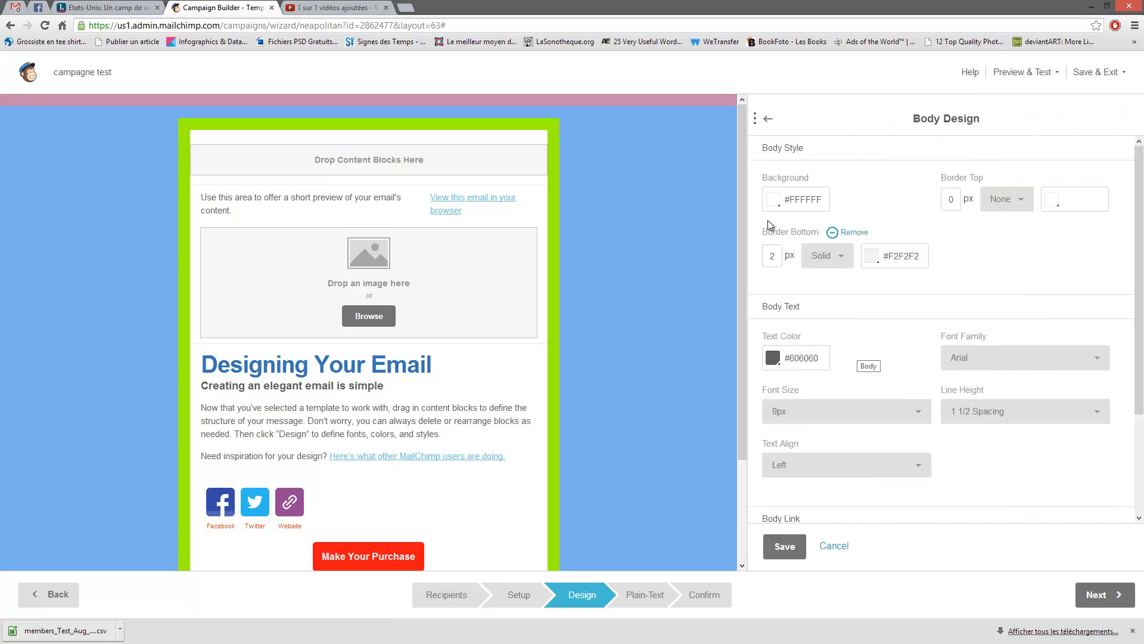
- Make the body background red #e21515
left_click(769, 118)
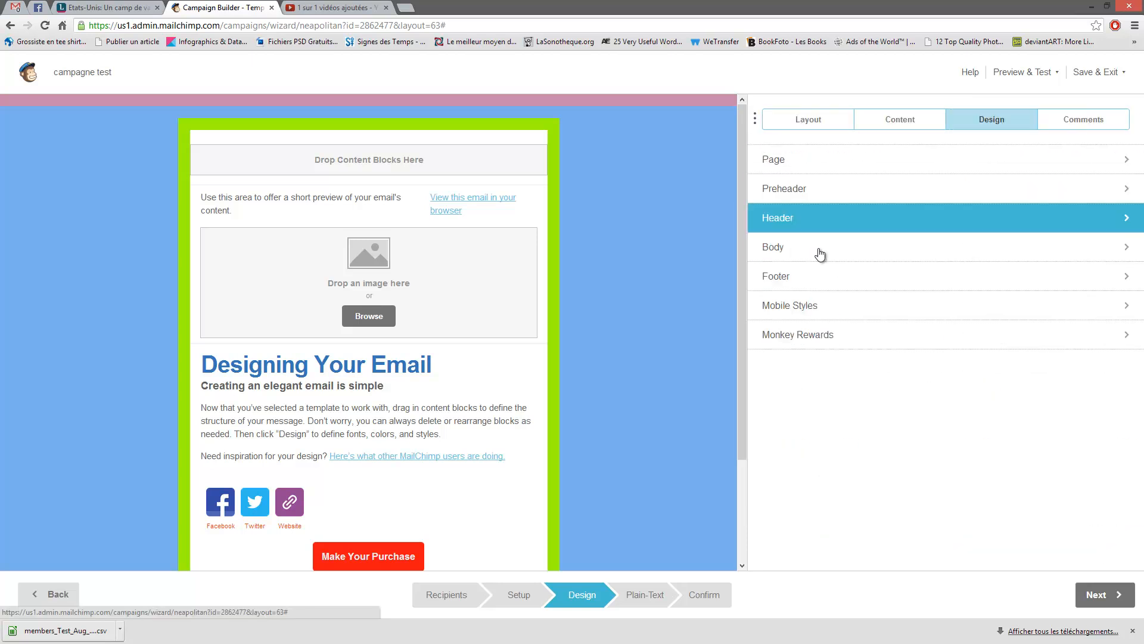
left_click(814, 283)
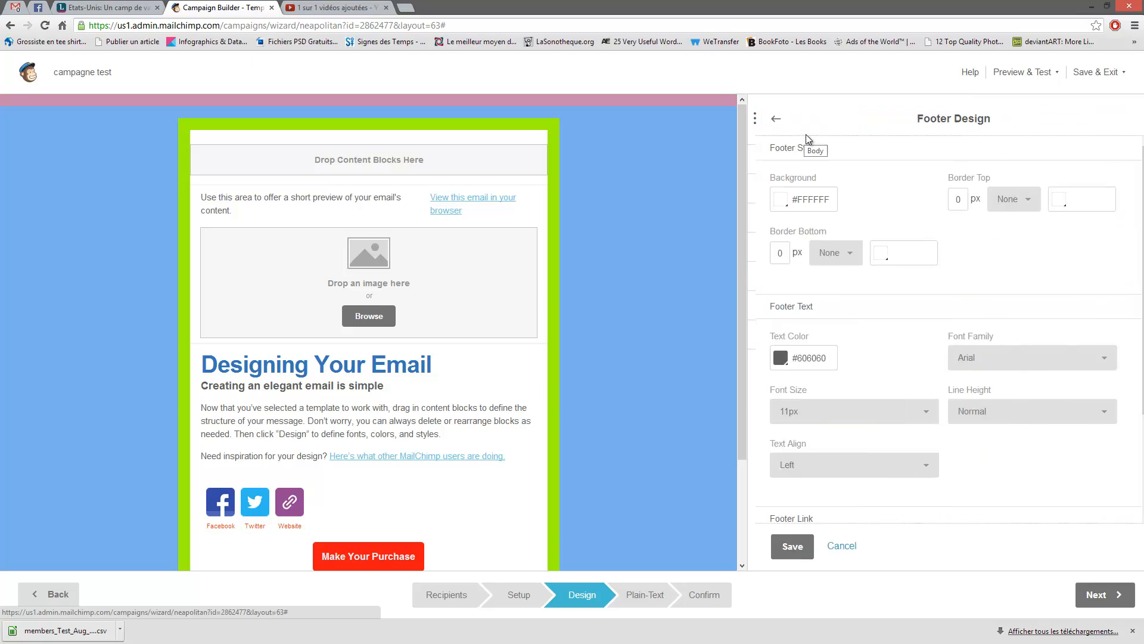
left_click(768, 119)
left_click(930, 290)
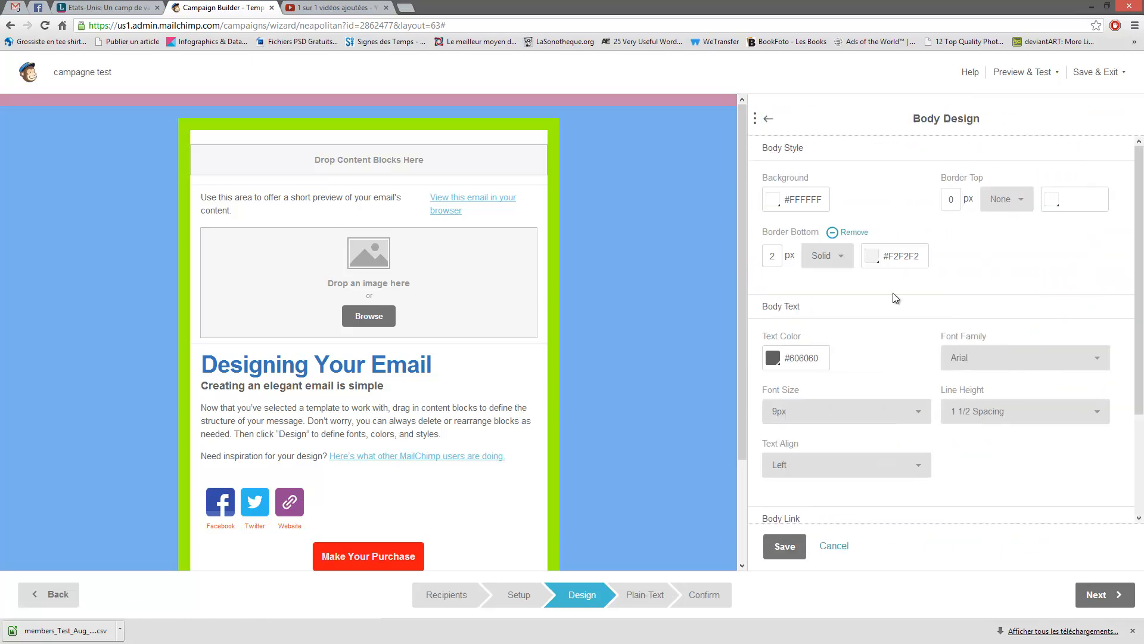
left_click(780, 201)
left_click(851, 252)
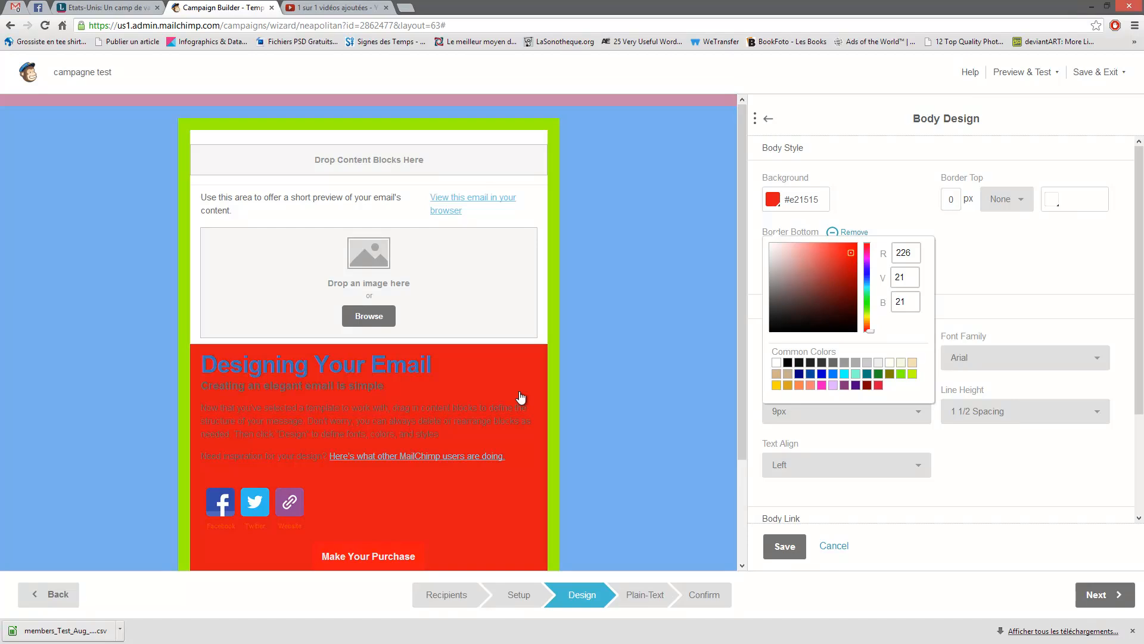
scroll(358, 440, "down", 2)
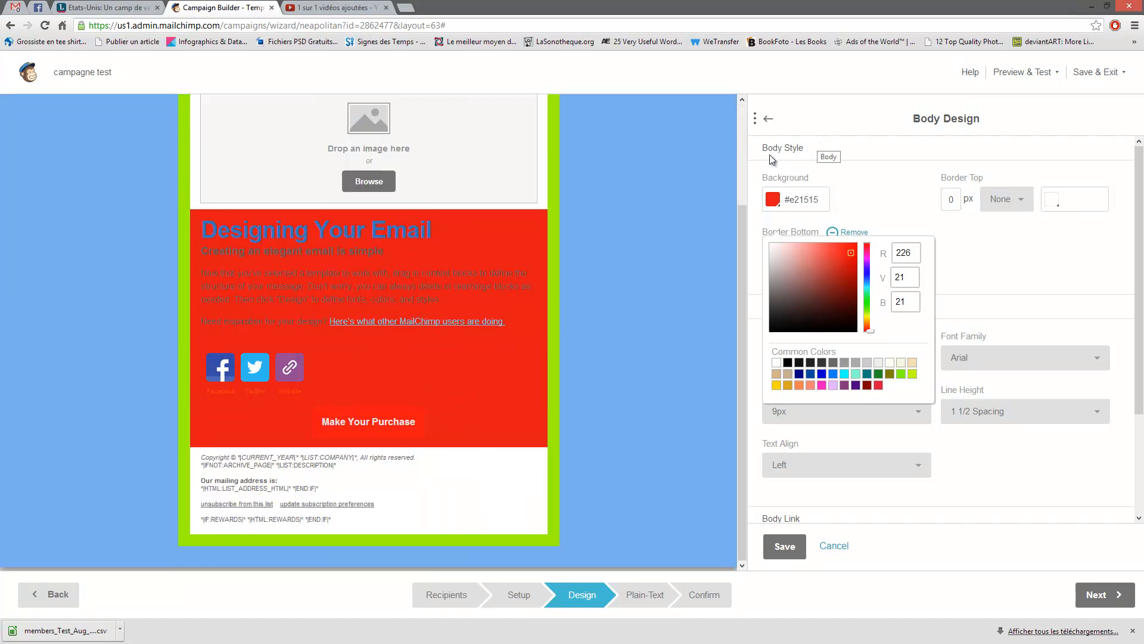
left_click(768, 119)
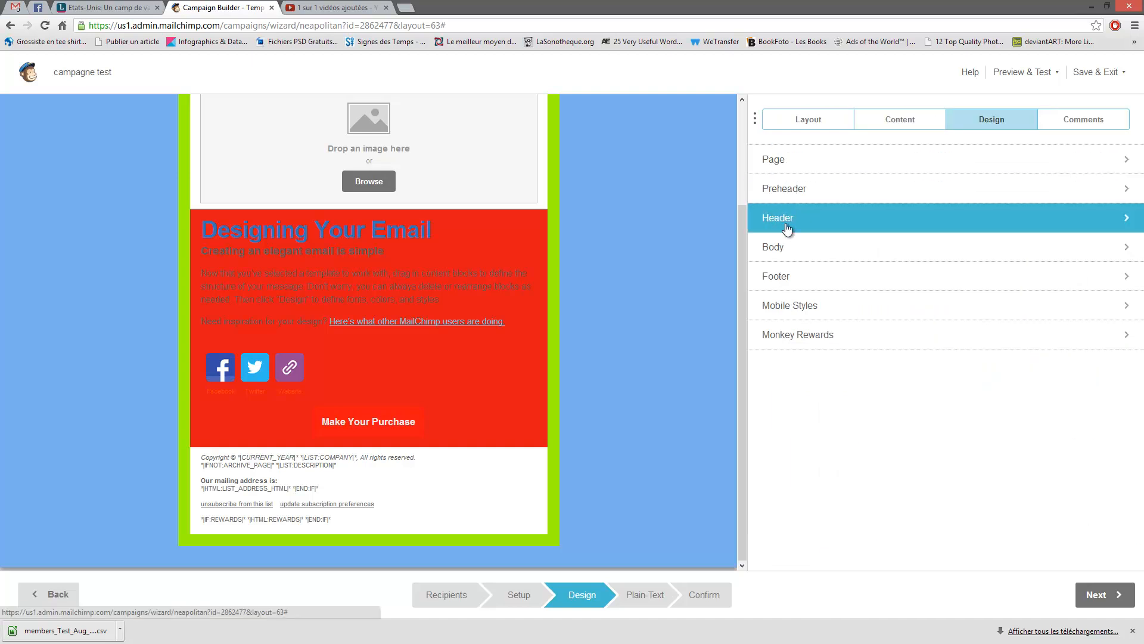
- Set the header background to gray #cccccc
left_click(786, 228)
left_click(775, 200)
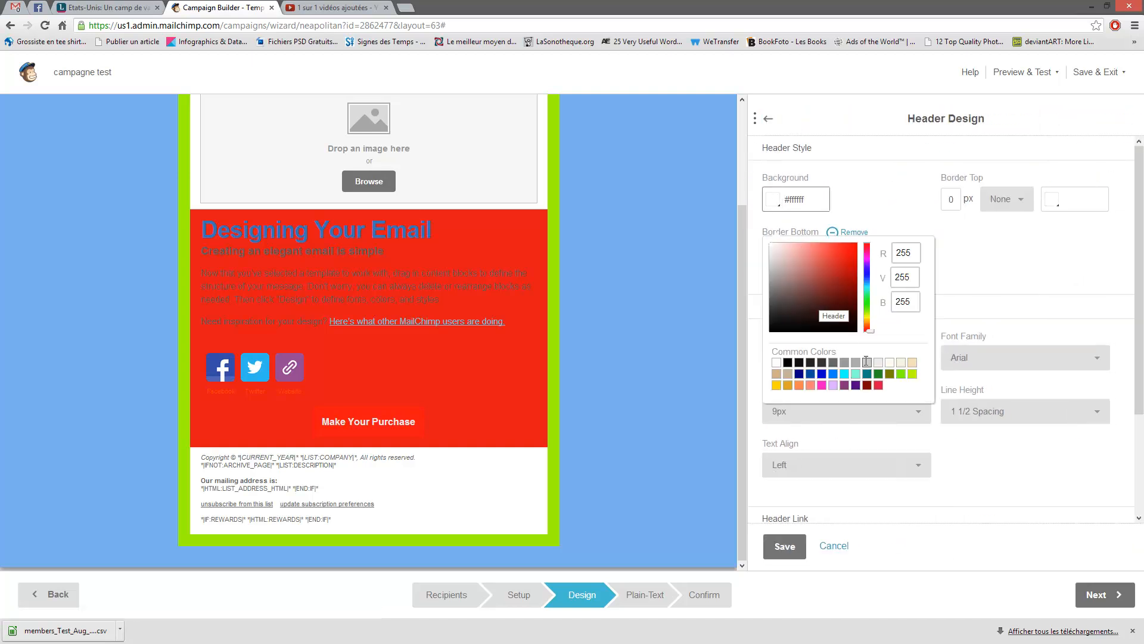
left_click(867, 361)
scroll(614, 304, "up", 2)
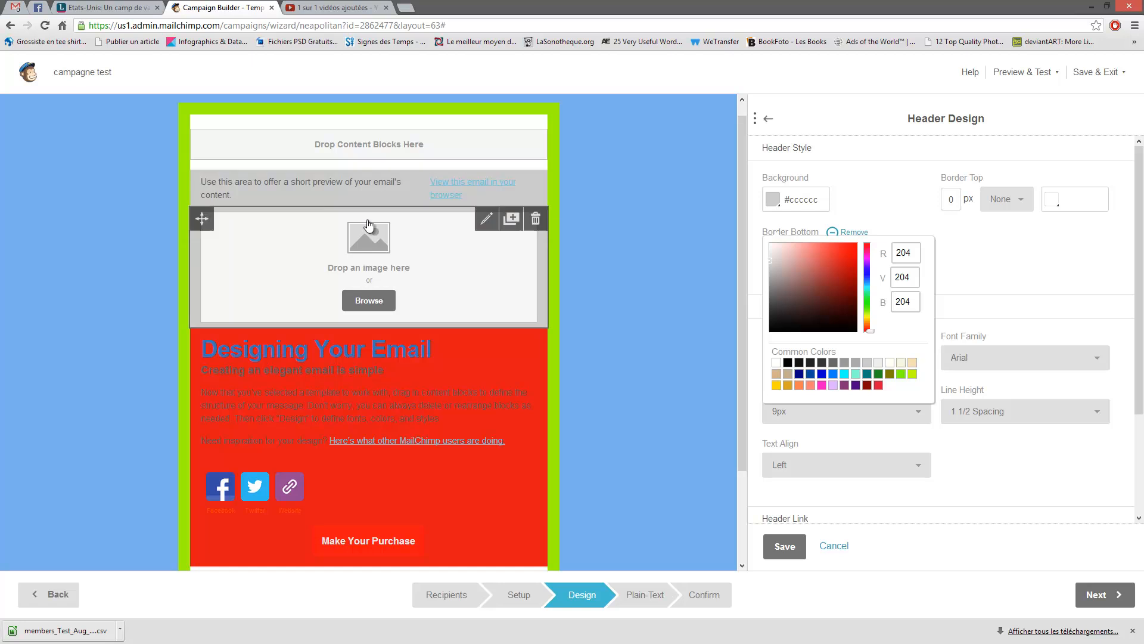
left_click(958, 294)
left_click(768, 117)
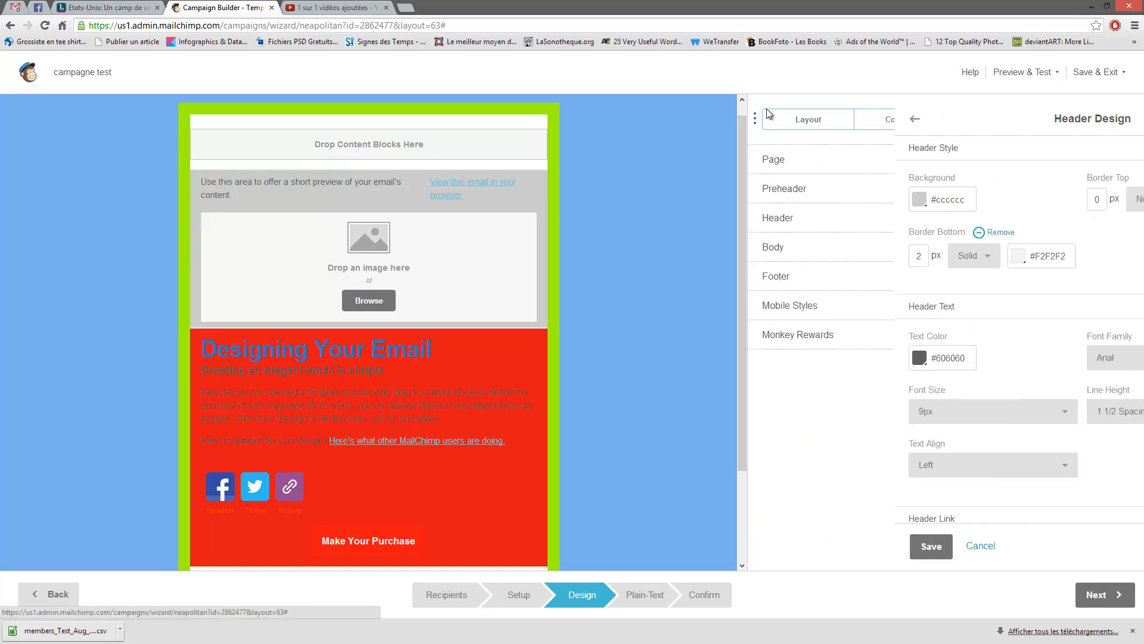
- Make the preheader background dark red #a62525
left_click(789, 190)
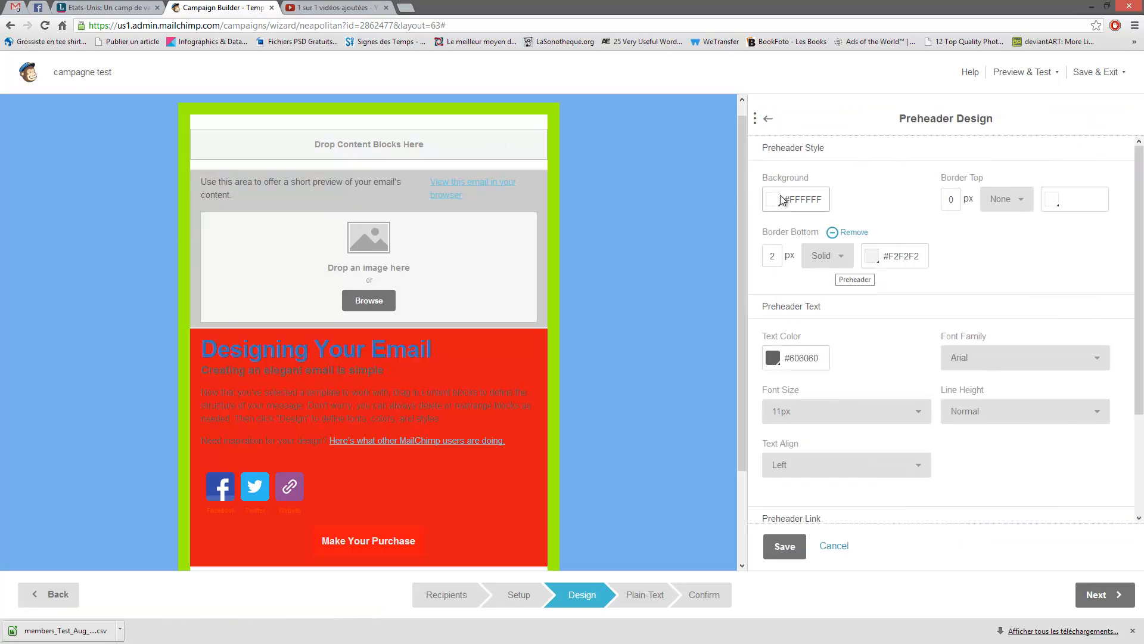
left_click(783, 200)
left_click(835, 275)
left_click(1018, 247)
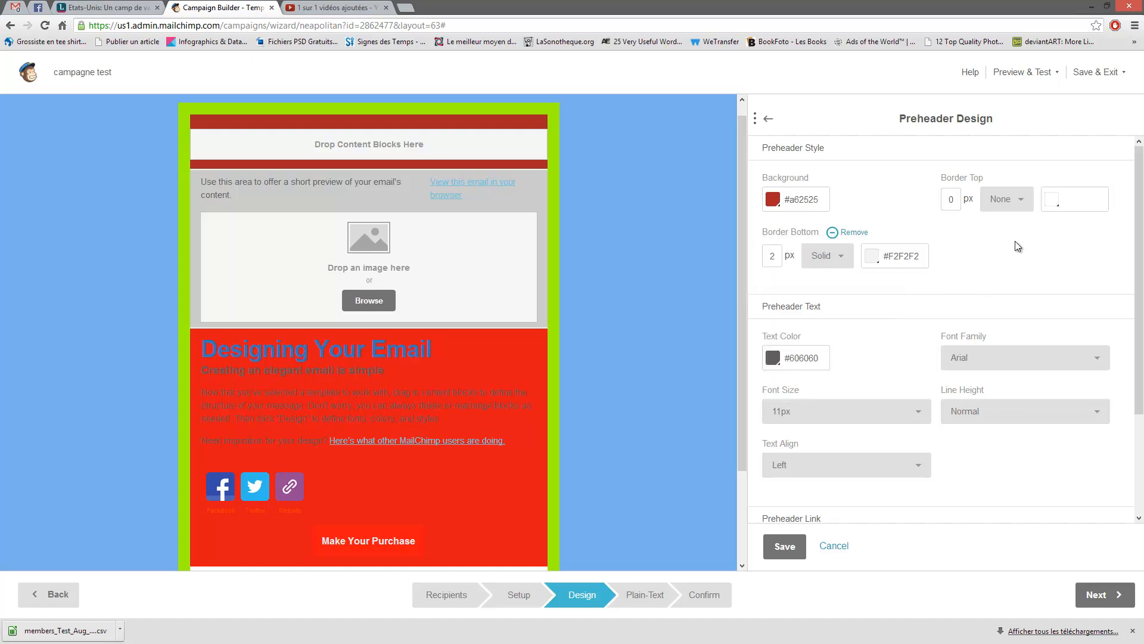
scroll(837, 236, "down", 3)
scroll(561, 301, "down", 2)
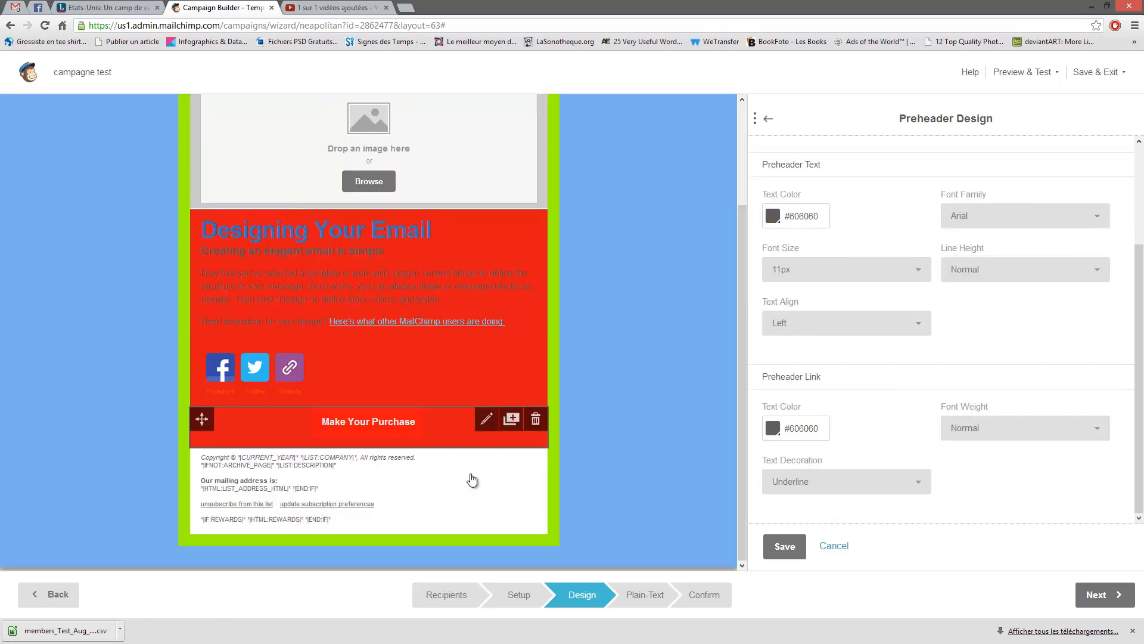
scroll(471, 479, "up", 2)
scroll(907, 319, "up", 3)
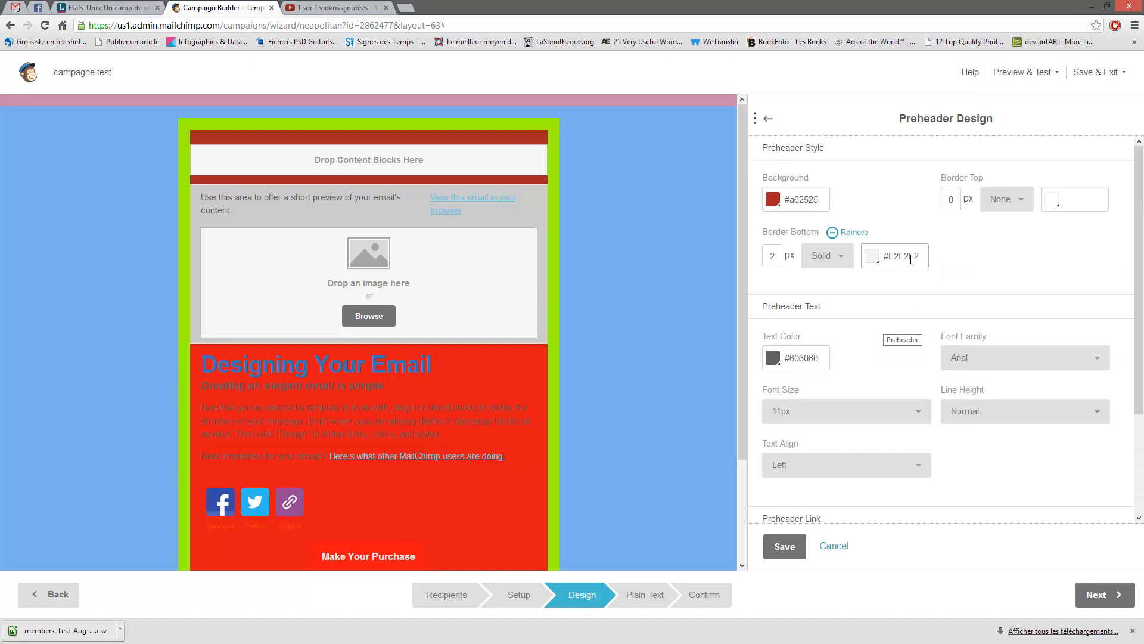
left_click(768, 118)
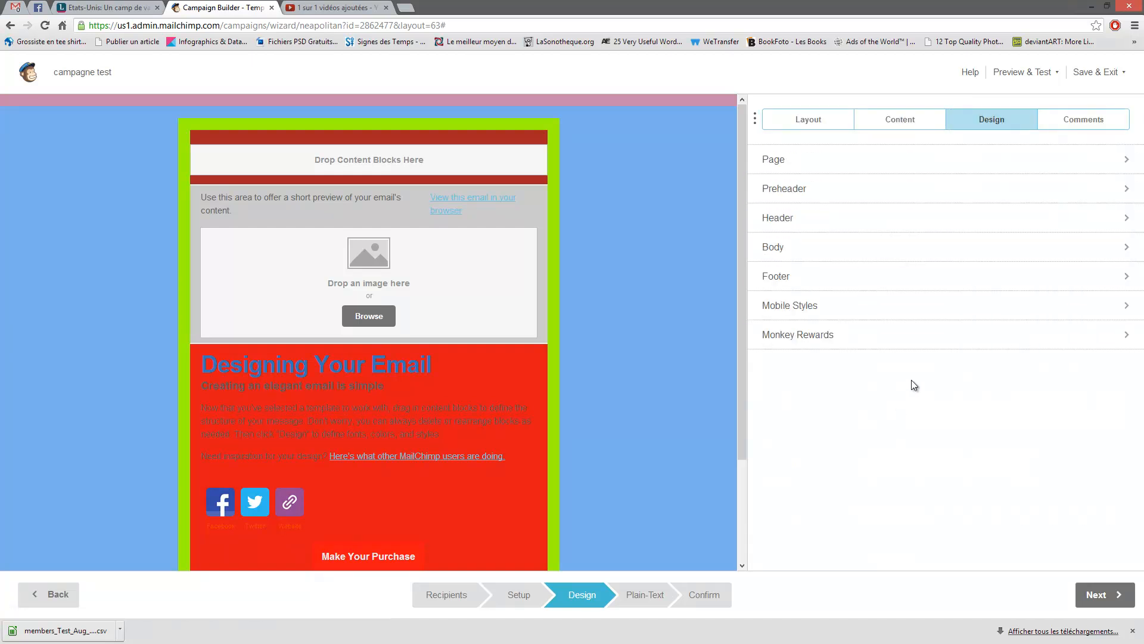
left_click(1099, 124)
left_click(995, 121)
left_click(1061, 121)
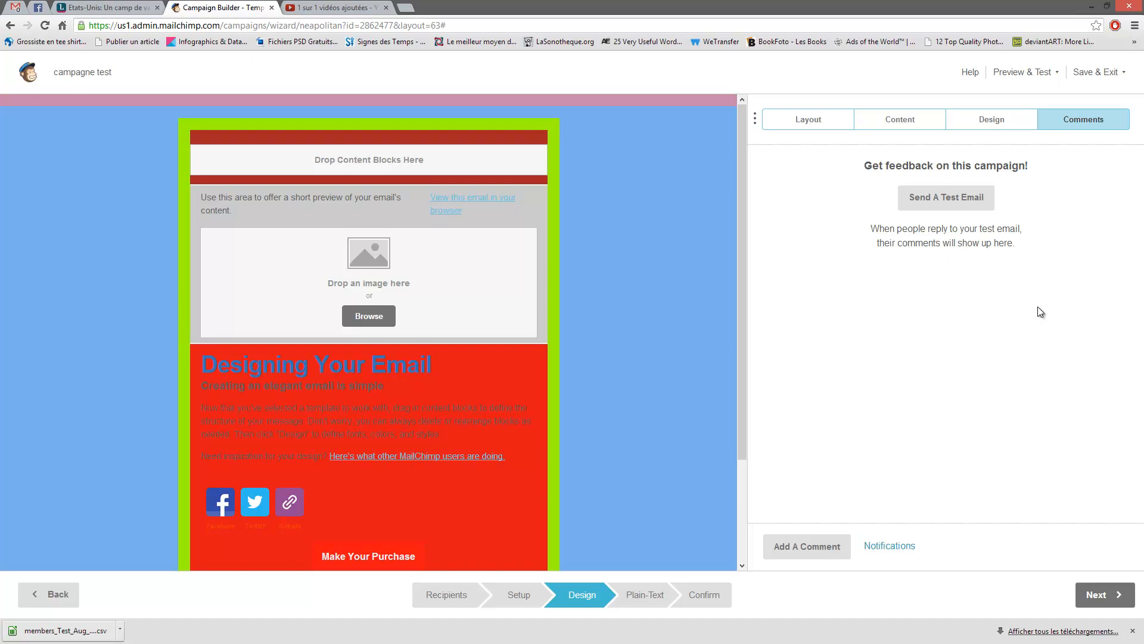
left_click(992, 121)
left_click(817, 123)
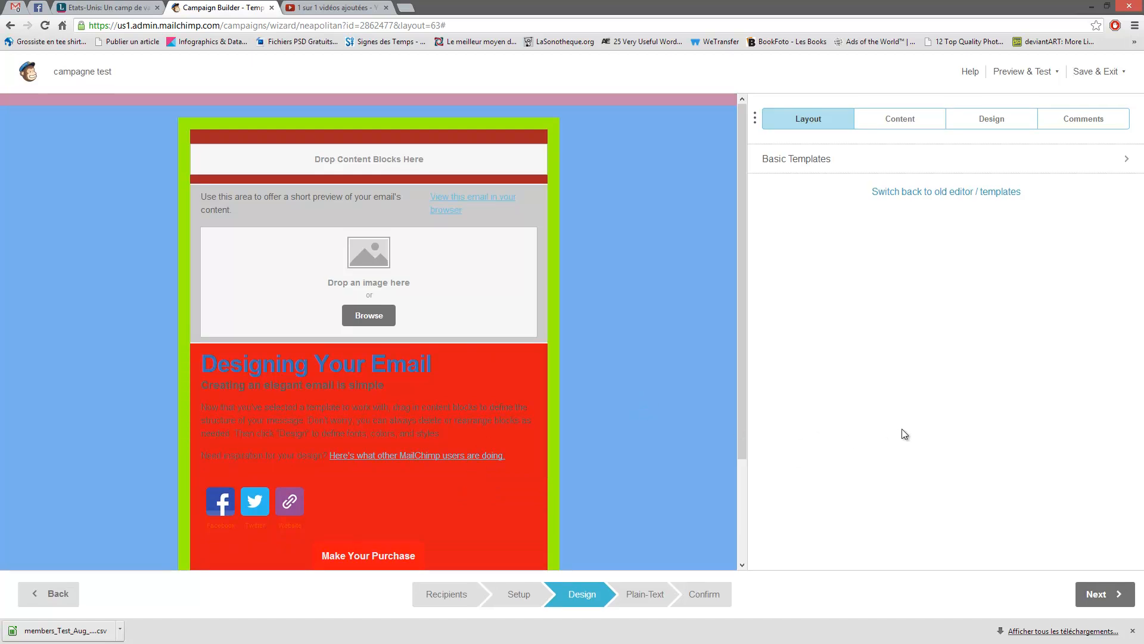
- Advance past the Plain-Text step to the Confirm page and review its send checklist
left_click(1102, 593)
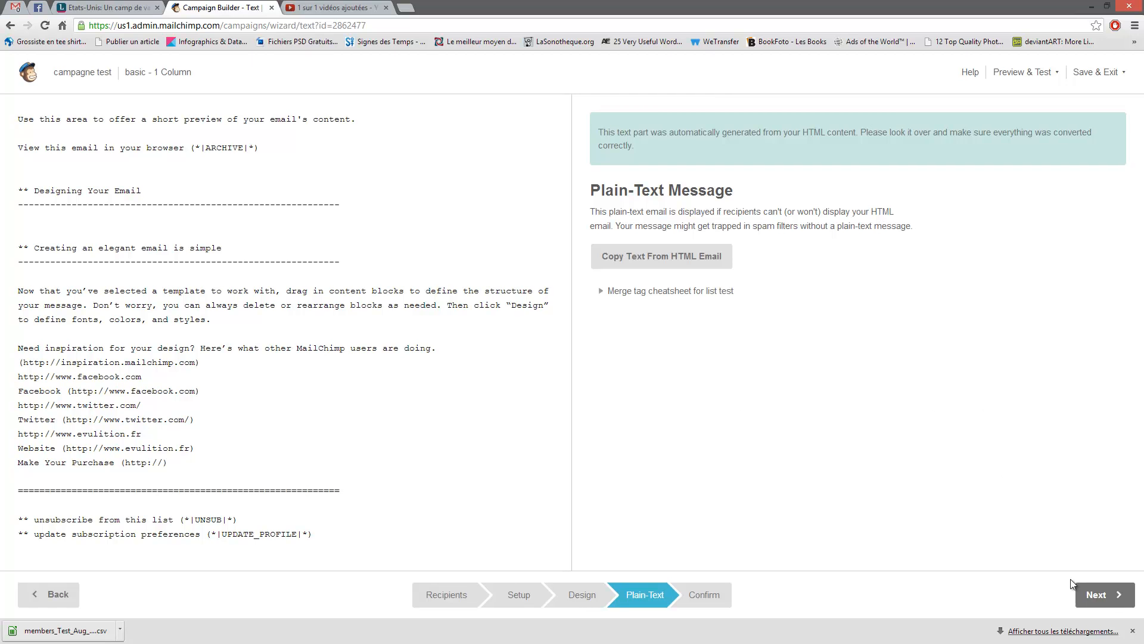
left_click(1099, 595)
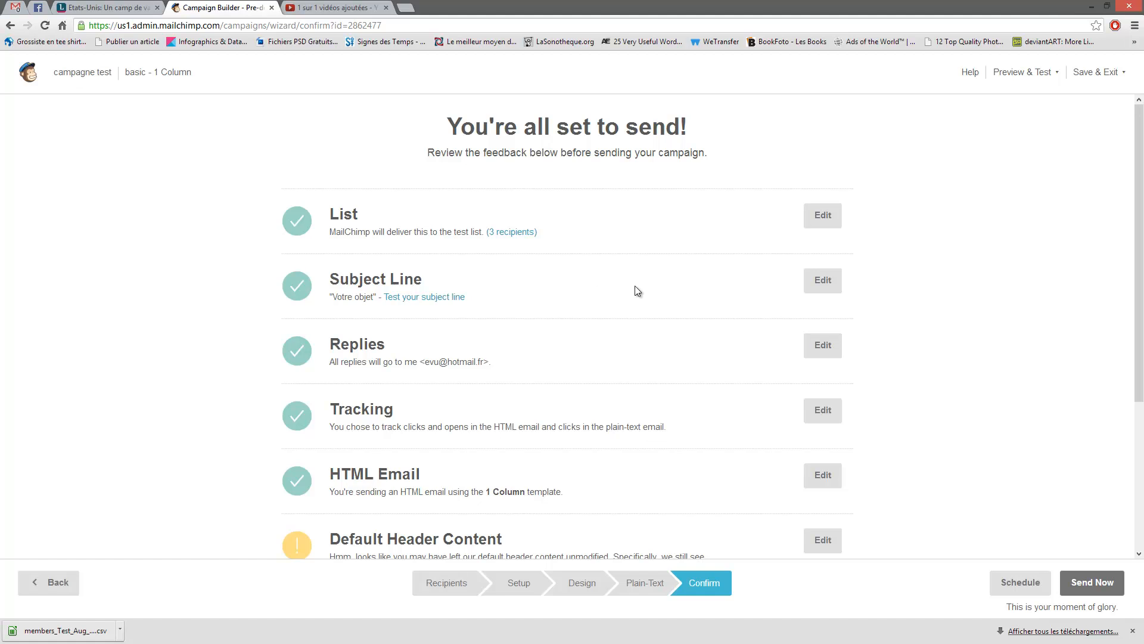
scroll(632, 233, "down", 4)
scroll(717, 435, "up", 4)
scroll(670, 273, "down", 4)
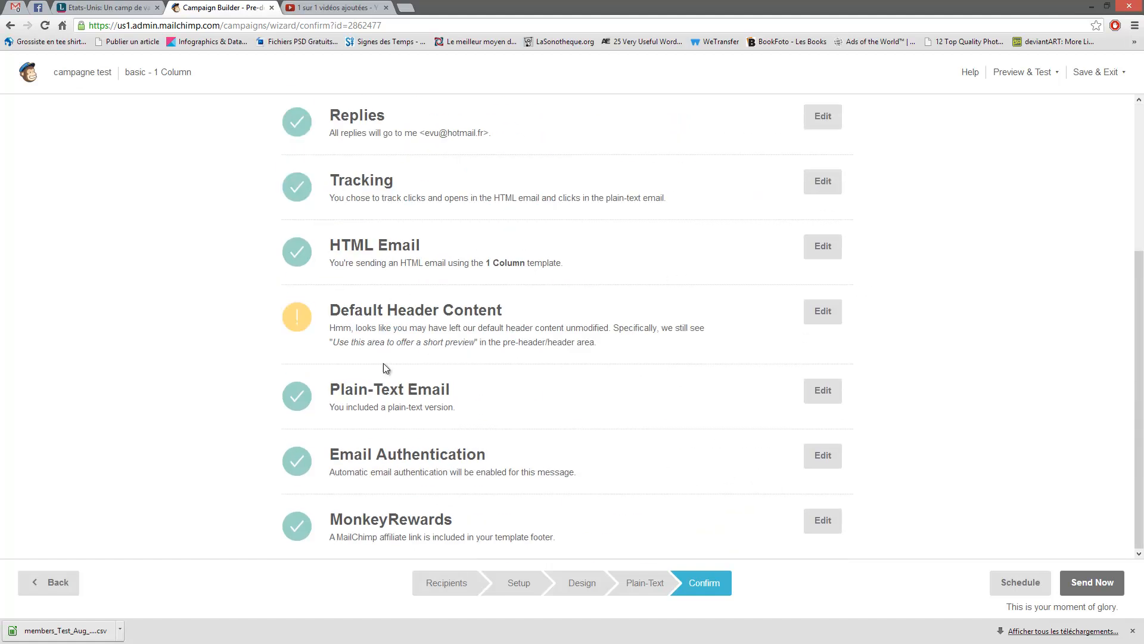
left_click_drag(329, 310, 519, 310)
- Drop a Boxed Text block into the email's empty header and continue to Plain-Text
left_click(822, 314)
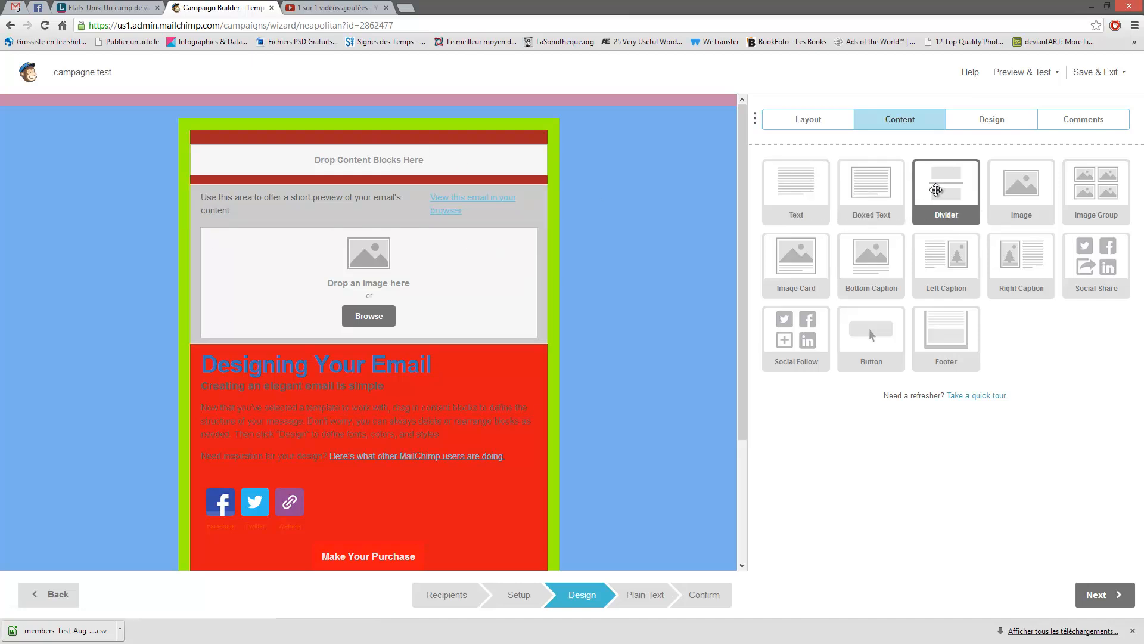
left_click_drag(871, 191, 462, 165)
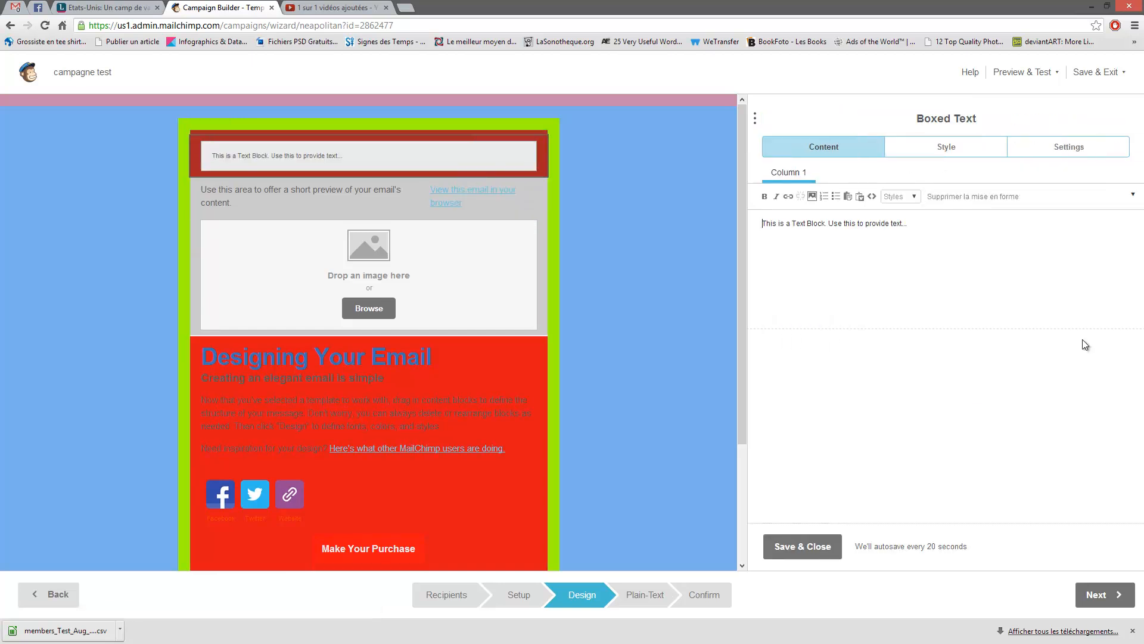
left_click(1100, 594)
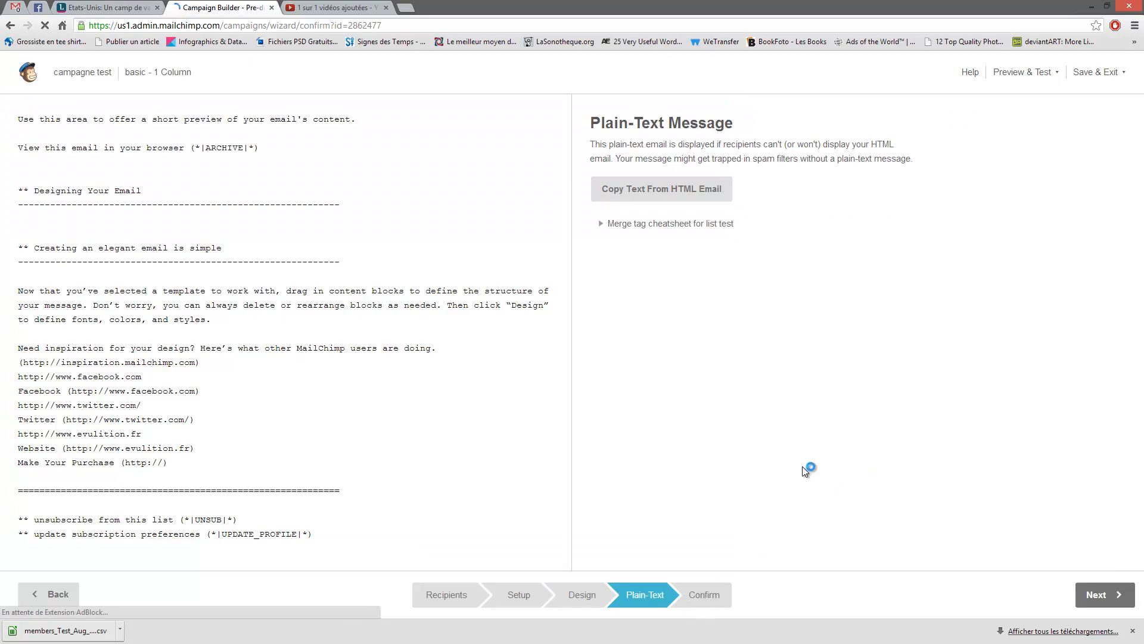
- Scroll the Confirm checklist, which still flags the unmodified default preheader text
scroll(547, 424, "down", 2)
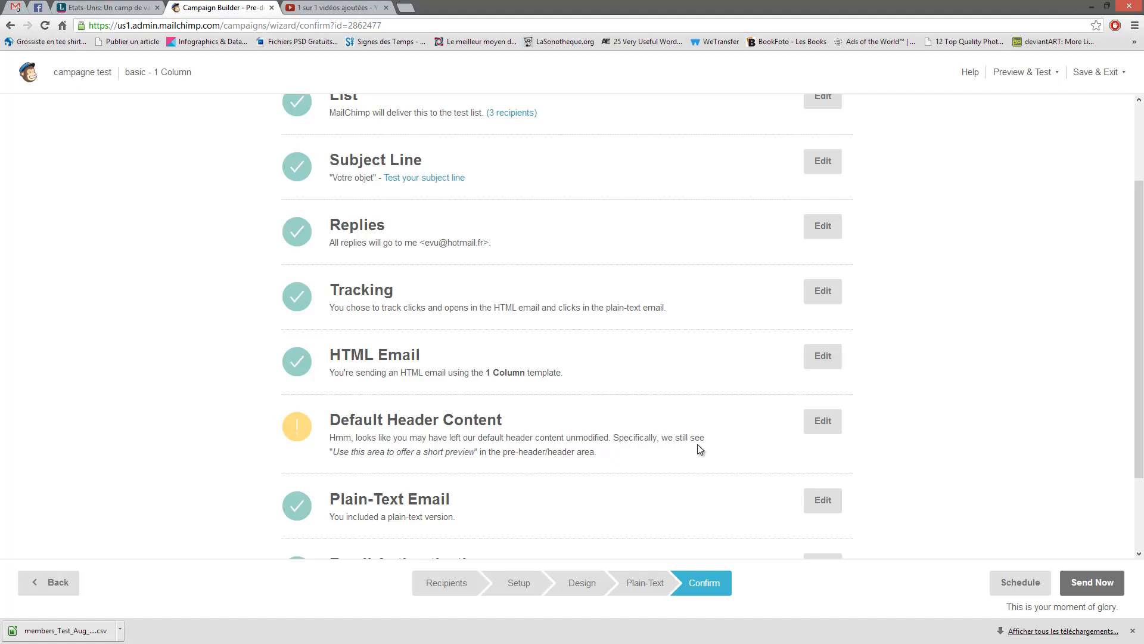
scroll(767, 401, "down", 2)
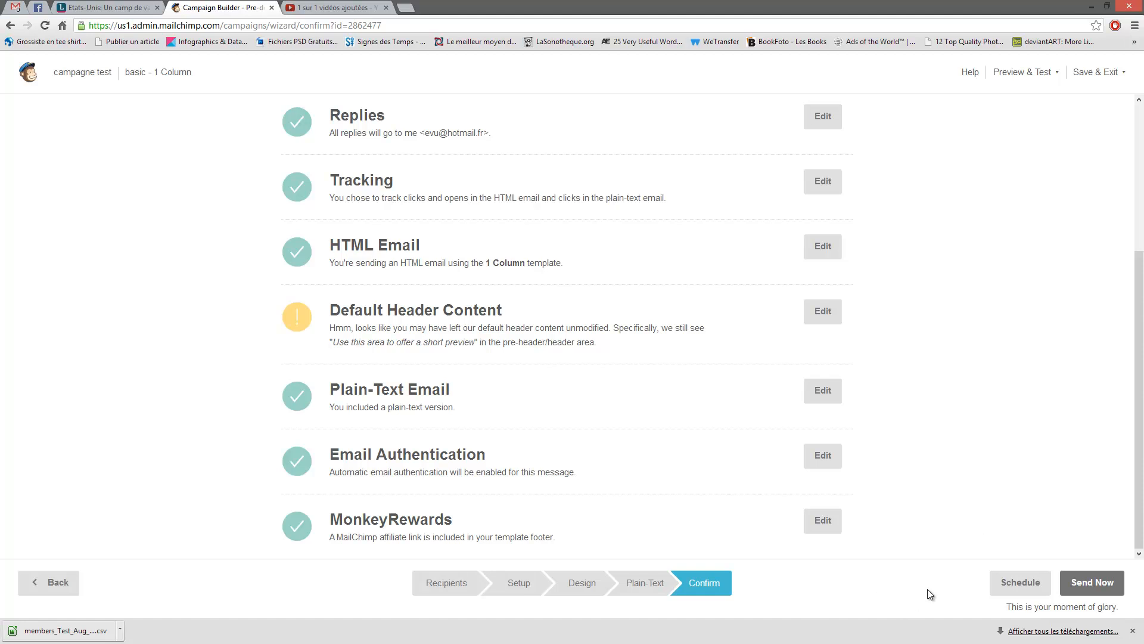
left_click(1005, 593)
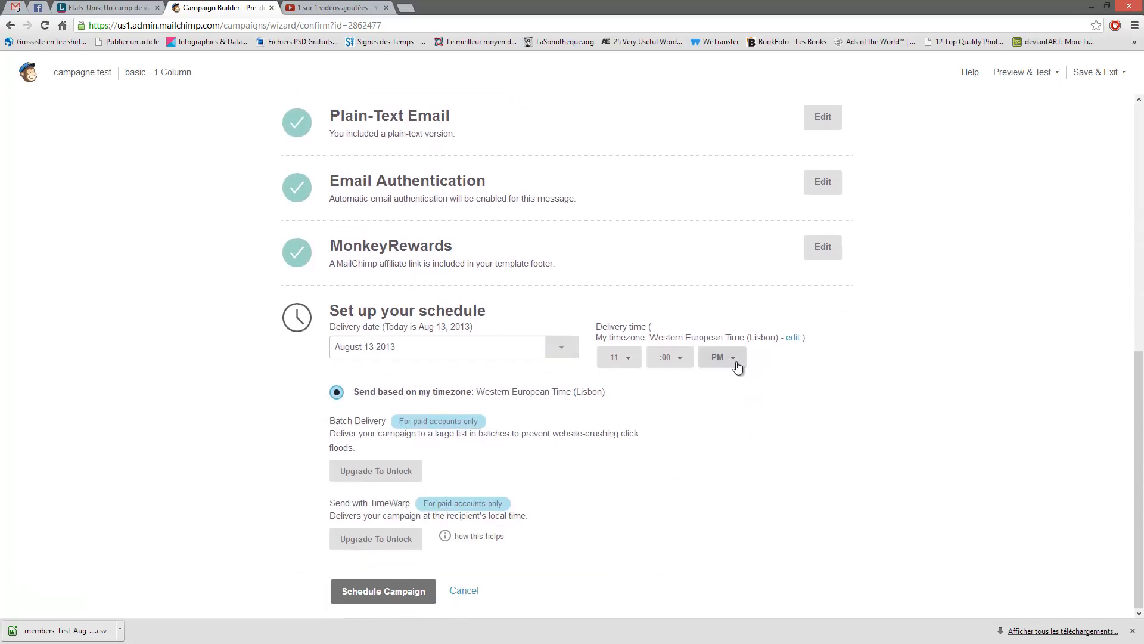
left_click(571, 356)
left_click(567, 358)
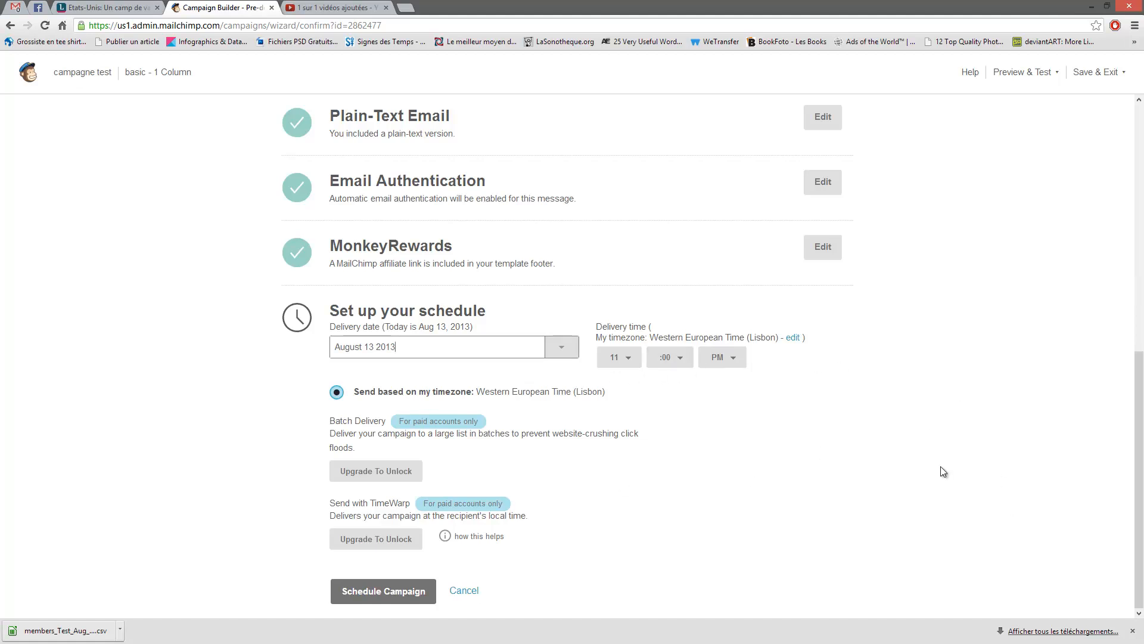
left_click(469, 595)
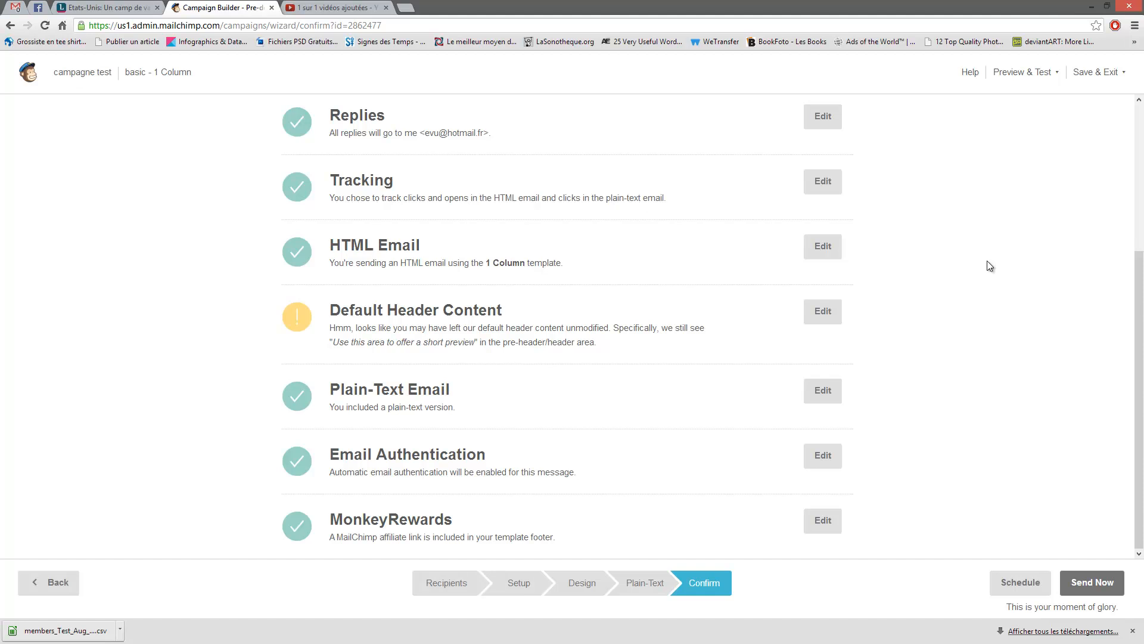
left_click(1054, 81)
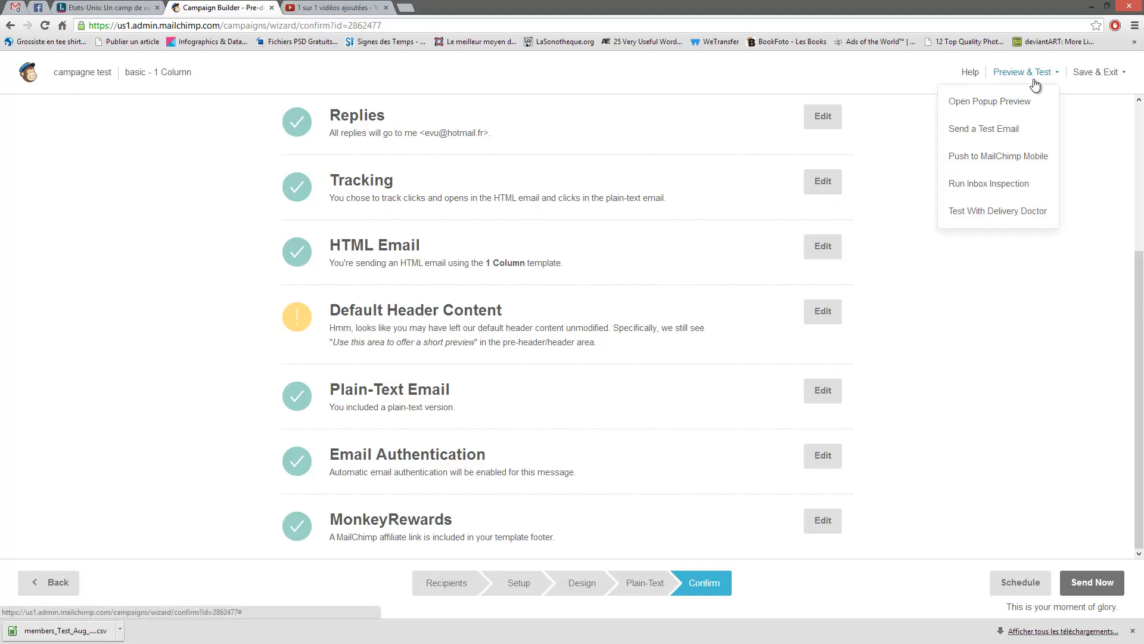
left_click(990, 103)
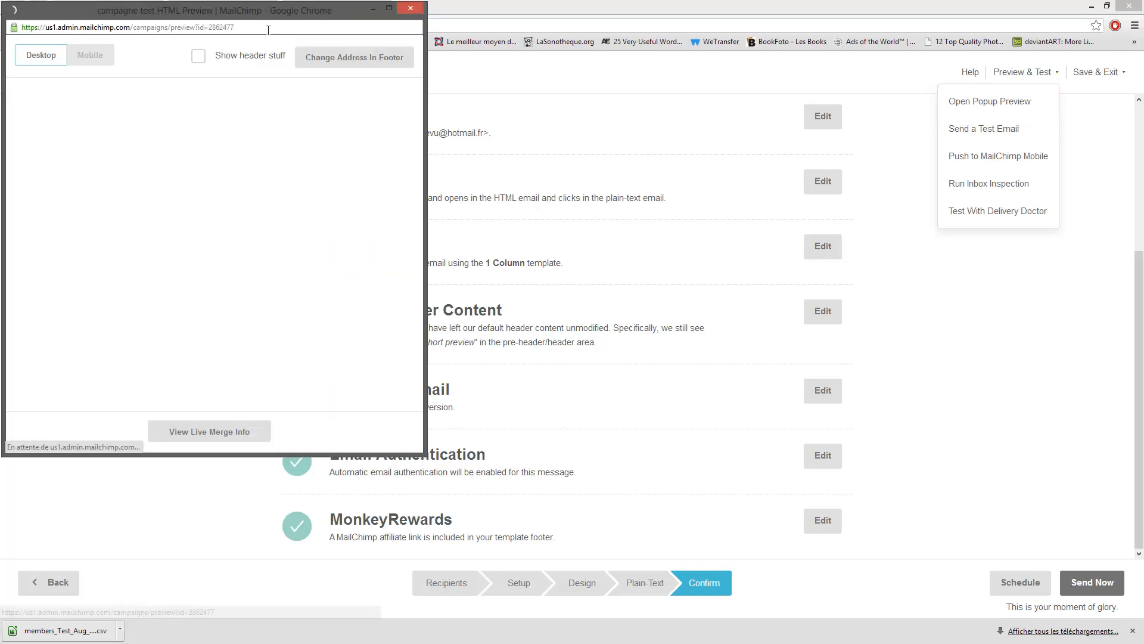
left_click_drag(241, 13, 628, 94)
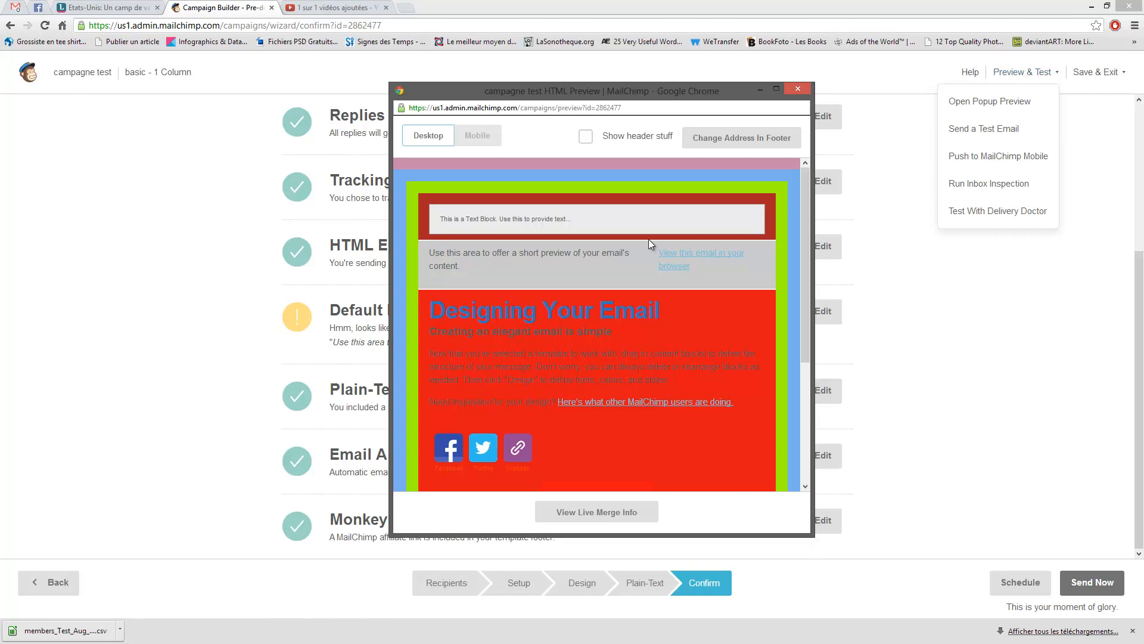
scroll(738, 277, "down", 3)
scroll(670, 283, "up", 3)
scroll(688, 296, "down", 3)
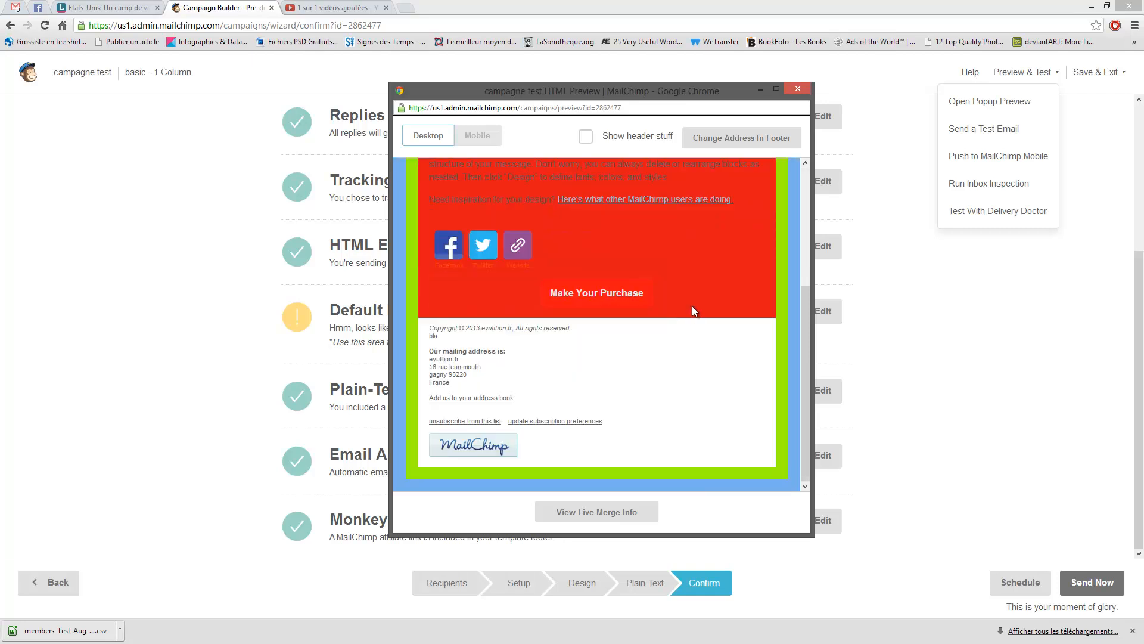
scroll(693, 309, "up", 3)
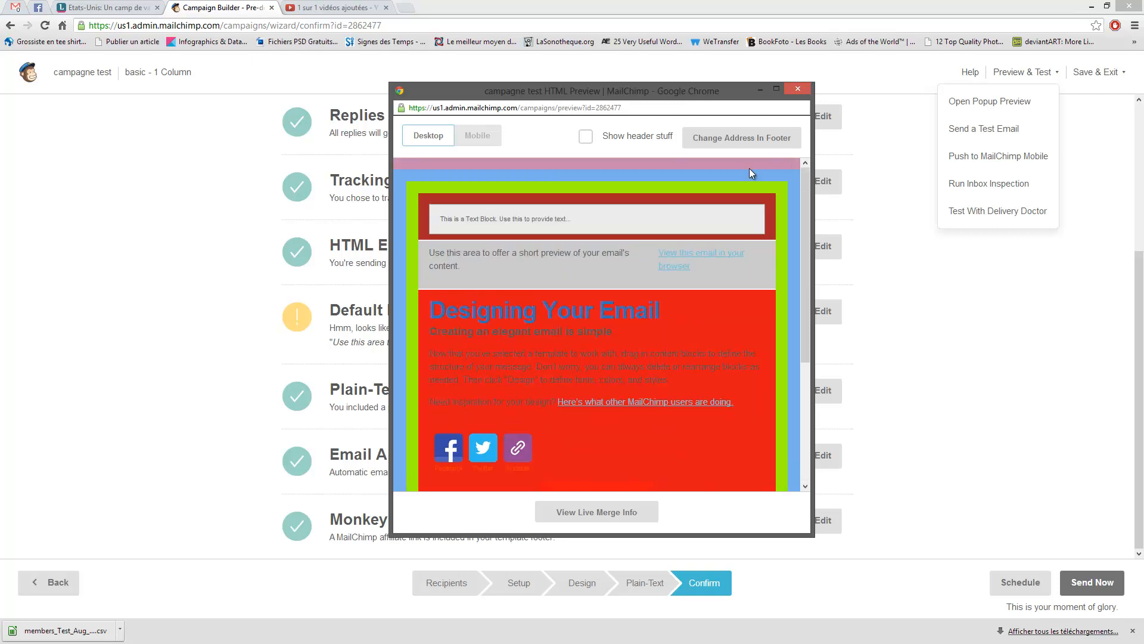
left_click(475, 137)
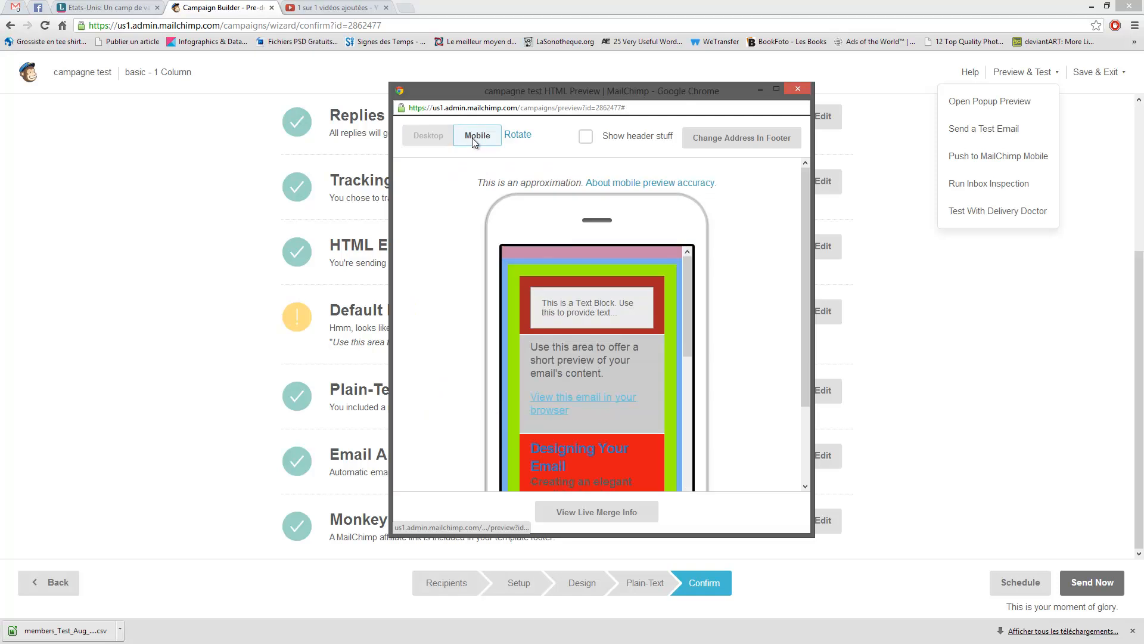
scroll(663, 234, "down", 2)
scroll(627, 284, "down", 4)
scroll(627, 284, "up", 6)
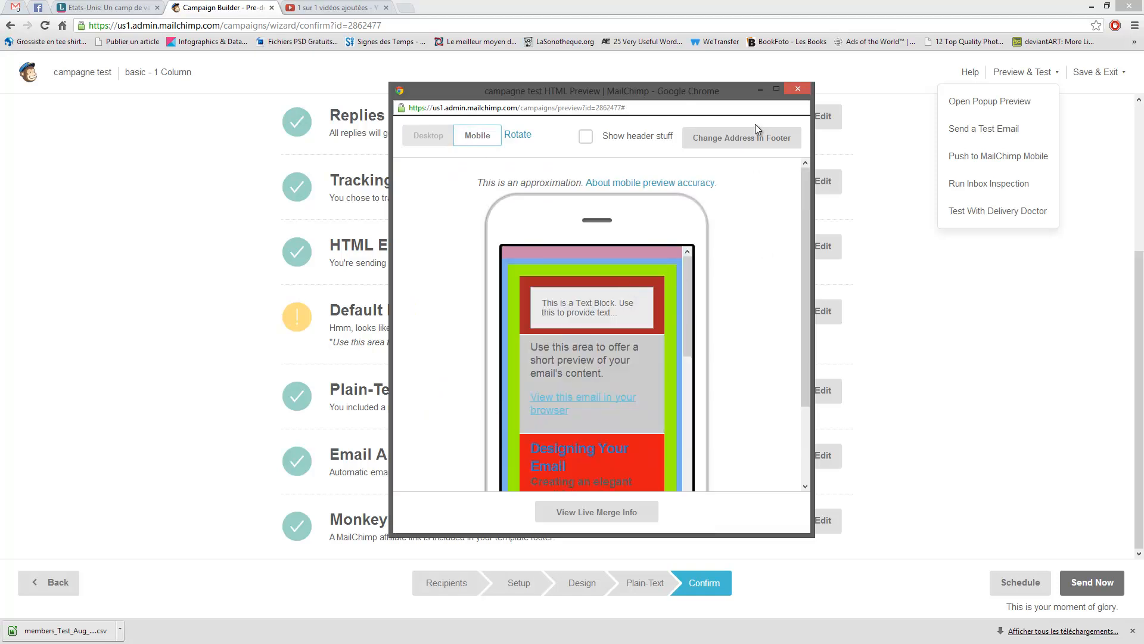
left_click(798, 88)
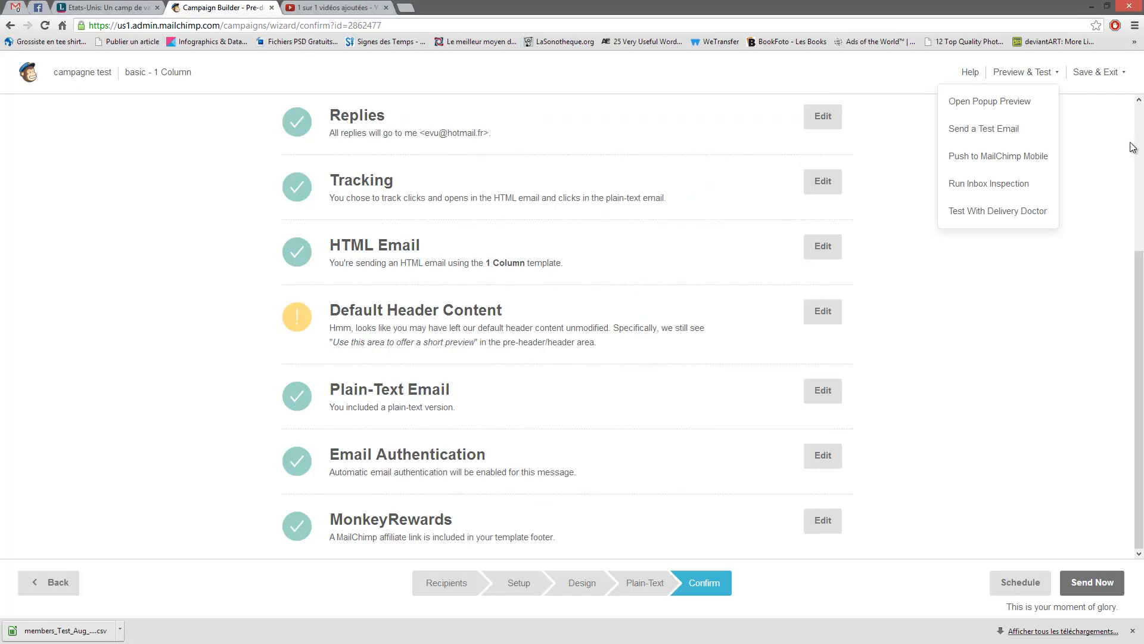
left_click(956, 132)
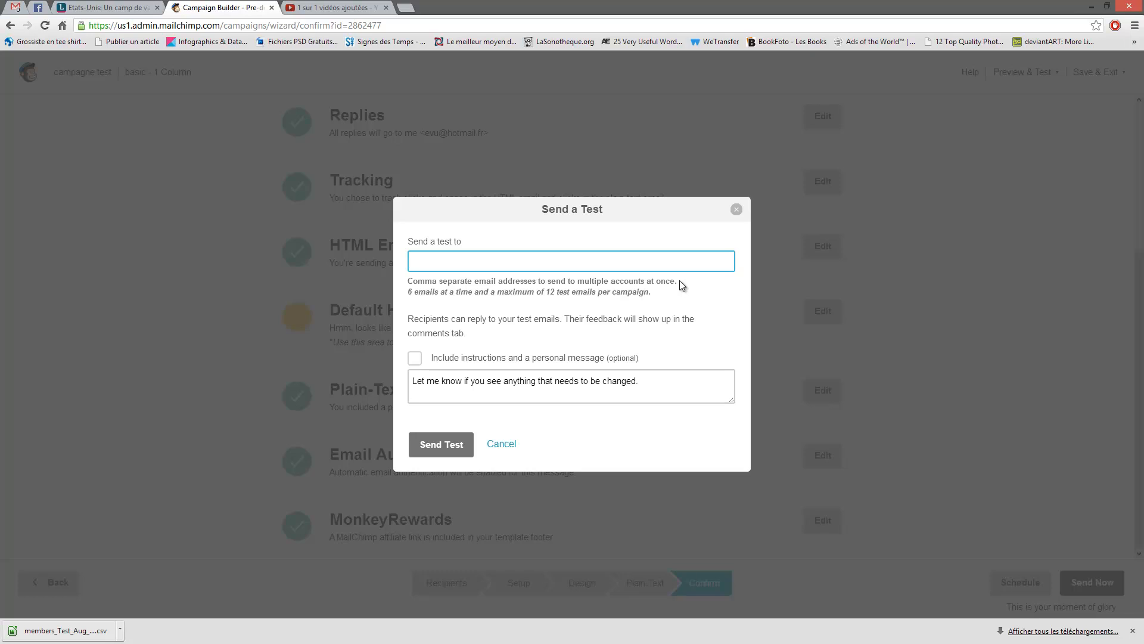
left_click(737, 210)
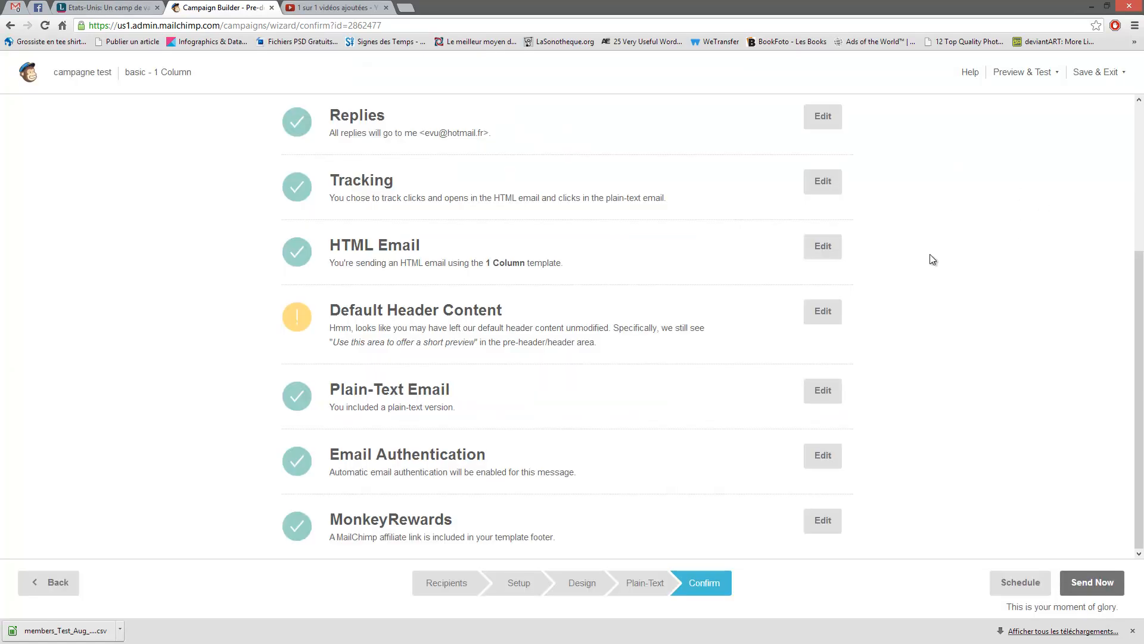
scroll(928, 277, "up", 4)
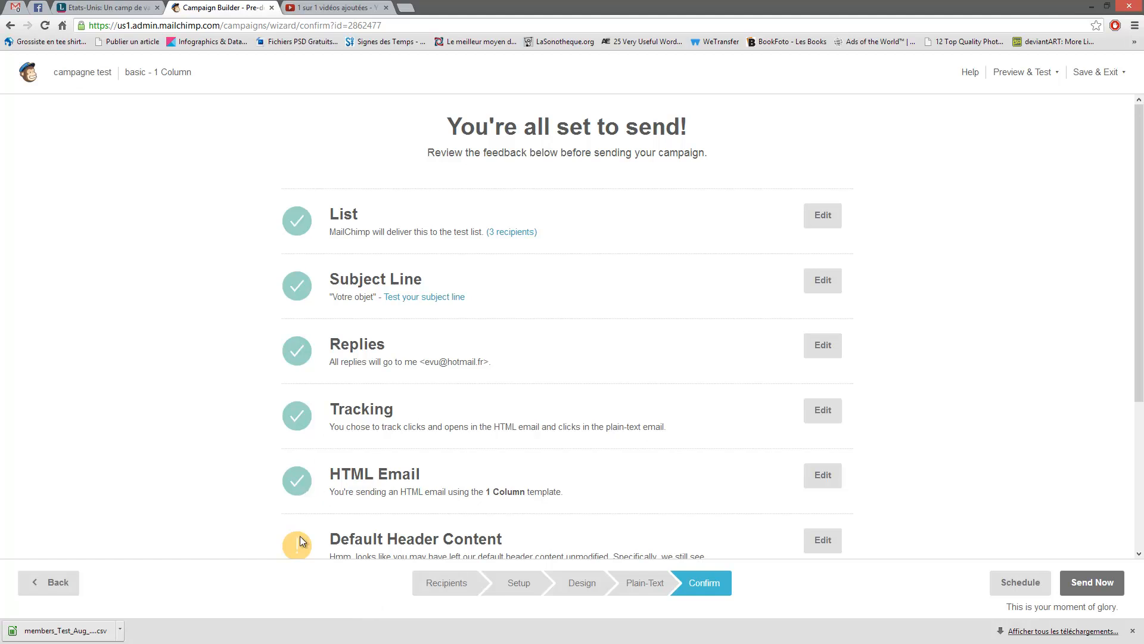
left_click(817, 550)
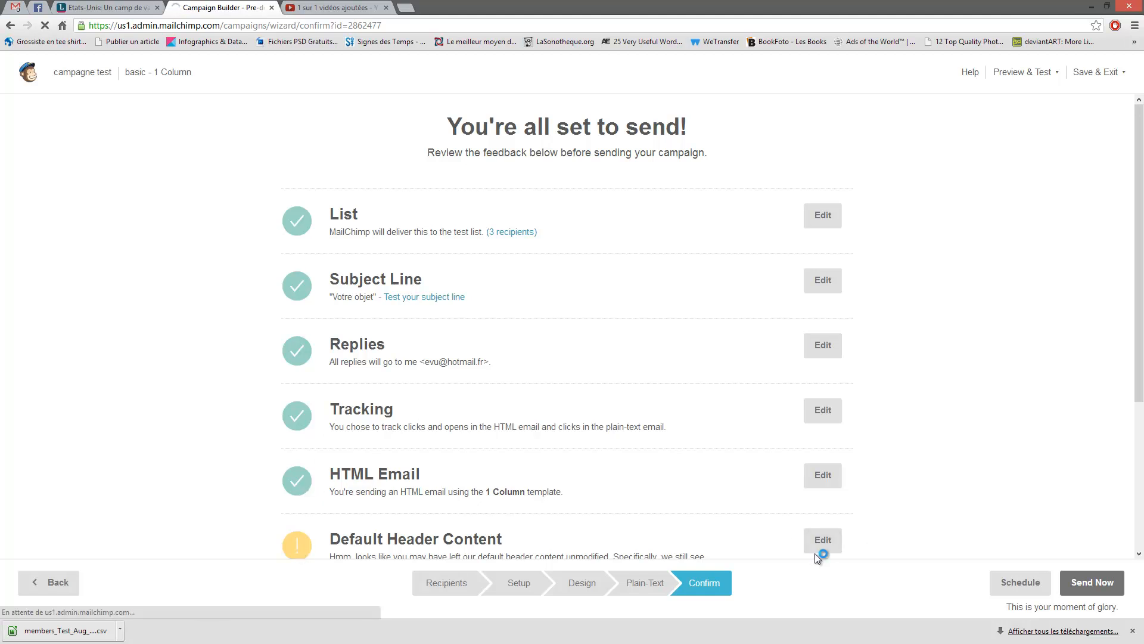